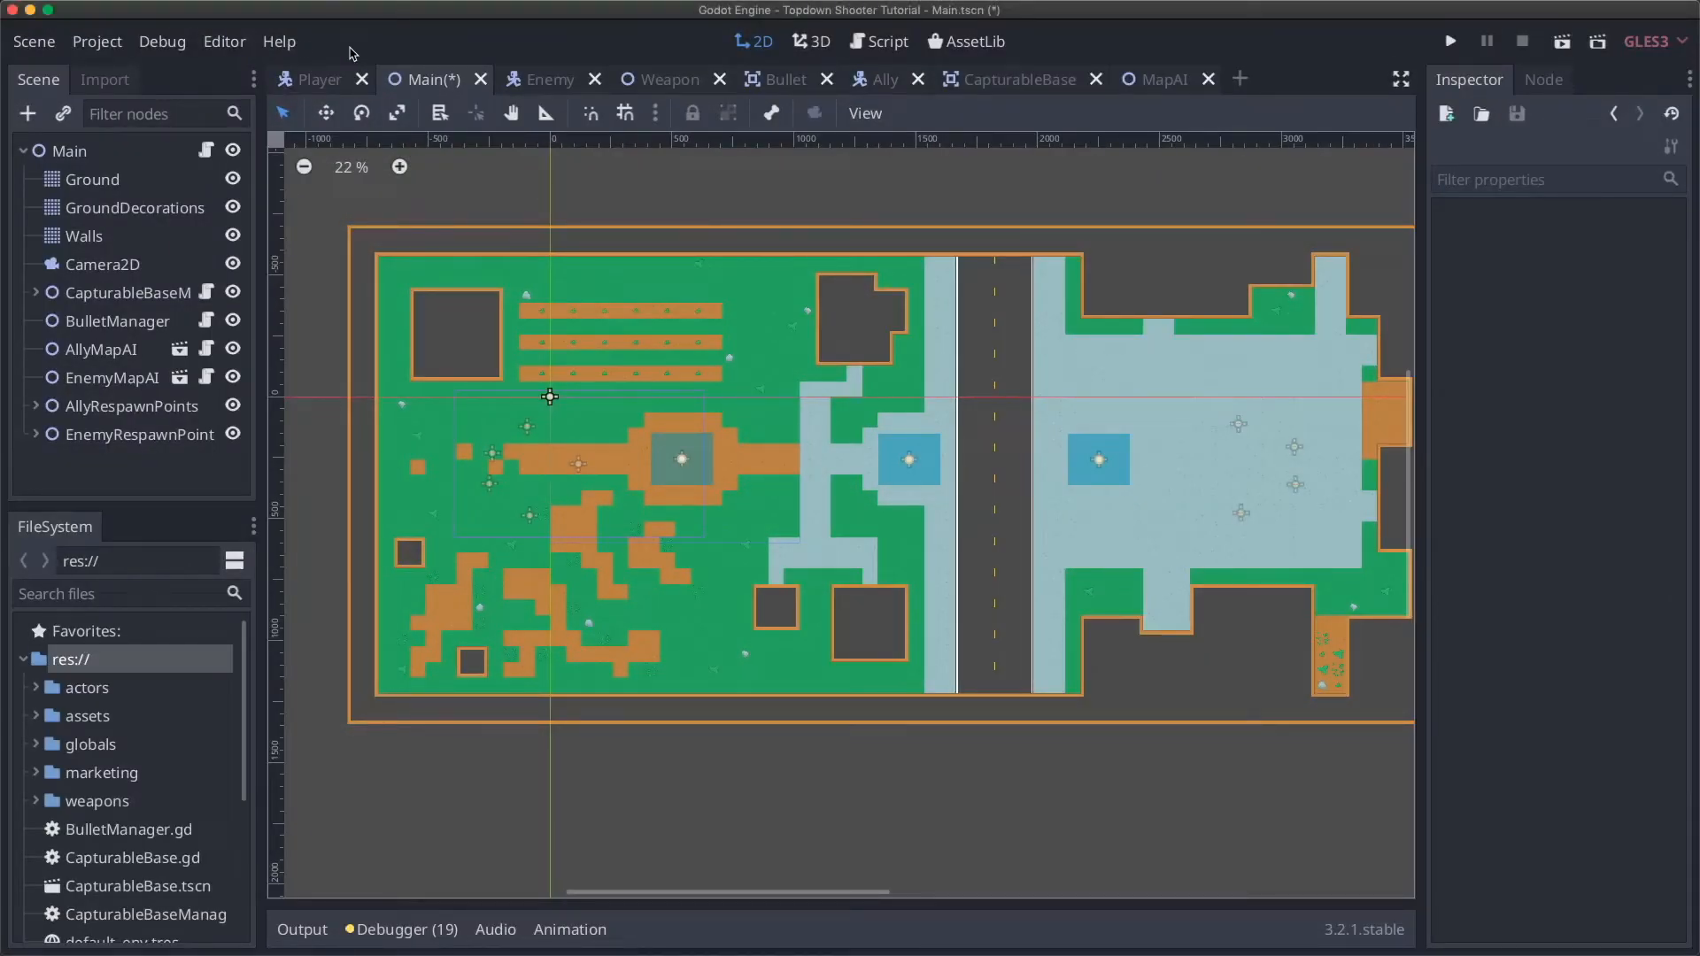
Step: Add a CanvasLayer child node under the Main scene root
left_click(30, 115)
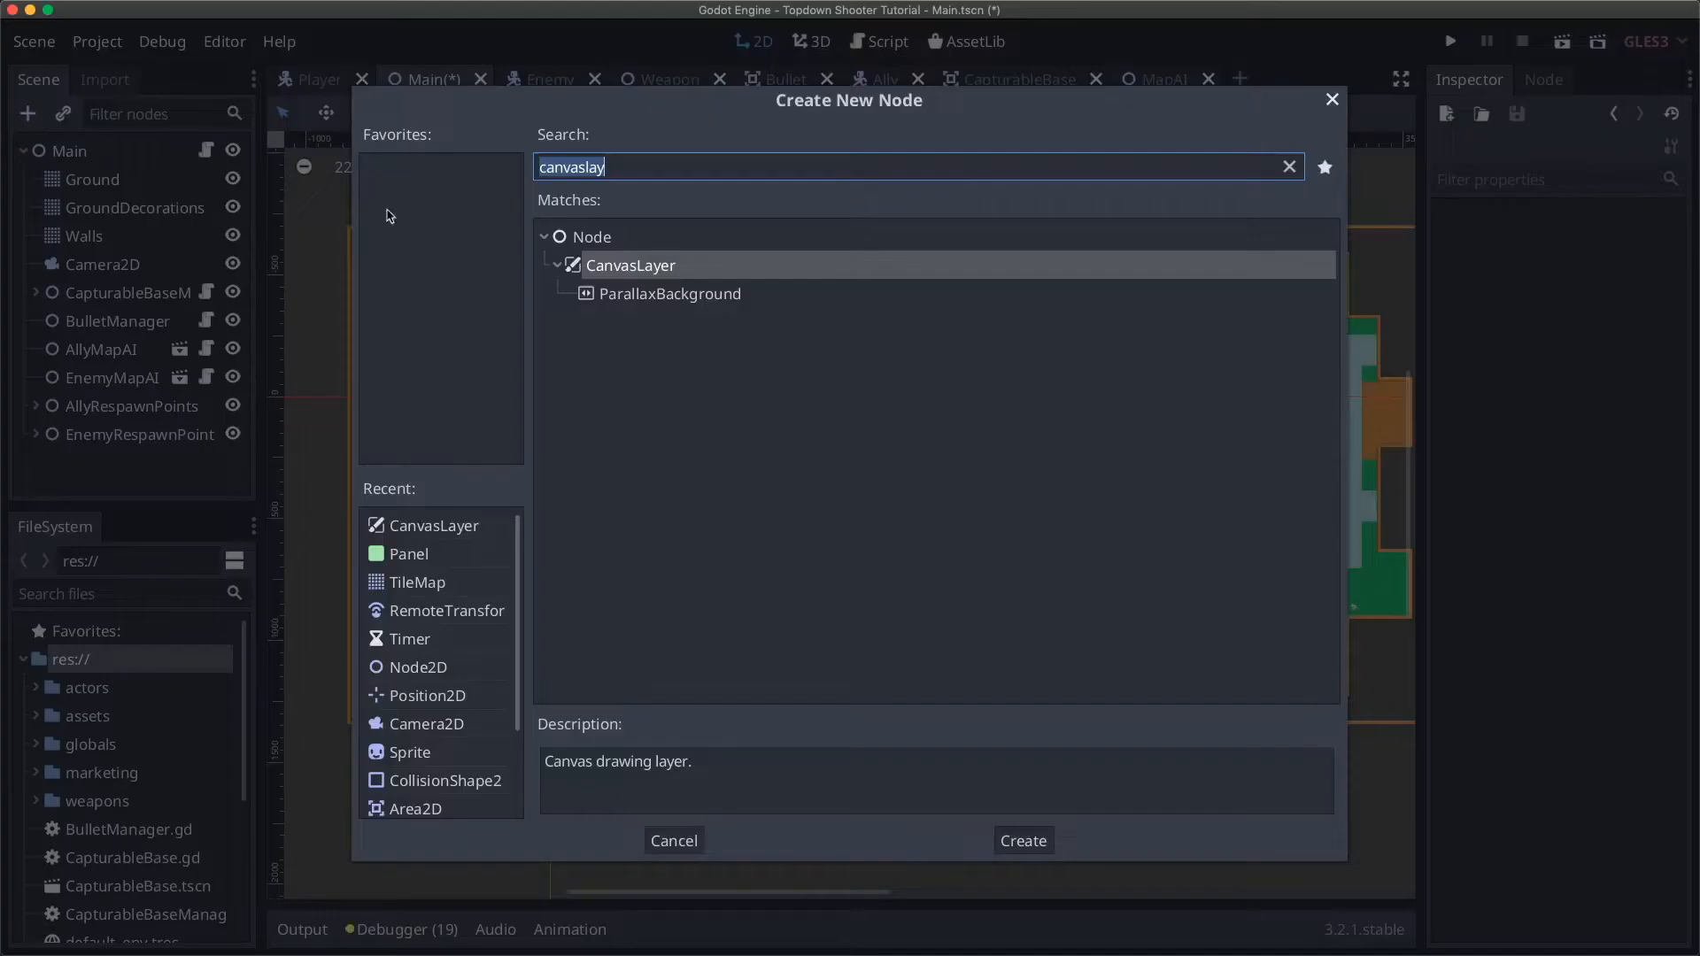
left_click(1020, 838)
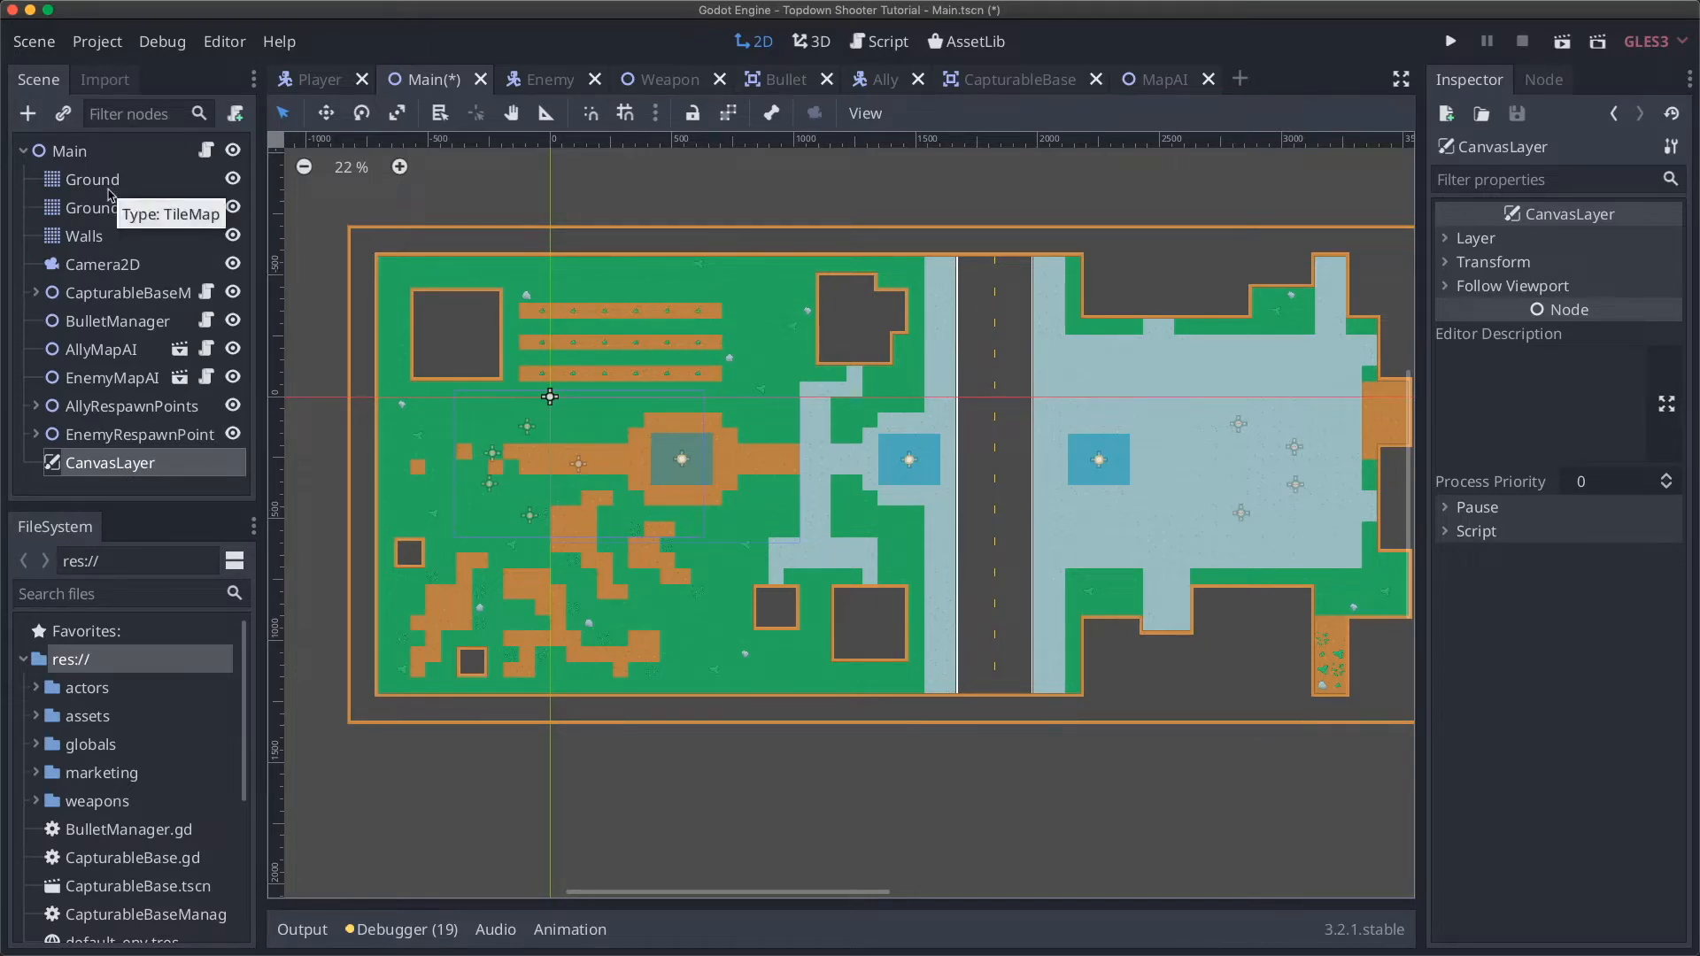
Step: Select CanvasLayer and try its Layer value at 2, leaving it back at 1
left_click(62, 153)
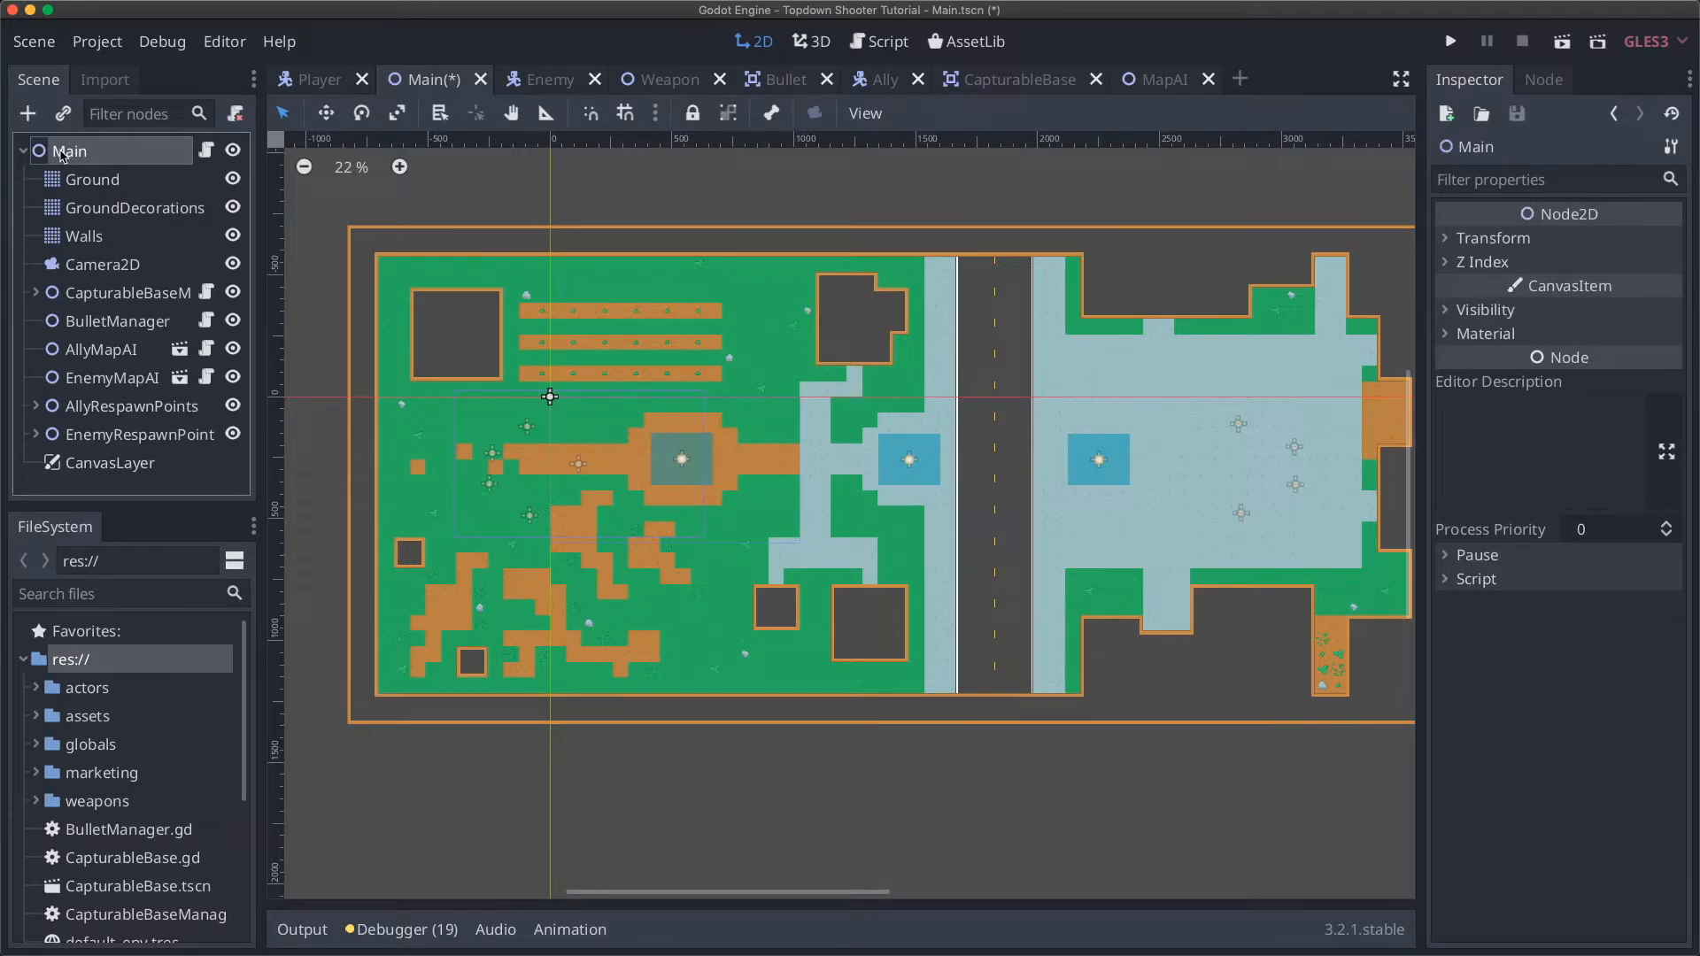
left_click(123, 471)
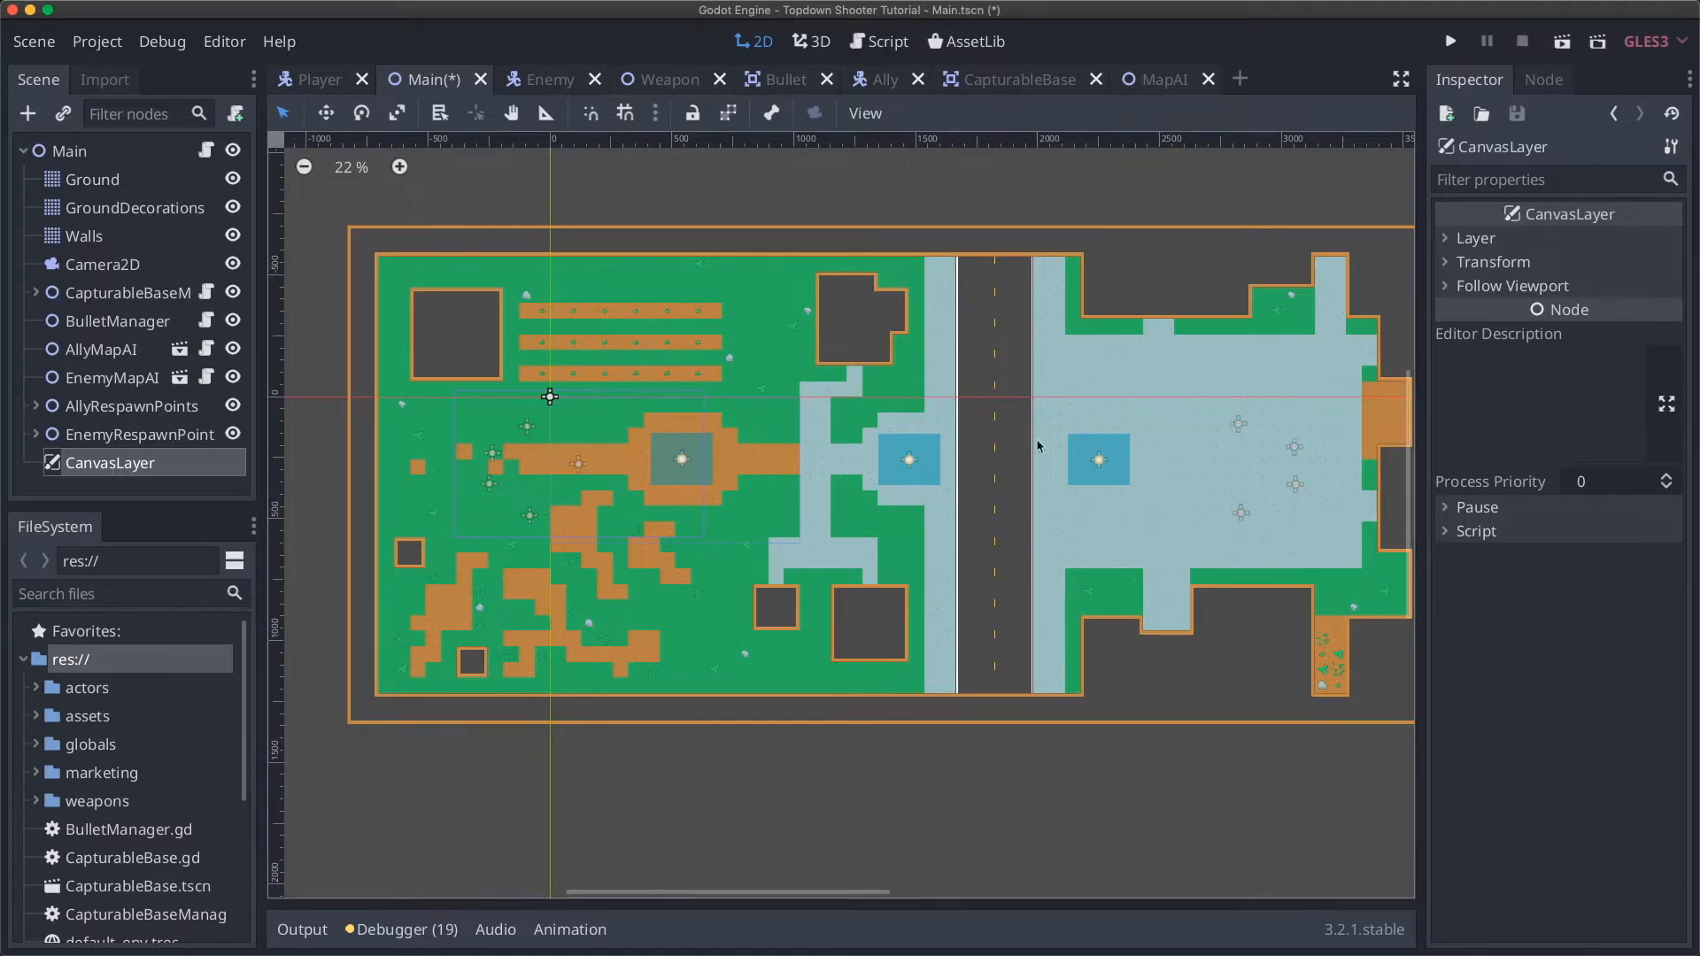
left_click(1493, 239)
left_click(1665, 260)
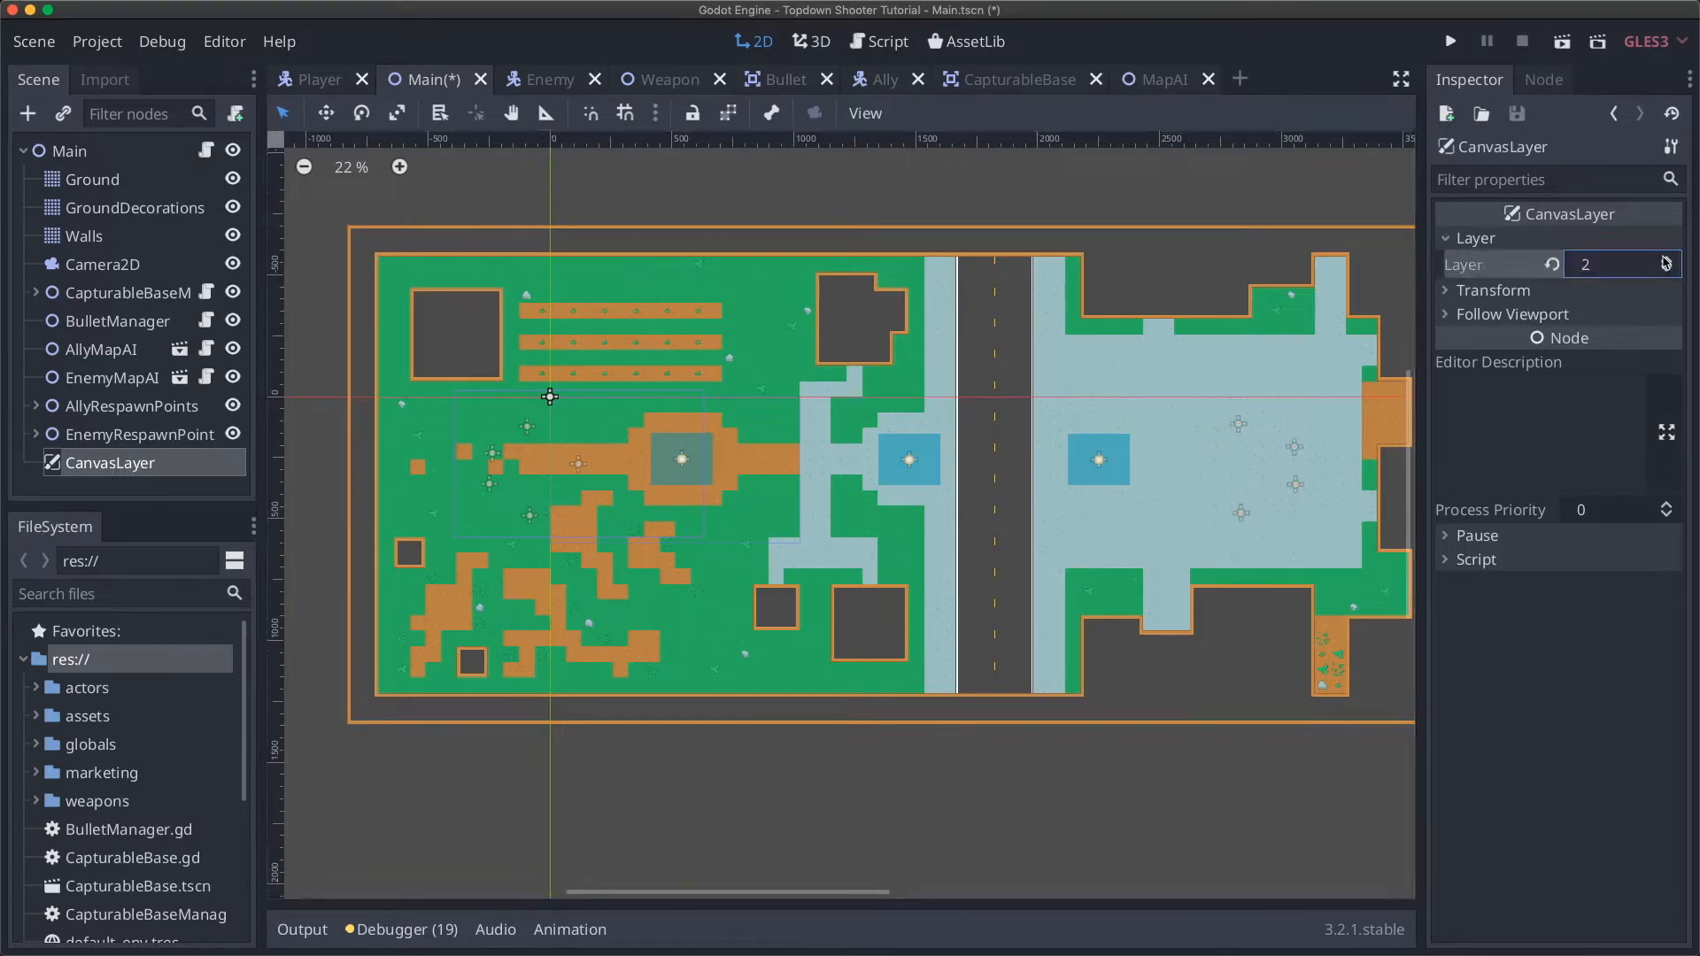
left_click(1665, 270)
left_click(162, 460)
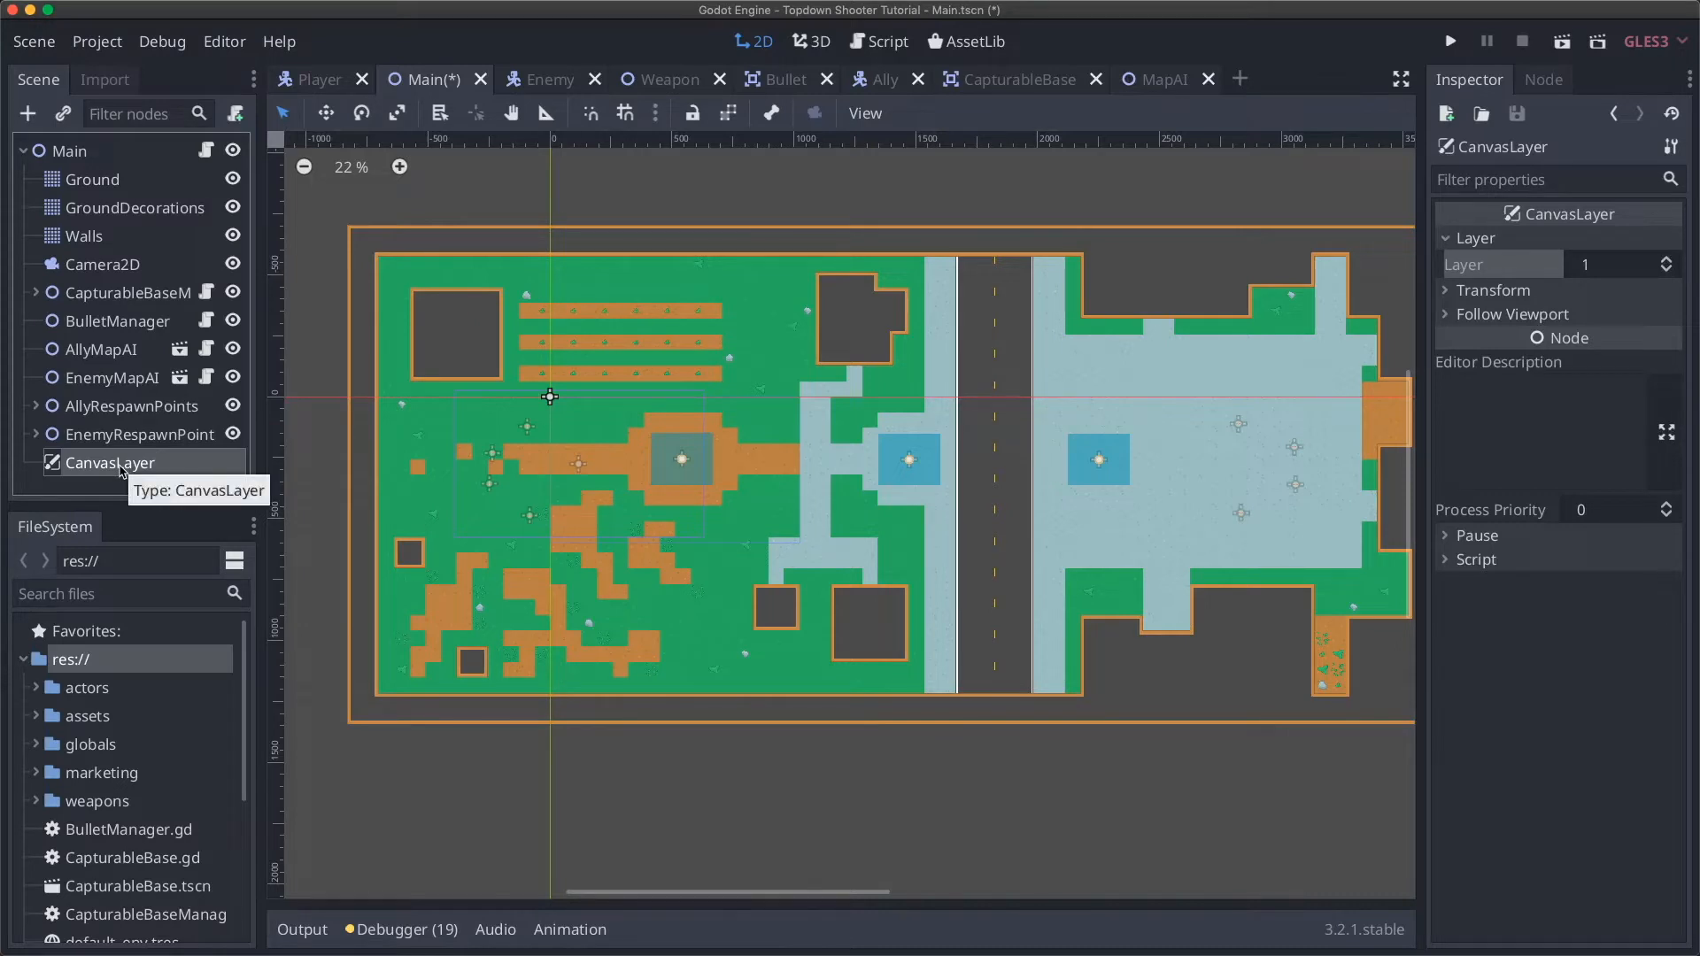
Step: Duplicate CanvasLayer to create a CanvasLayer2 copy, then reselect the original
key("super+d")
double_click(133, 469)
left_click(127, 448)
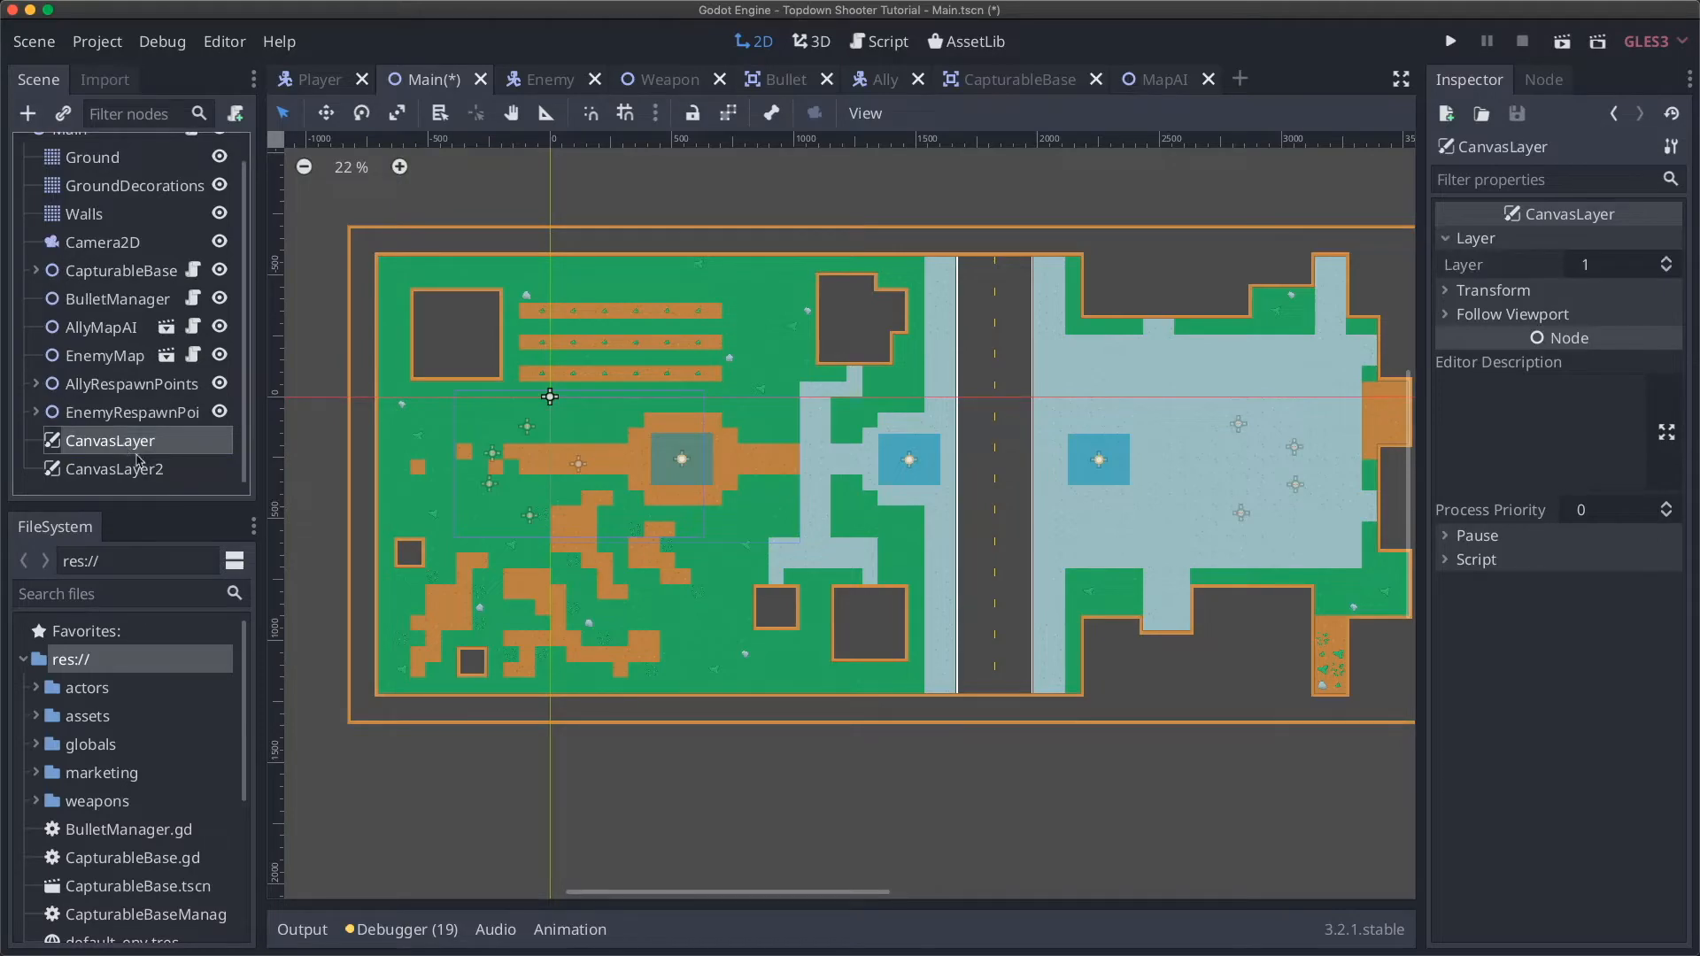
Step: Remove the CanvasLayer2 duplicate, keeping only the original CanvasLayer
left_click(146, 469)
key("super+z")
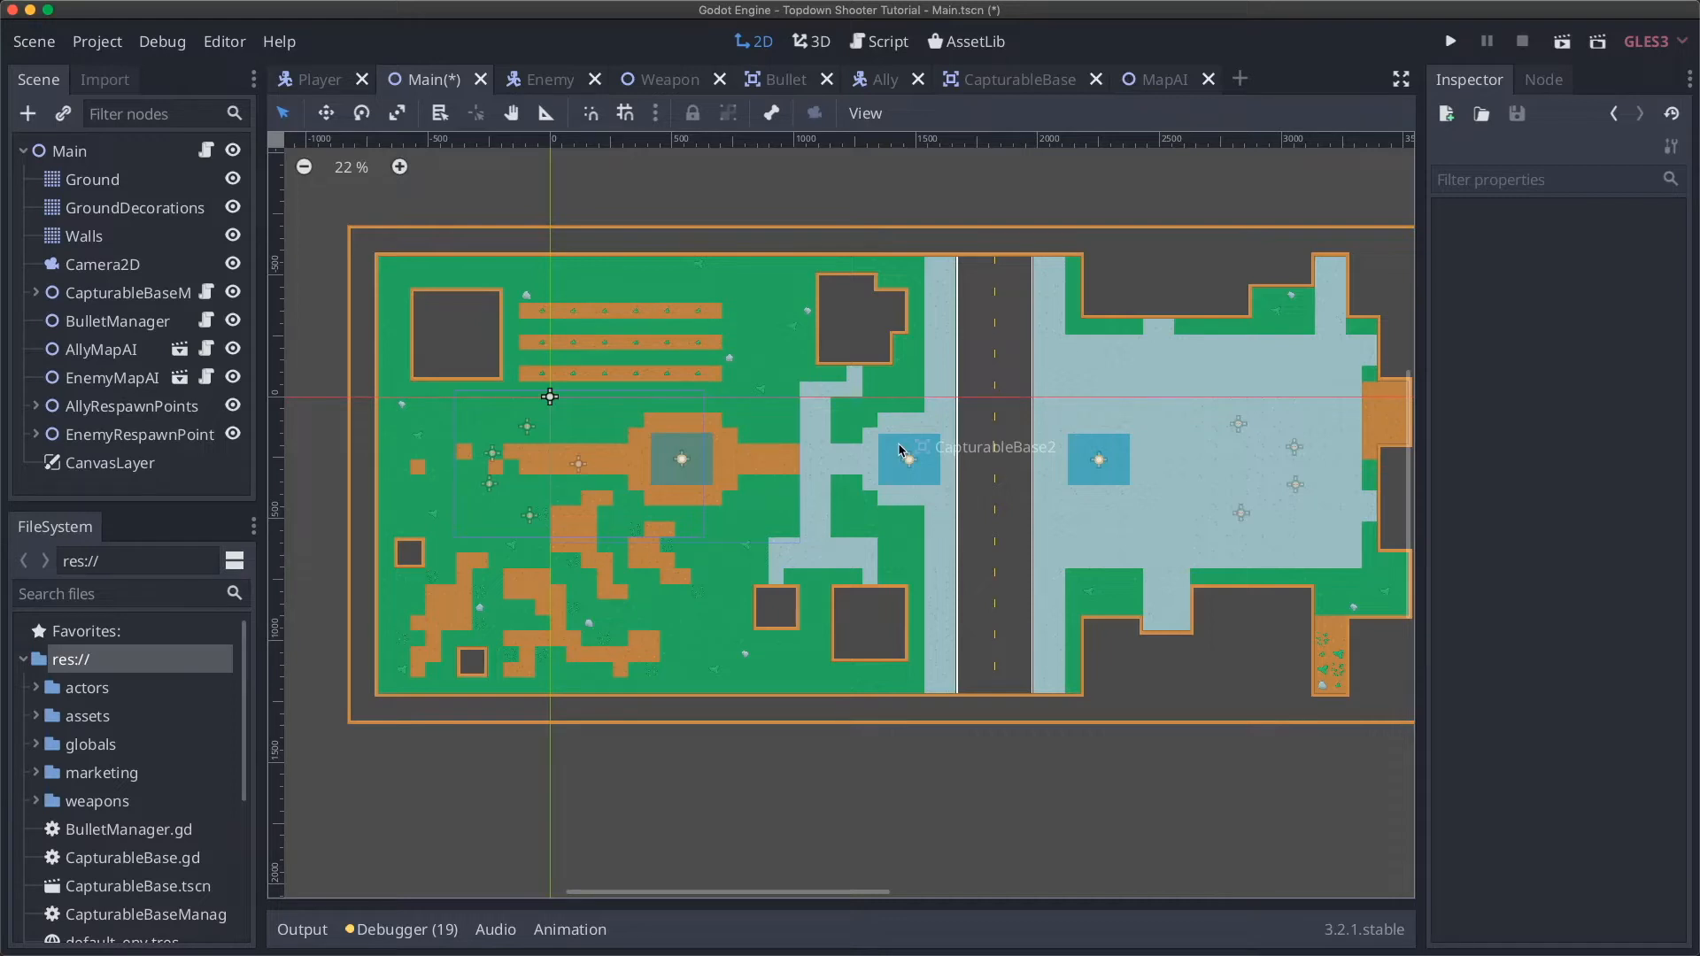
left_click(98, 154)
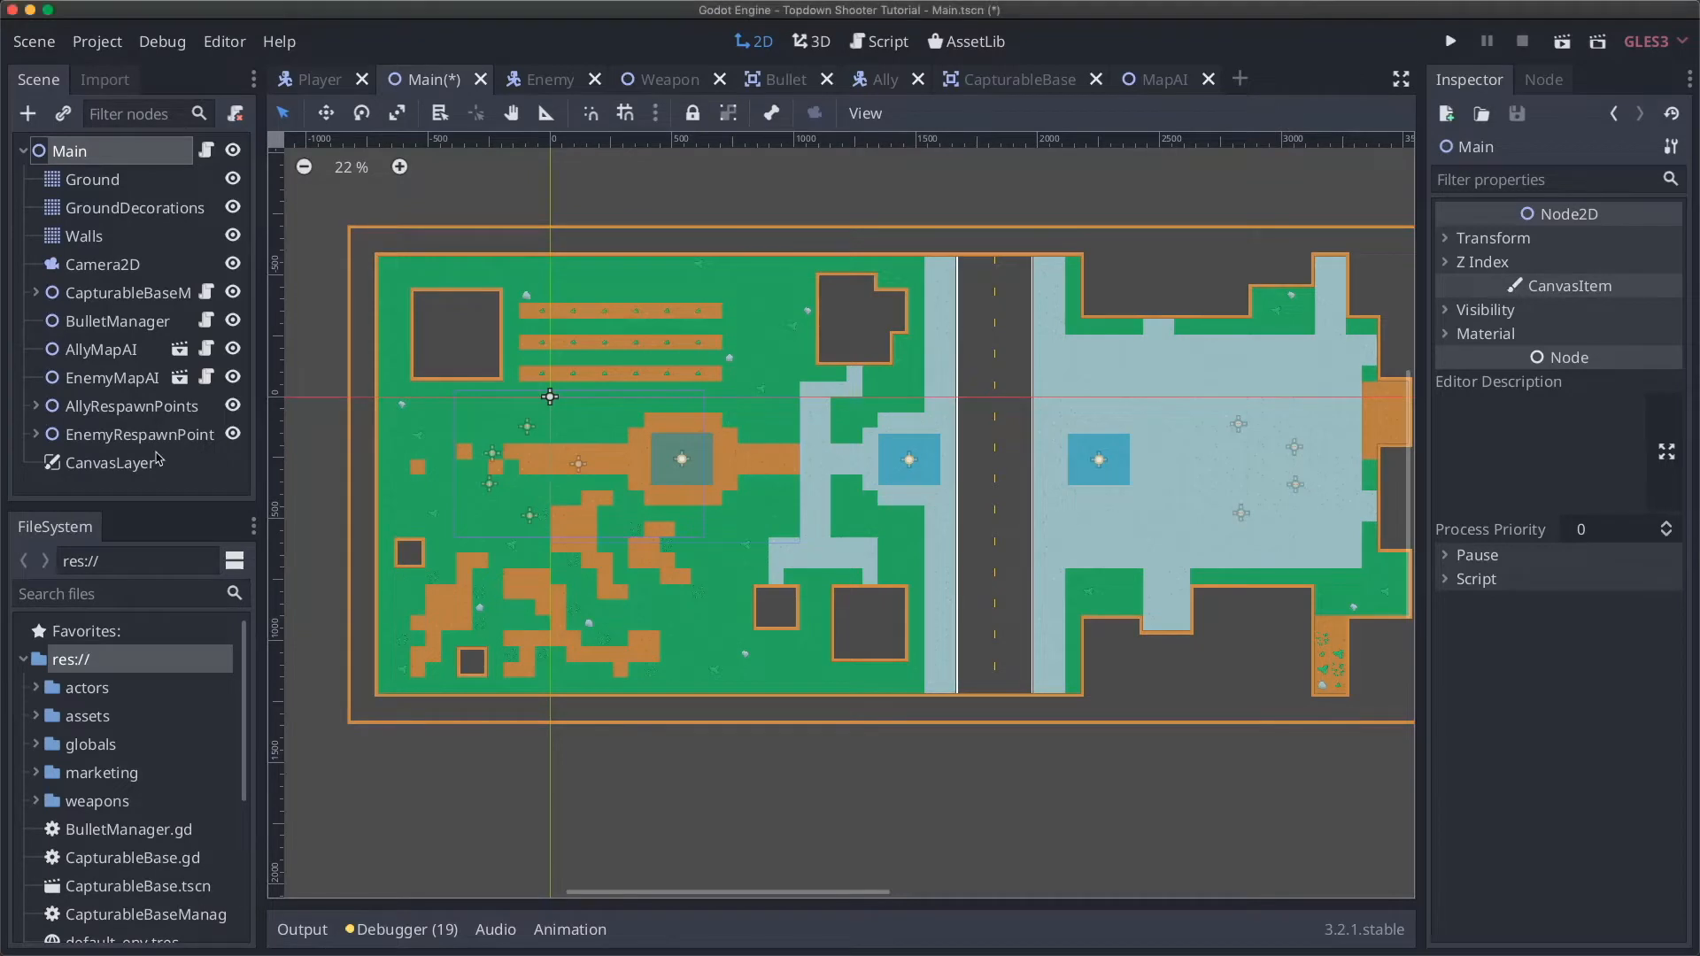
Step: Rename the CanvasLayer node in the Scene dock to 'GUI'
left_click(124, 470)
double_click(125, 469)
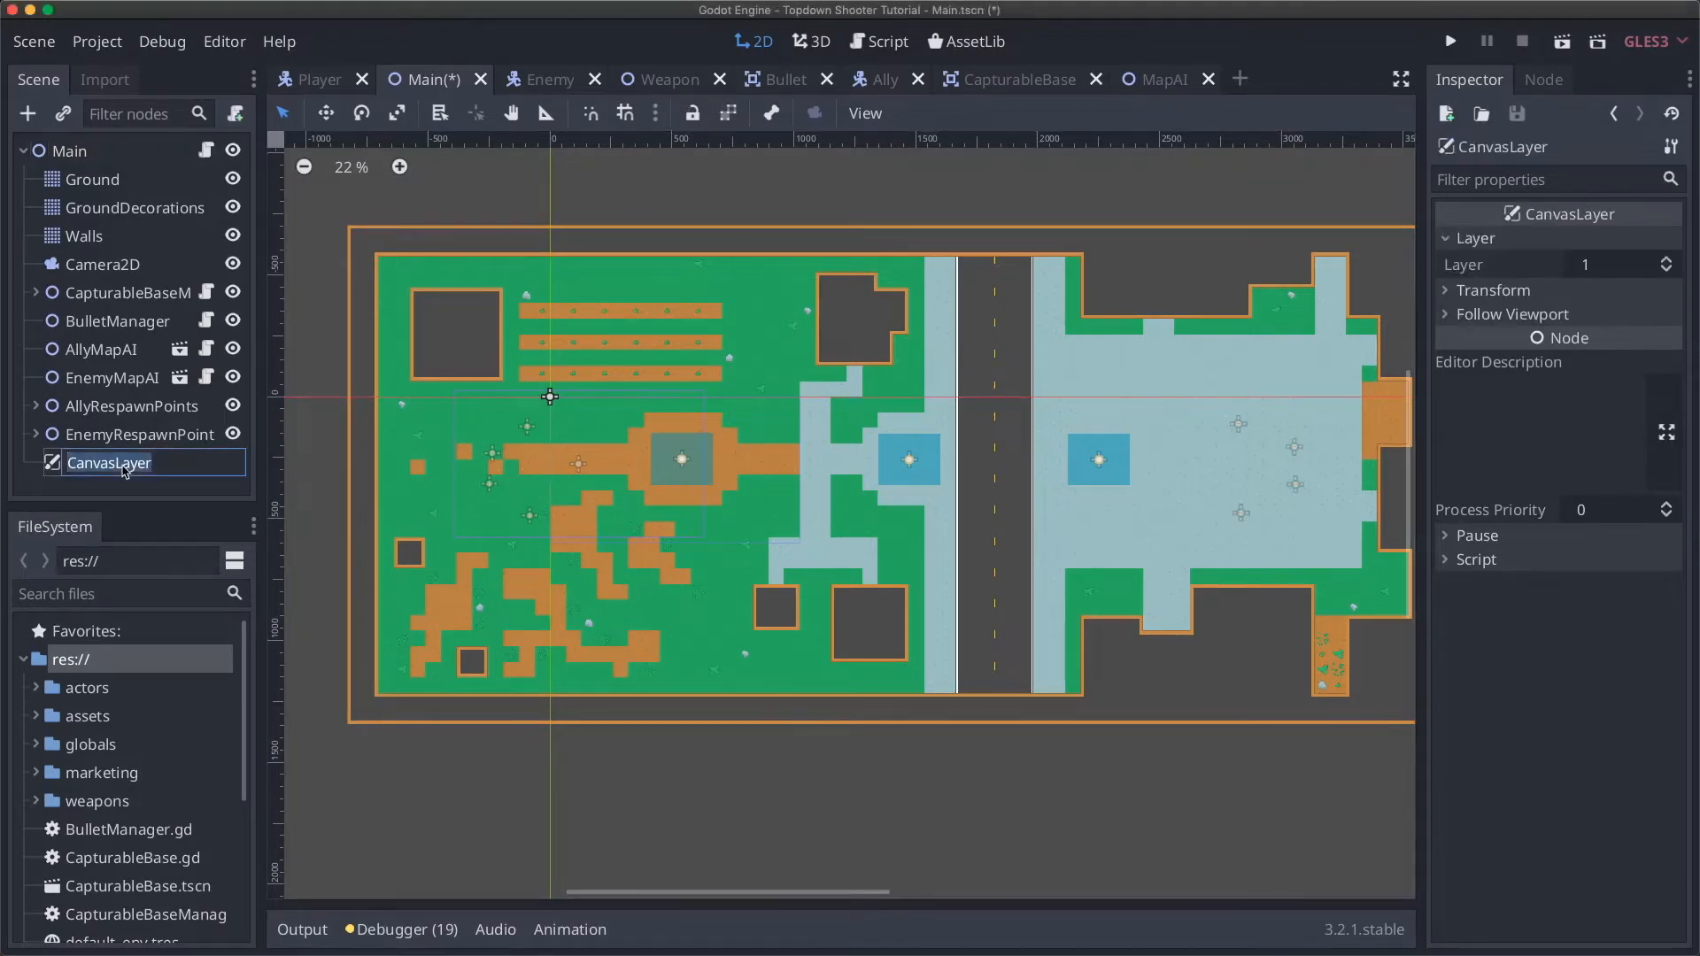
type("GUI")
key("Return")
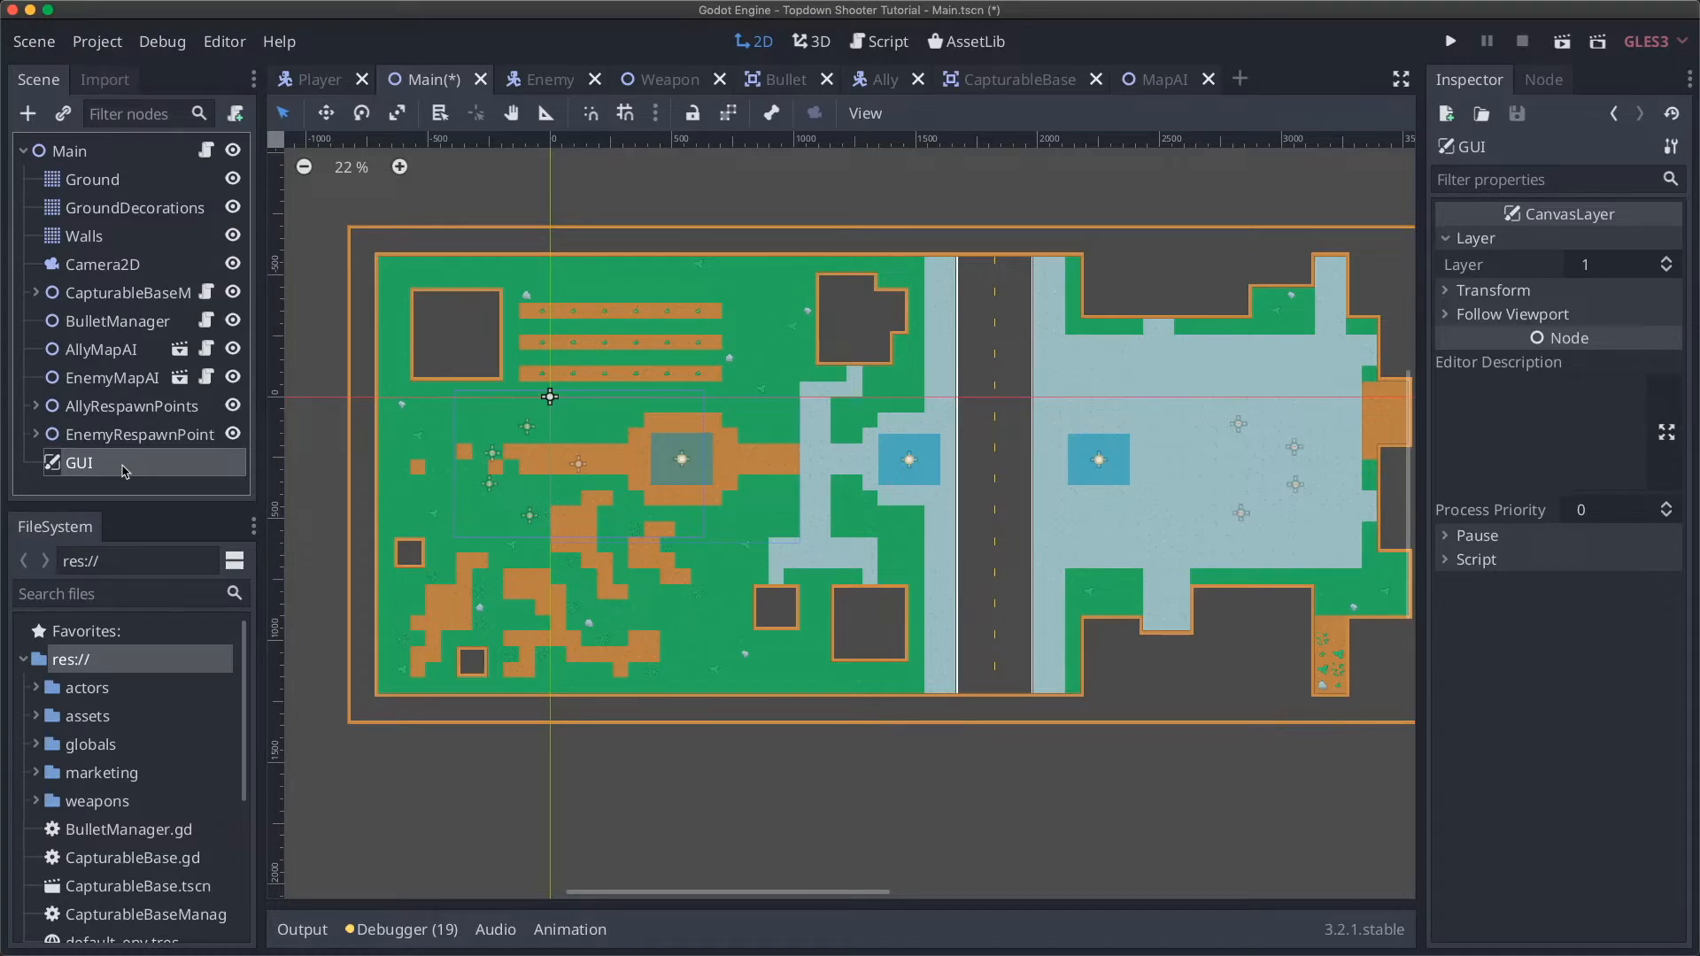
left_click(29, 115)
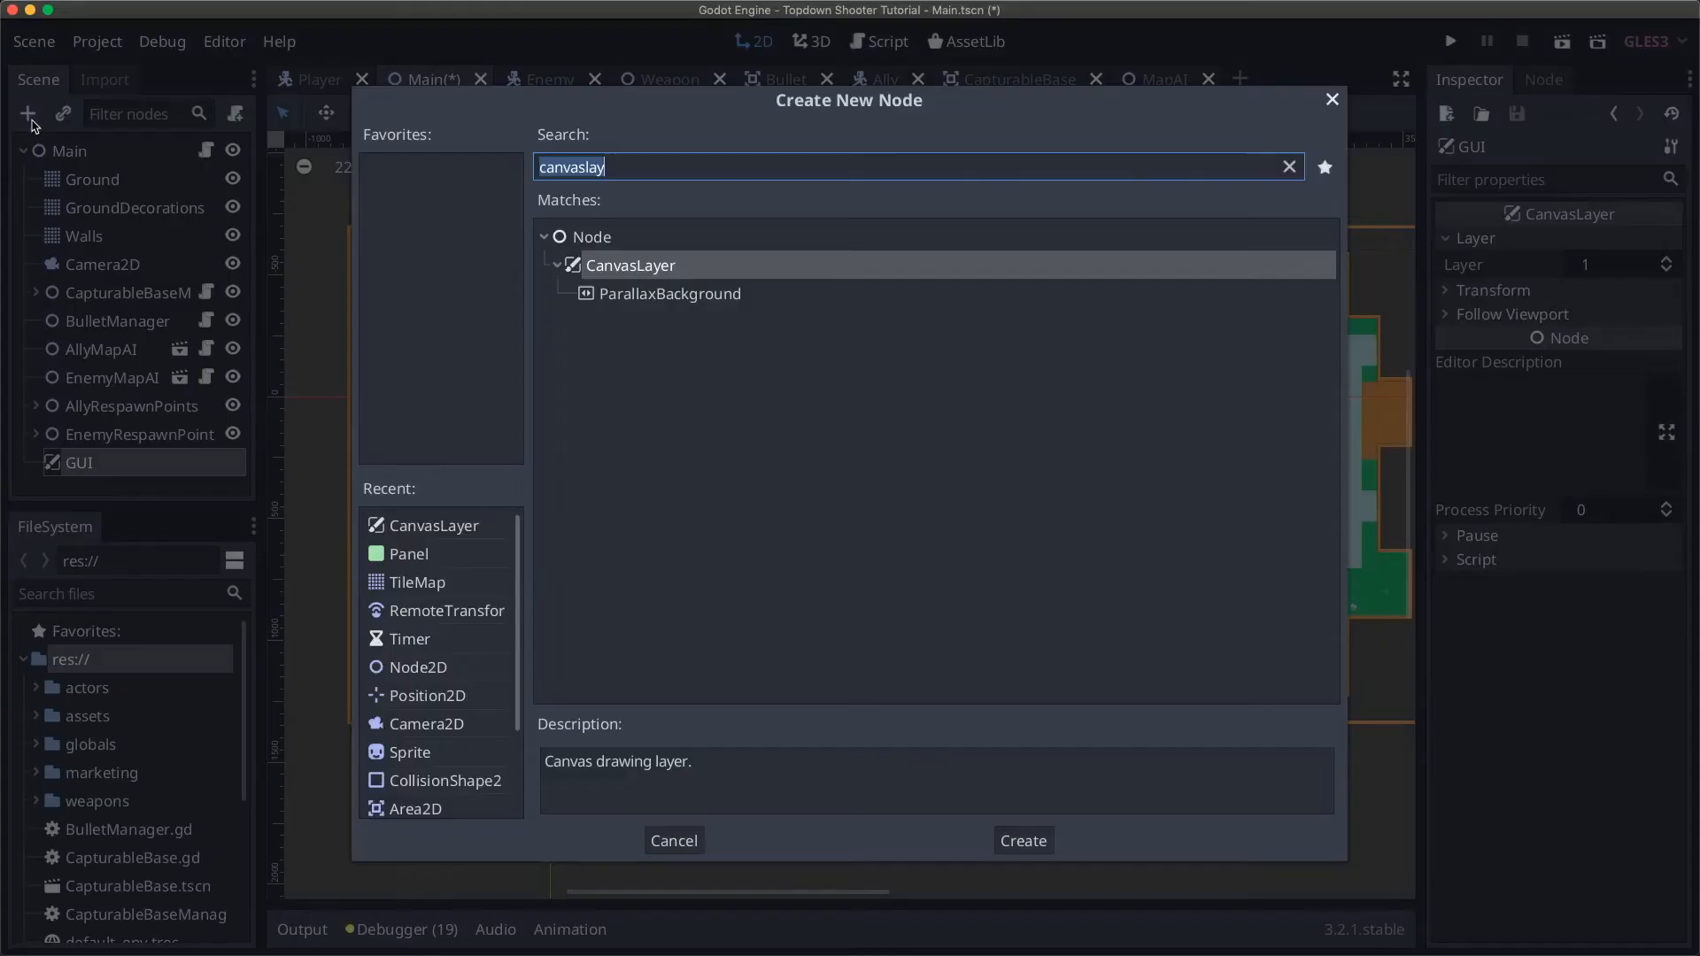
key("BackSpace")
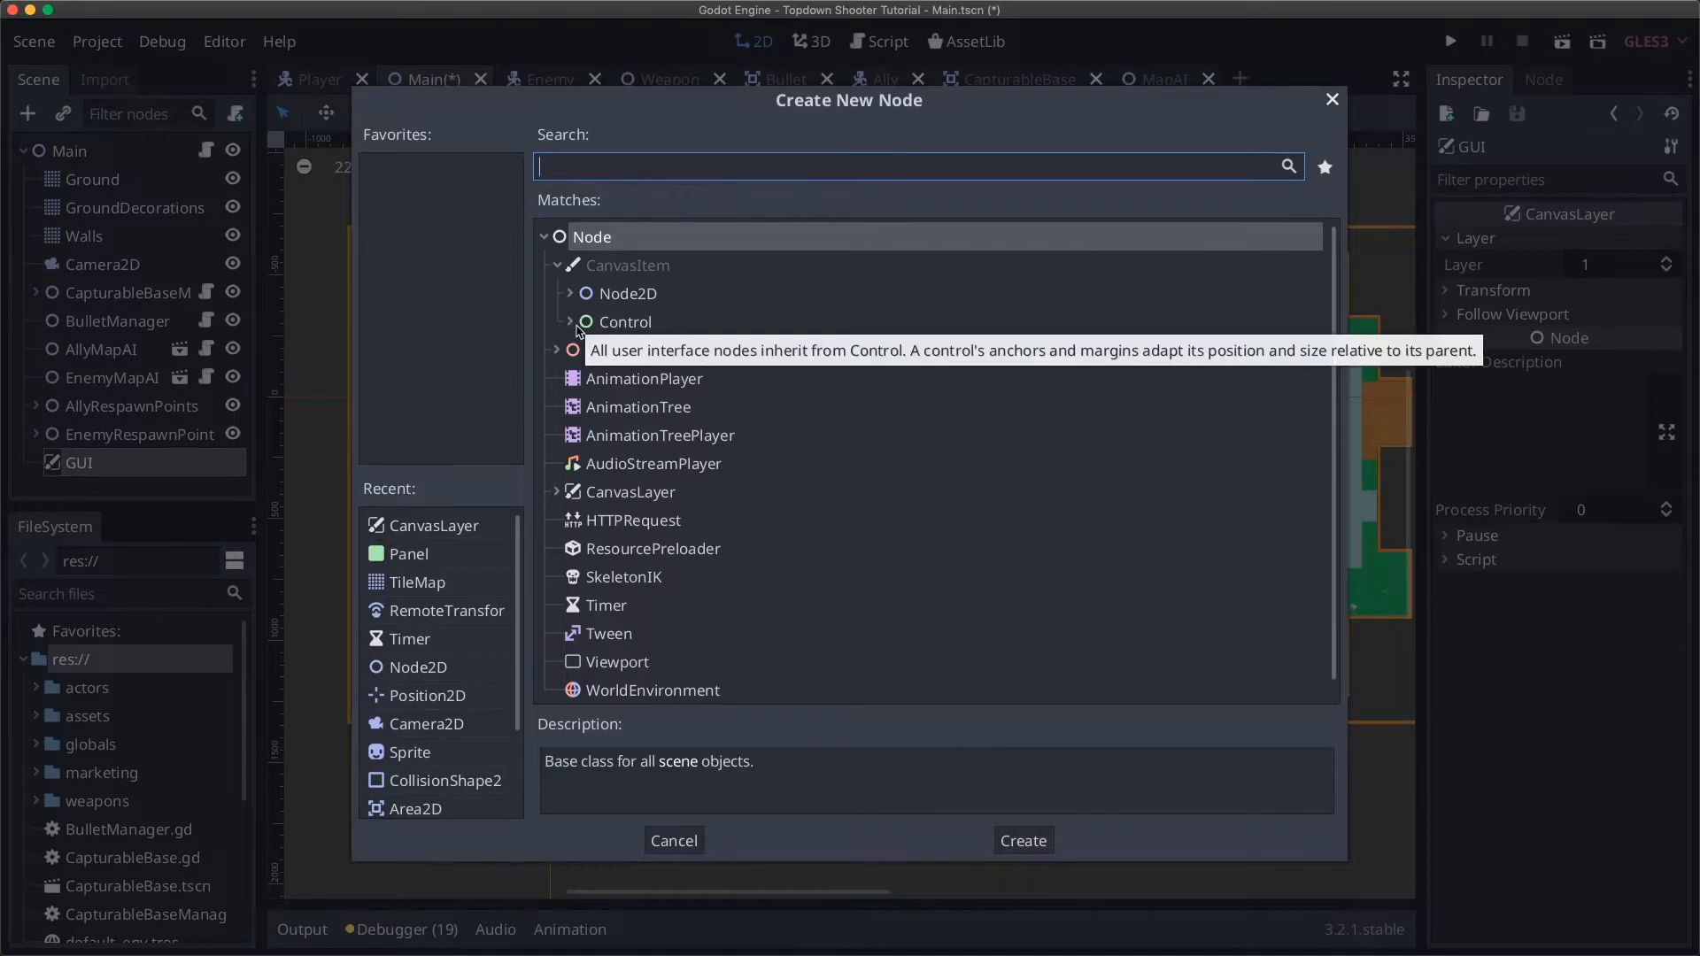
left_click(626, 324)
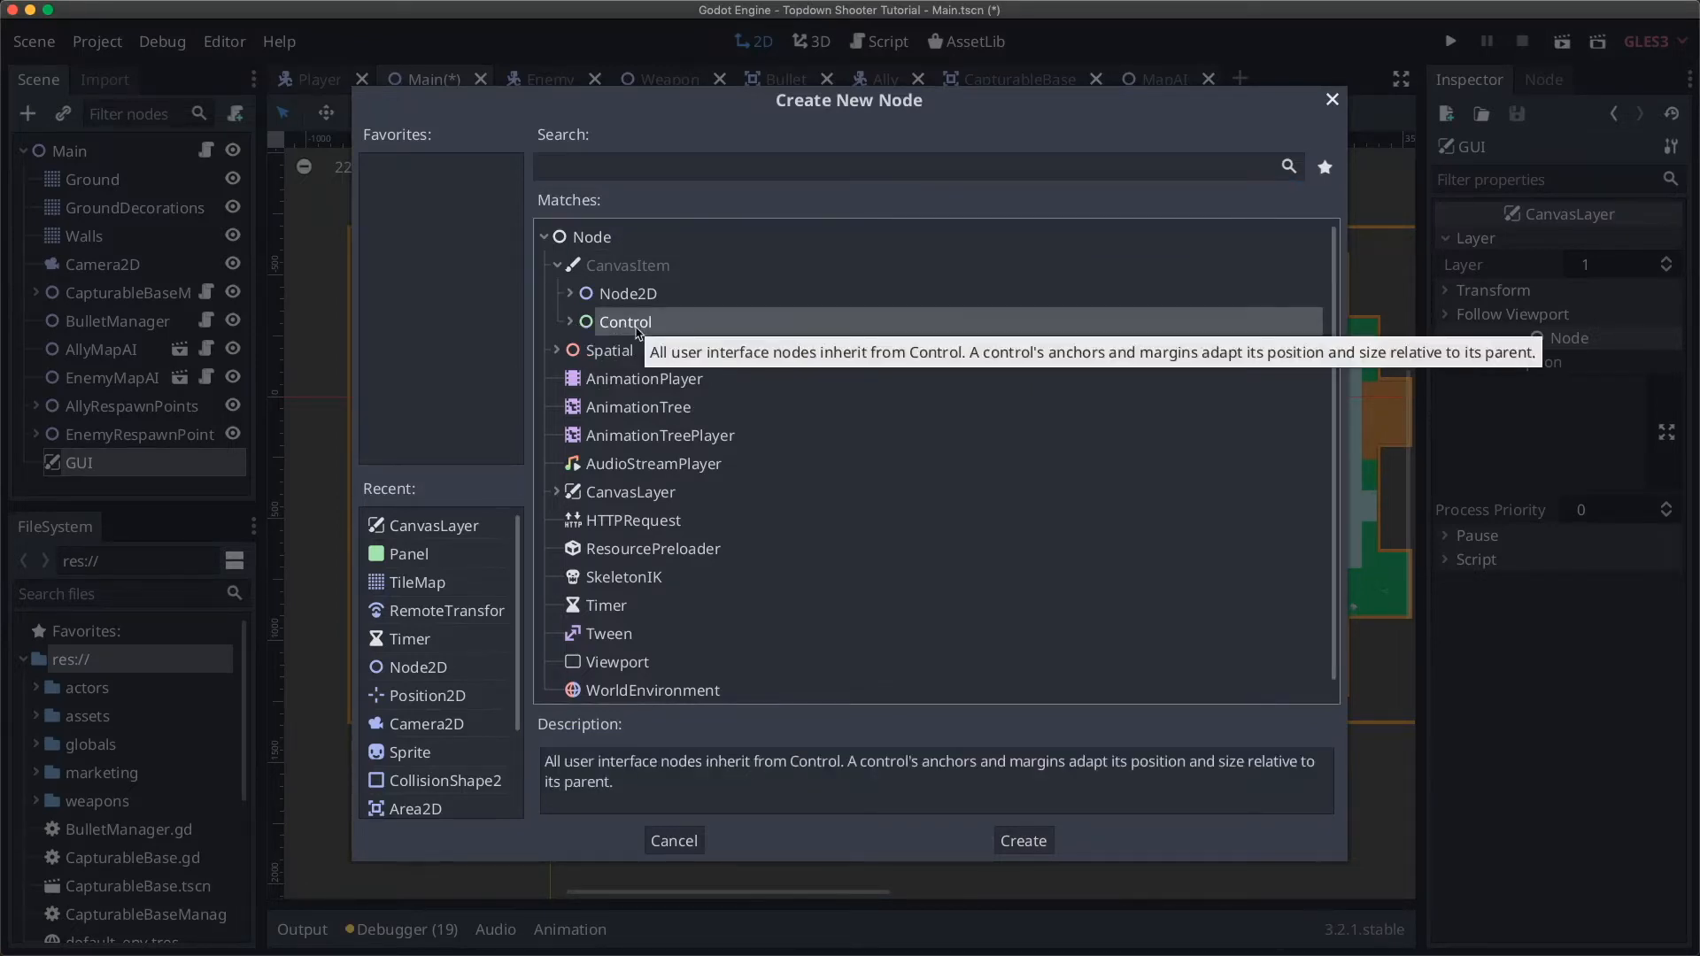
left_click(619, 351)
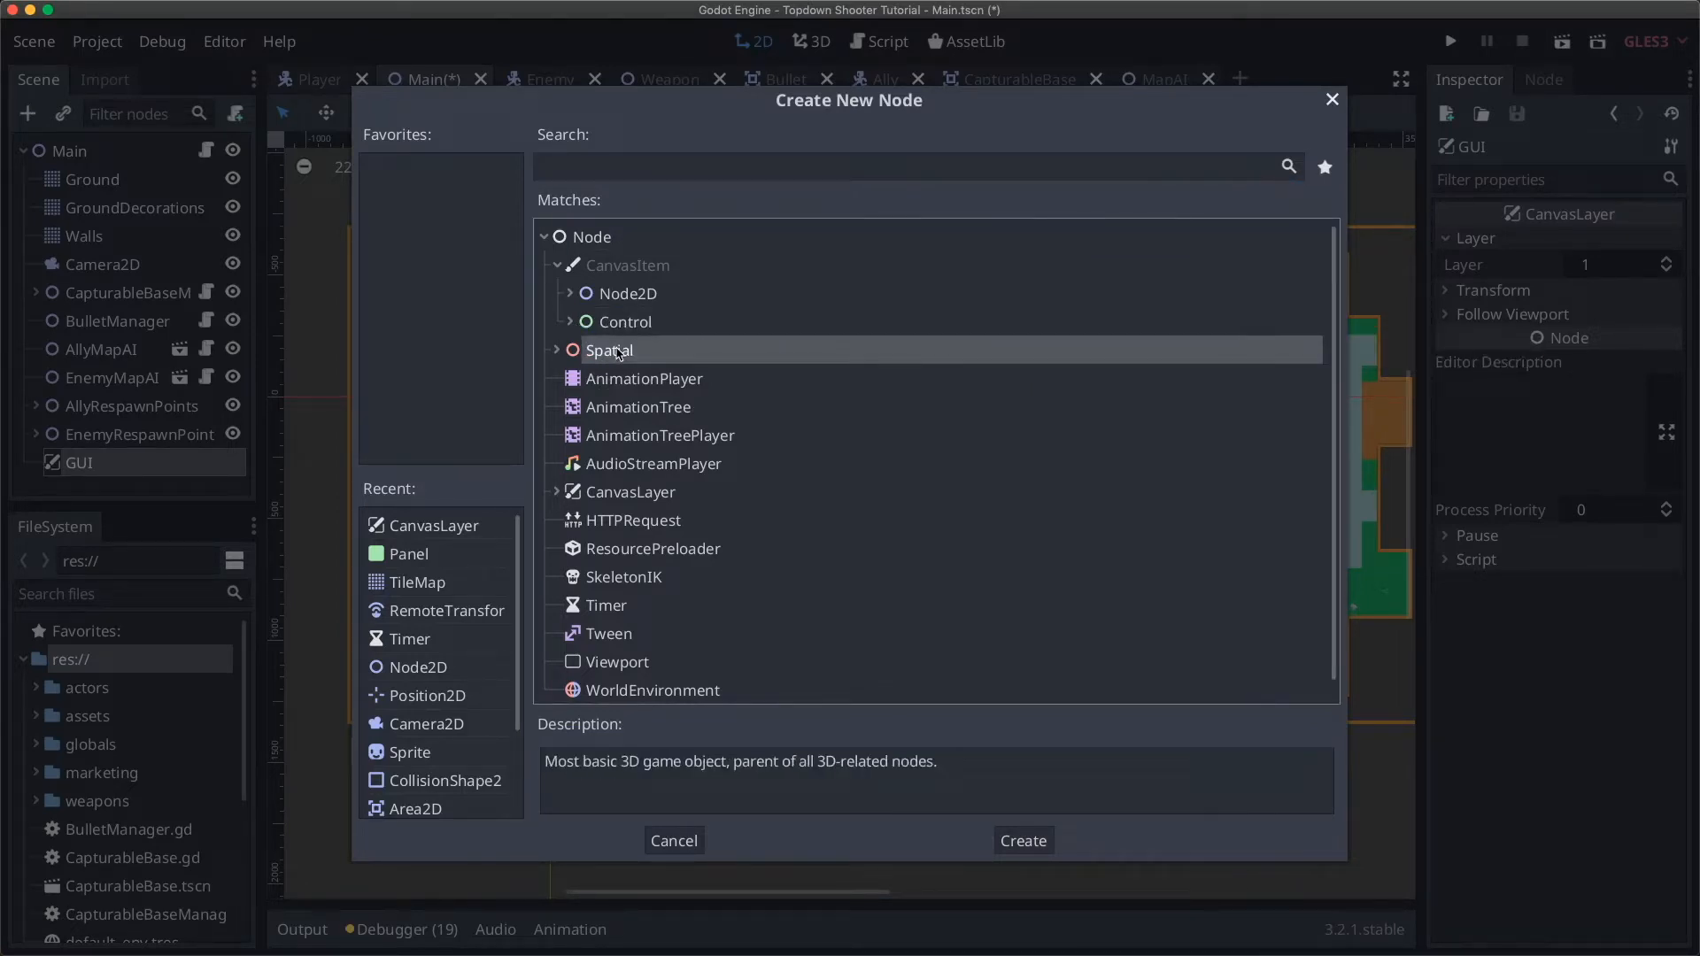
left_click(644, 297)
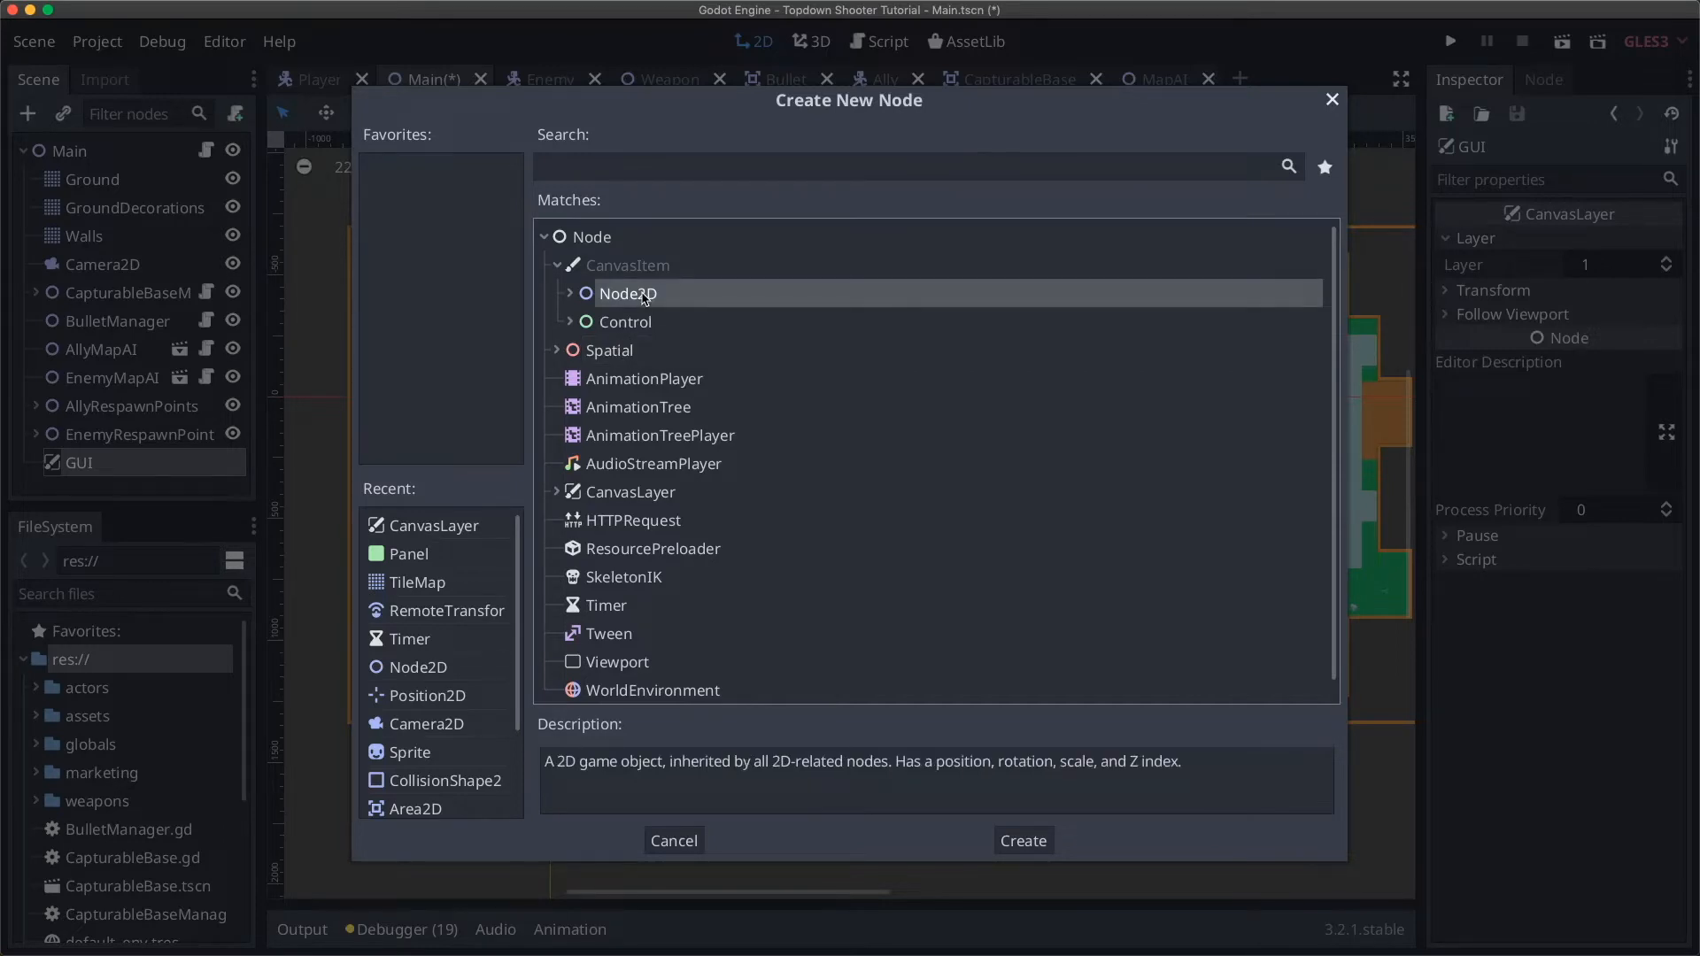
left_click(636, 324)
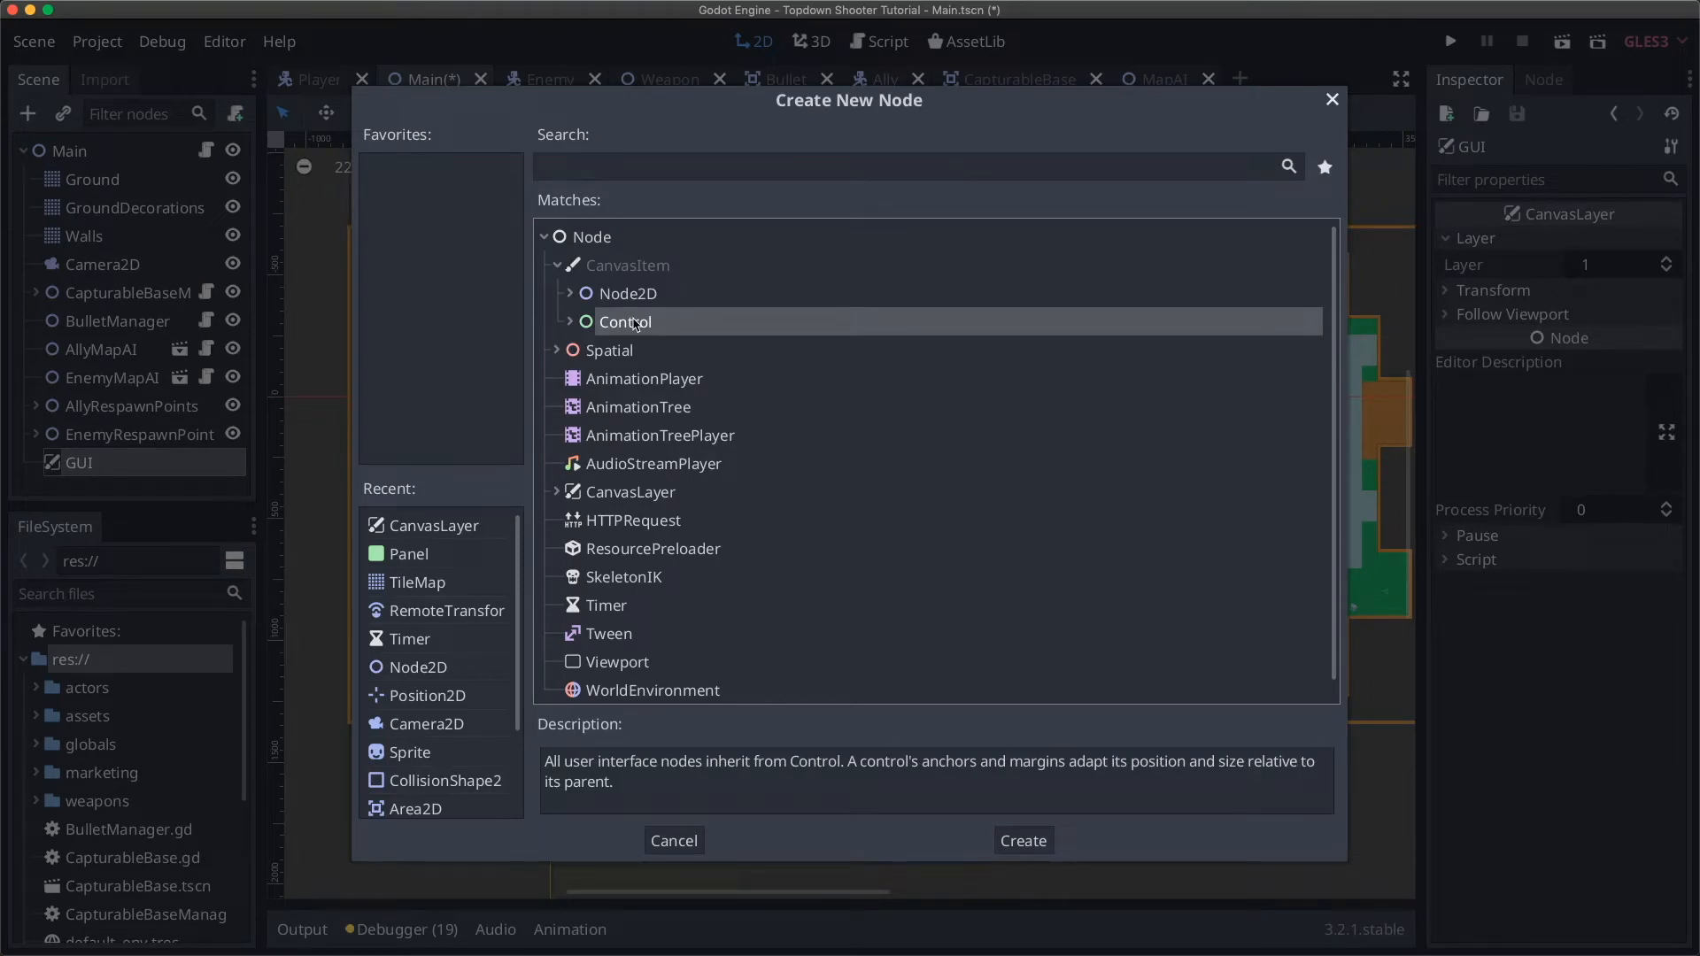
left_click(571, 324)
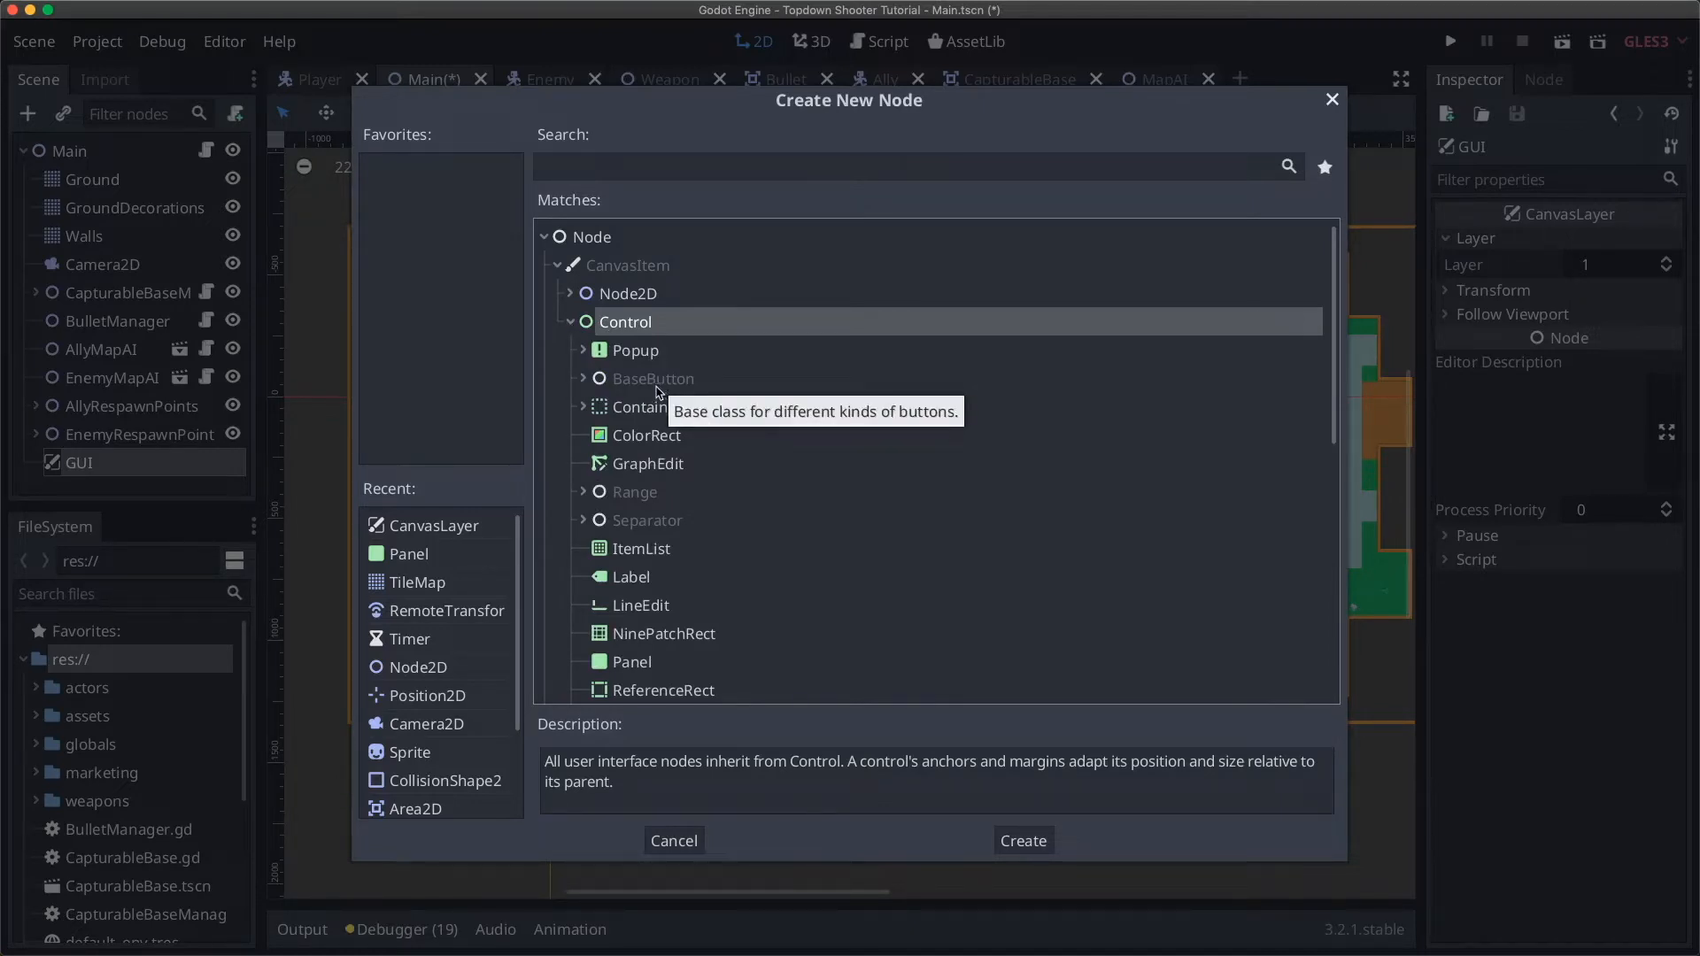
left_click(634, 355)
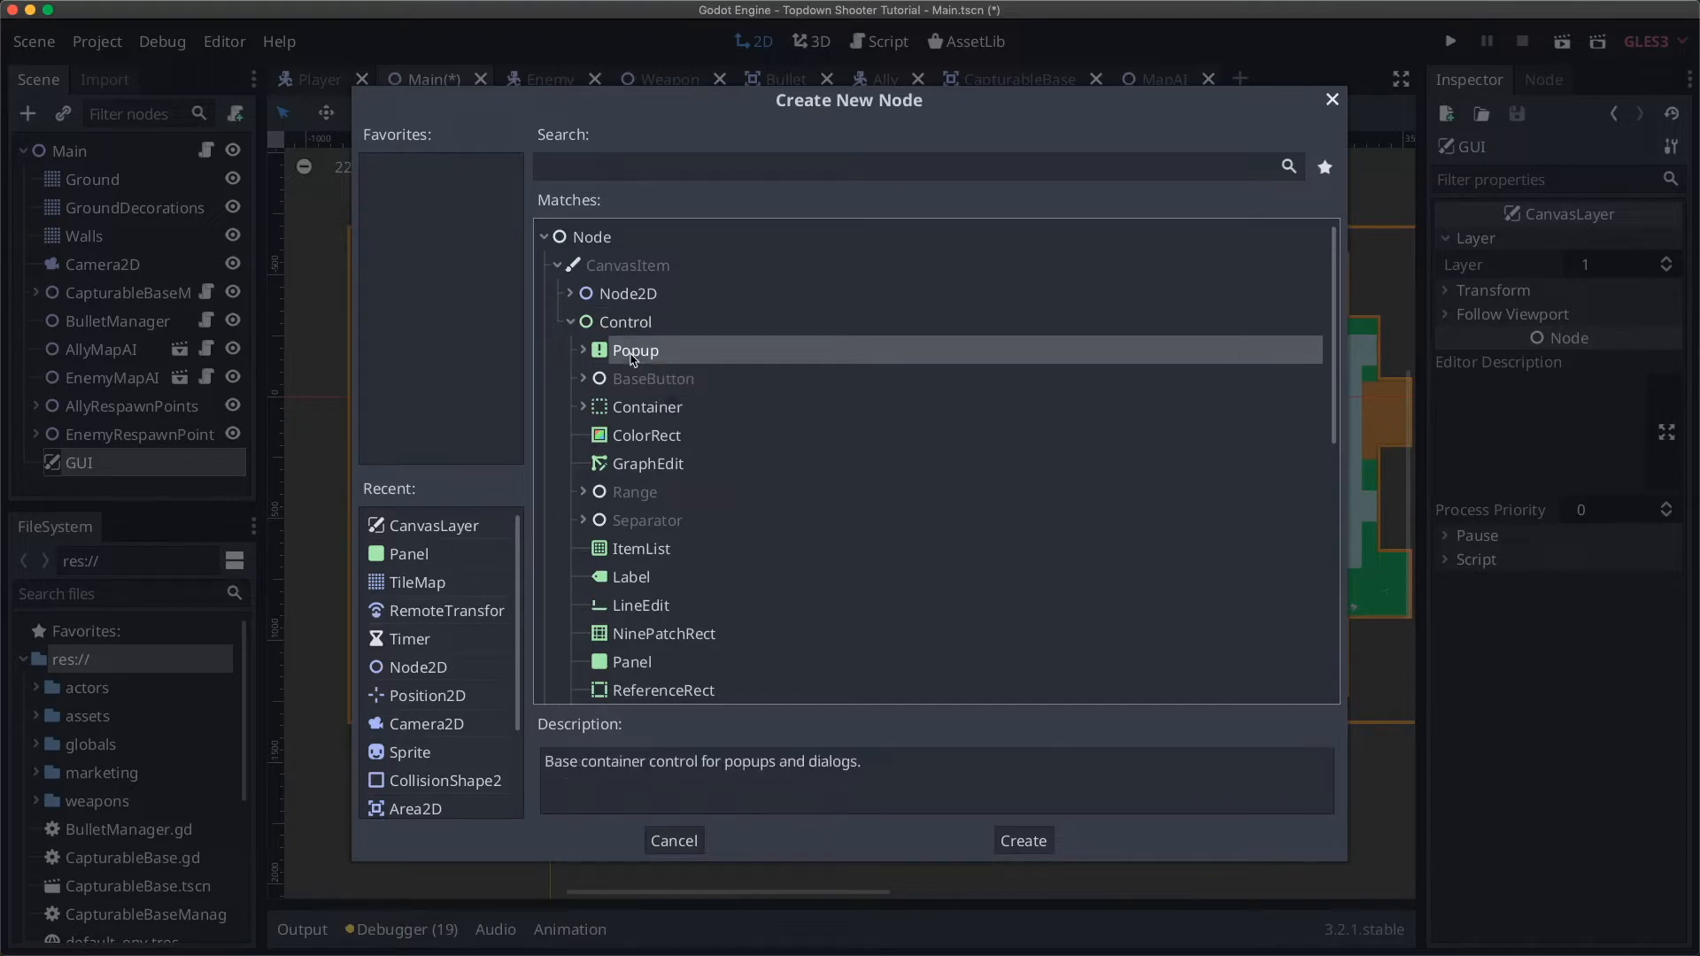
scroll(636, 354, "down", 5)
scroll(640, 341, "up", 2)
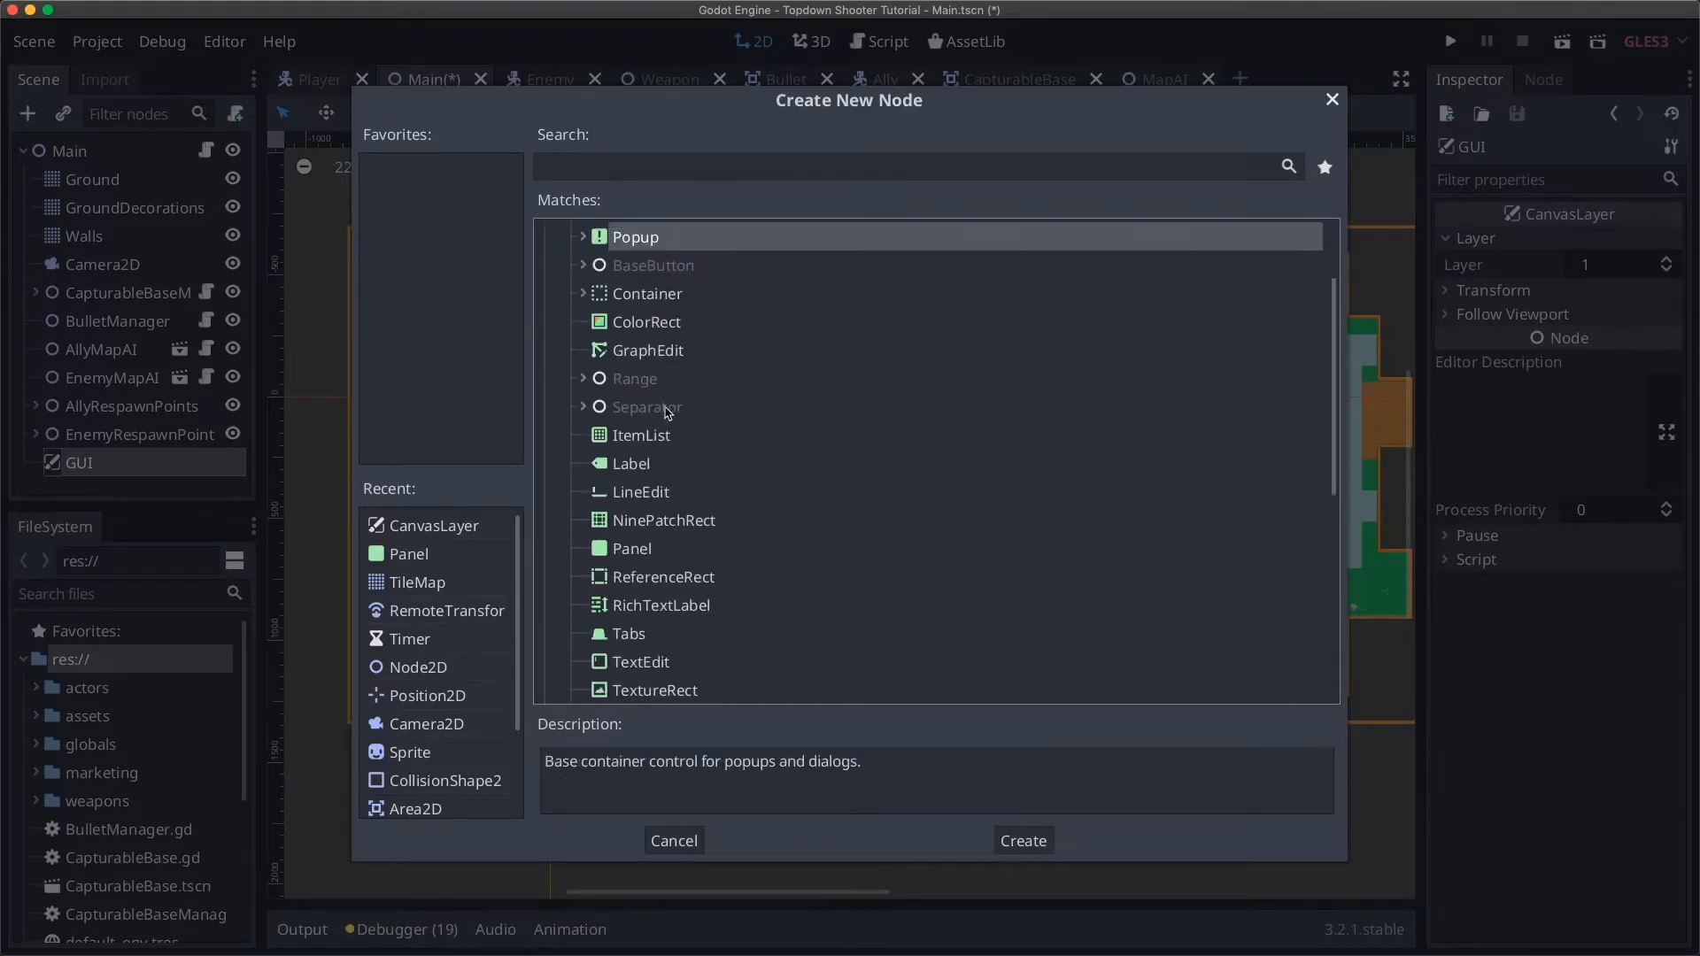
left_click(639, 324)
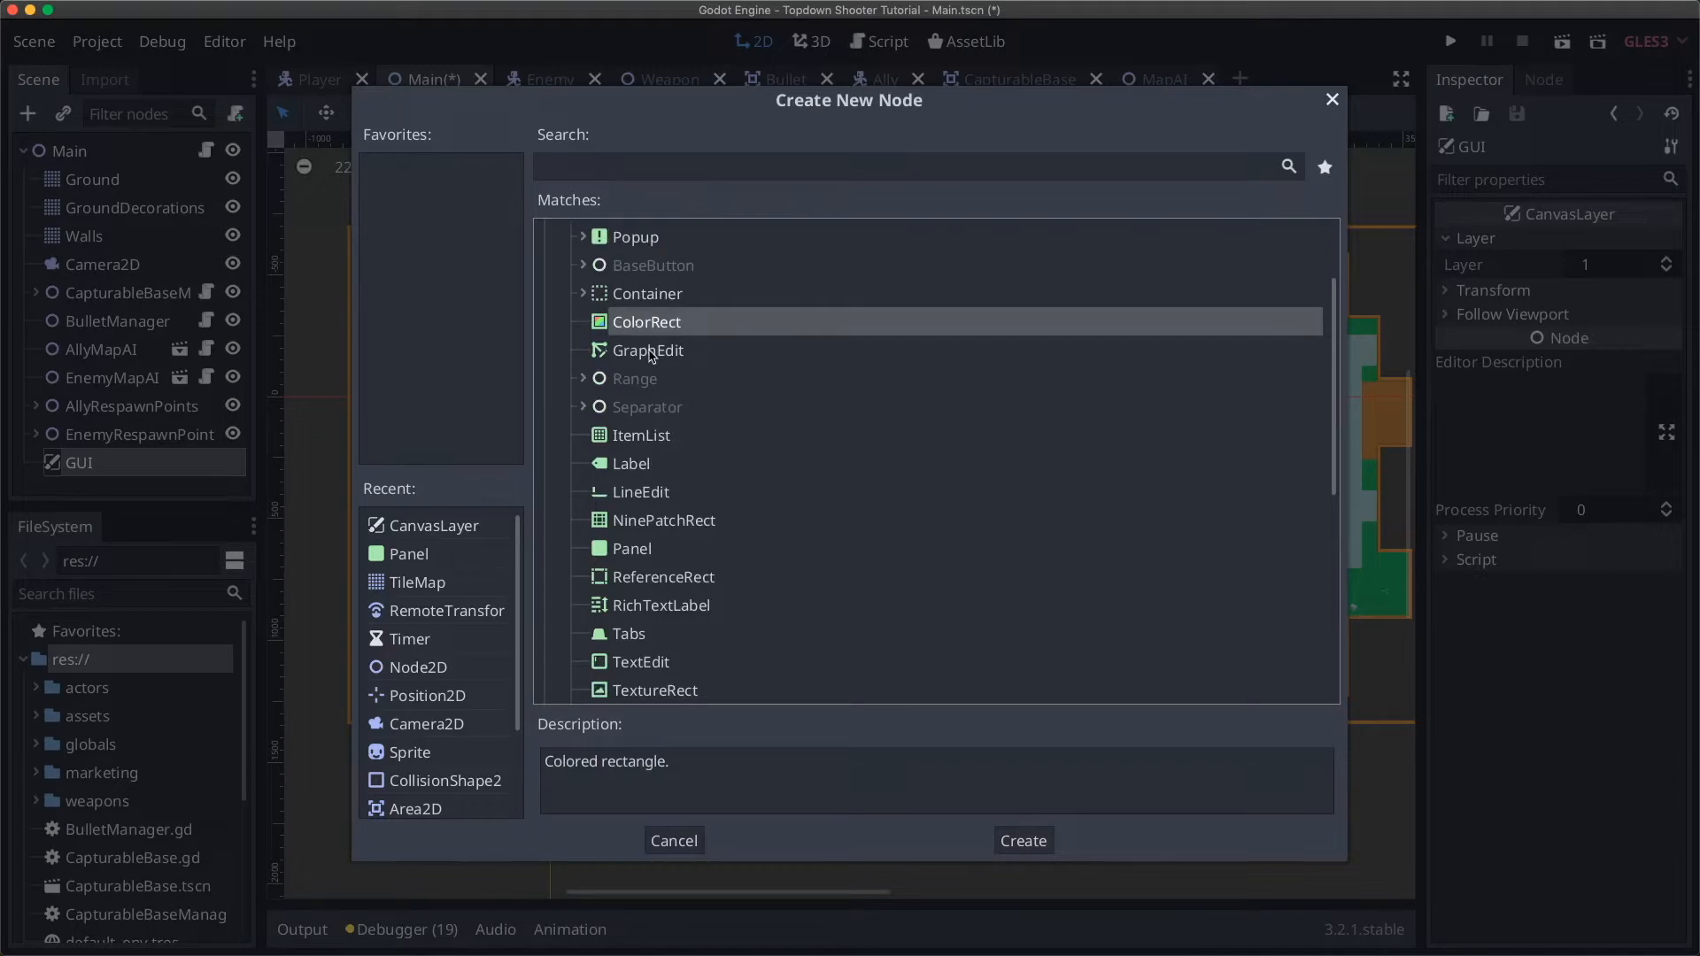
left_click(648, 381)
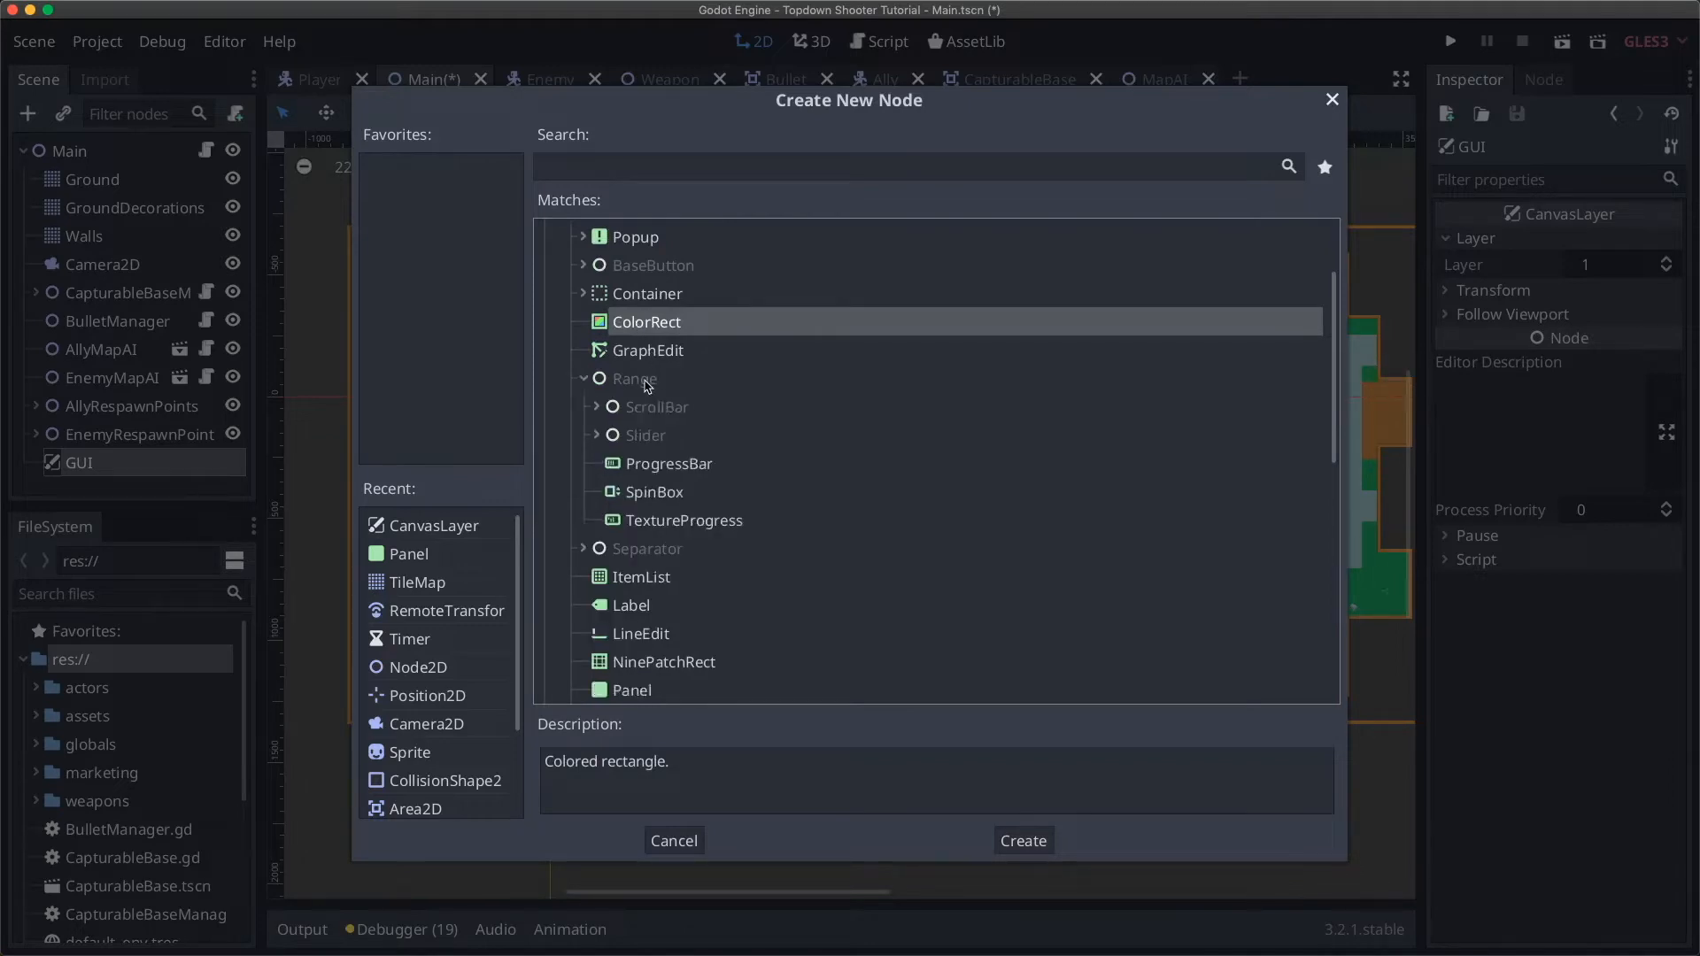
left_click(584, 379)
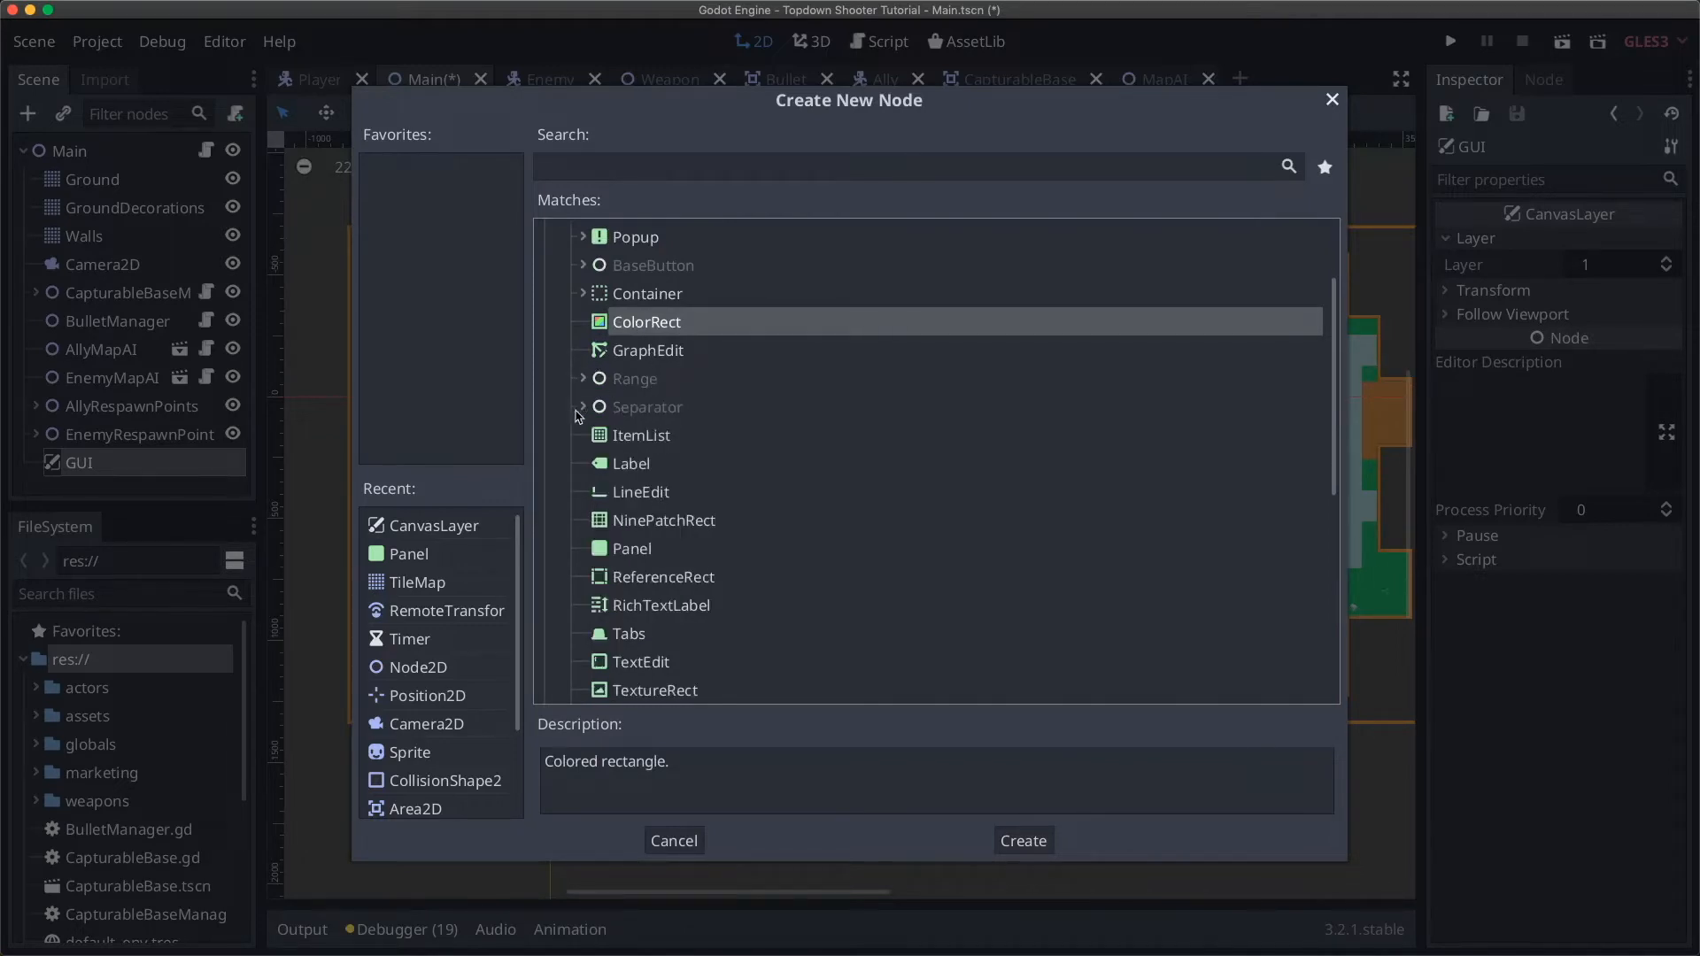
left_click(580, 409)
left_click(584, 408)
scroll(644, 467, "down", 1)
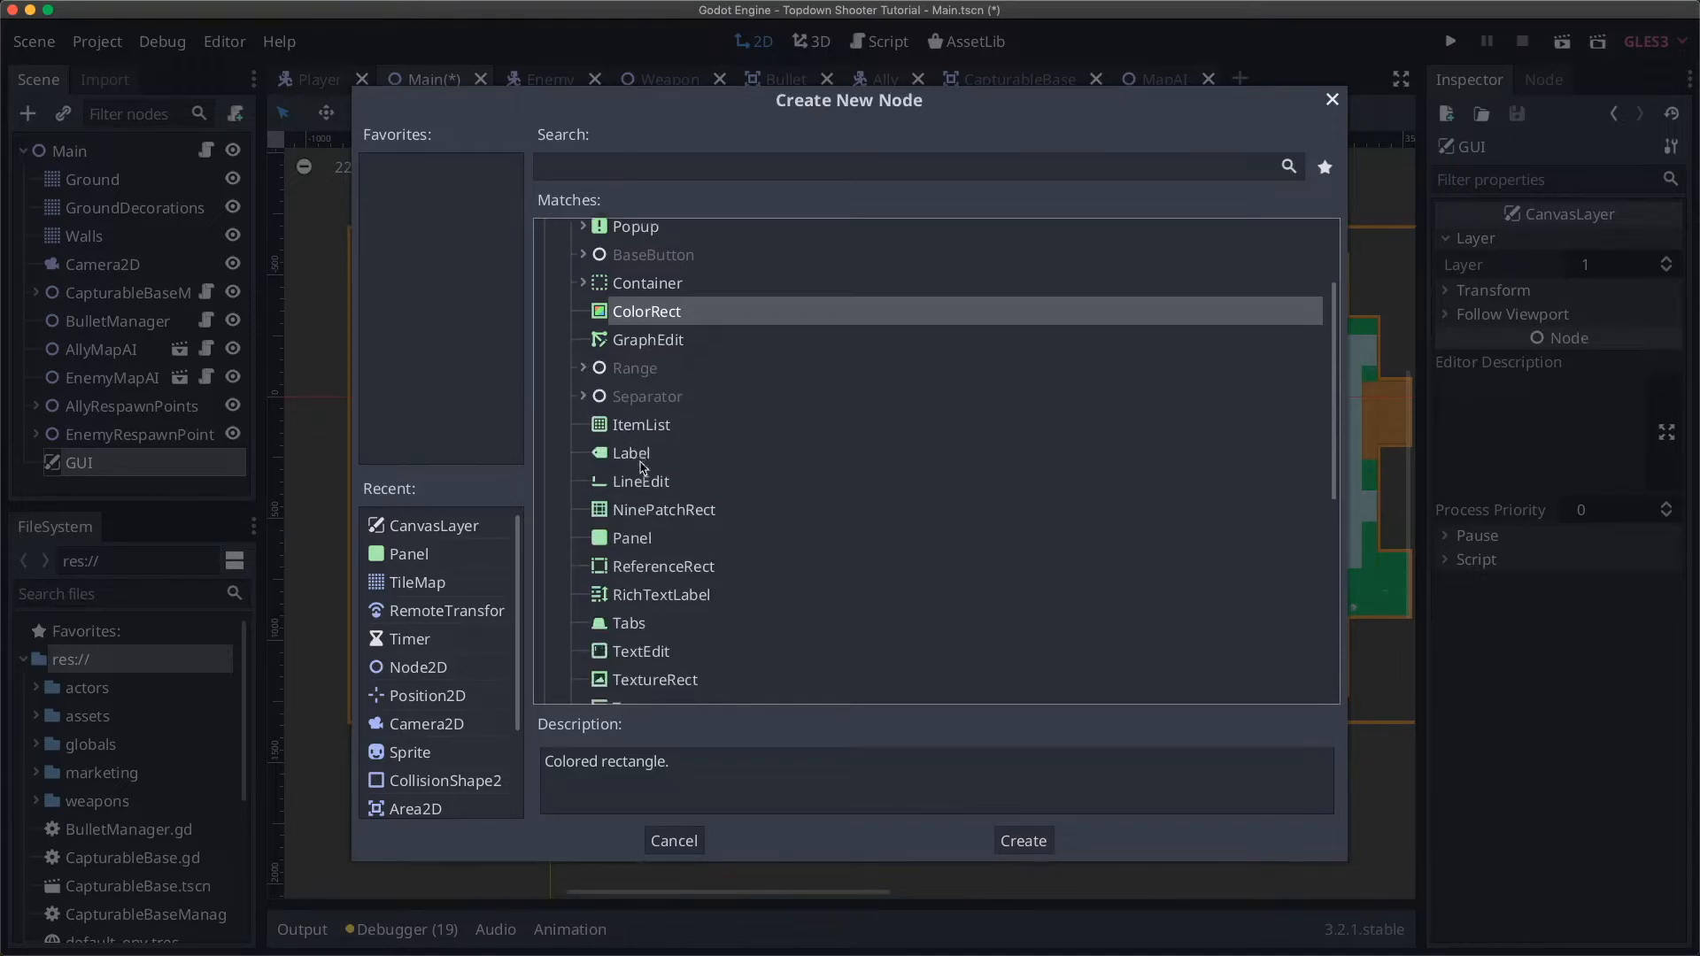
scroll(644, 467, "down", 3)
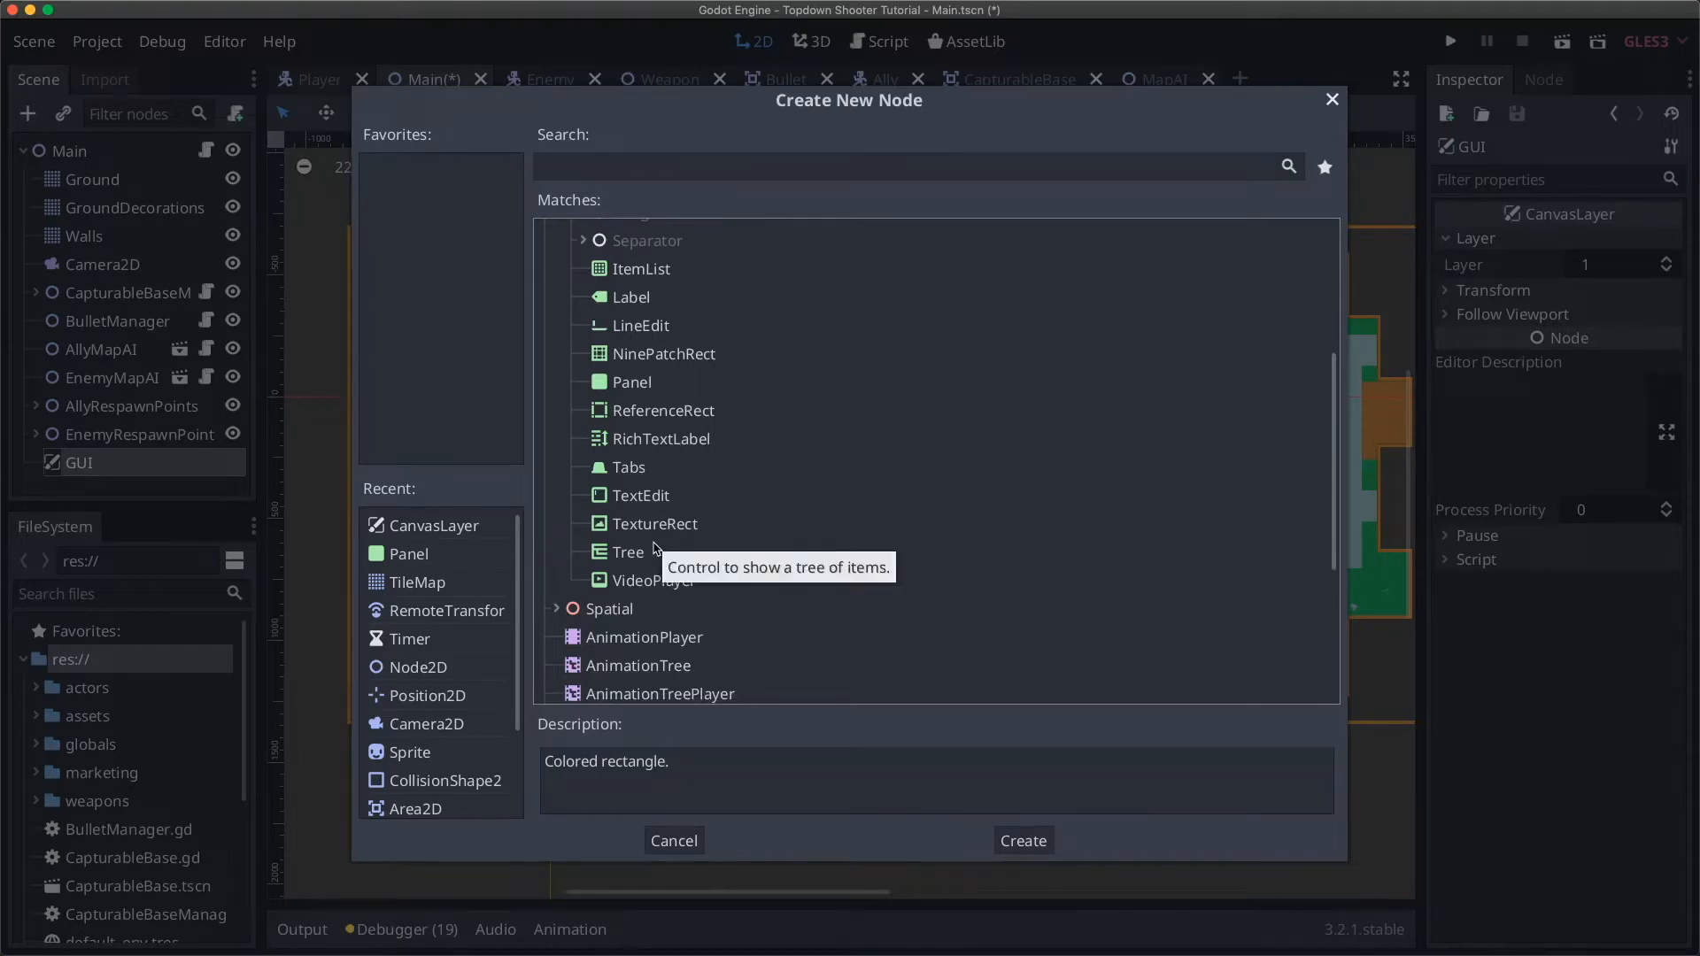
scroll(655, 546, "up", 5)
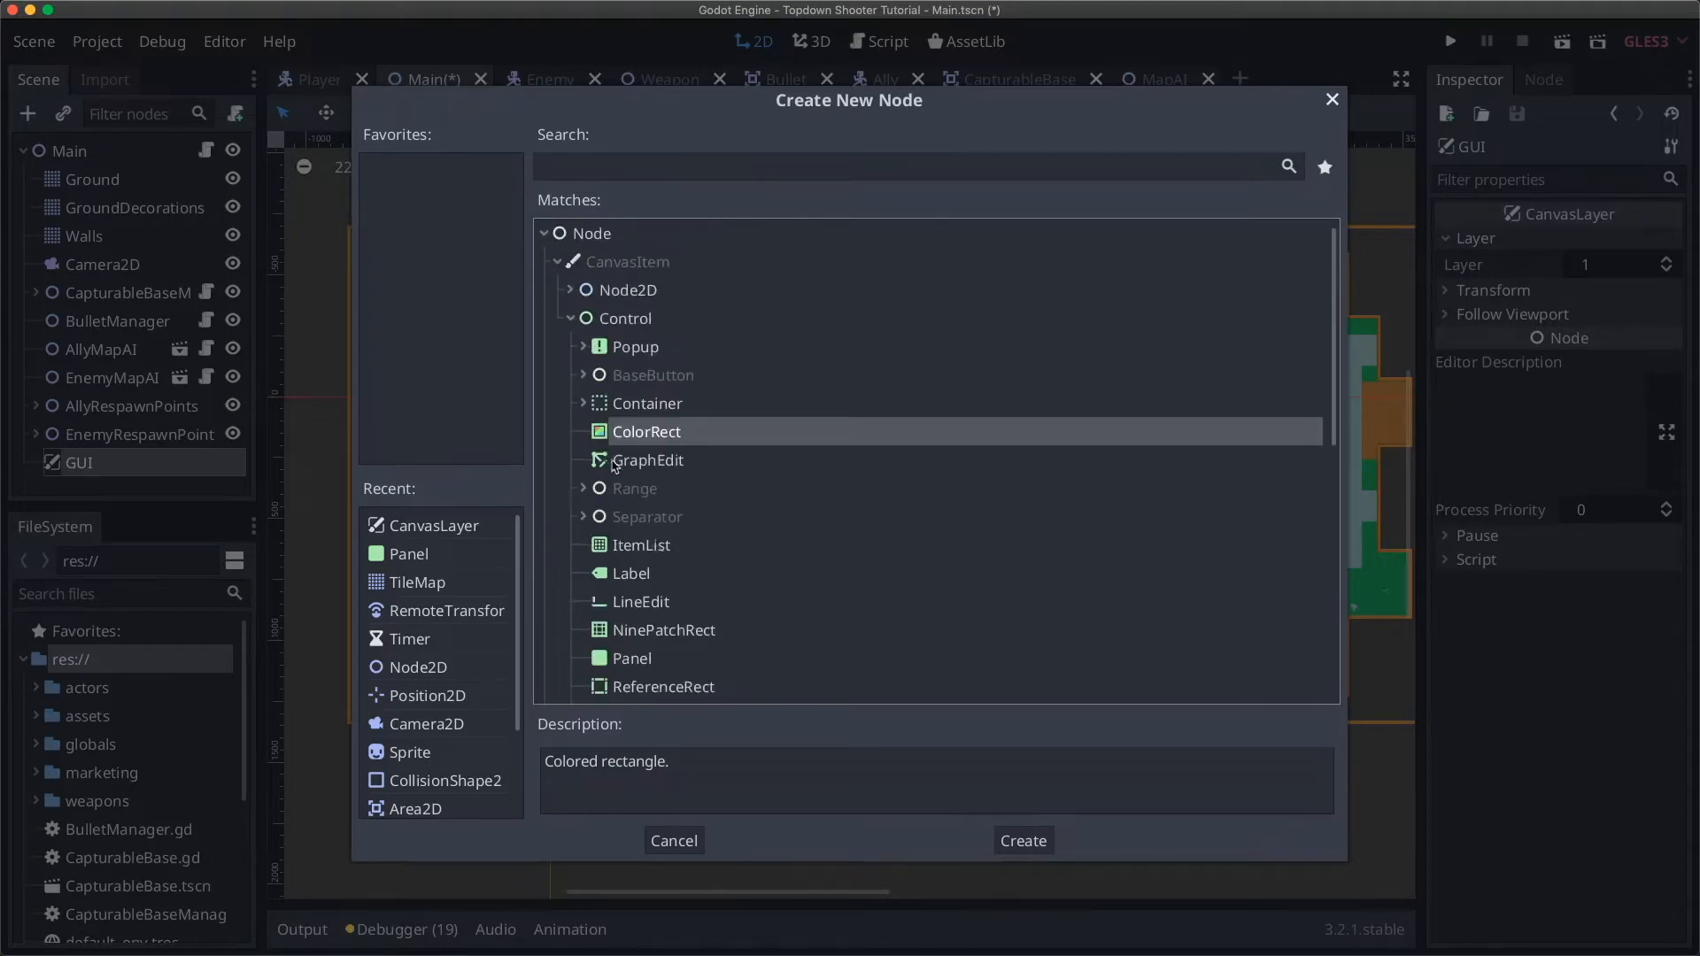
left_click(638, 410)
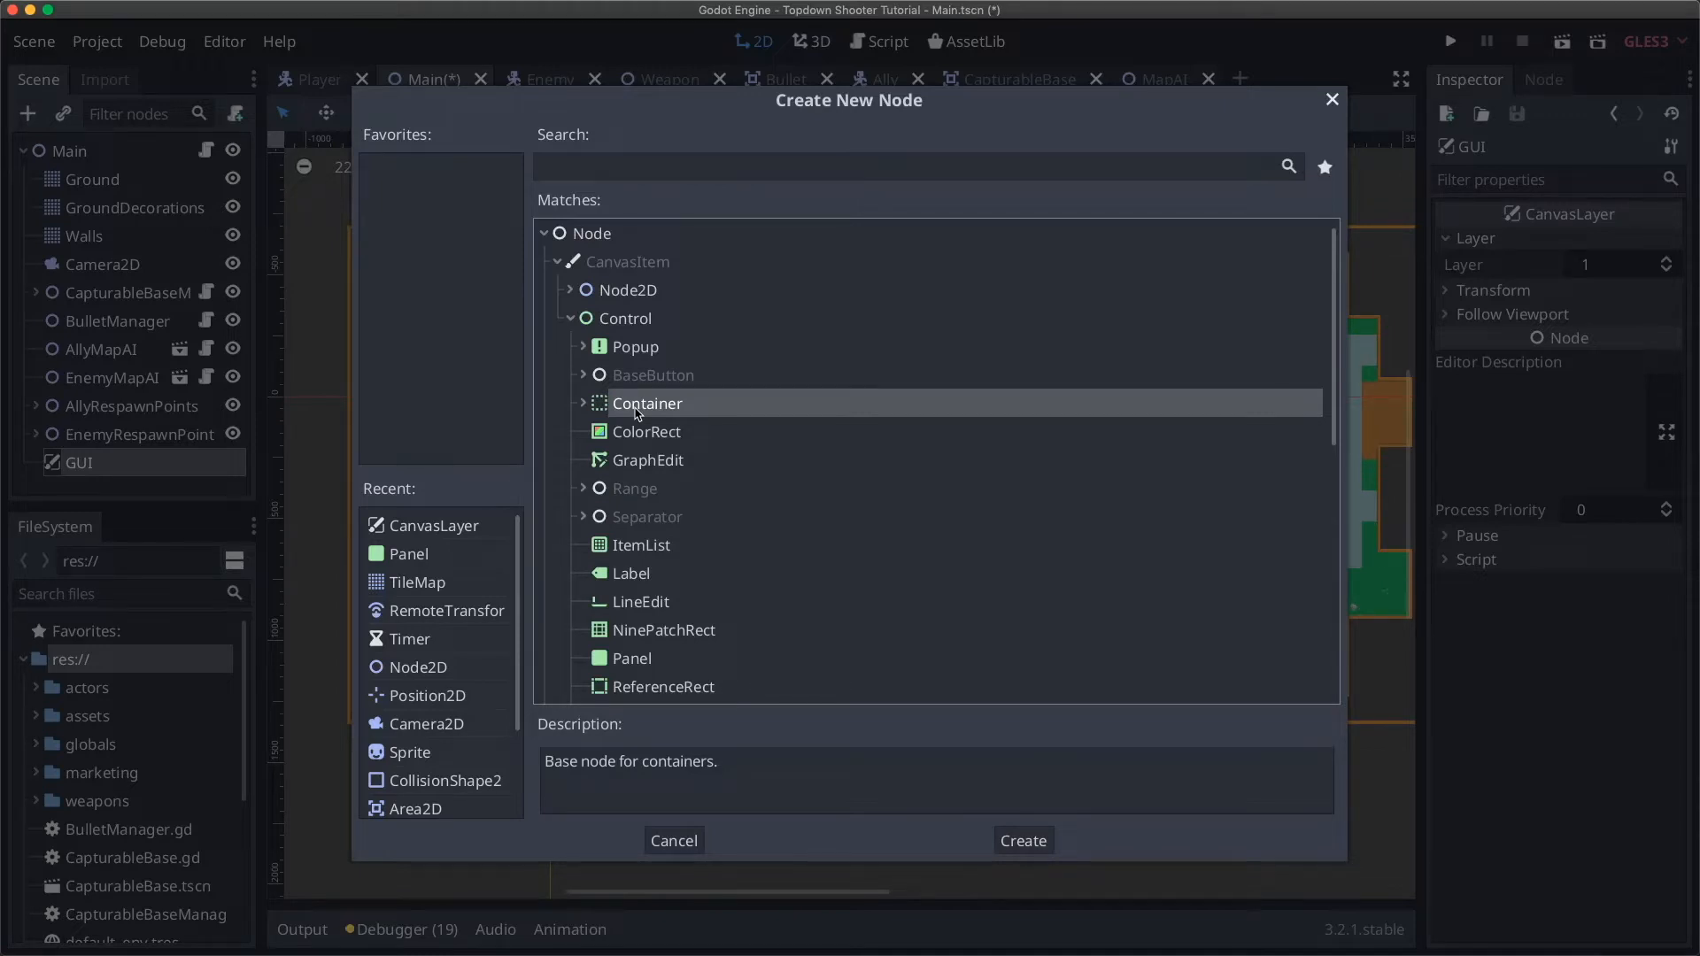
left_click(584, 405)
scroll(769, 541, "down", 1)
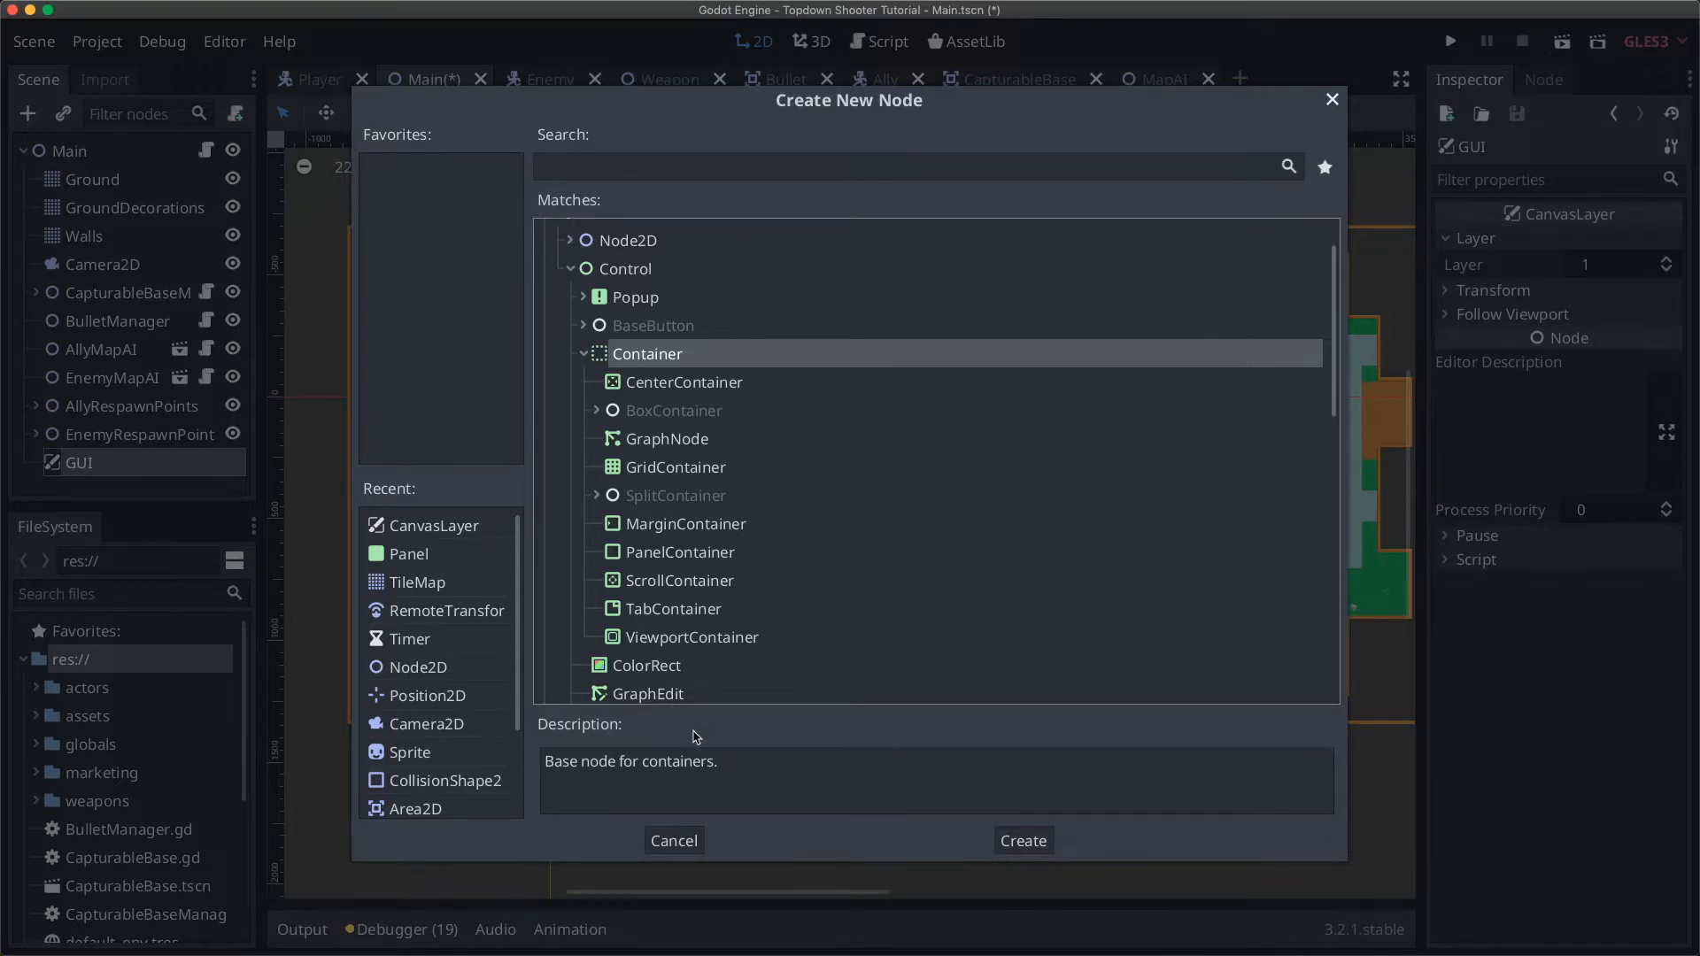
left_click(687, 838)
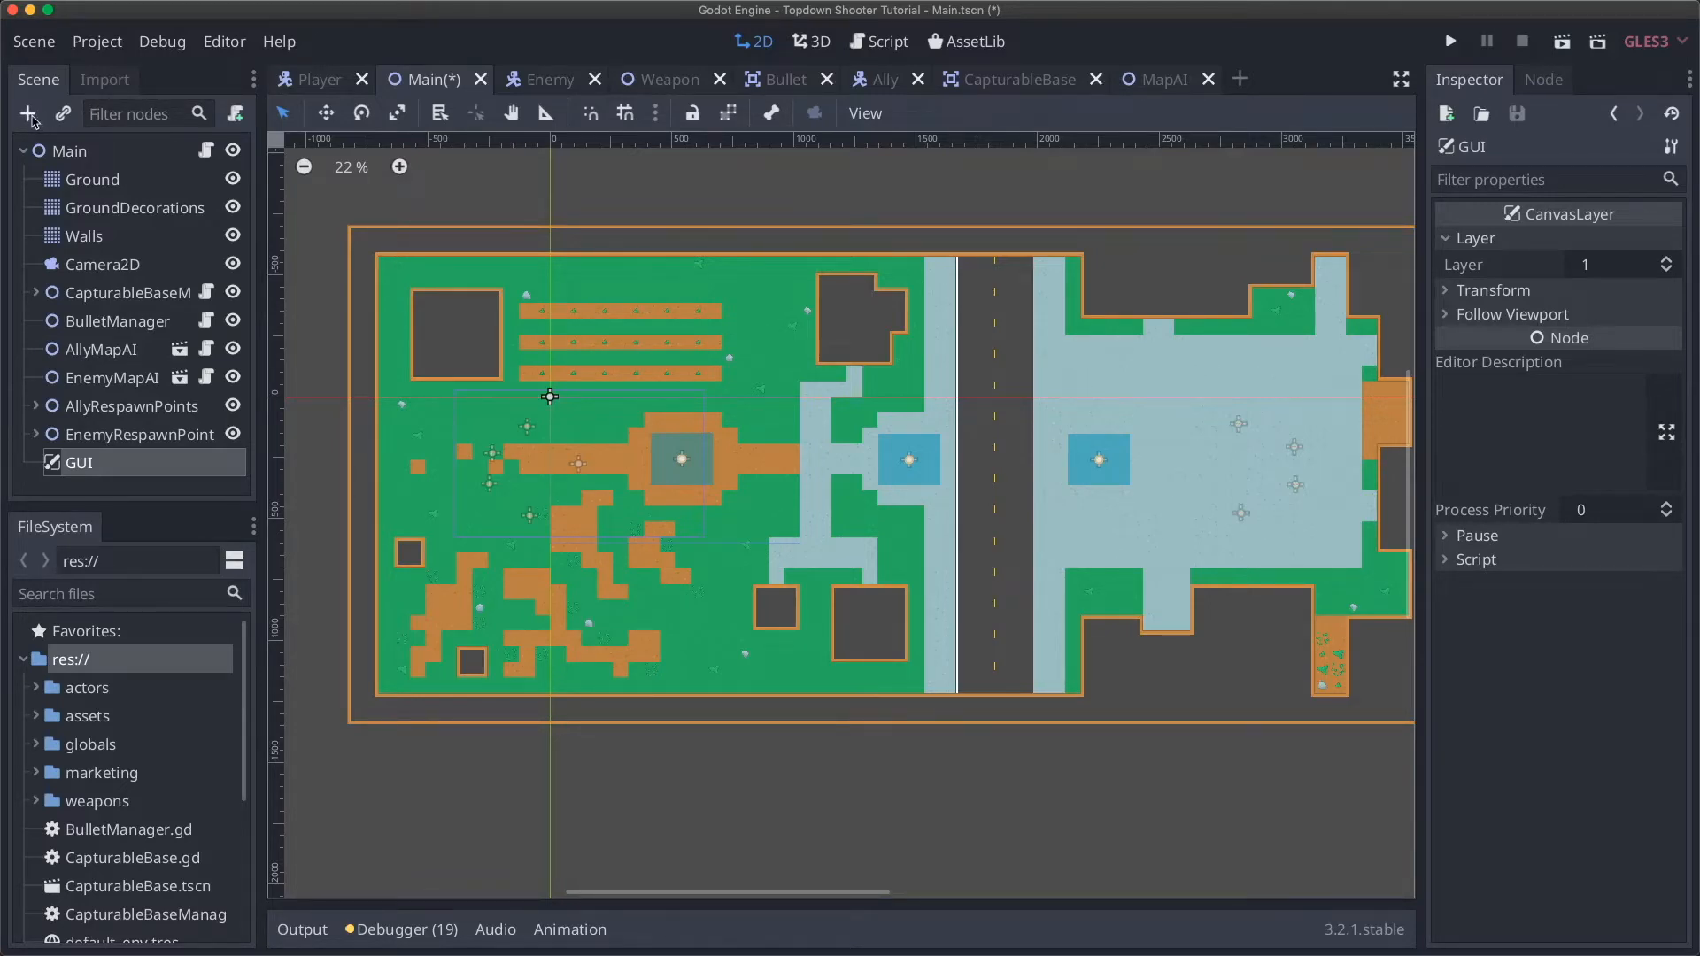
Step: In the node list under GUI, expand Control > Container and read the GridContainer description
left_click(27, 113)
left_click(571, 322)
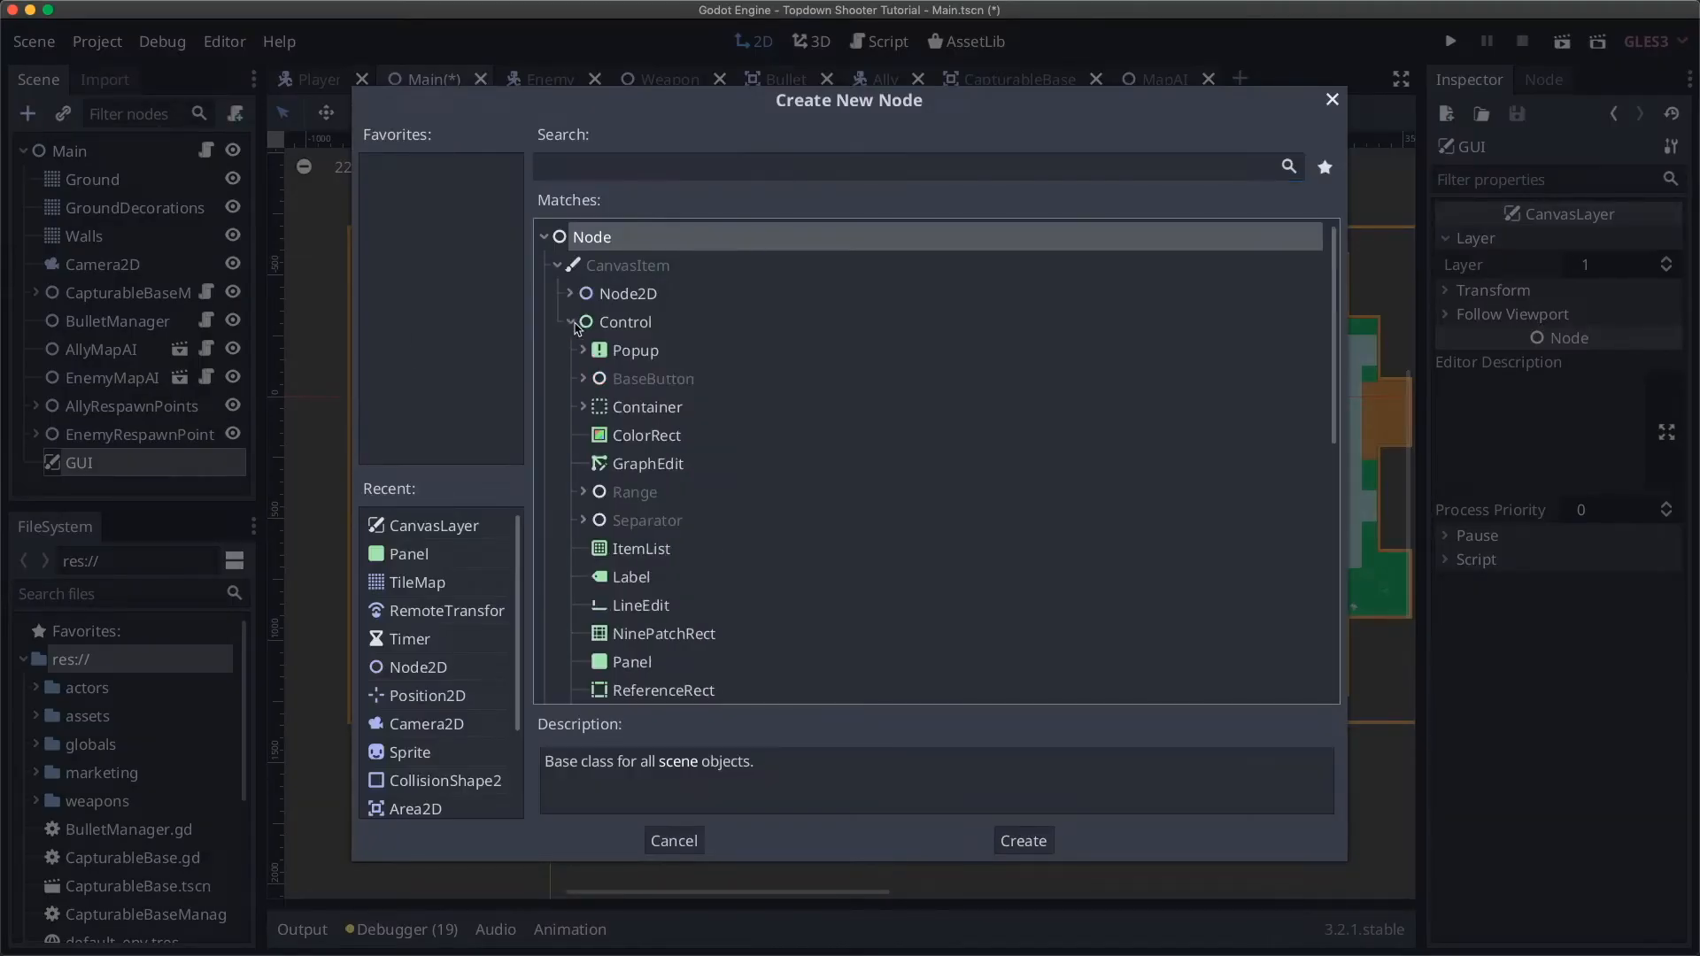
left_click(588, 407)
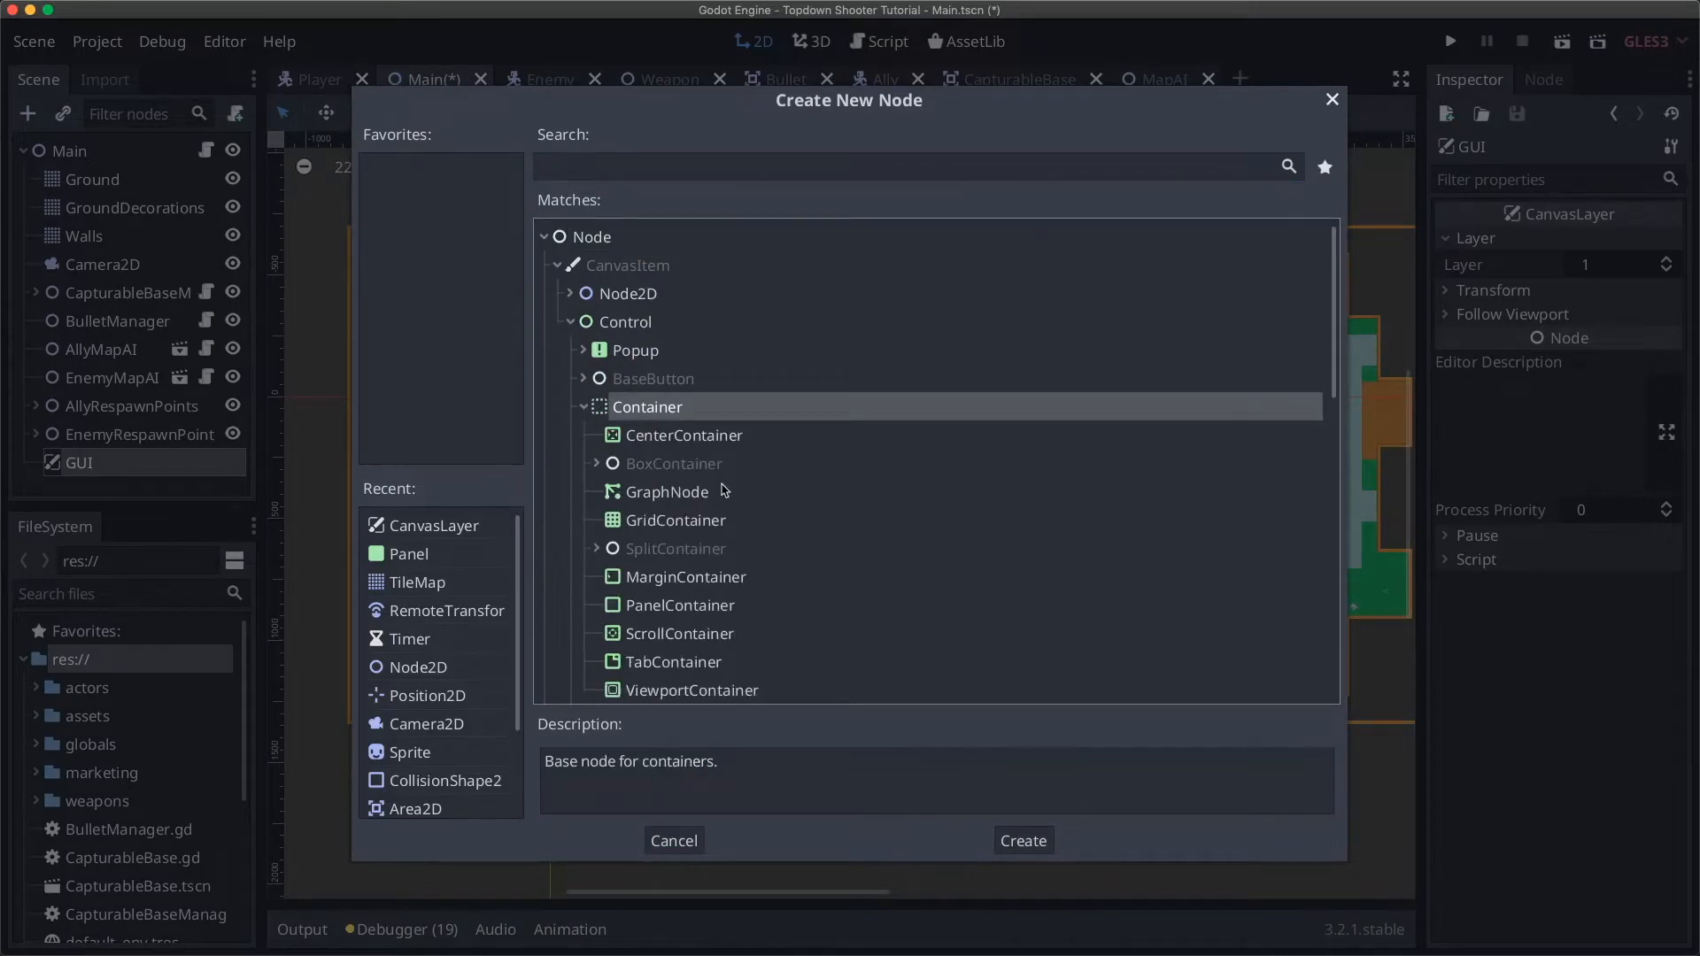
scroll(721, 483, "down", 5)
scroll(721, 483, "up", 4)
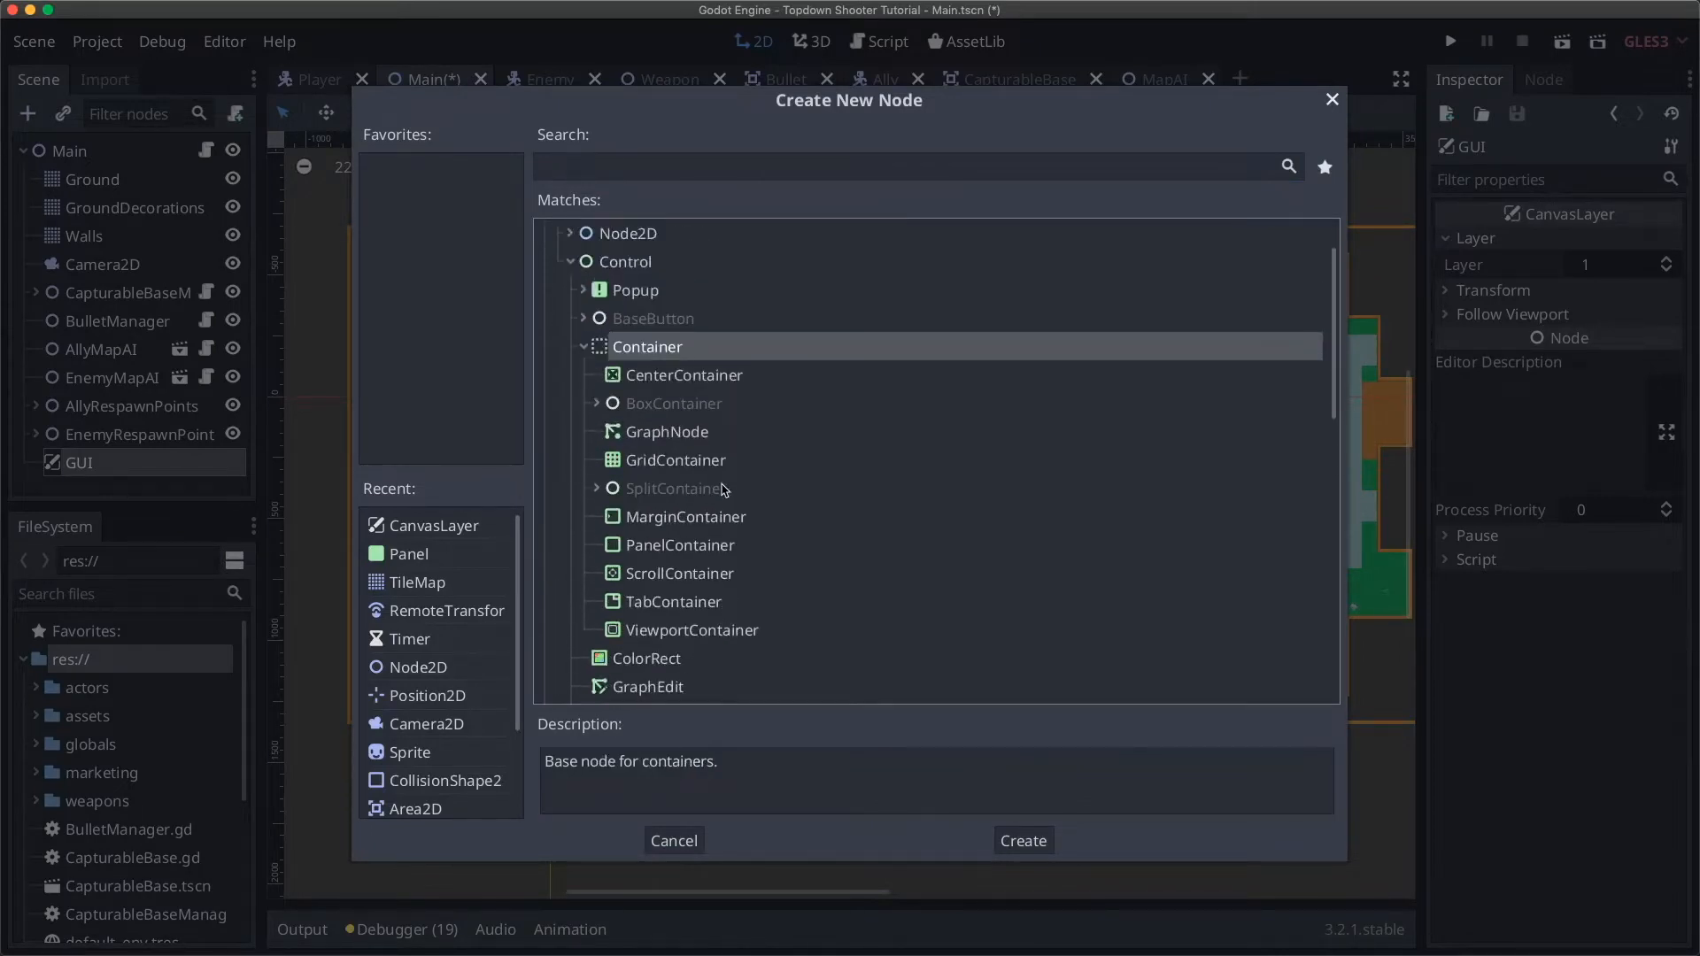
left_click(654, 458)
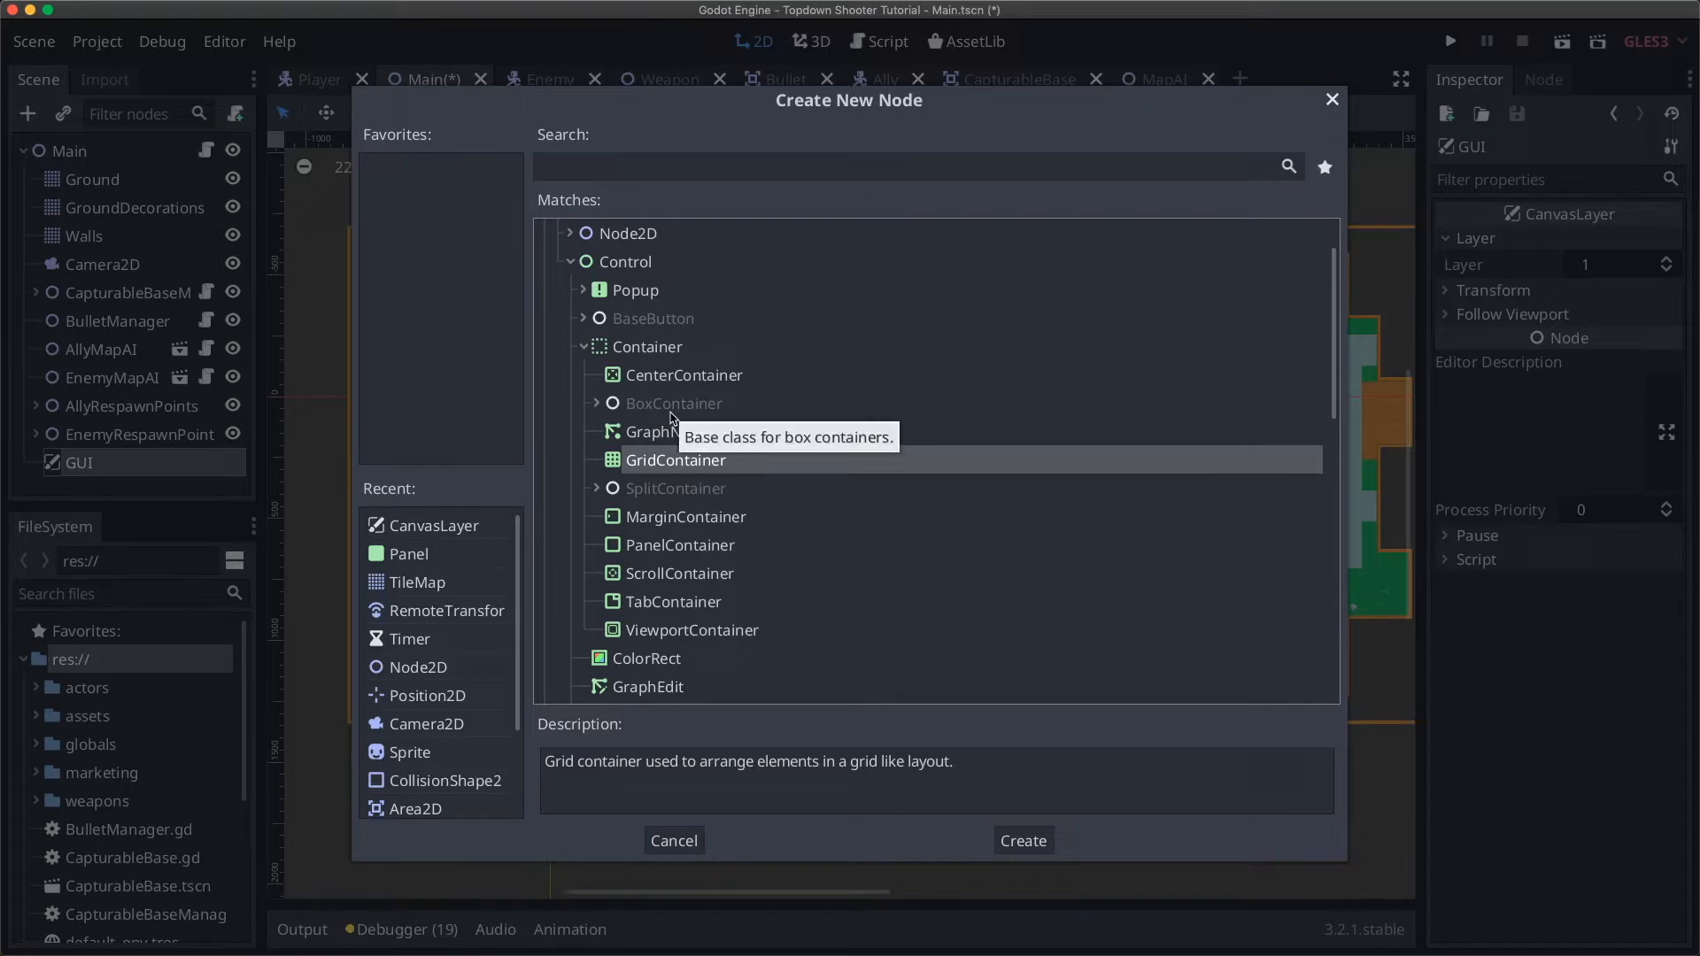
Step: Compare the HBoxContainer and VBoxContainer variants of BoxContainer
left_click(597, 403)
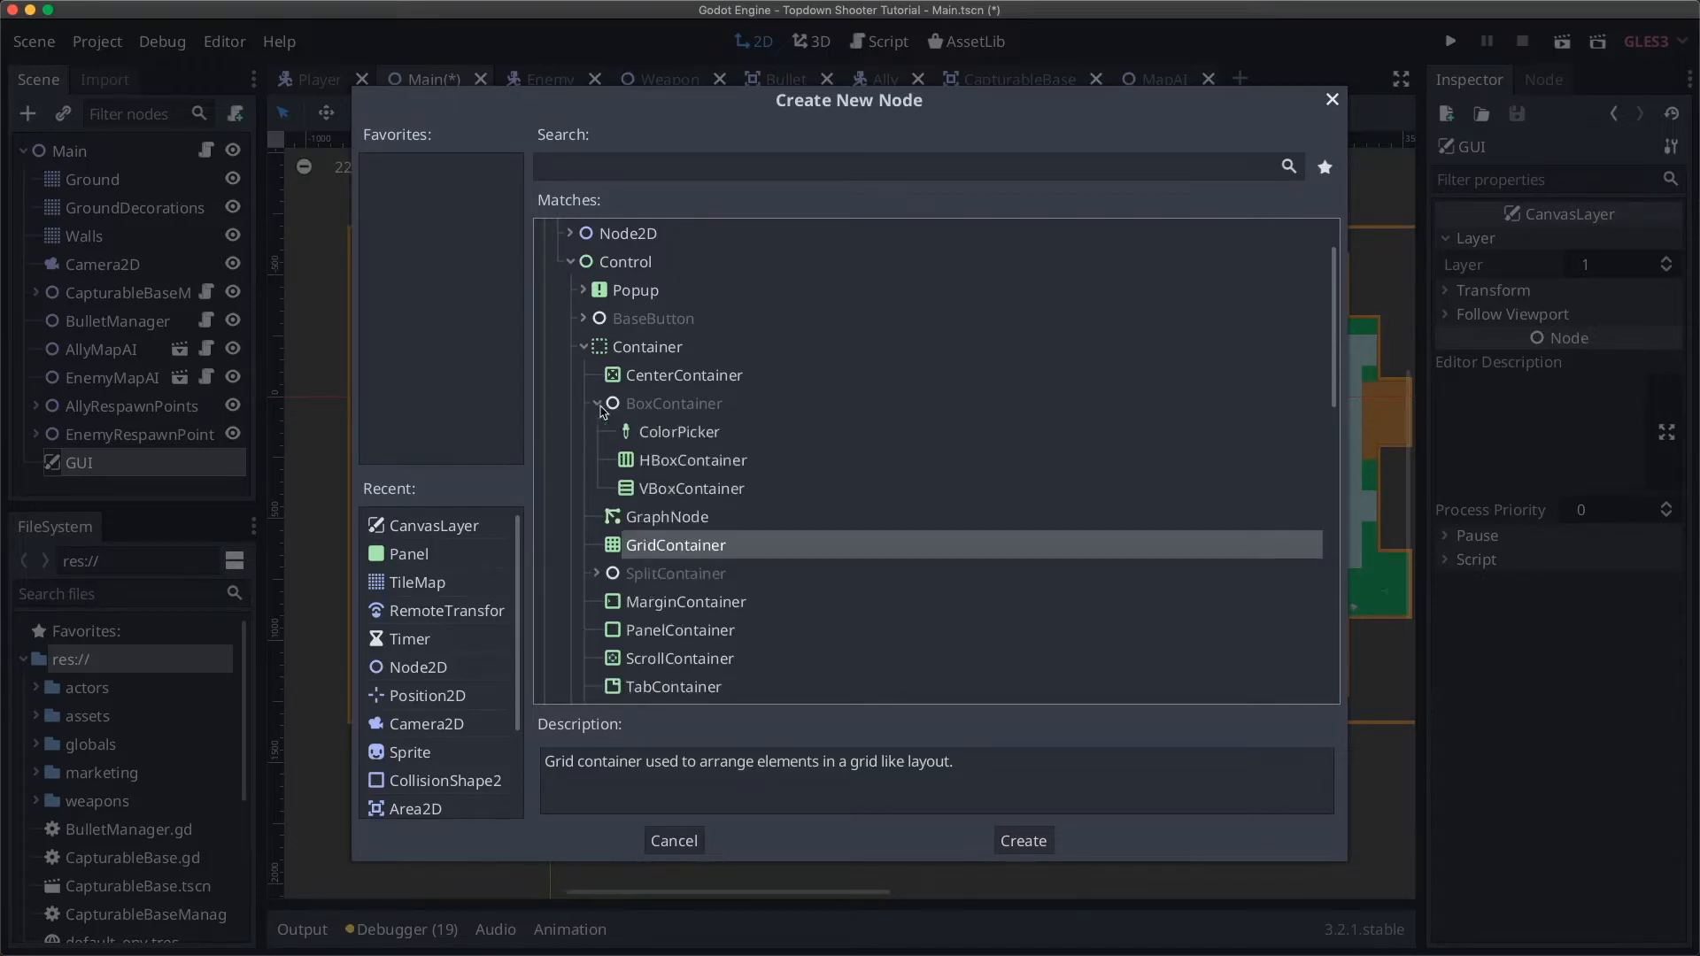
left_click(699, 467)
left_click(708, 488)
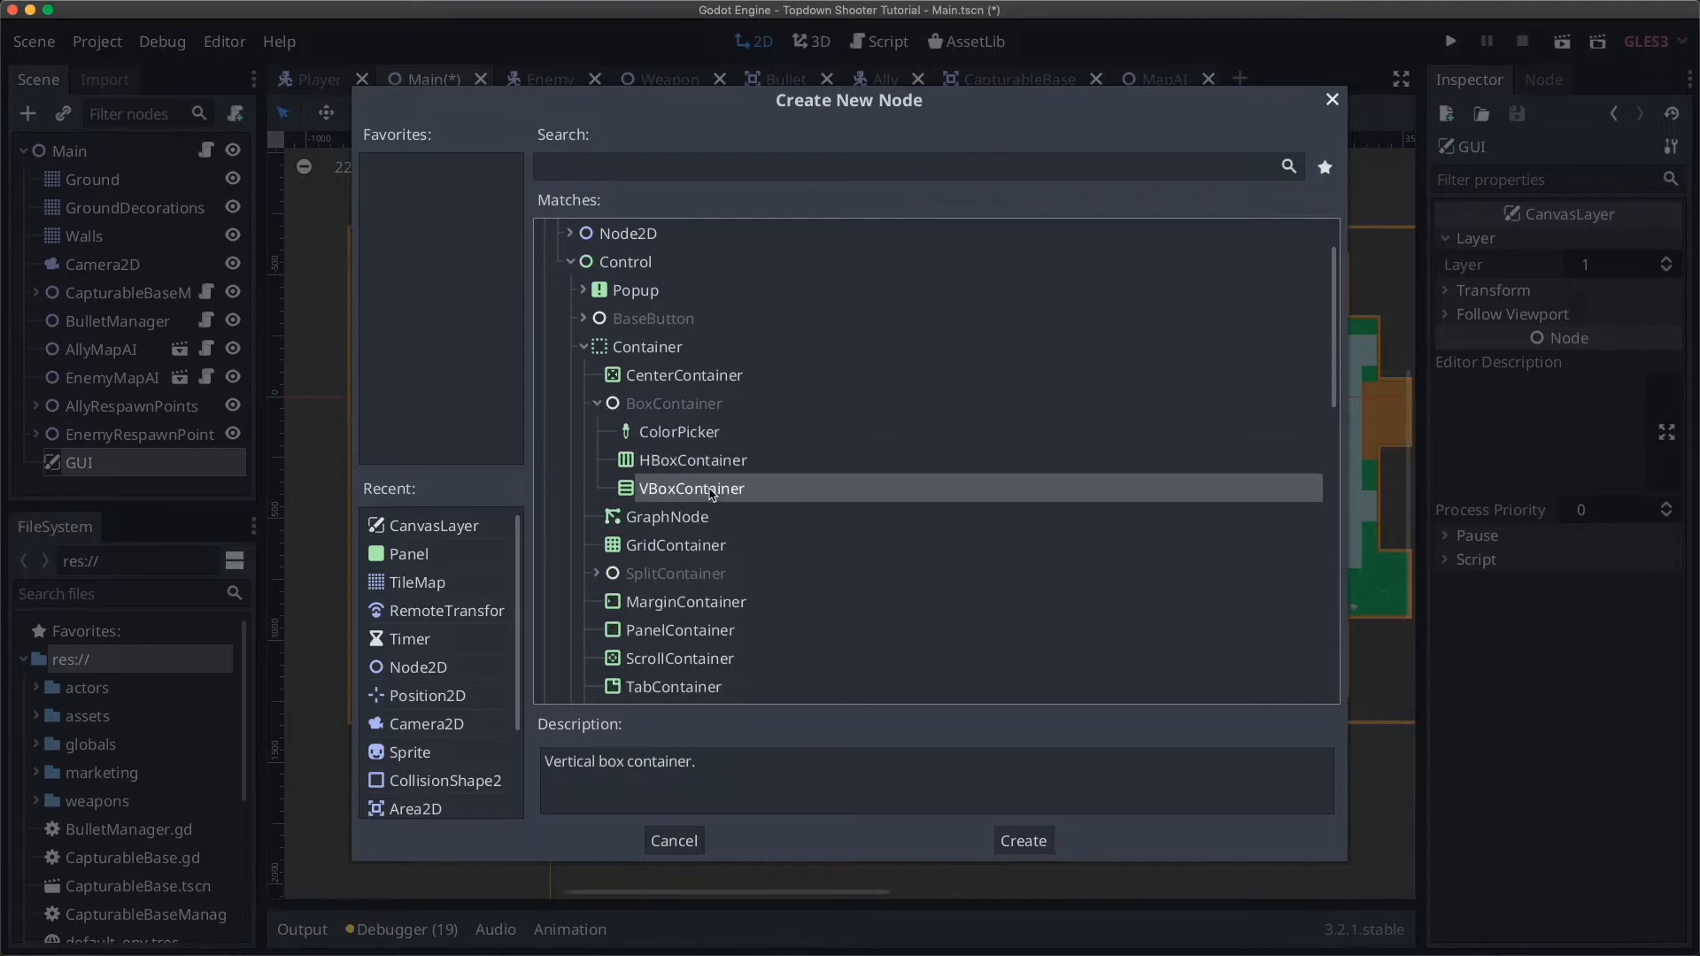
left_click(596, 403)
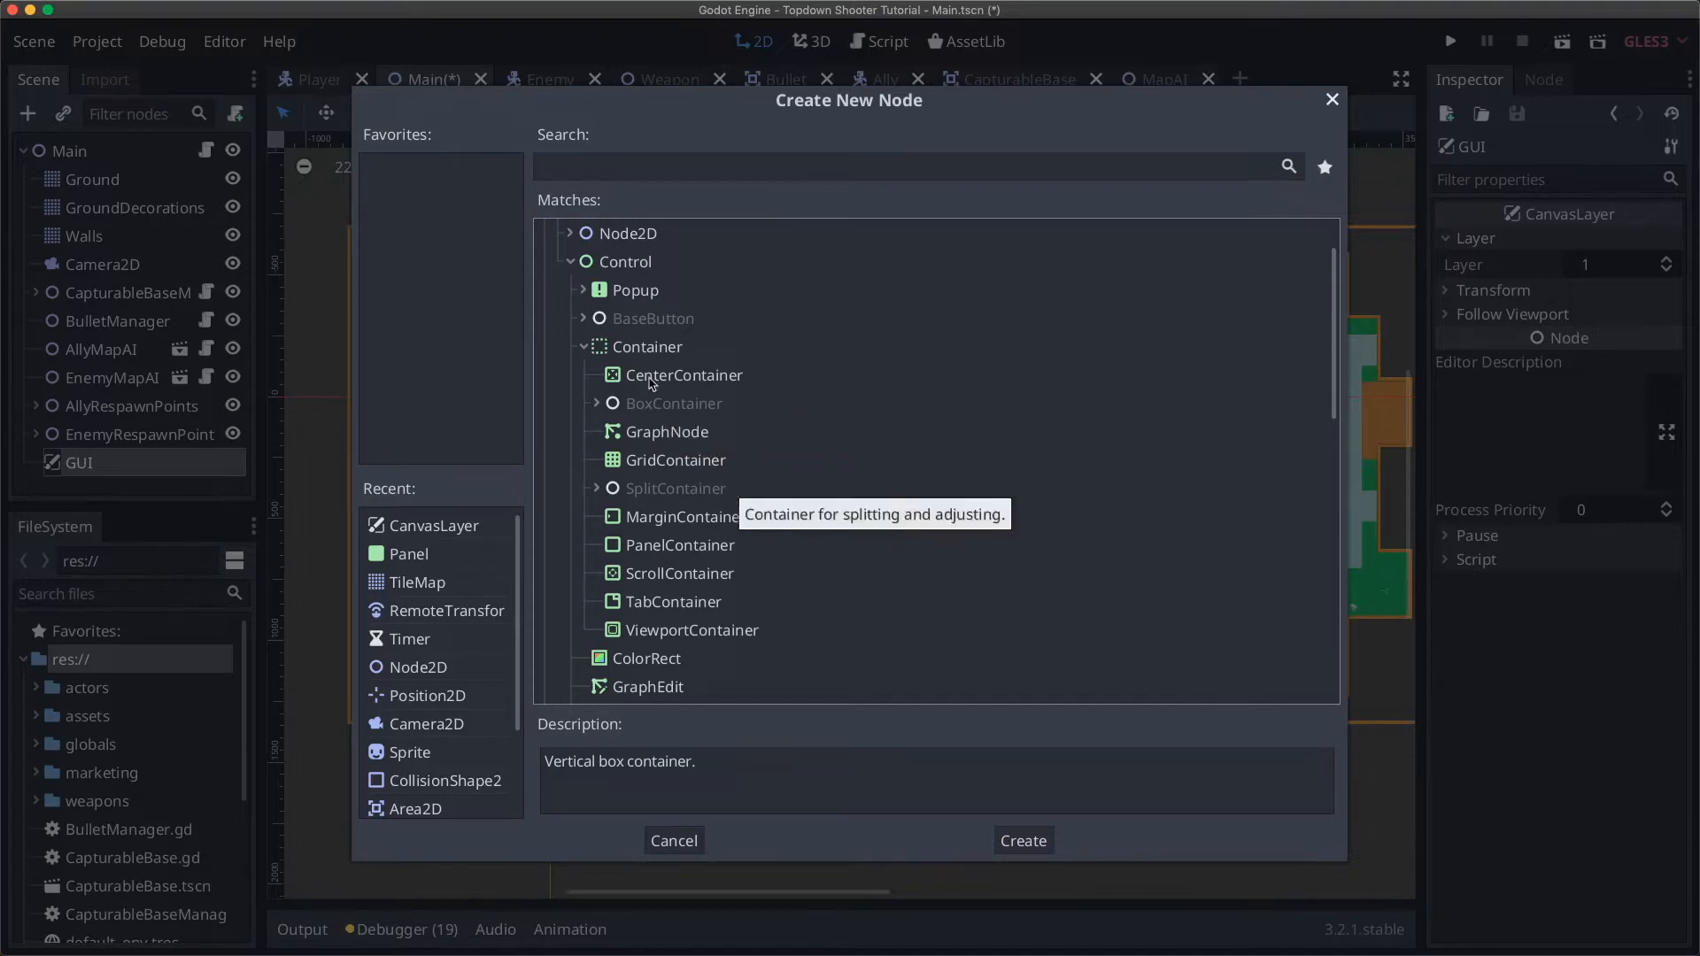
Step: Compare MarginContainer with PanelContainer, settling on MarginContainer
scroll(651, 382, "down", 3)
scroll(637, 365, "up", 2)
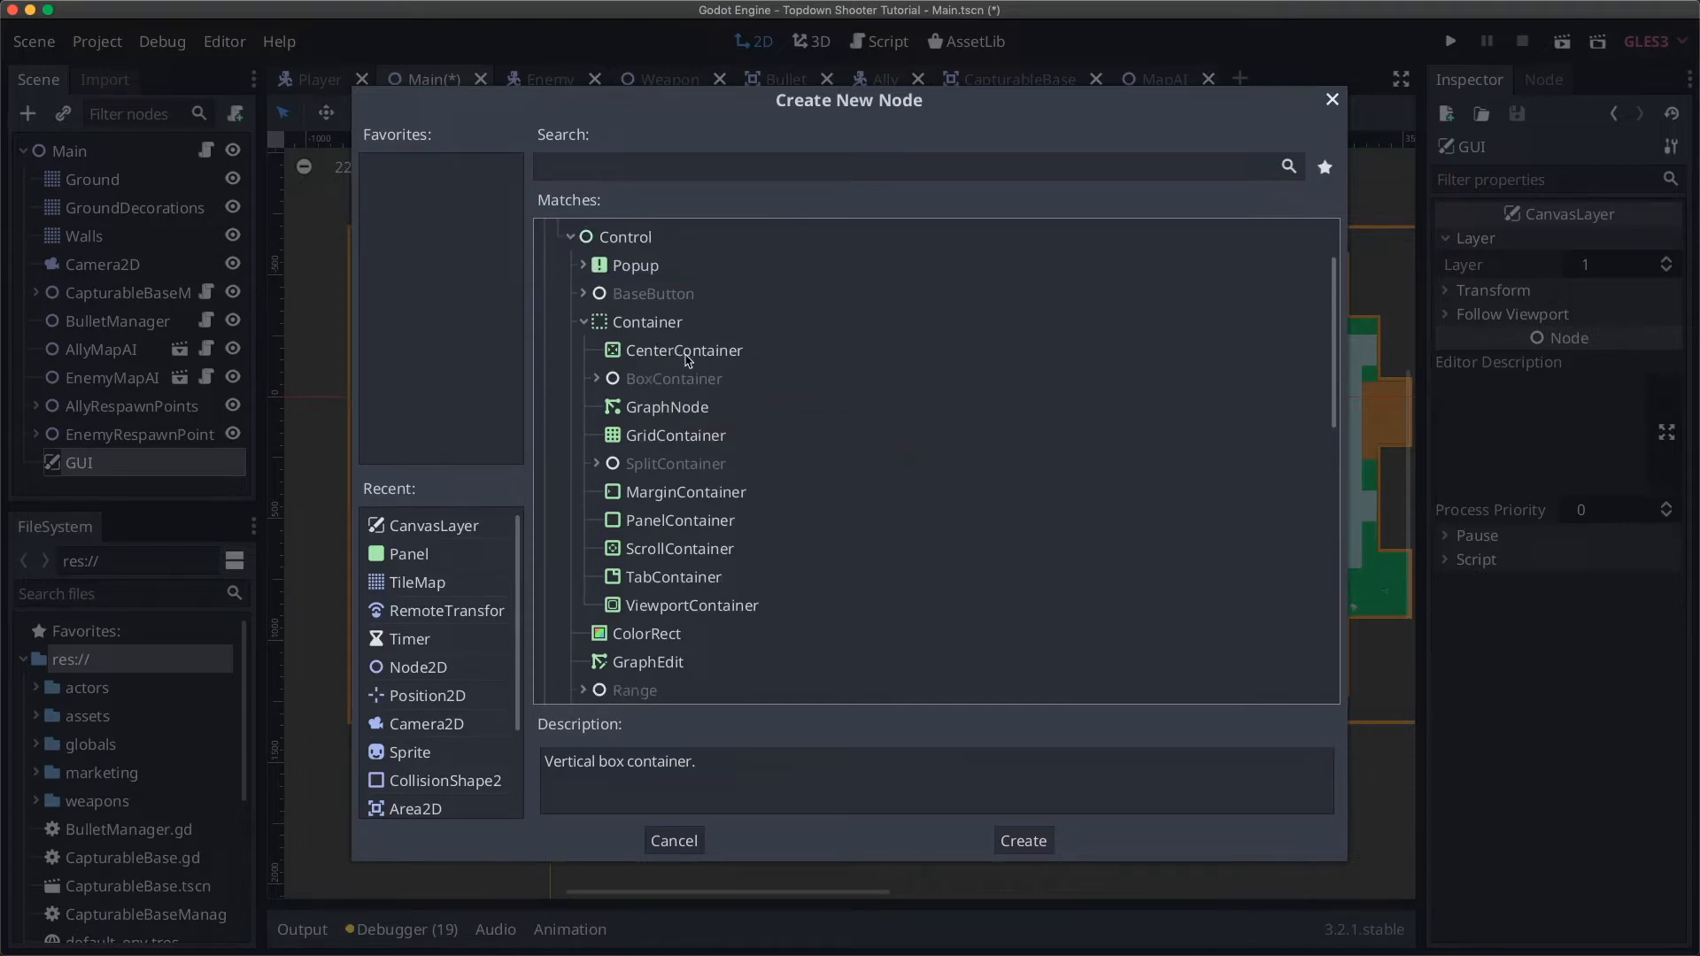
left_click(689, 494)
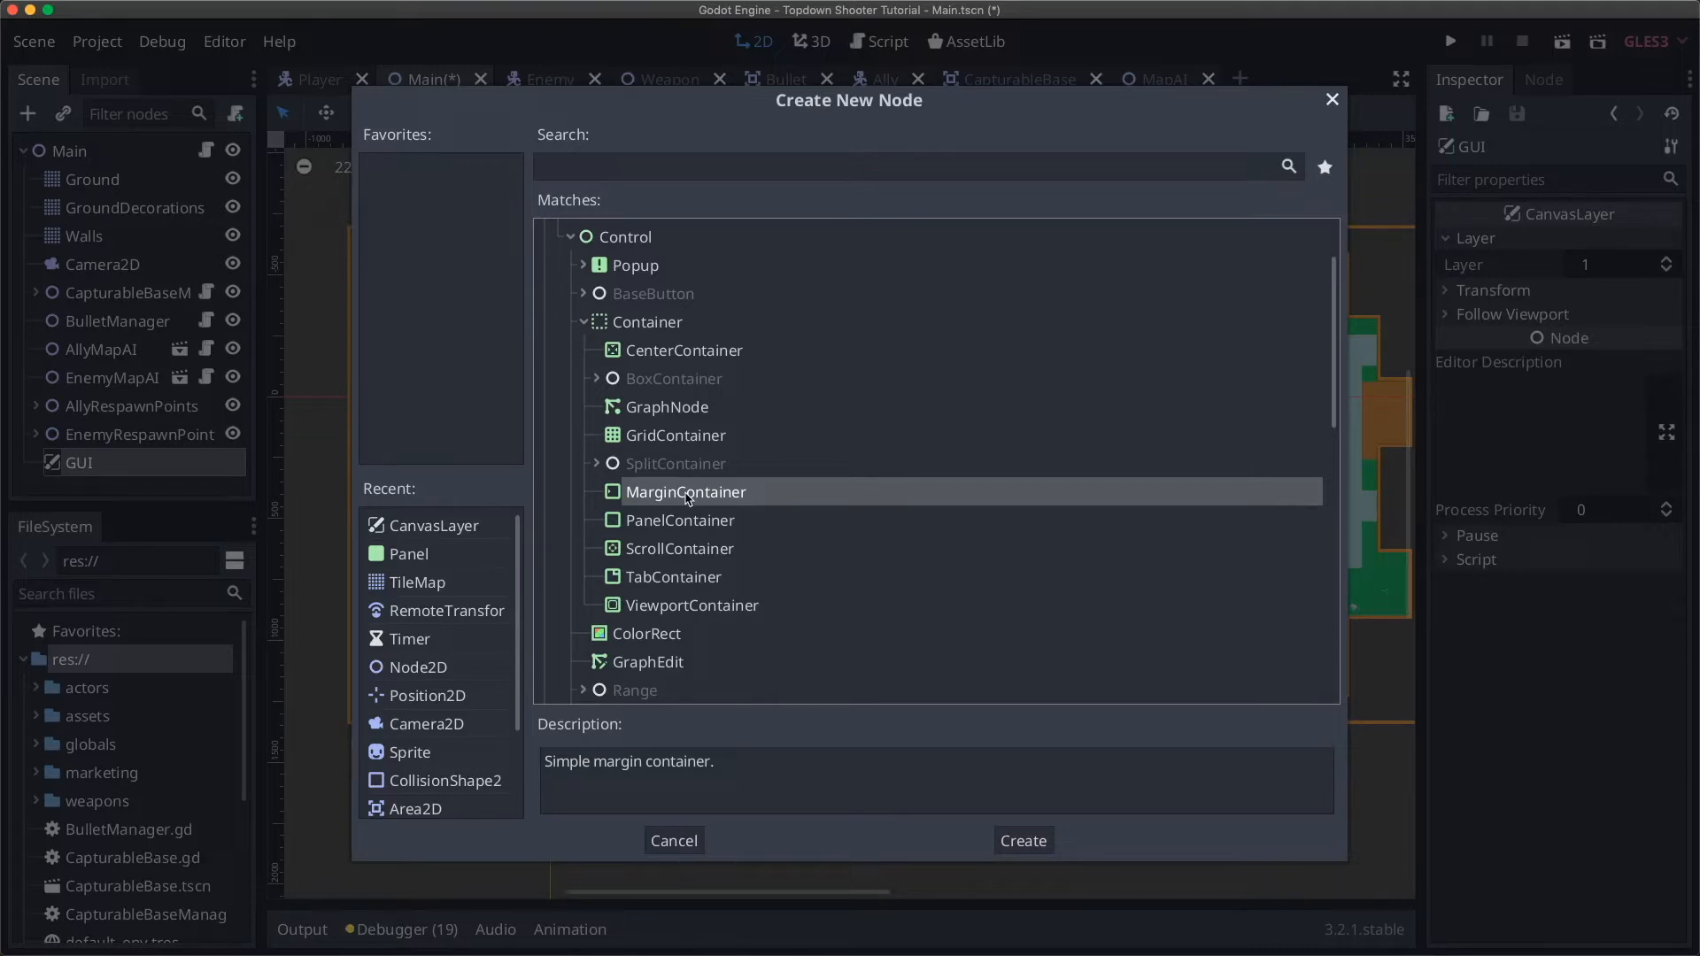
left_click(692, 524)
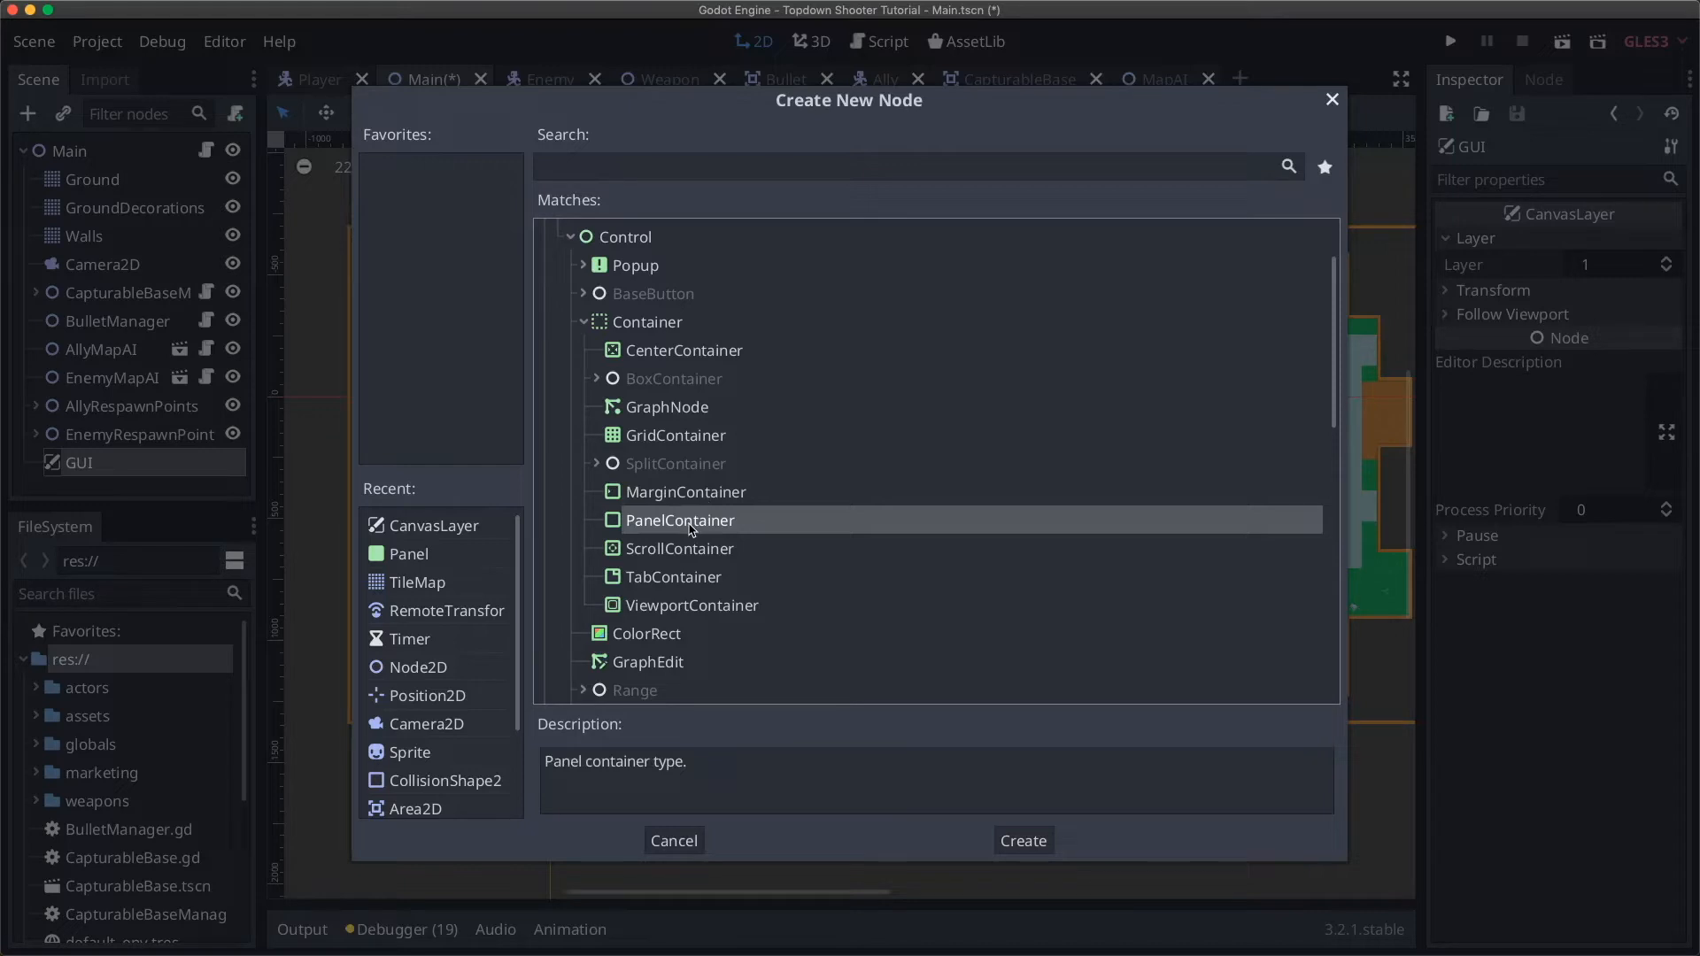
left_click(660, 498)
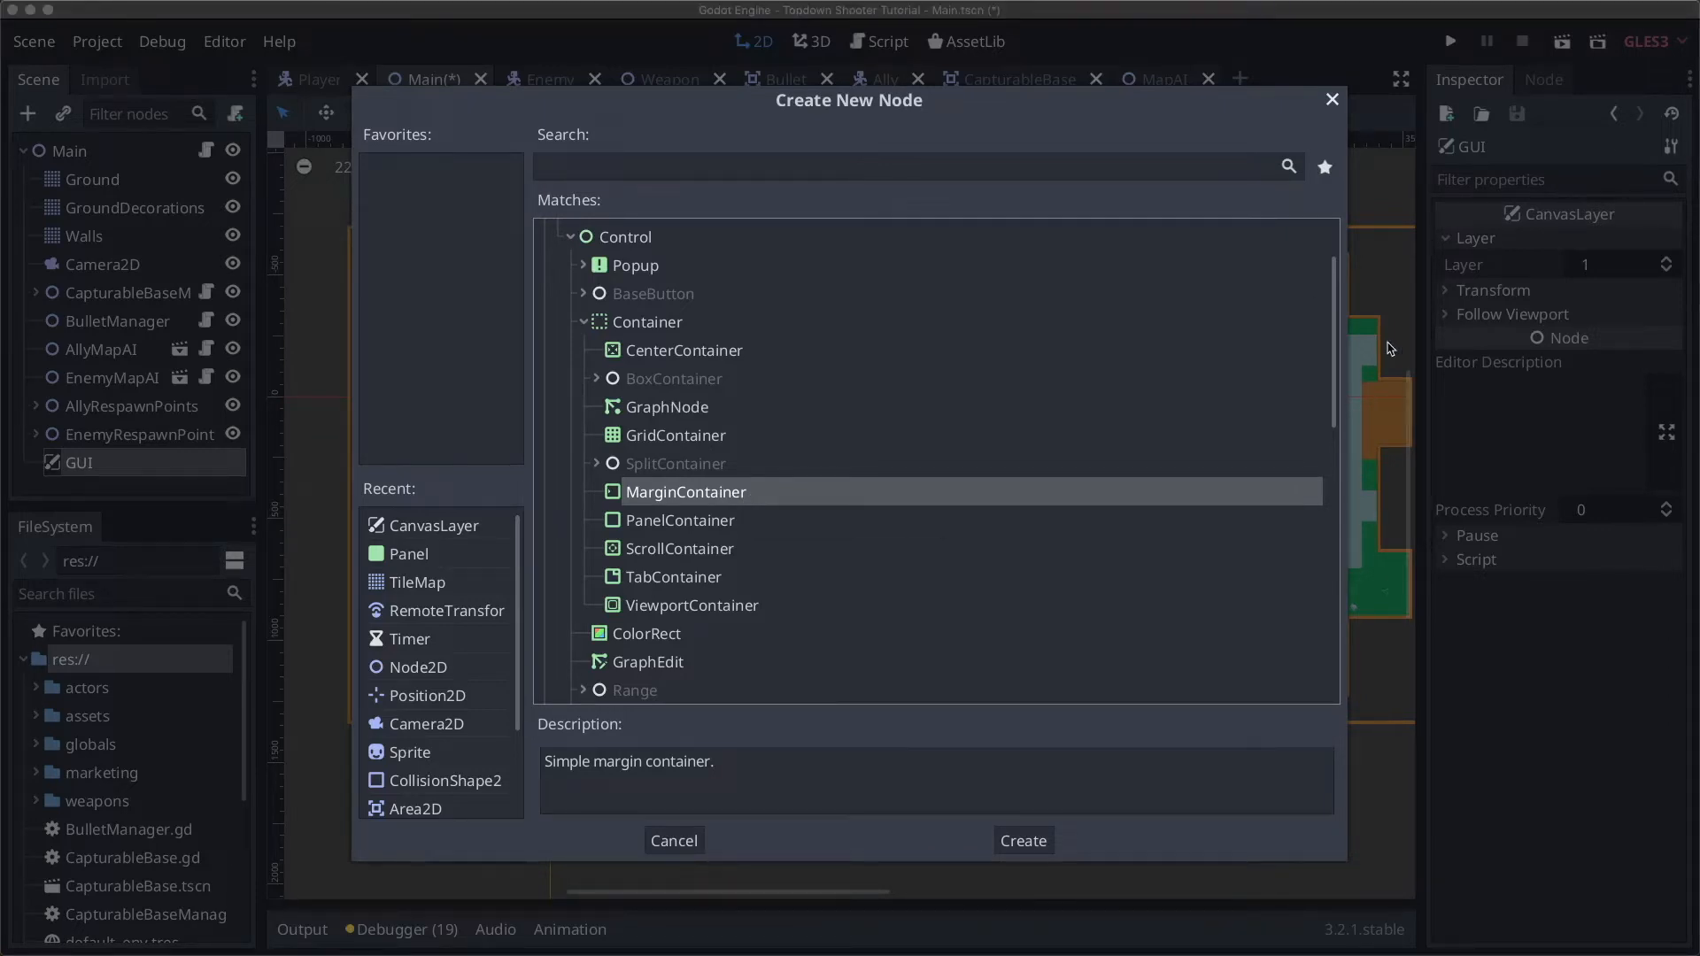
Step: Cancel the node list and choose Save Branch as Scene on the GUI node
left_click(668, 849)
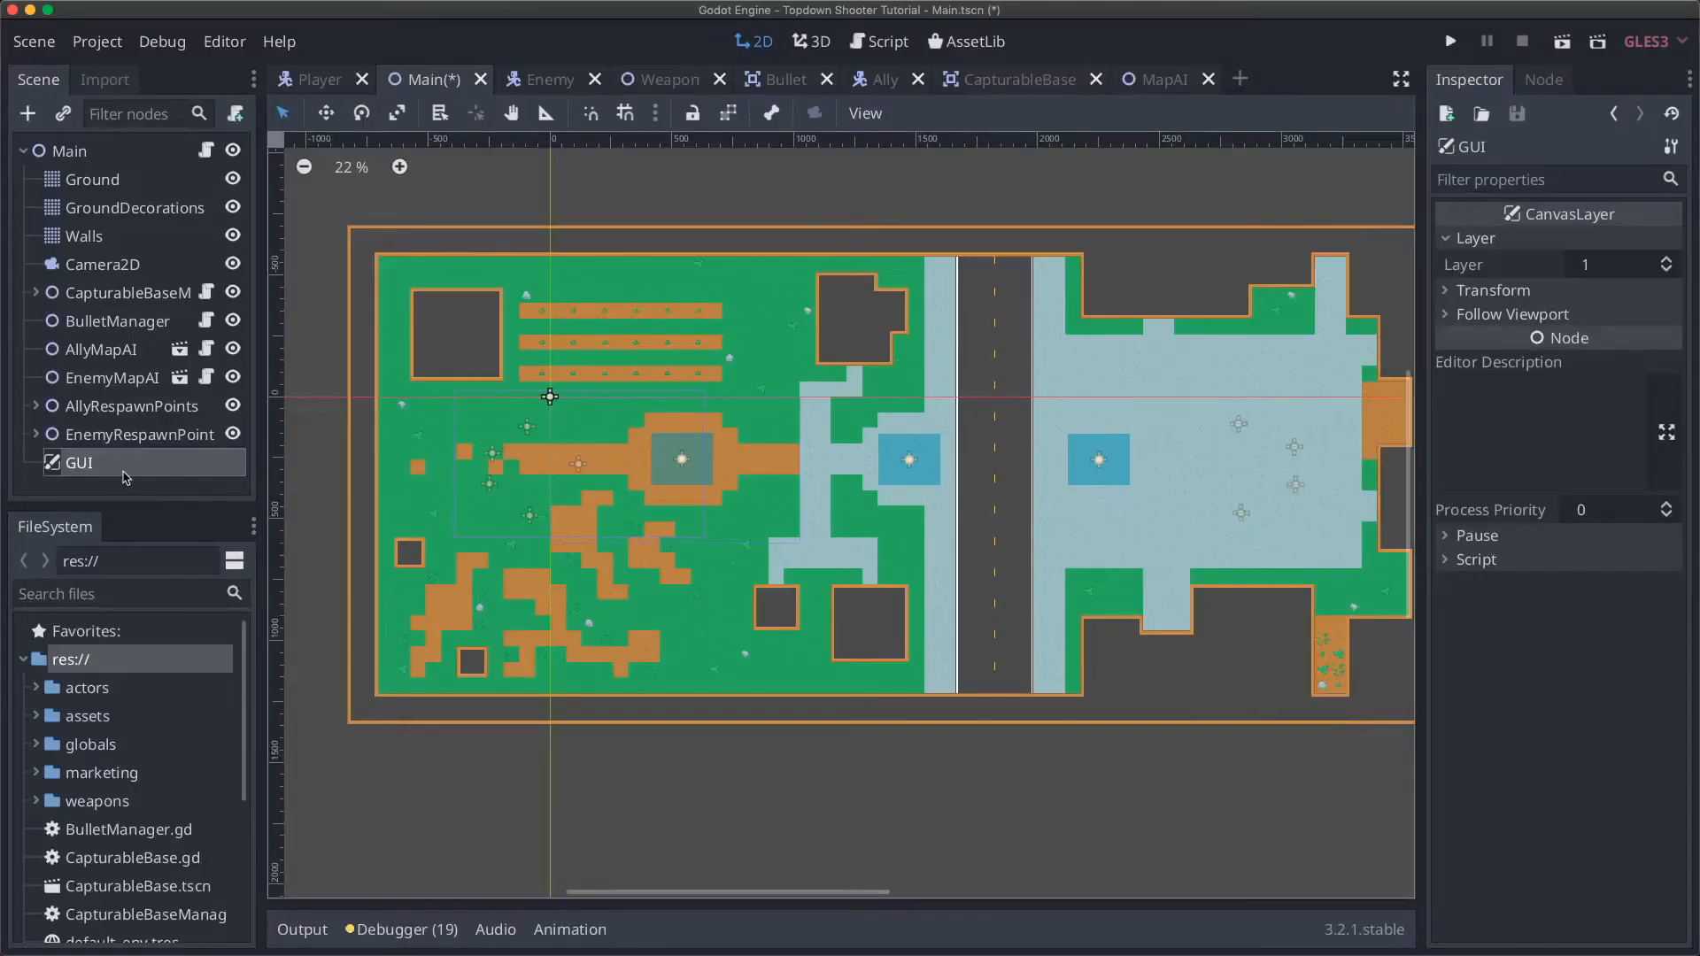
right_click(112, 468)
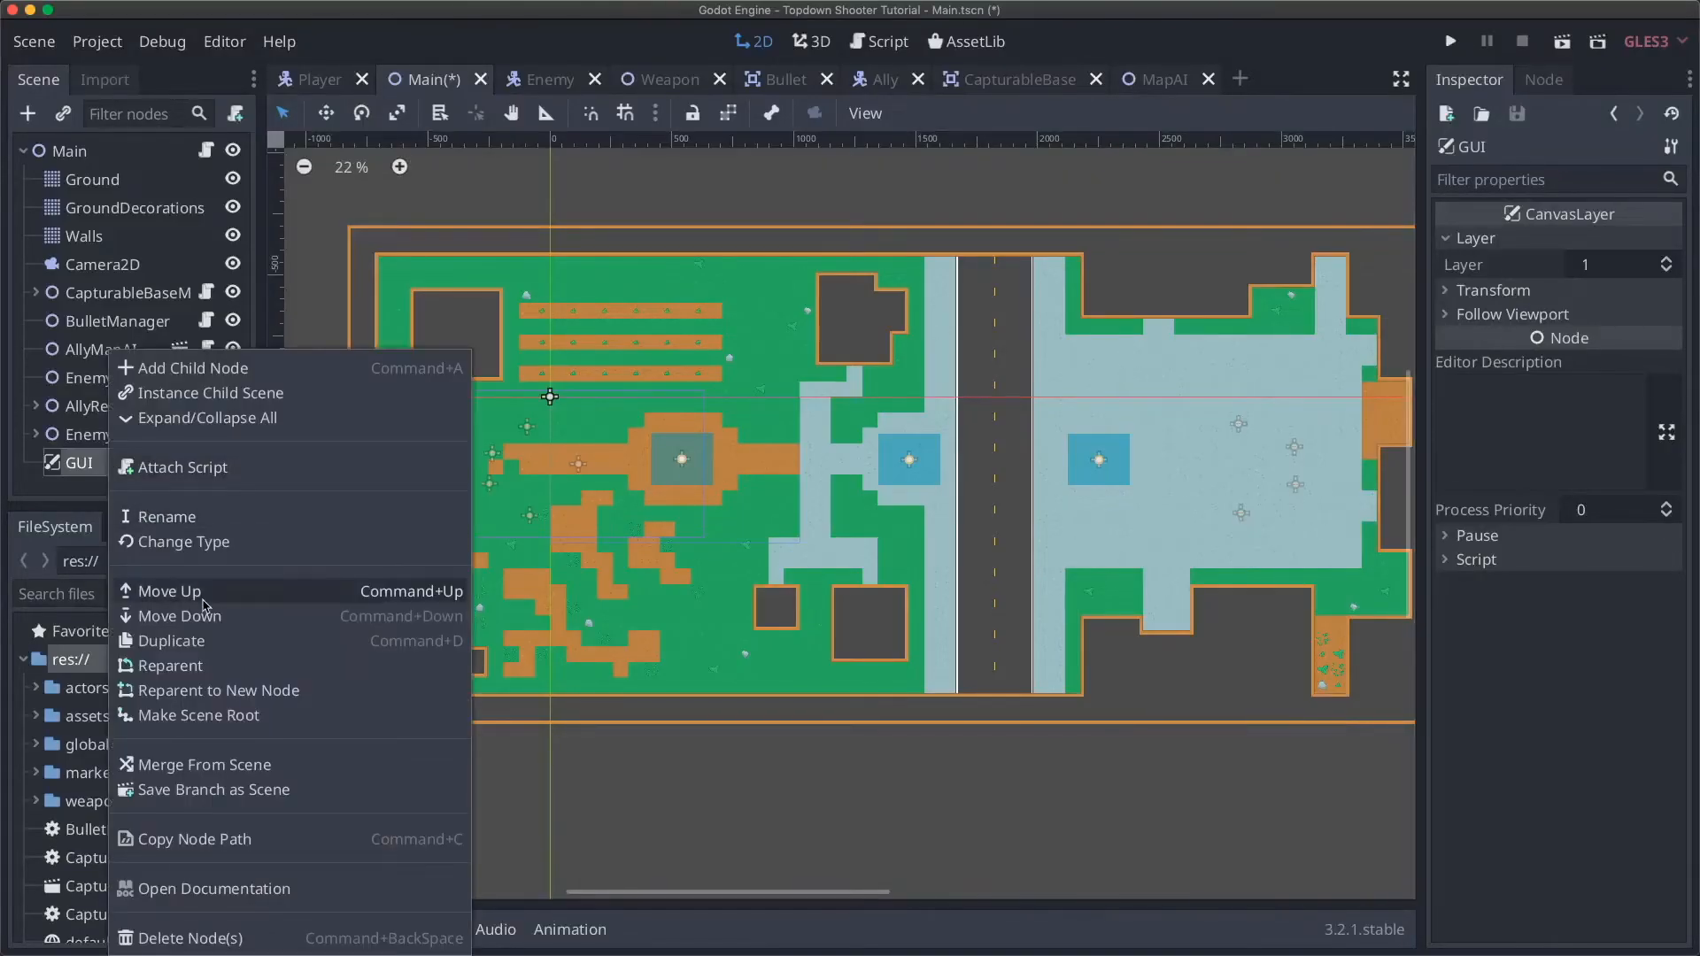
left_click(200, 789)
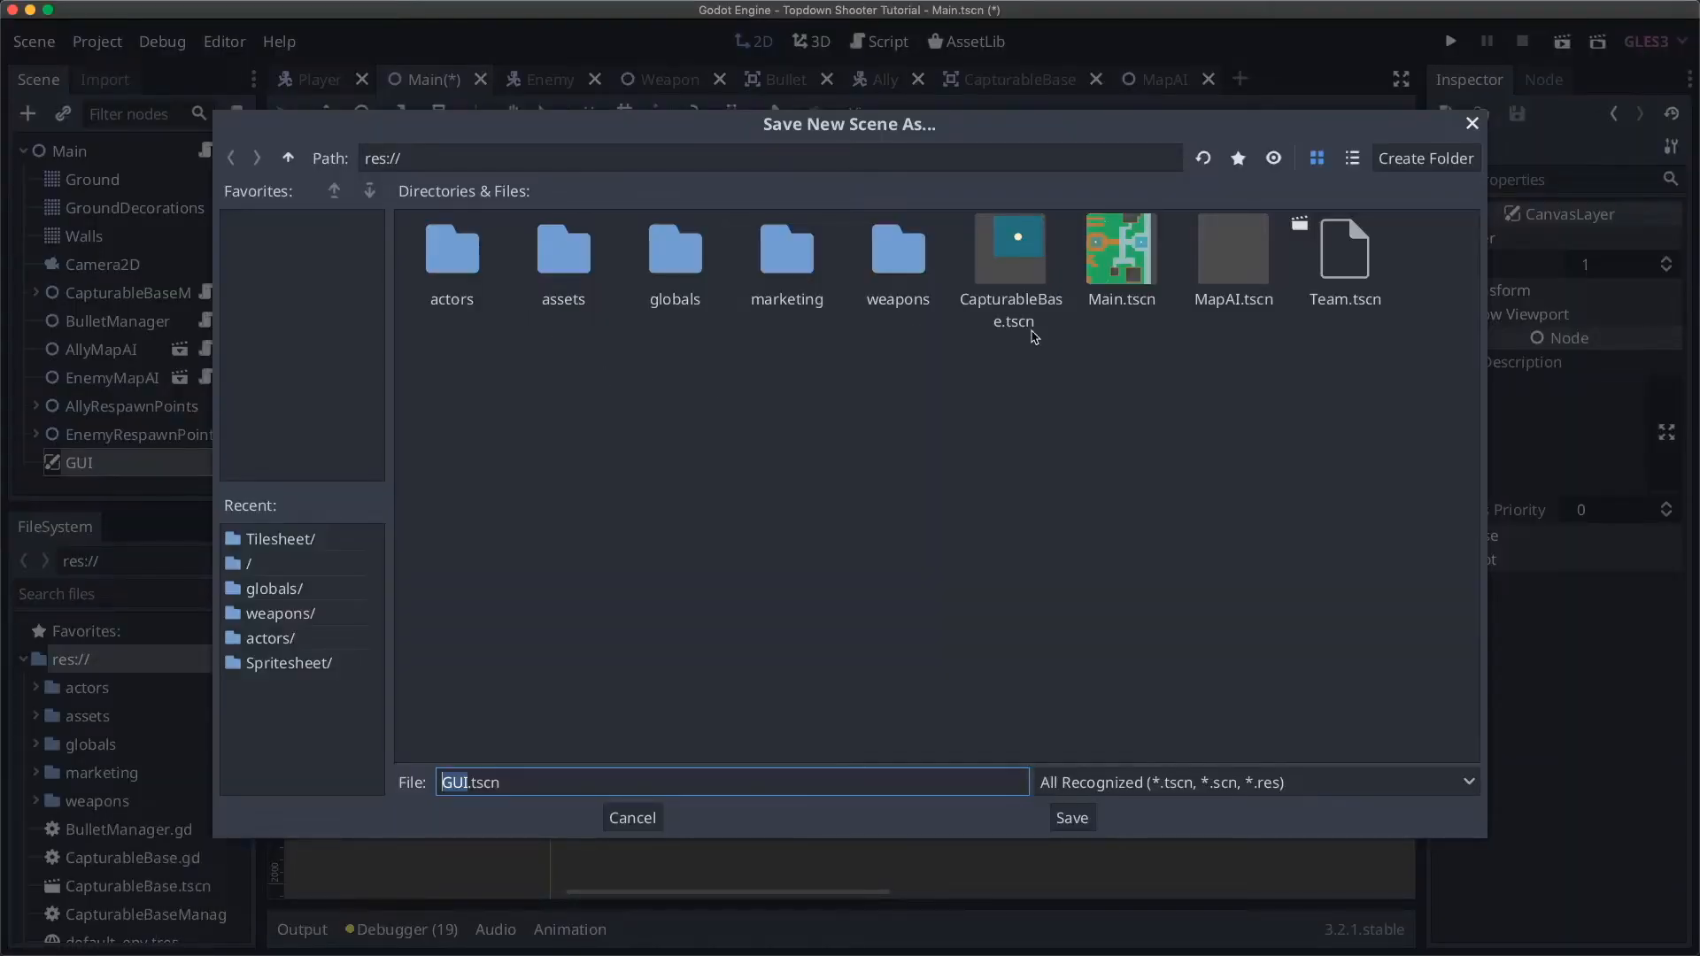
Step: Create a UI folder under res:// and save the branch there as GUI.tscn
left_click(1420, 165)
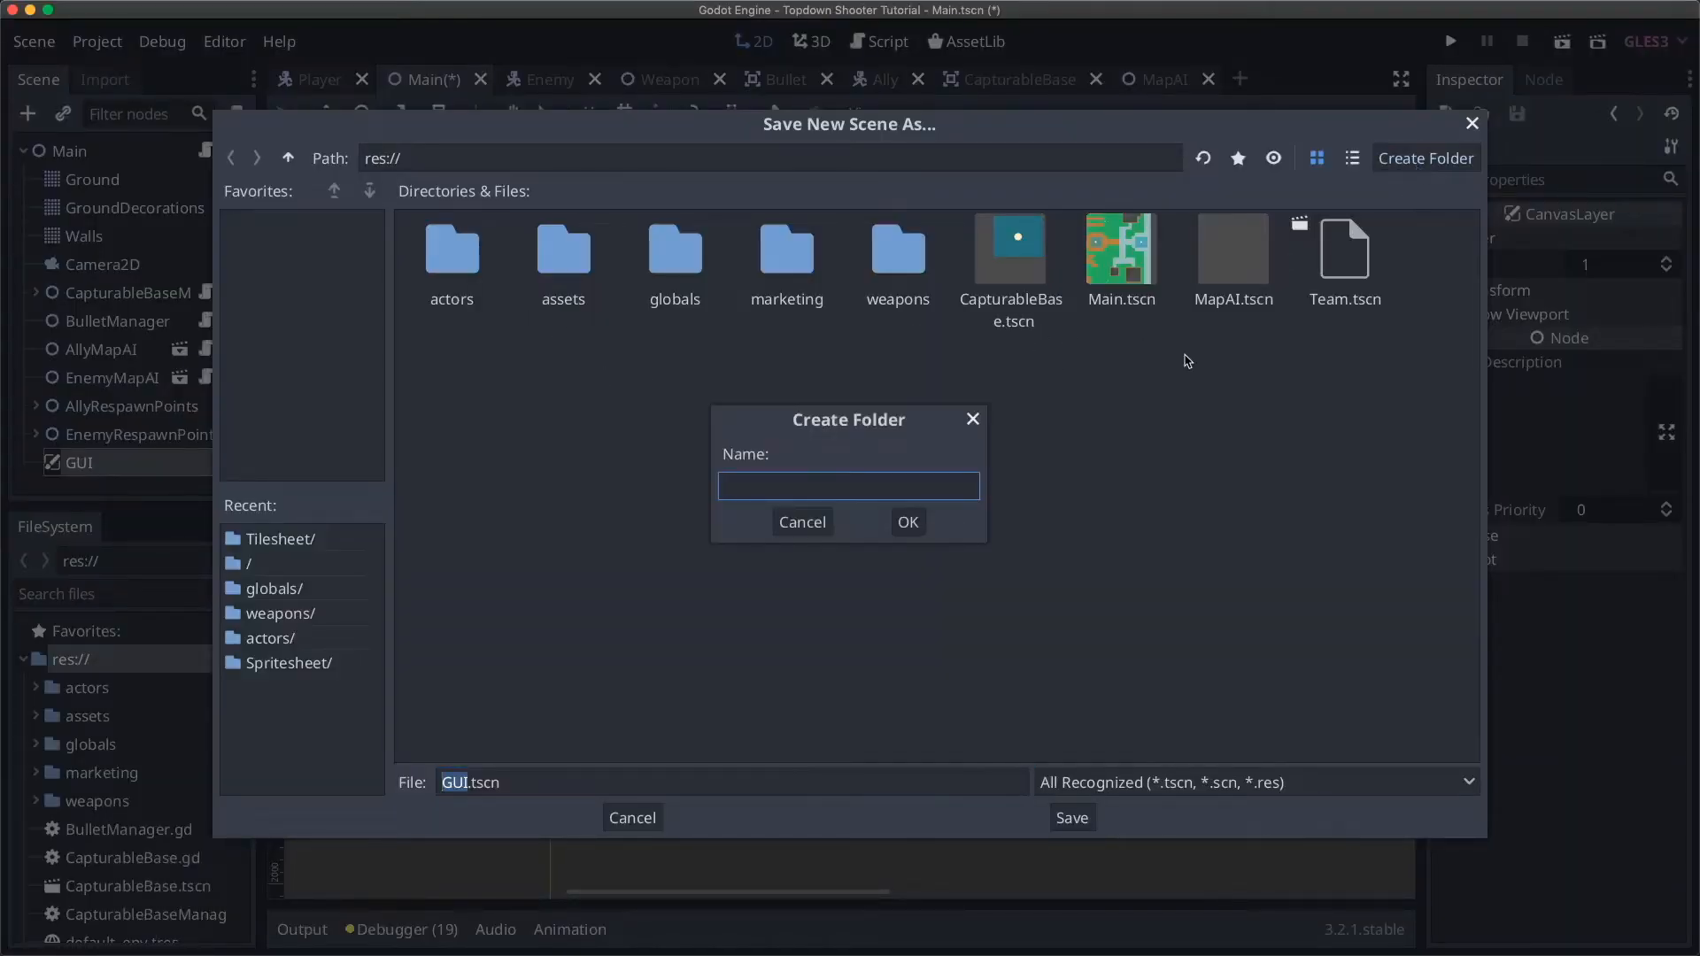
type("UI")
left_click(915, 526)
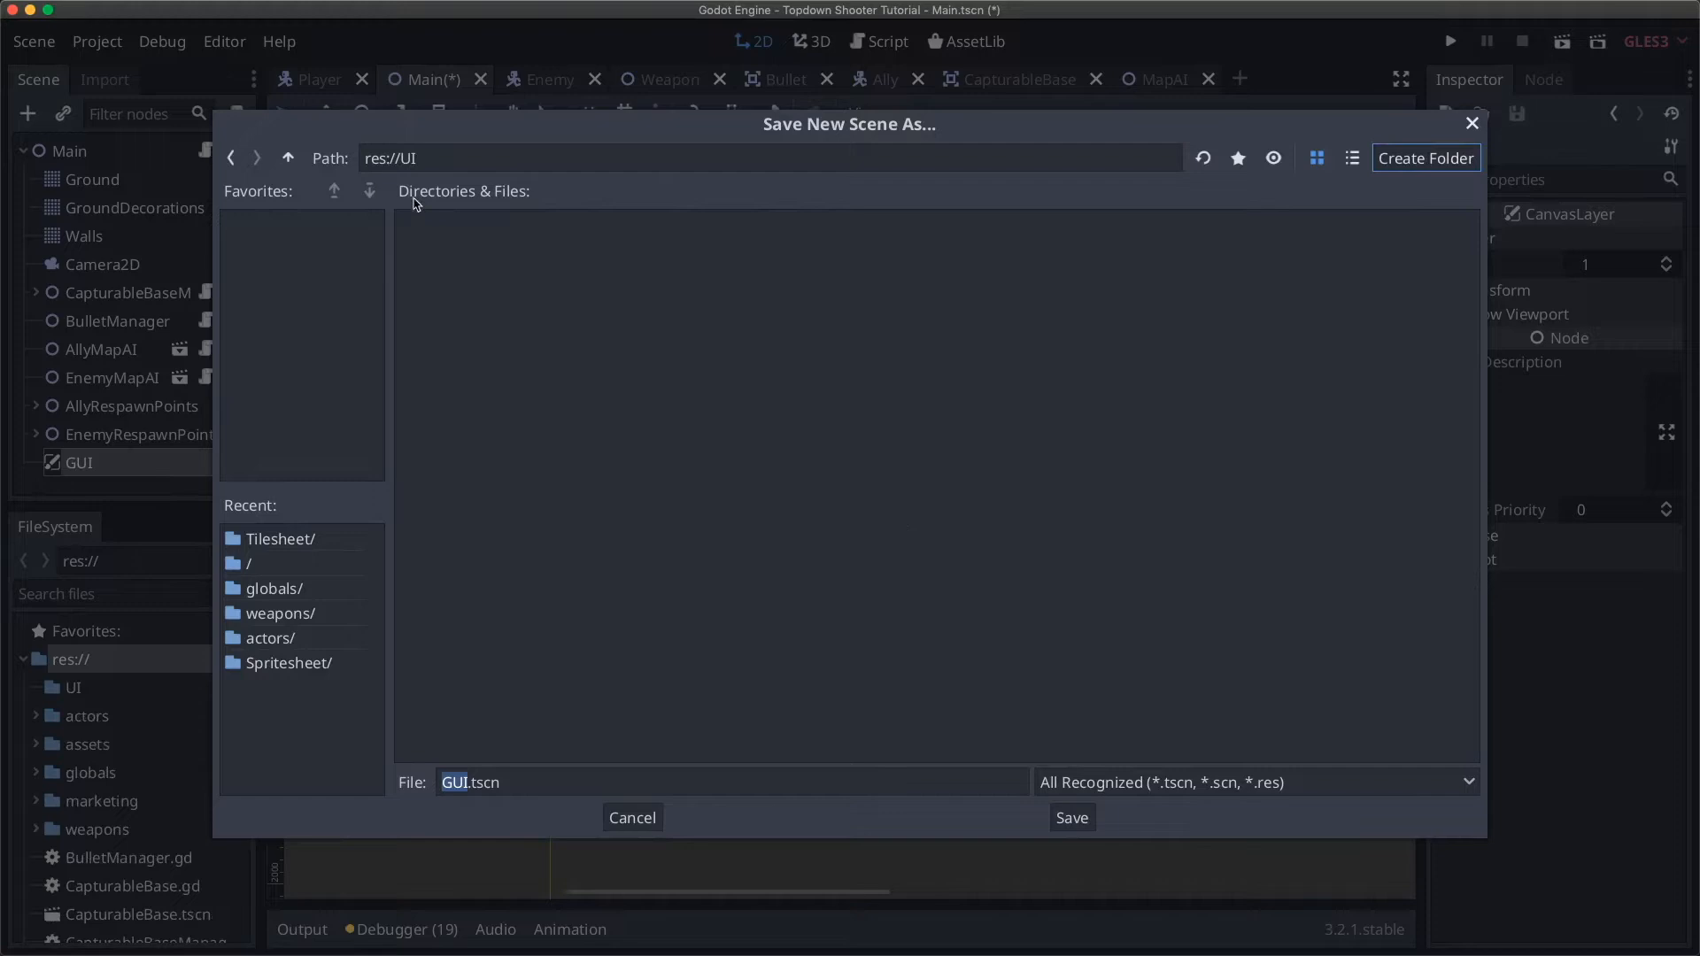
left_click(1074, 818)
Step: Try renaming the UI folder to lowercase 'ui' and dismiss the name-exists warning
left_click(88, 688)
right_click(116, 688)
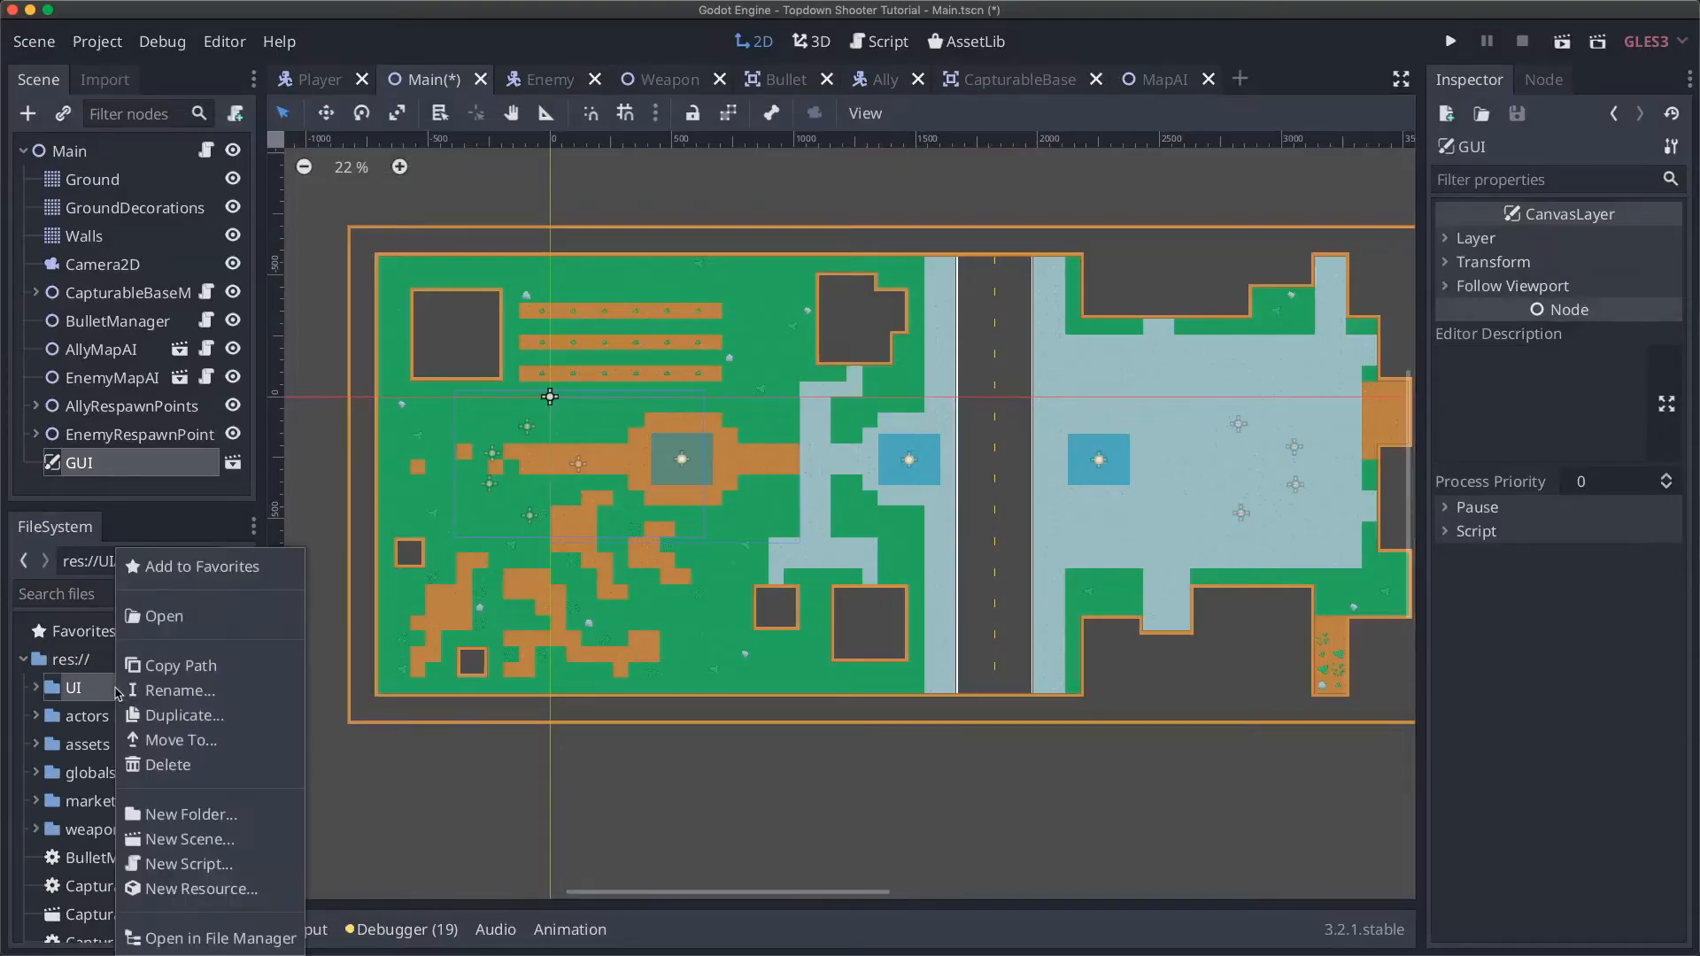
left_click(178, 696)
type("ui")
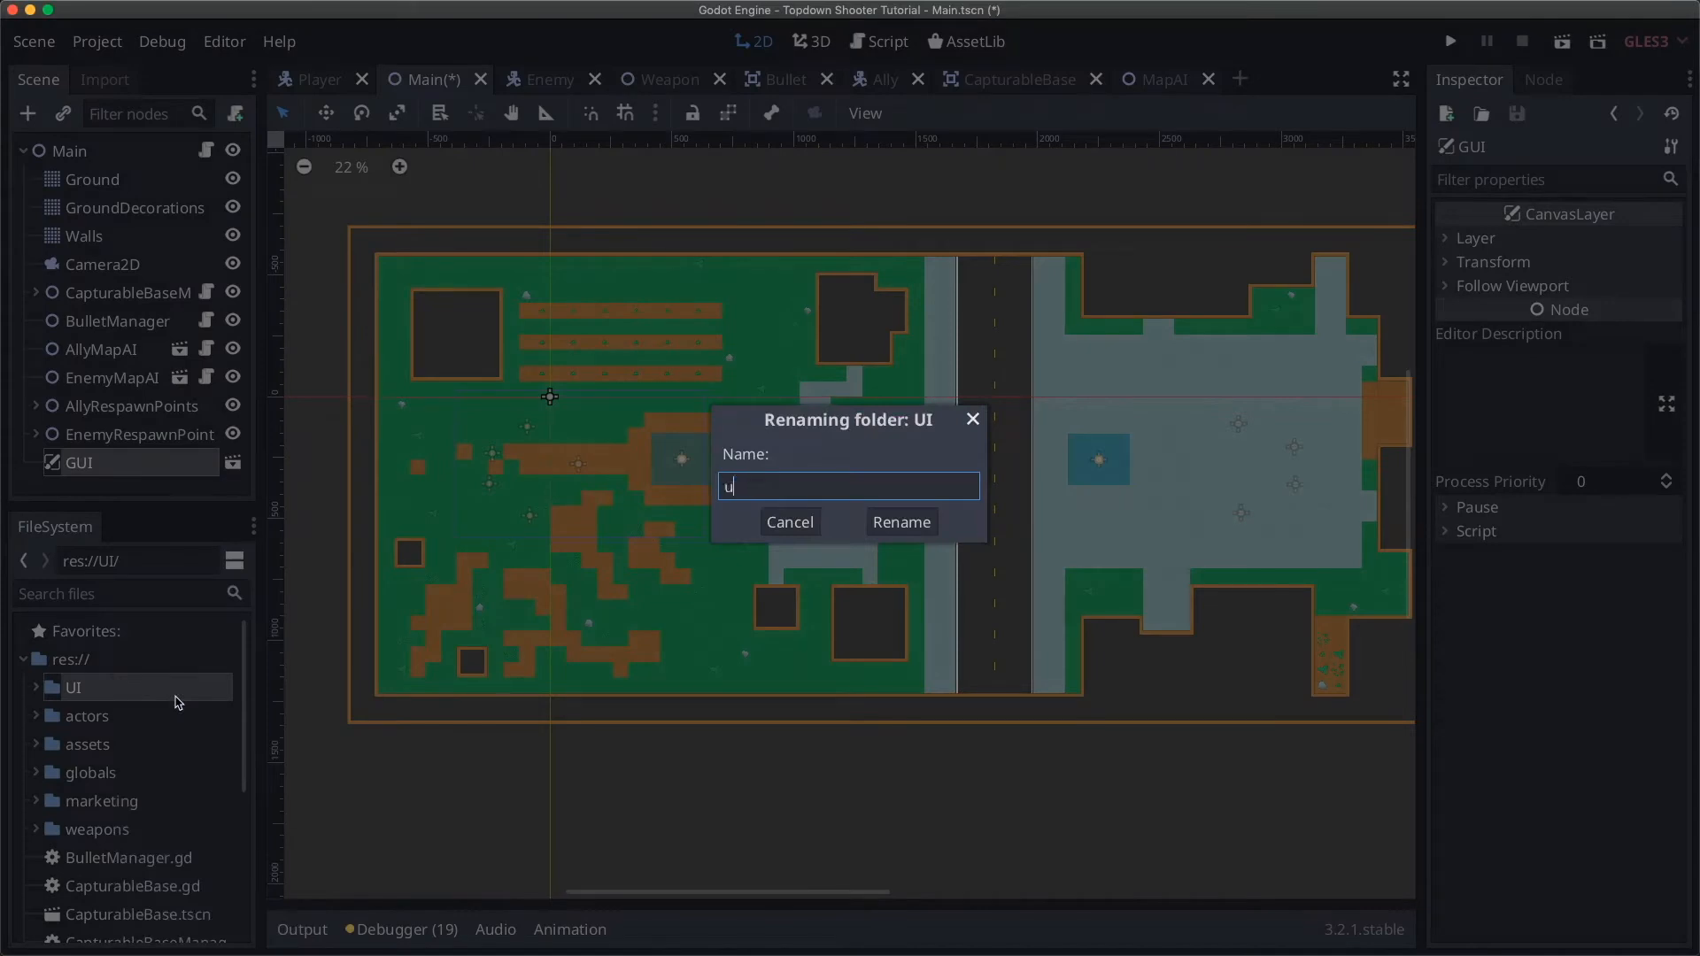
key("Return")
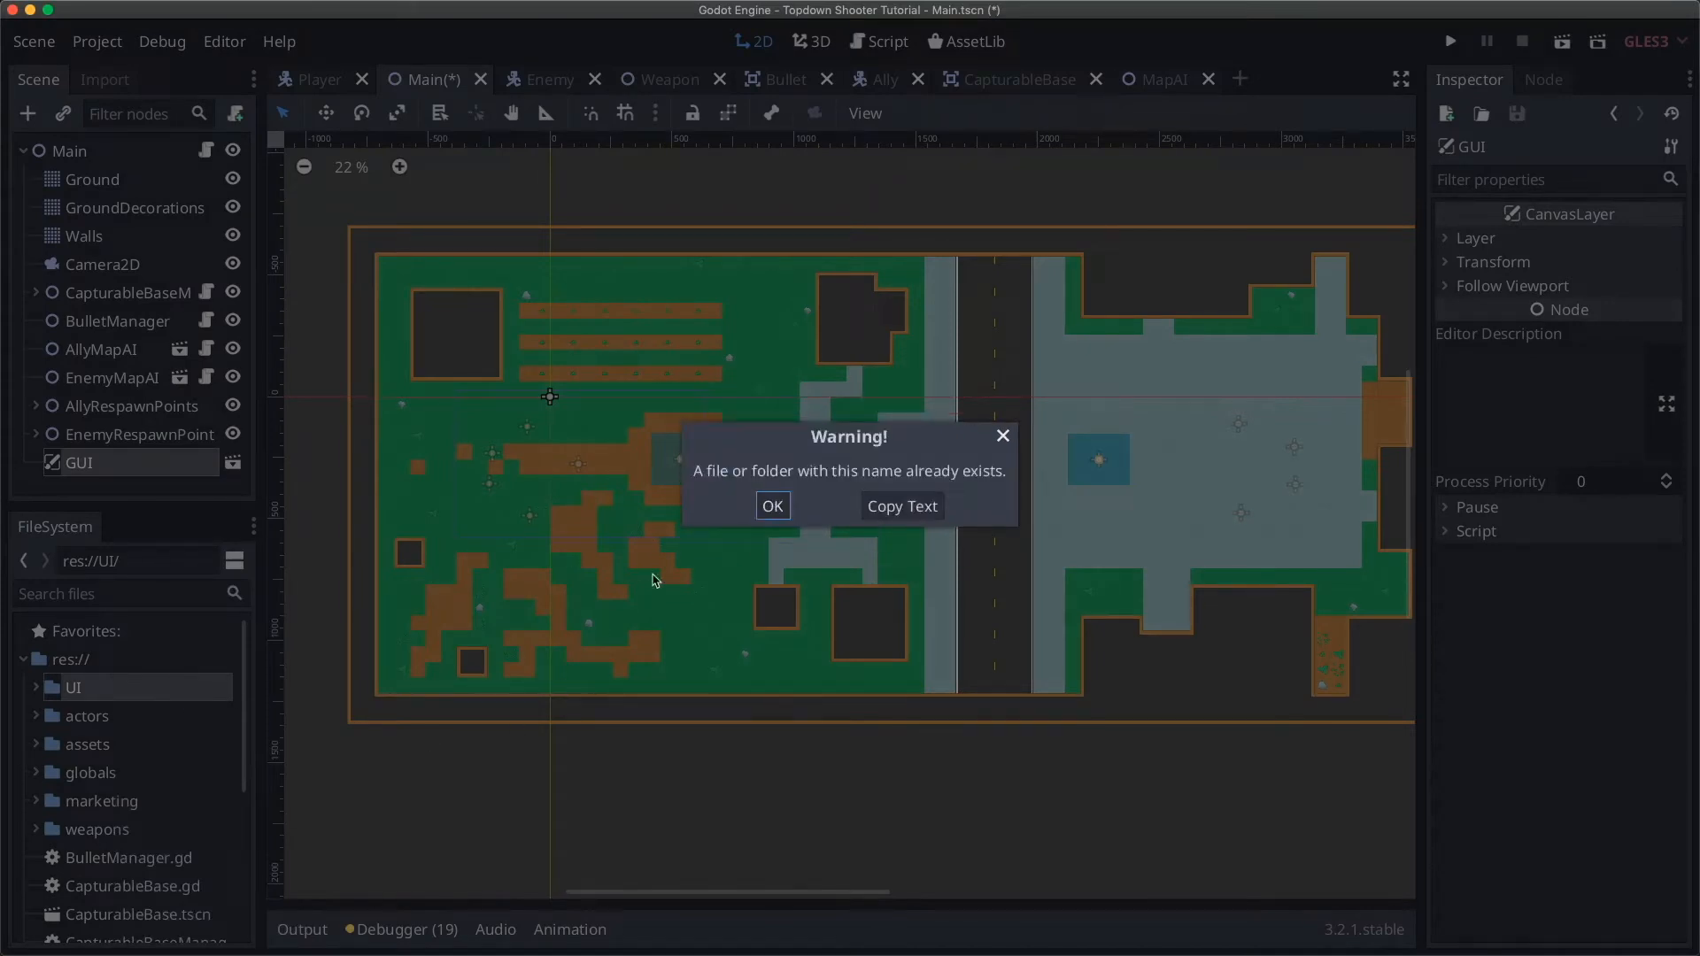
left_click(773, 506)
Step: Expand the UI folder in FileSystem and open GUI.tscn in its own tab
scroll(186, 726, "down", 3)
scroll(182, 717, "up", 5)
scroll(142, 699, "down", 5)
scroll(116, 677, "up", 5)
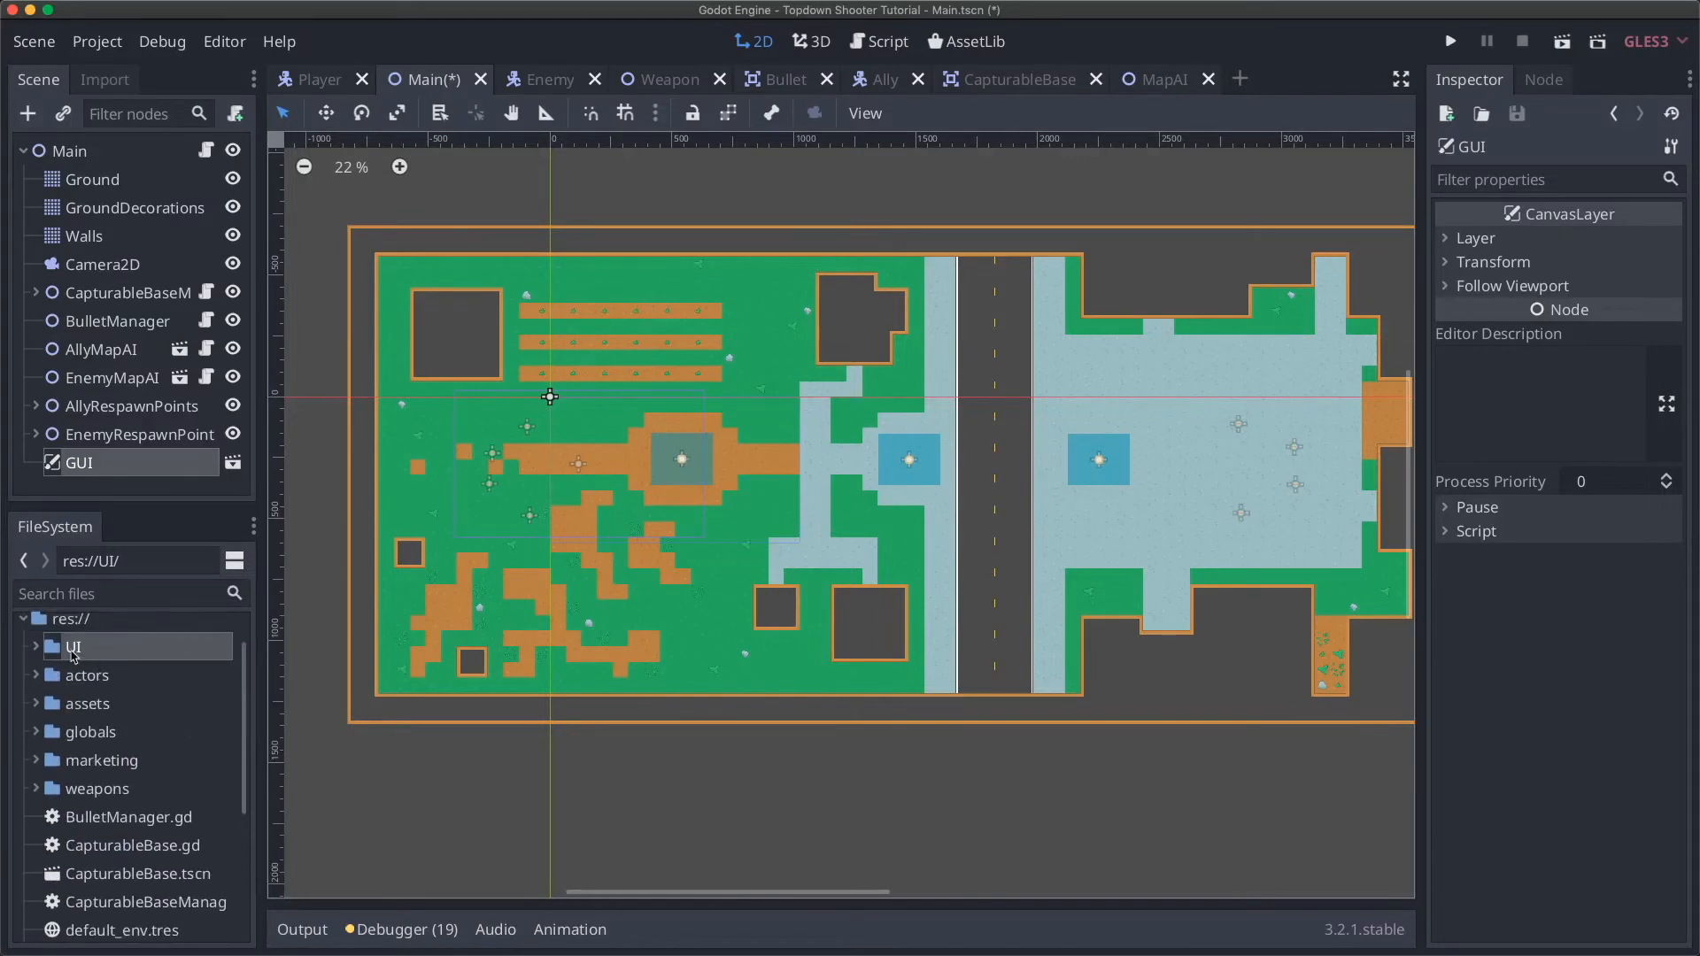
left_click(36, 647)
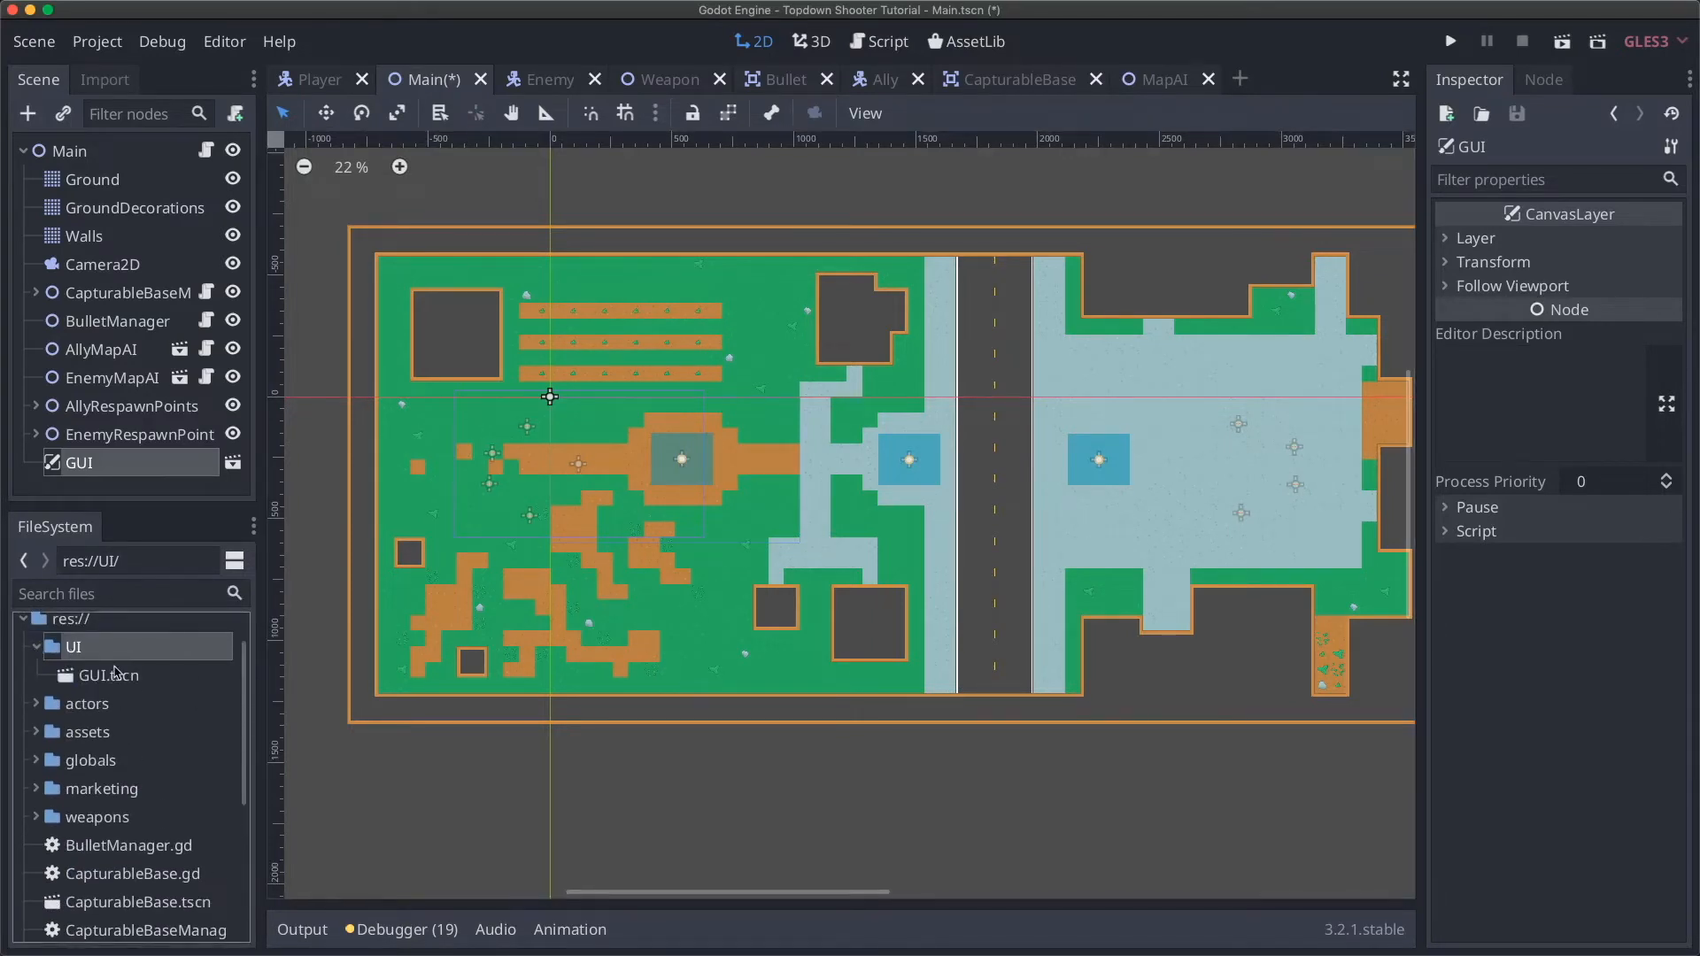
double_click(111, 675)
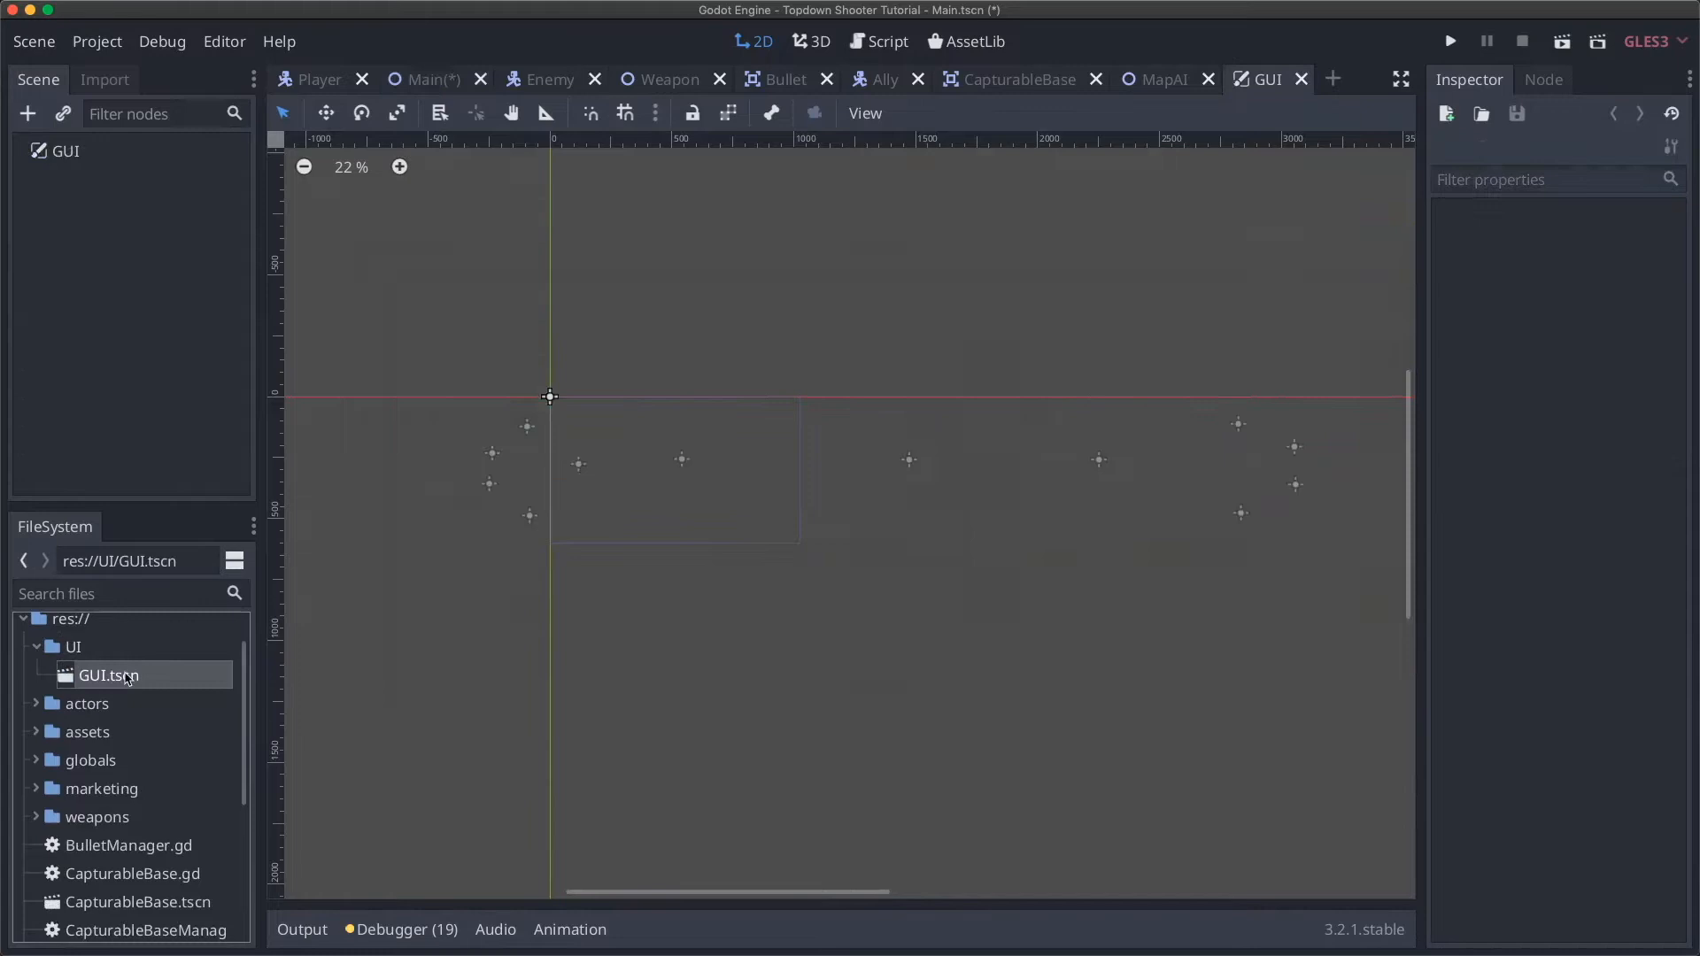
scroll(617, 333, "left", 2)
scroll(686, 439, "up", 5)
scroll(687, 439, "right", 3)
scroll(687, 438, "down", 2)
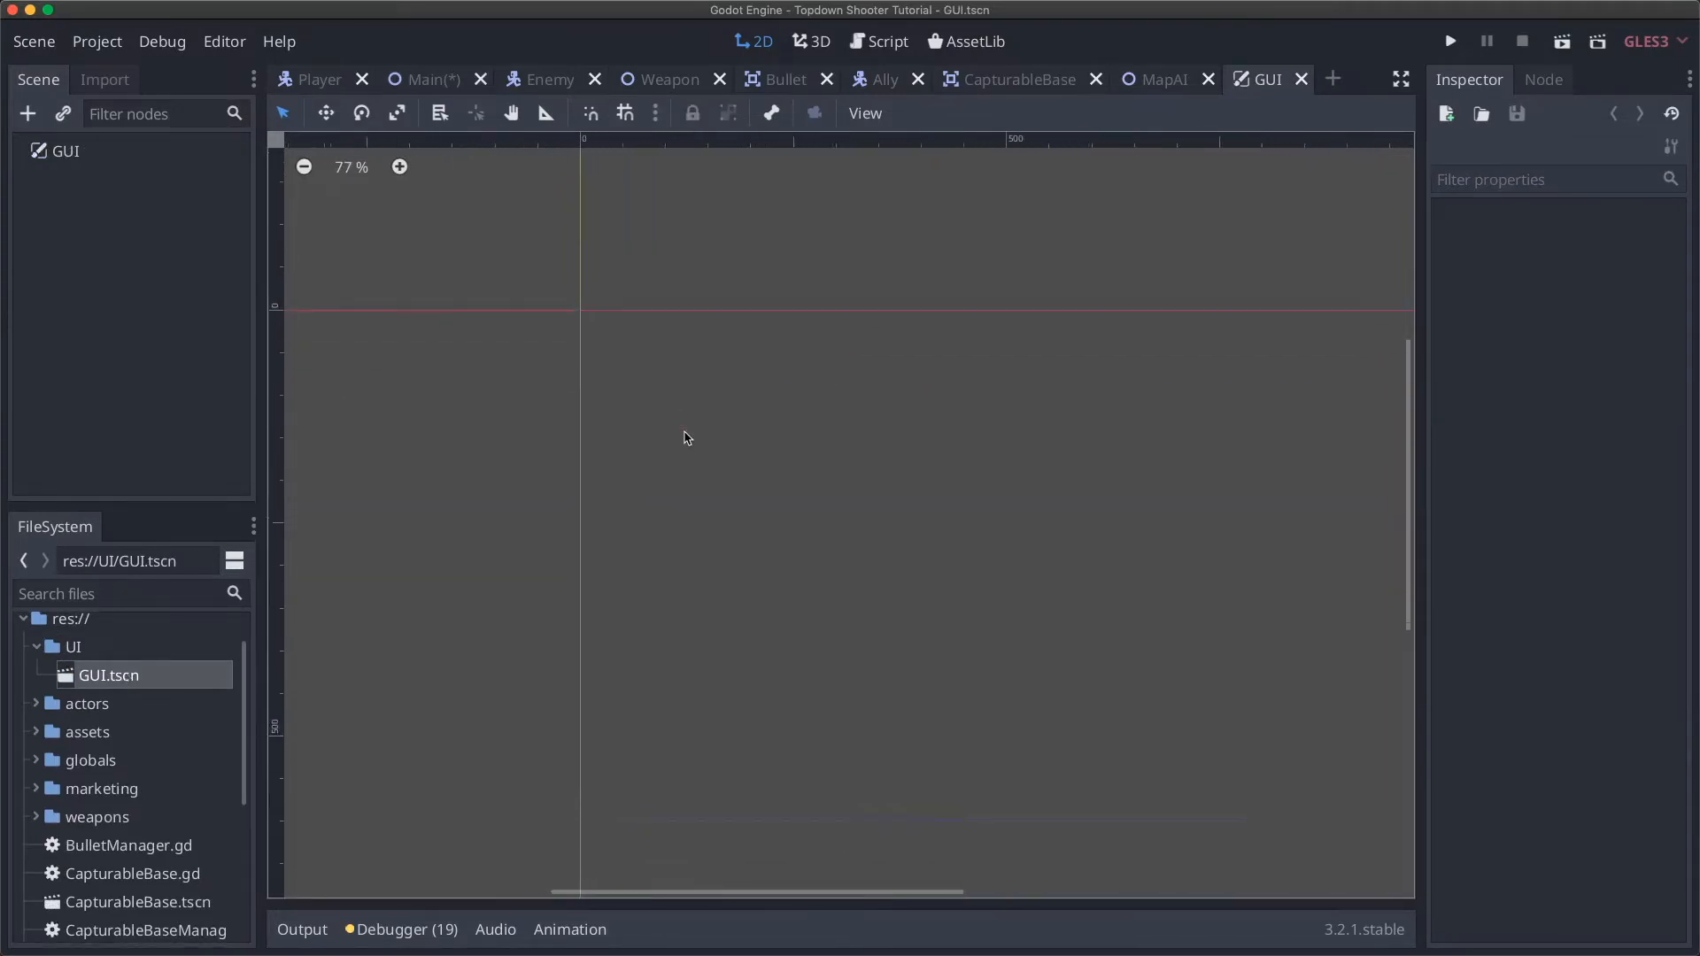
scroll(687, 438, "down", 2)
scroll(687, 439, "down", 1)
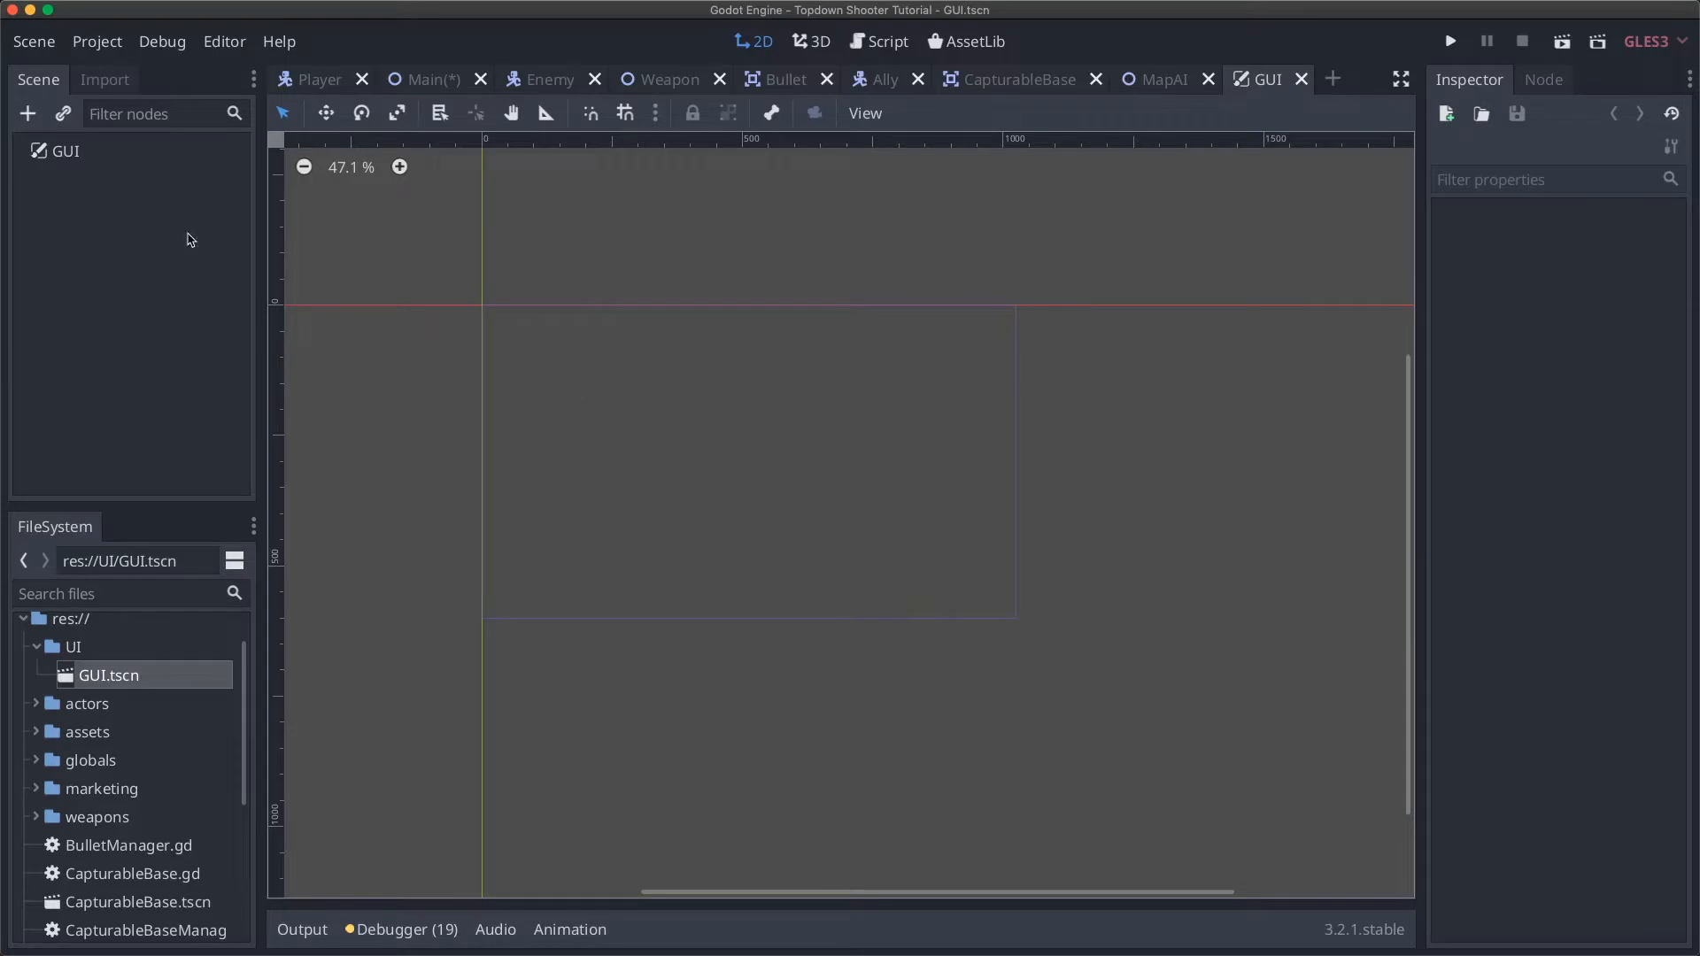
left_click(97, 156)
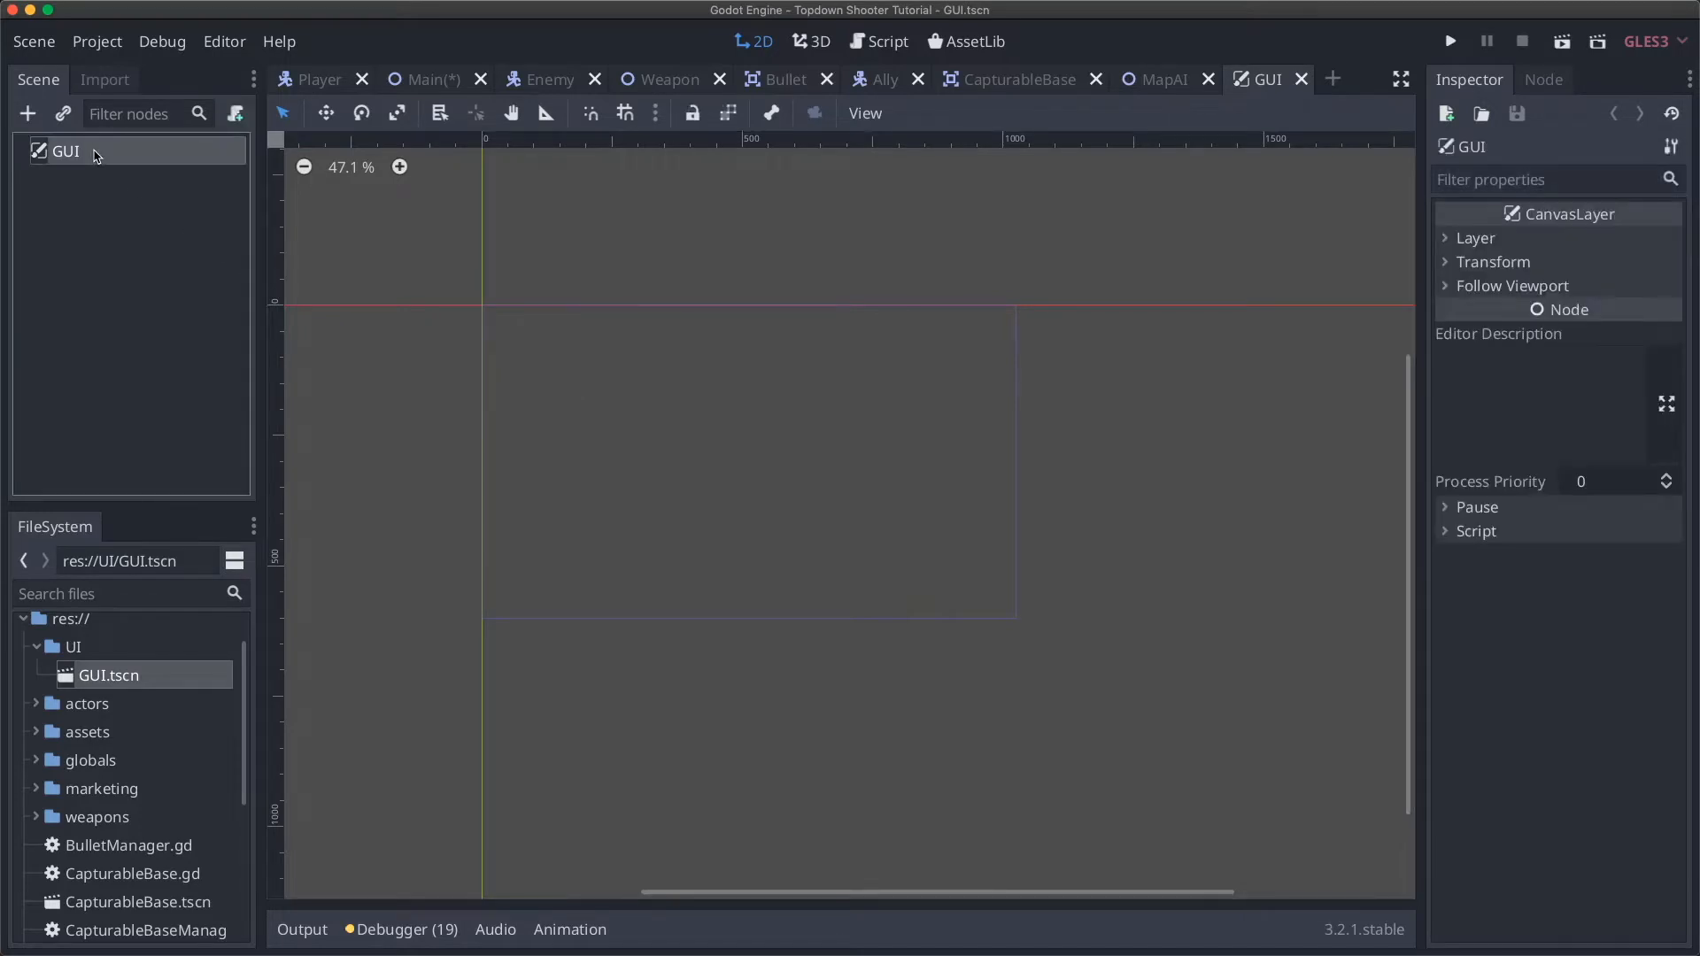
left_click(28, 122)
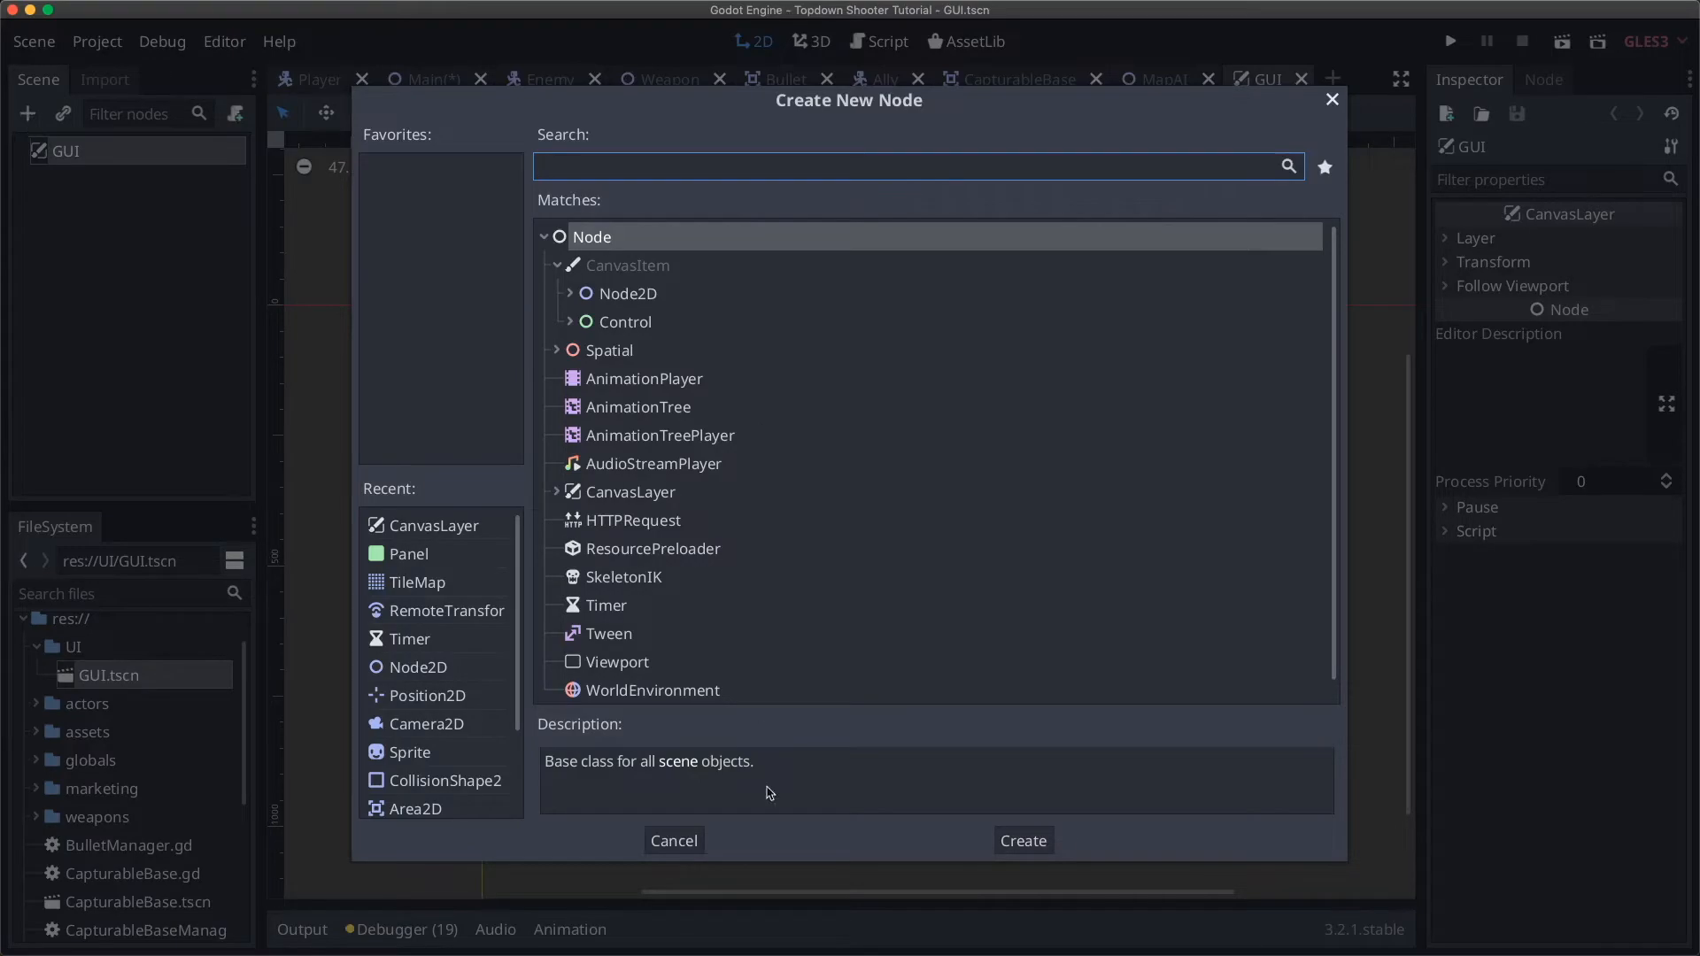
left_click(673, 840)
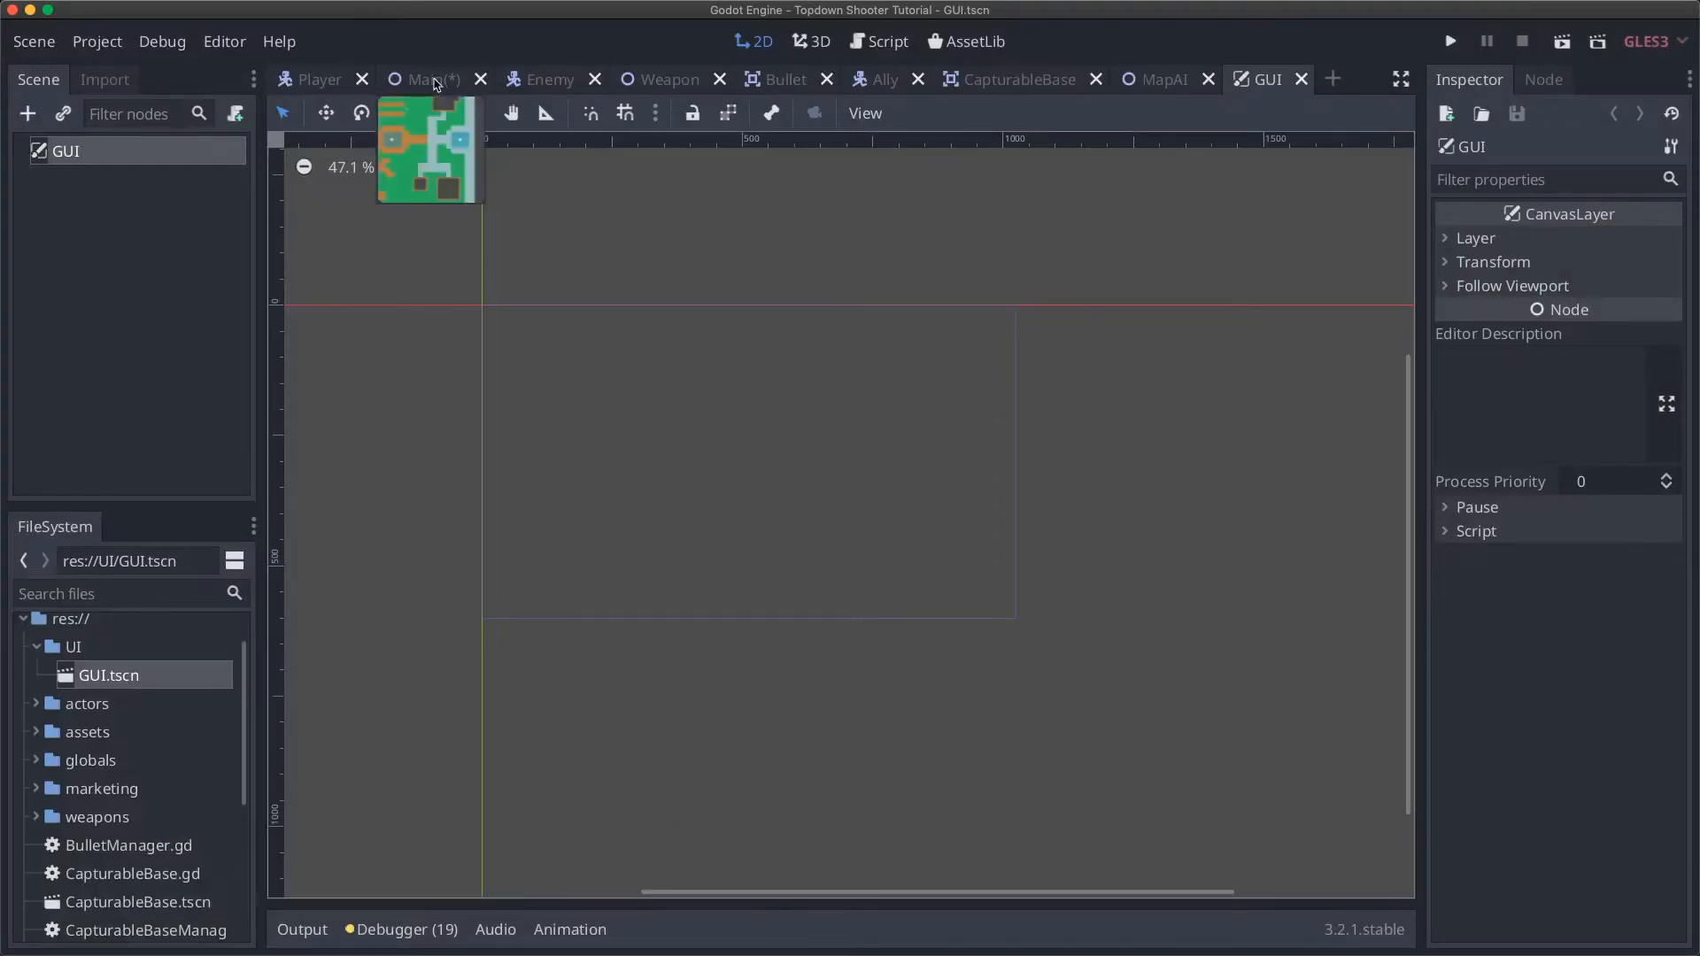
Step: Switch back to the Main scene, save it, and run the game
left_click(434, 80)
key("super+s")
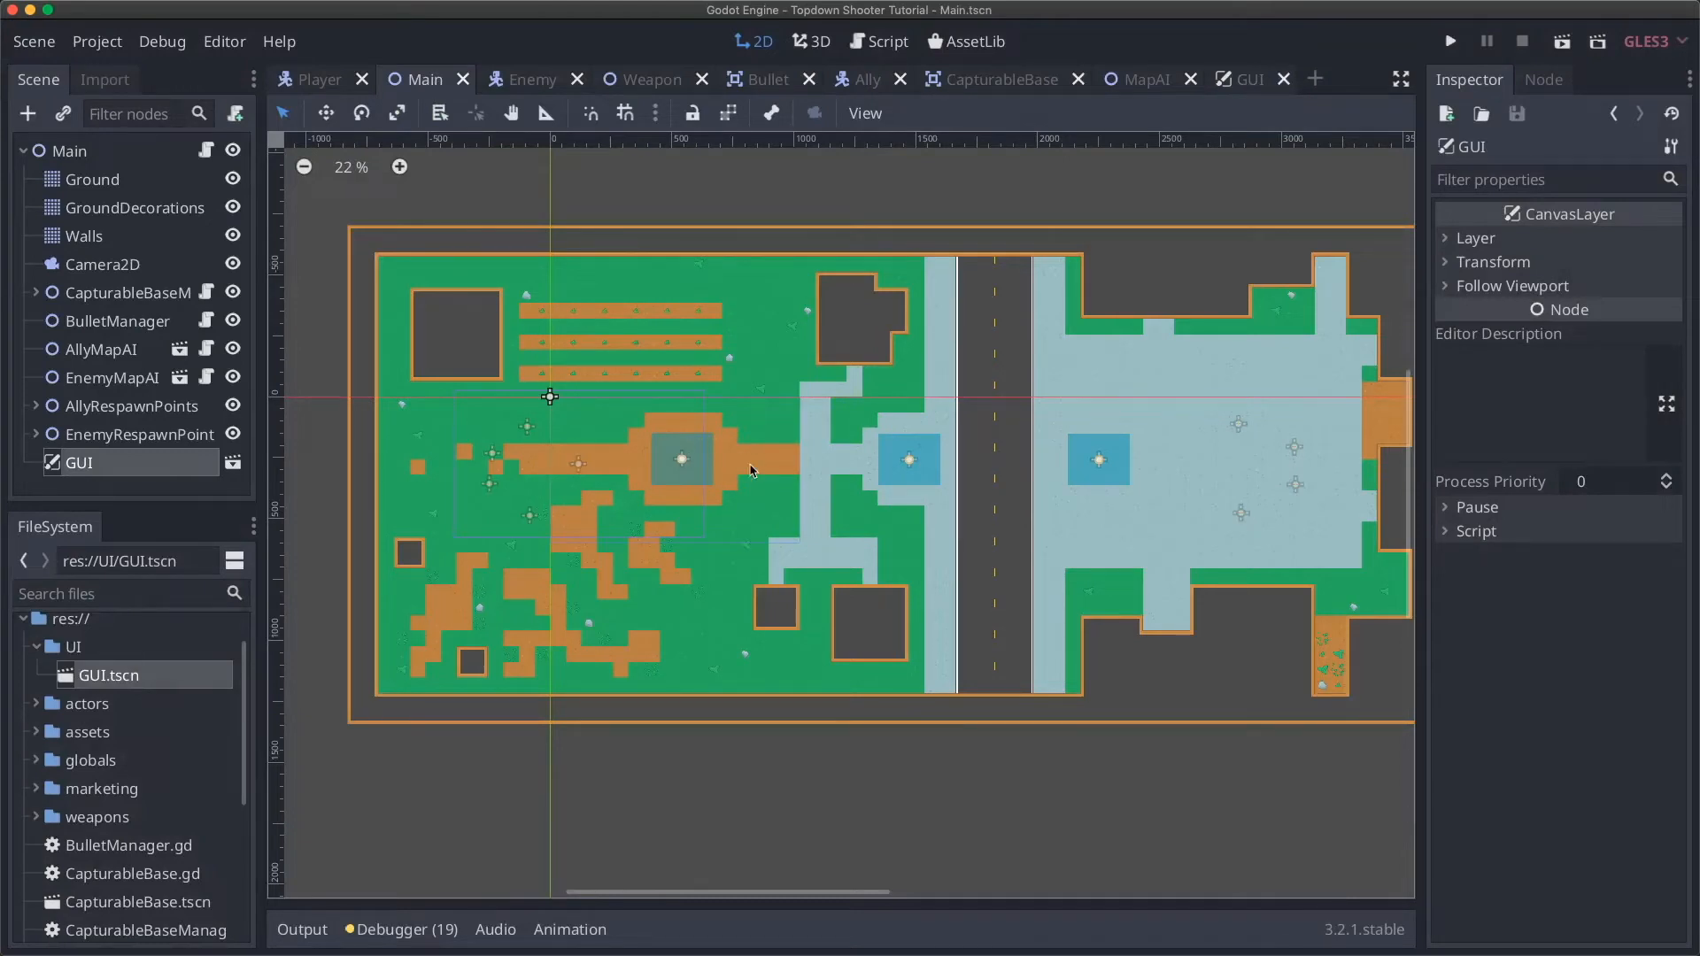
key("super+b")
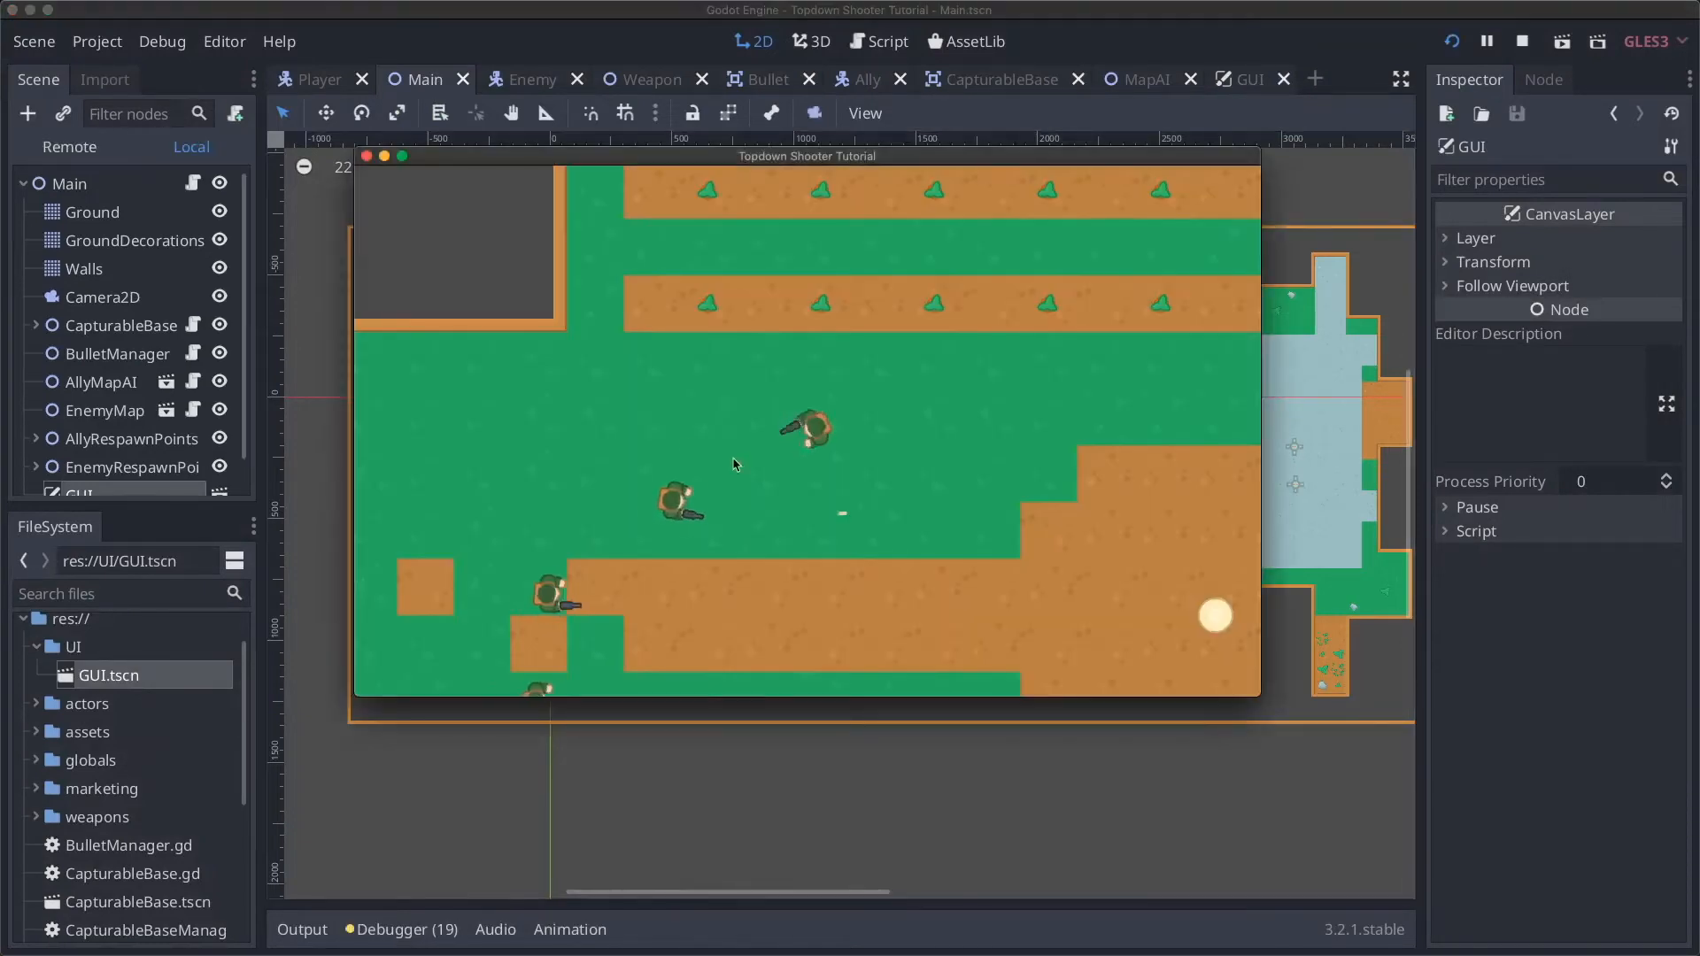
Step: Play-test by moving the player with WASD and shooting at enemies with mouse clicks
key("d")
key("w")
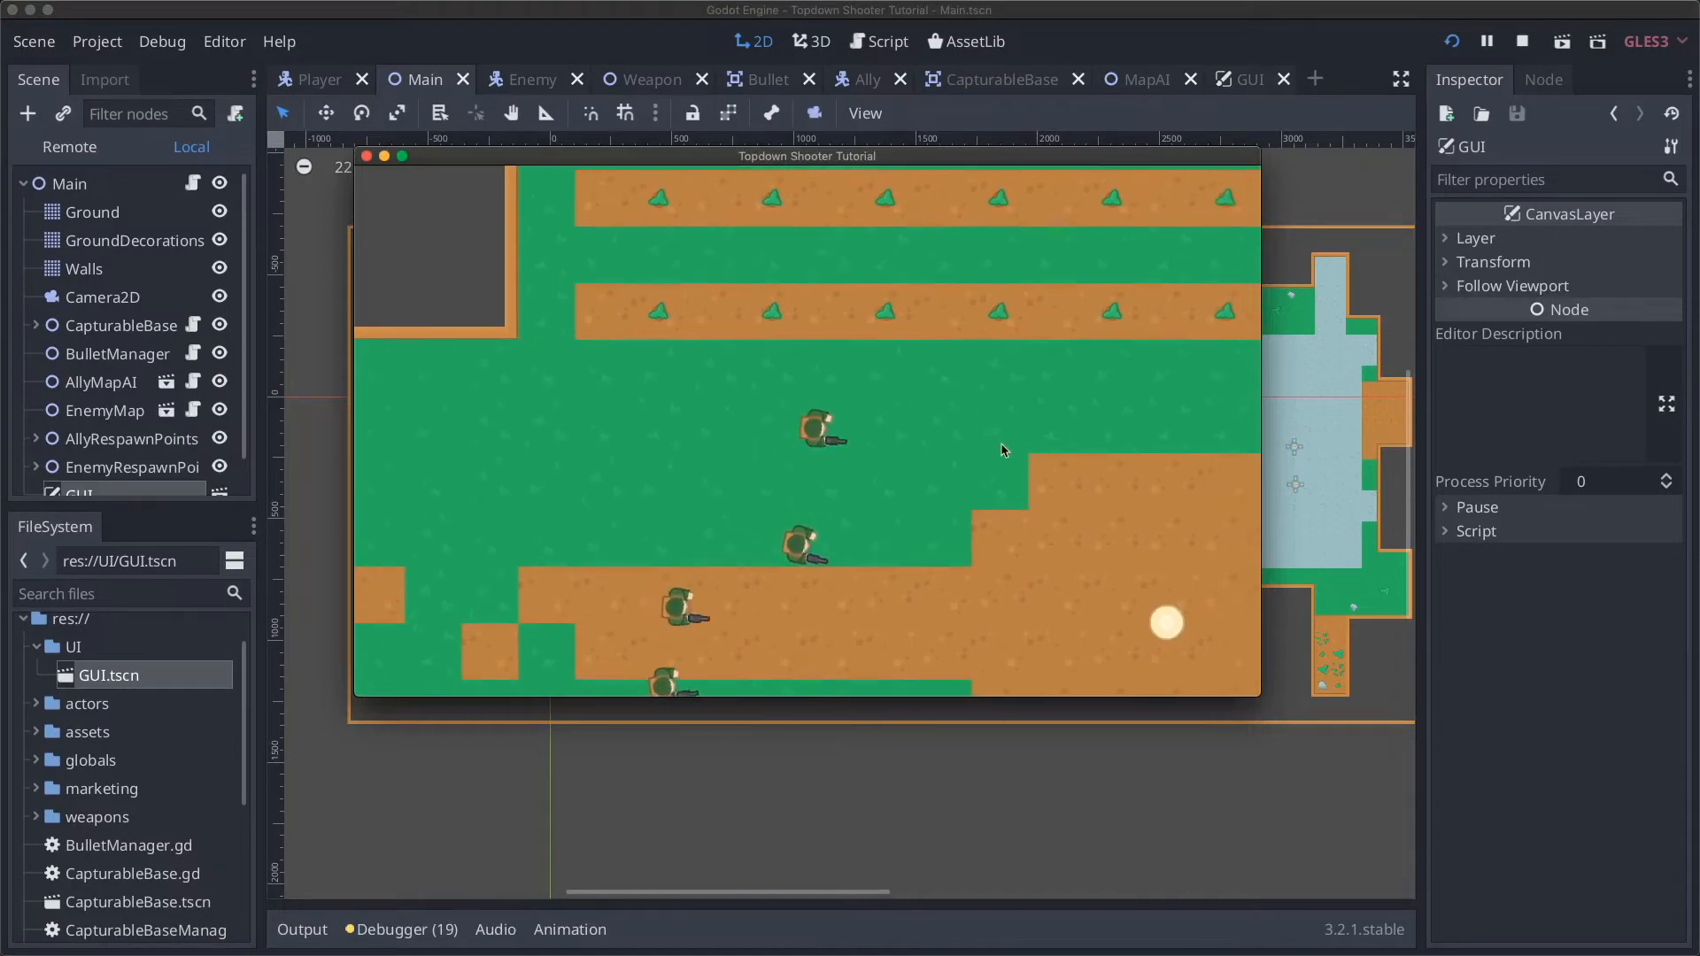
left_click(1028, 455)
left_click(1028, 455)
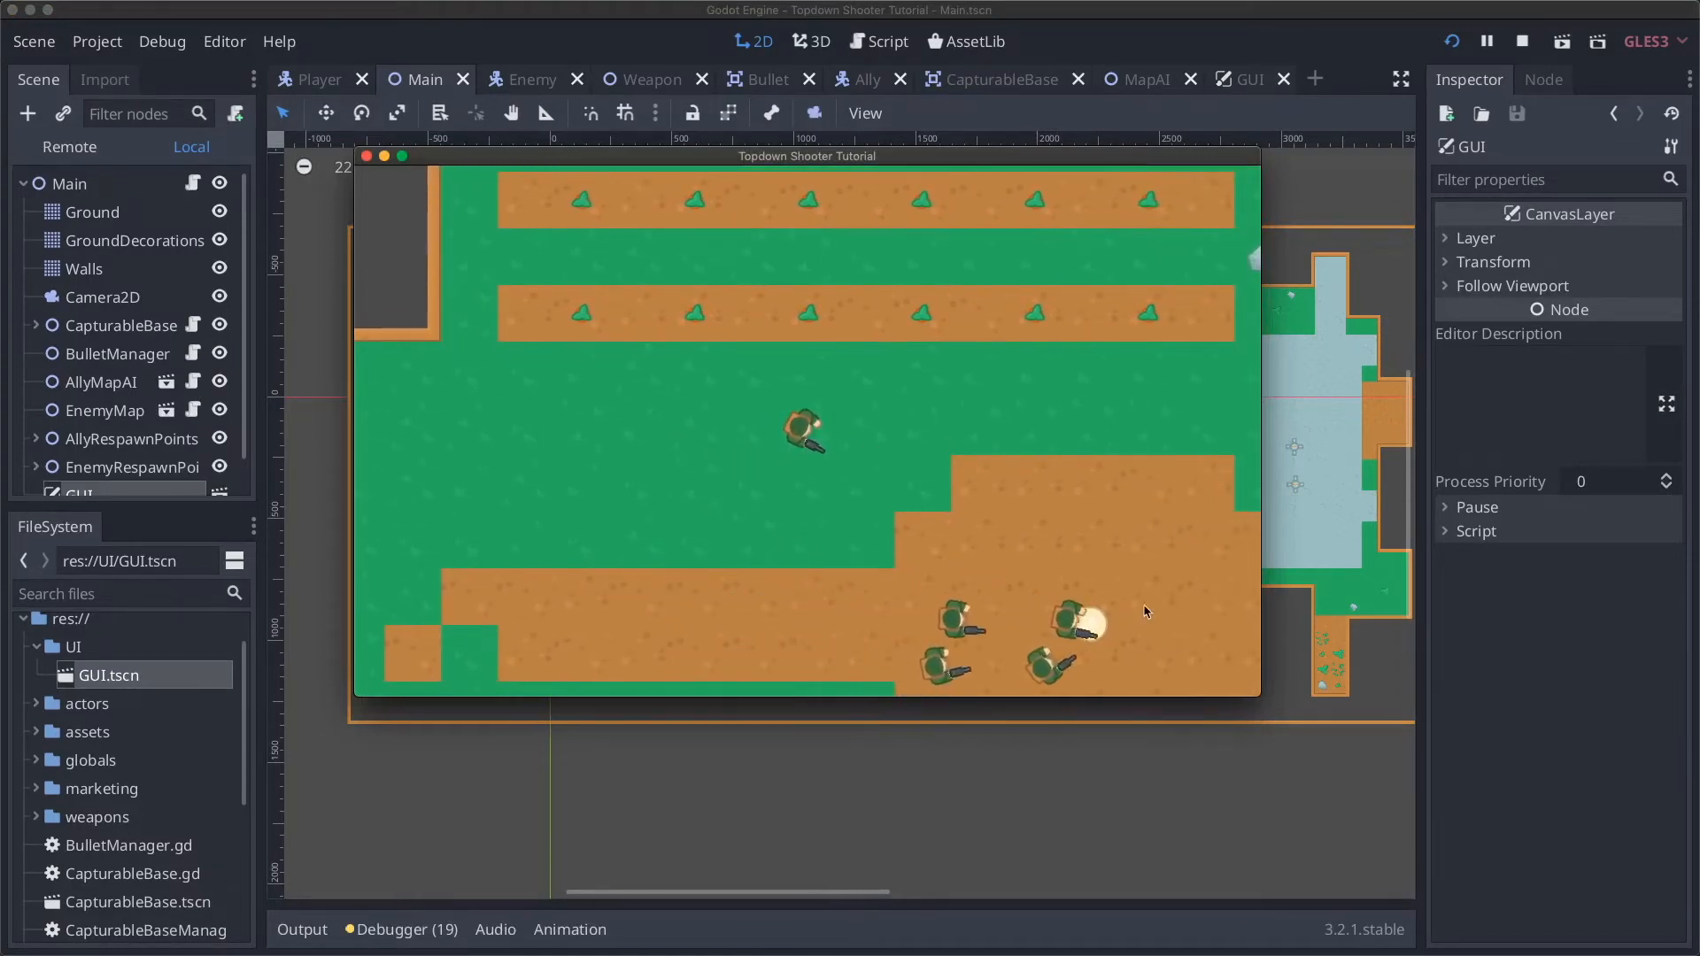
key("d")
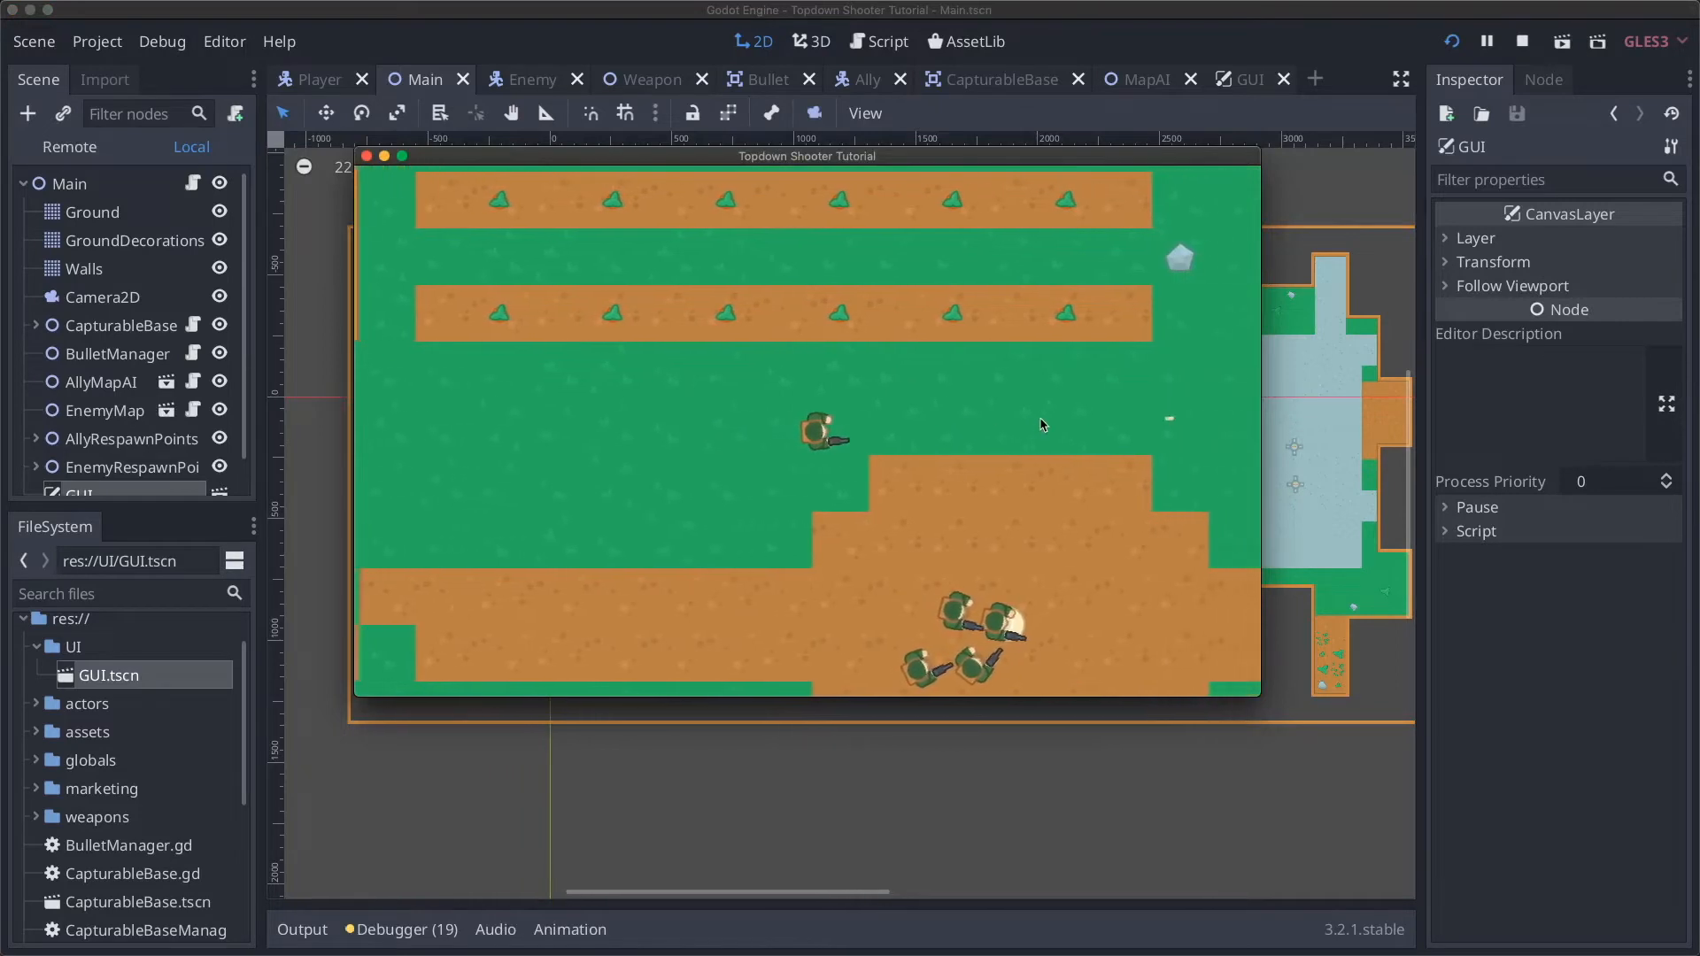
left_click(939, 442)
key("d")
key("s")
left_click(955, 538)
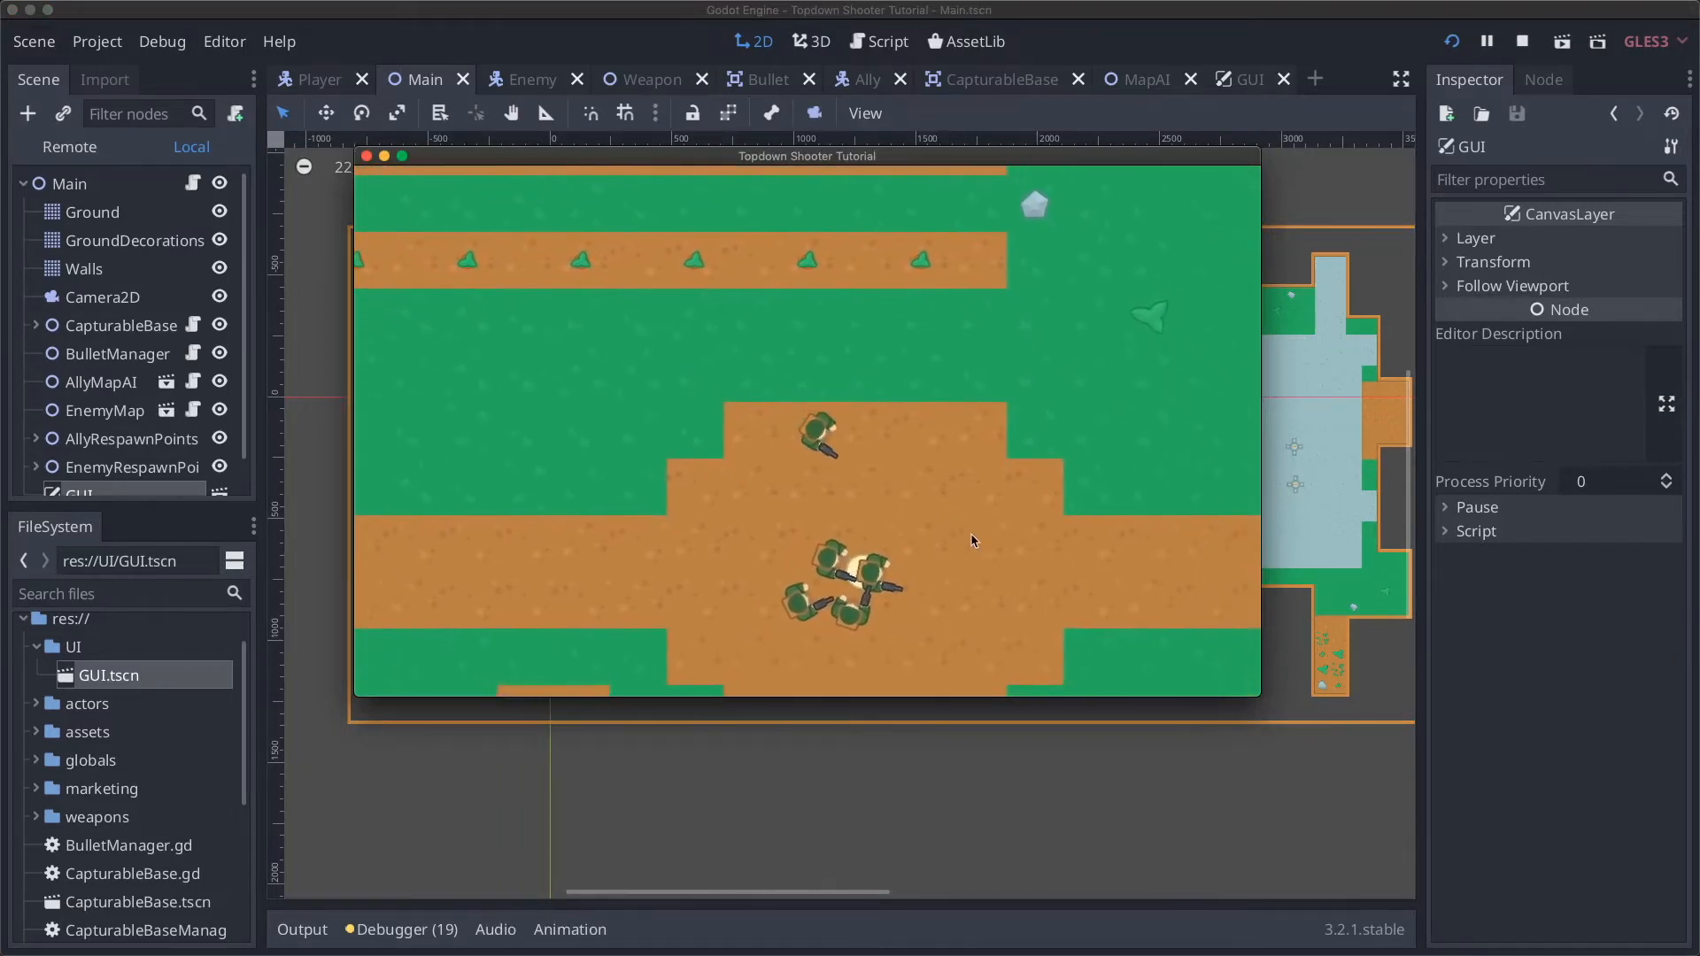
key("d")
key("s")
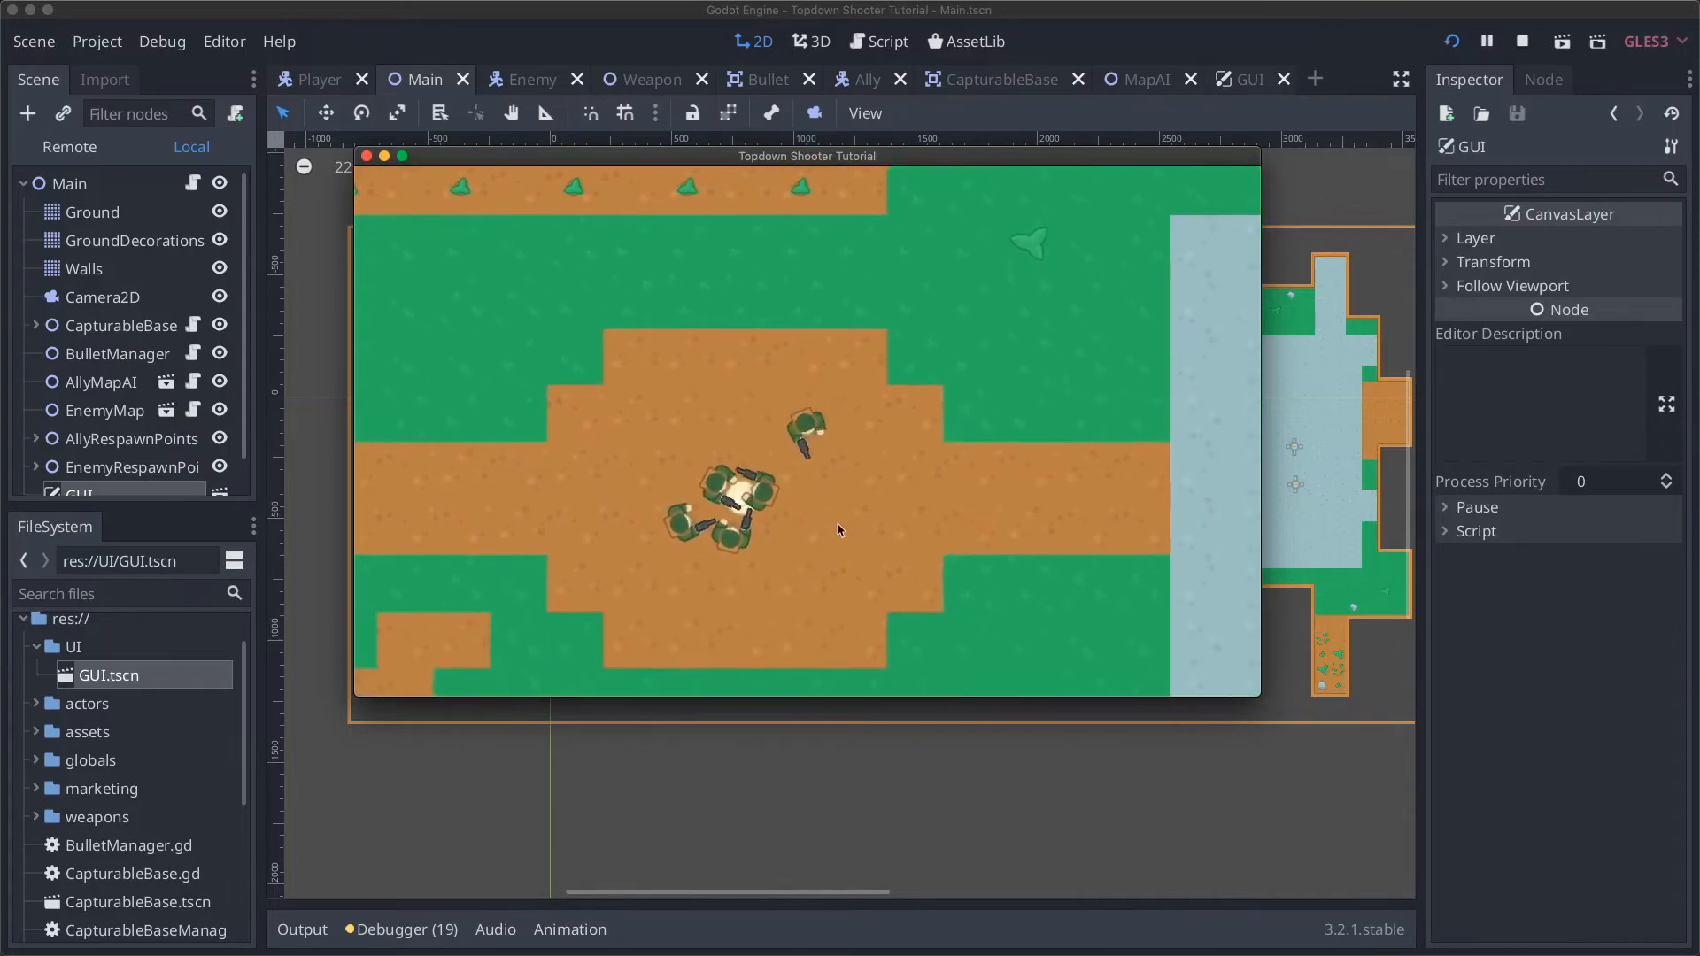
key("a")
key("s")
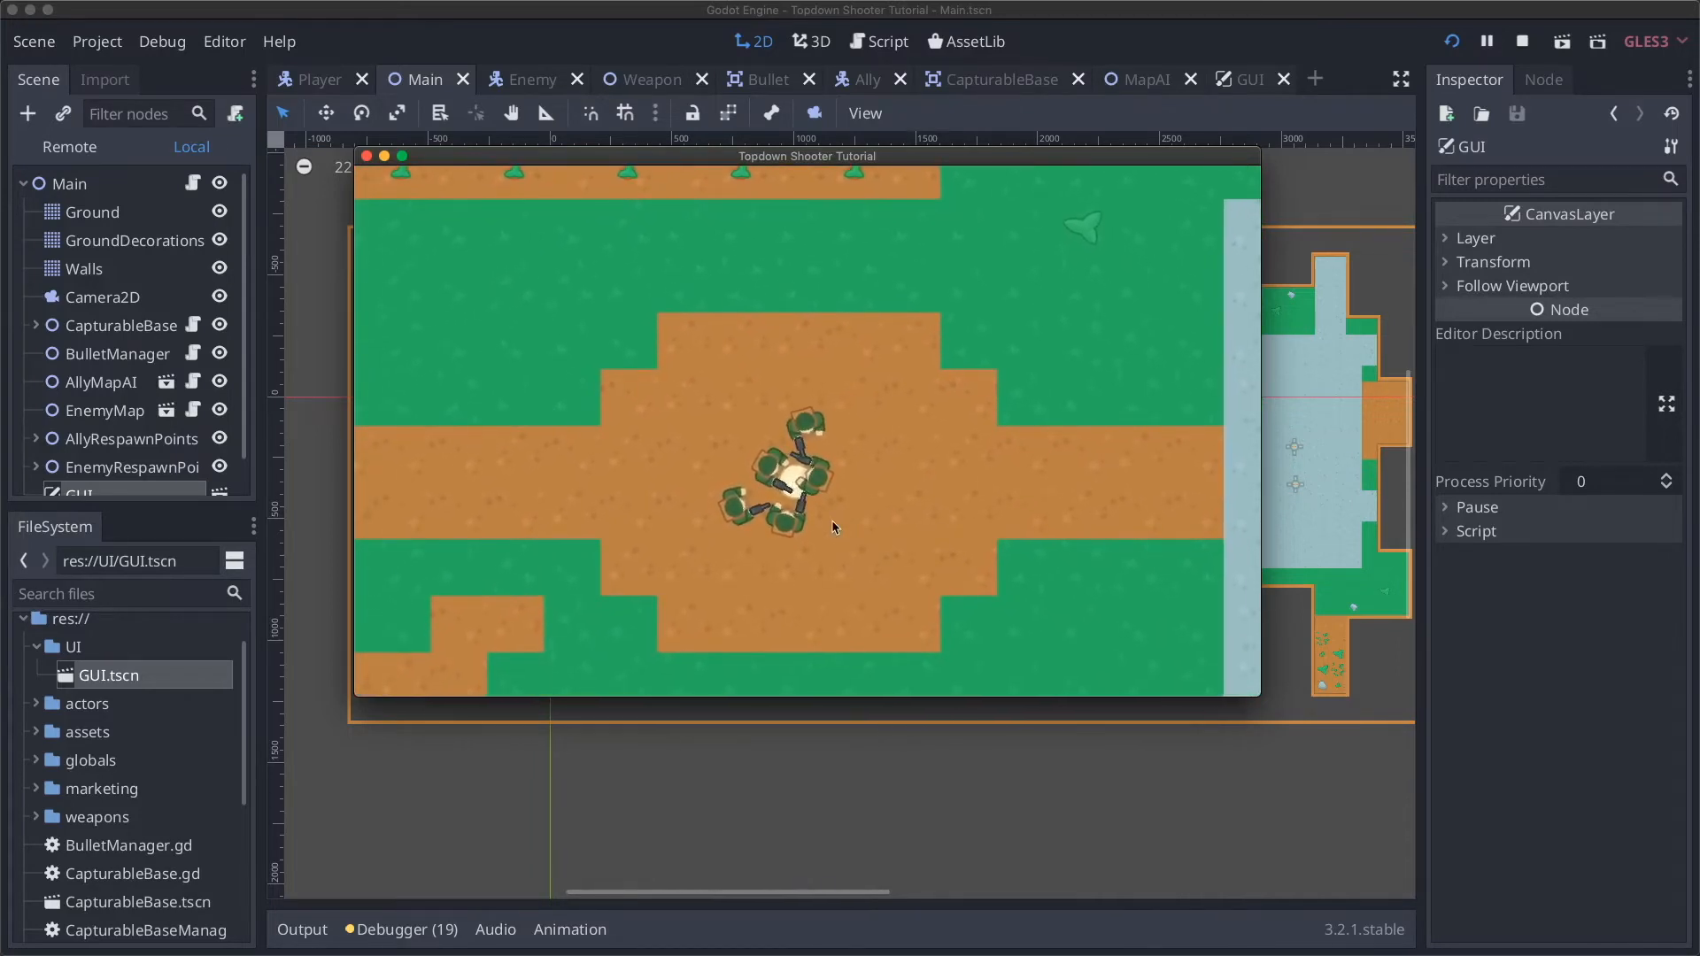
key("d")
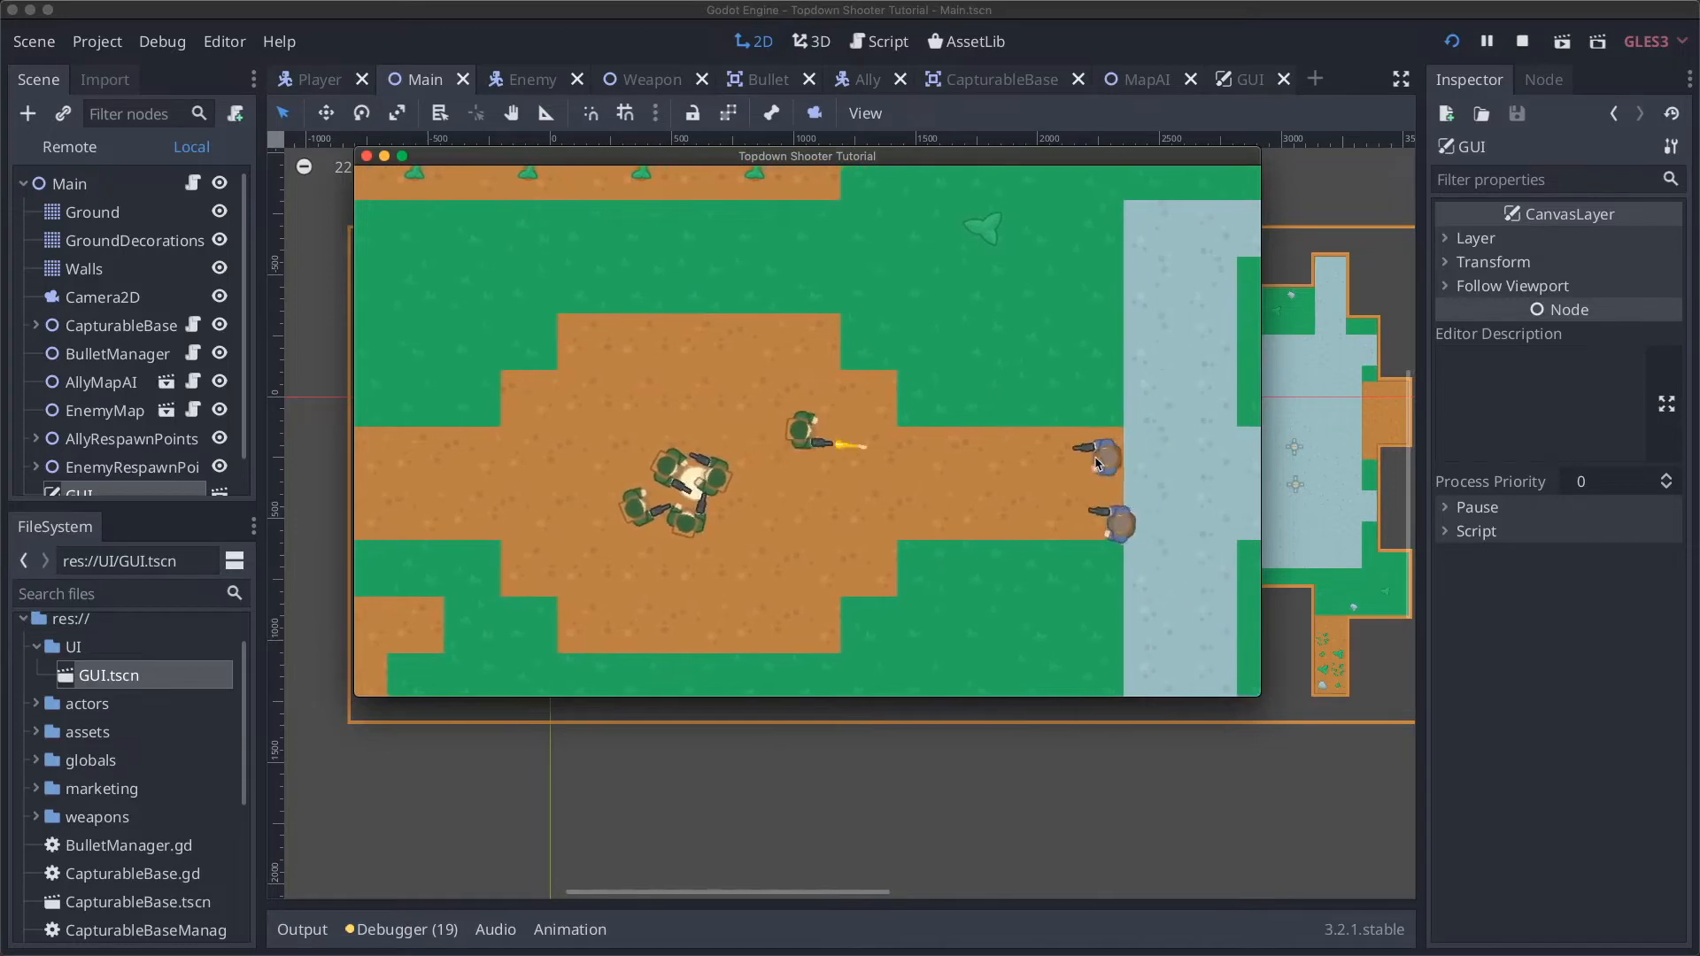
key("w")
key("a")
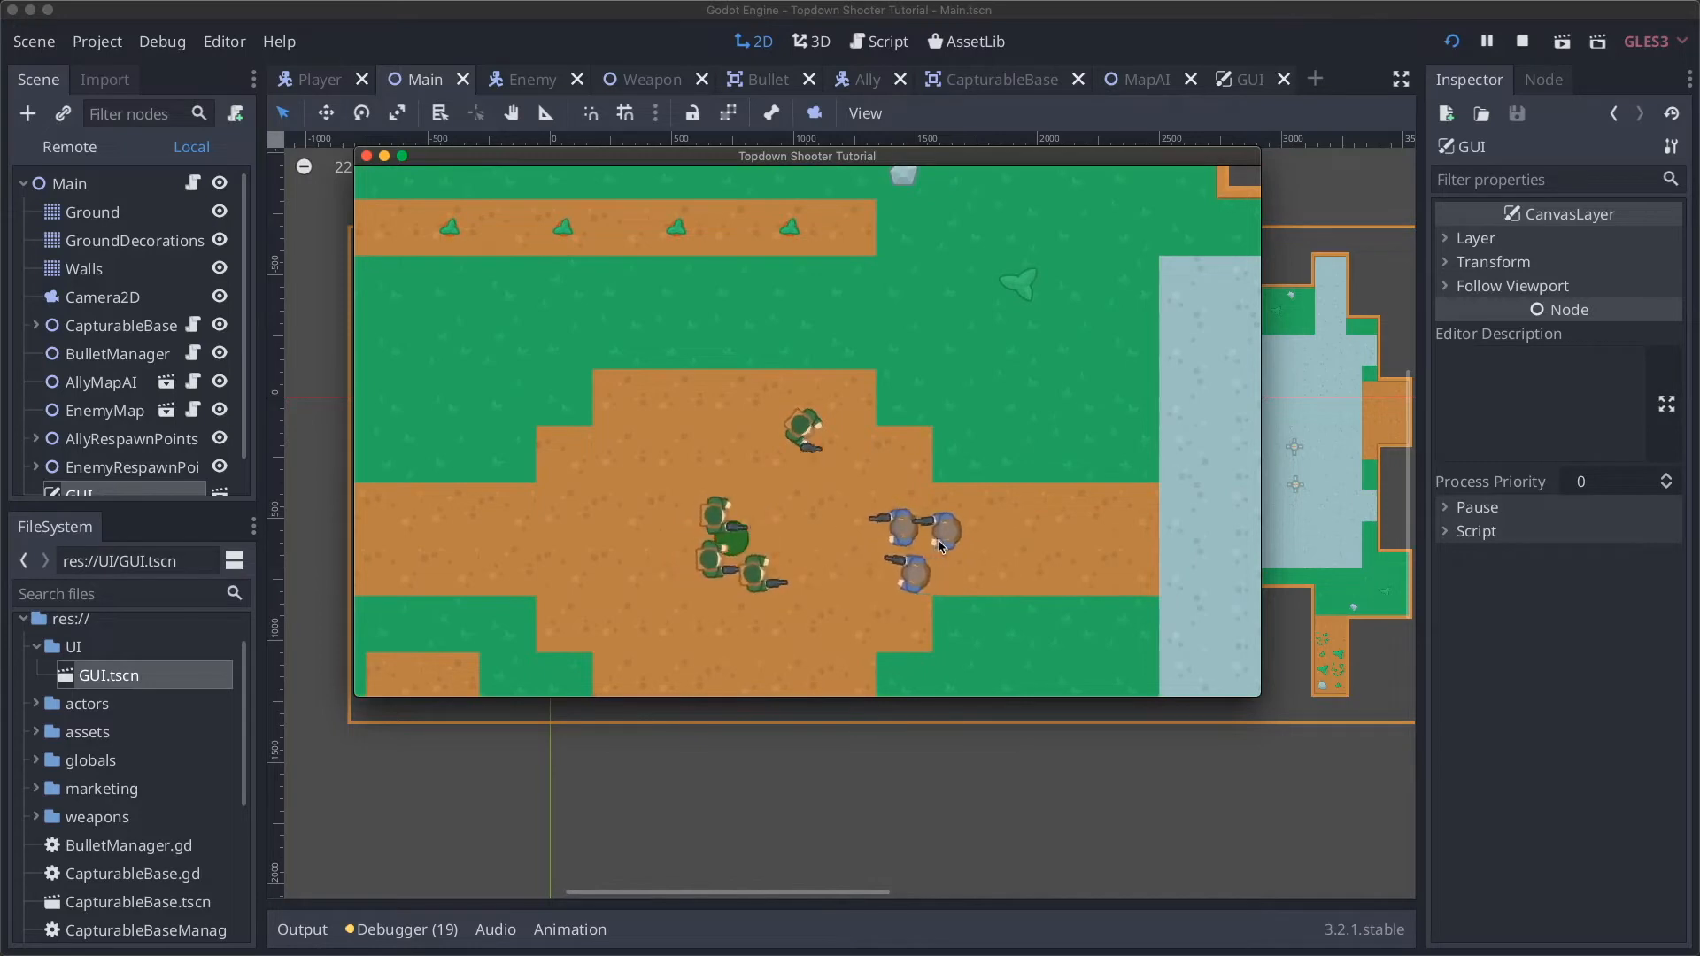
key("w")
key("w")
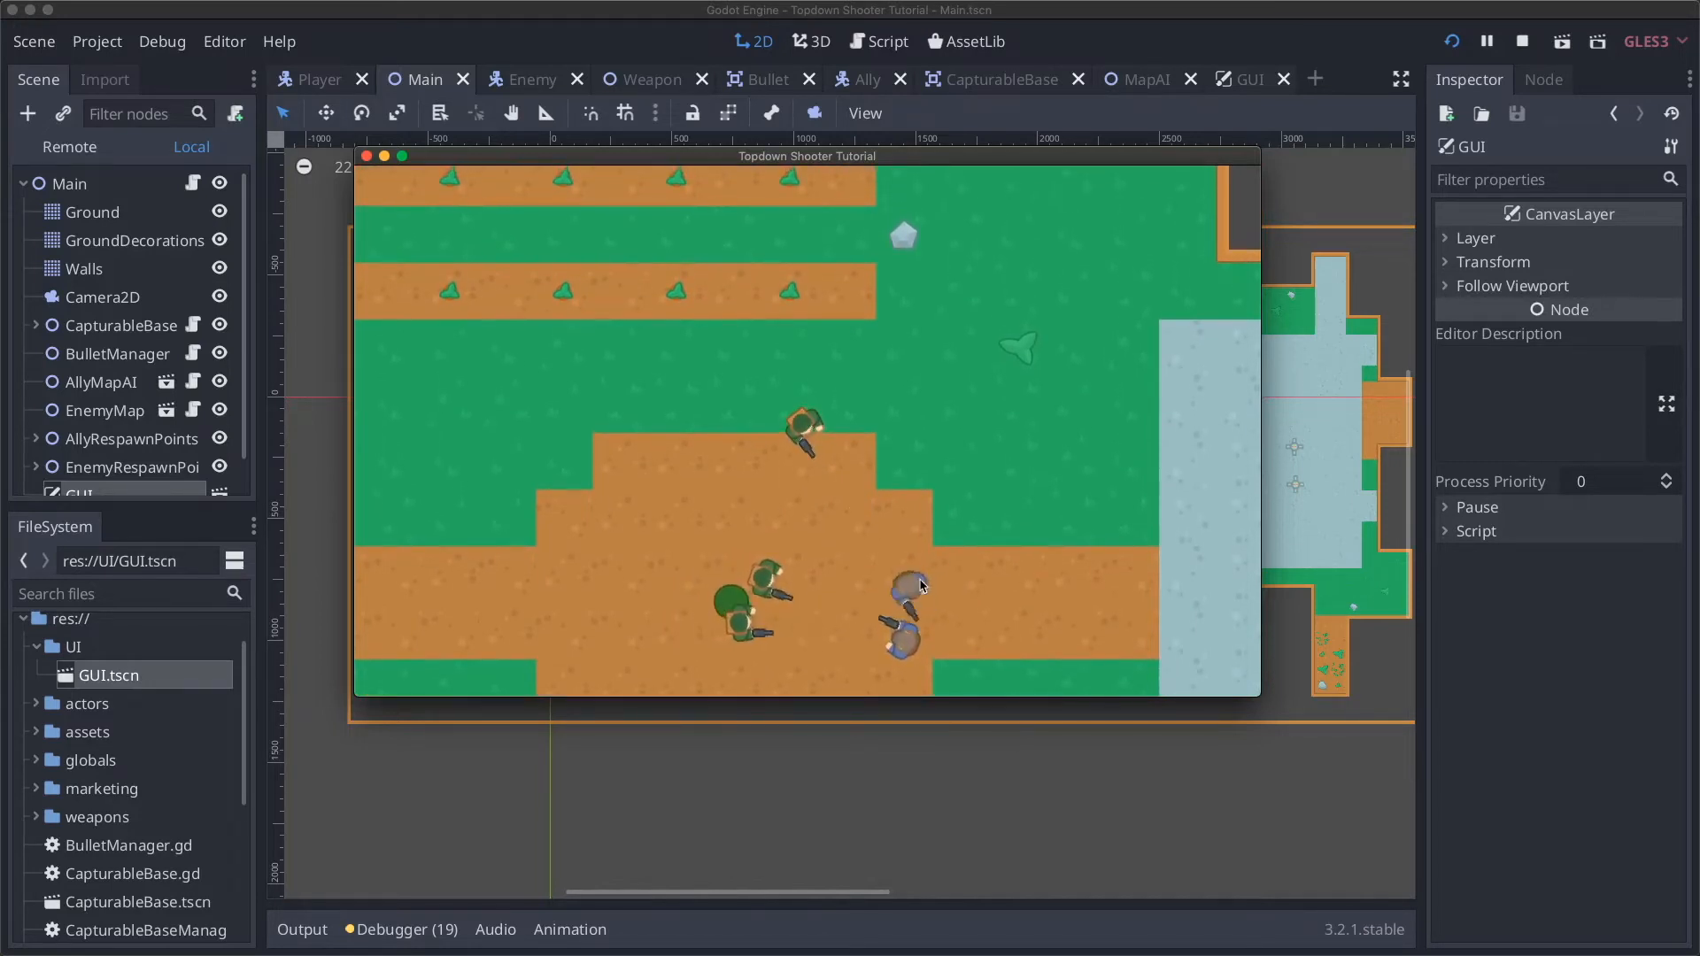
key("s")
left_click(910, 580)
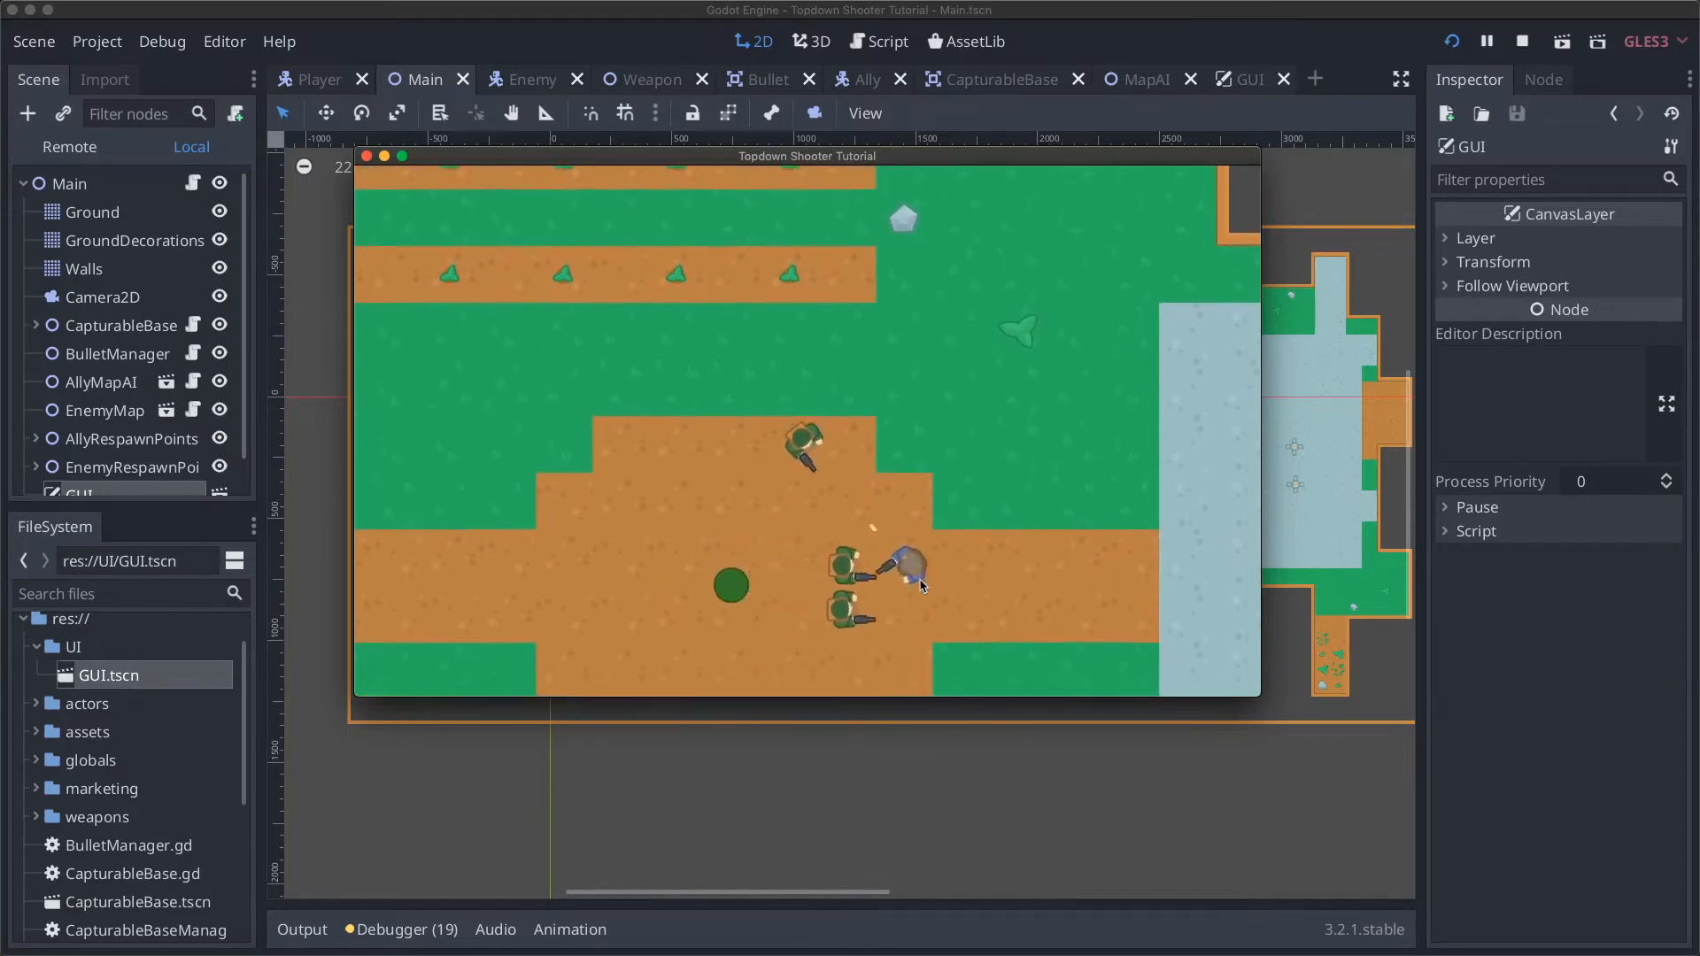
key("d")
key("d")
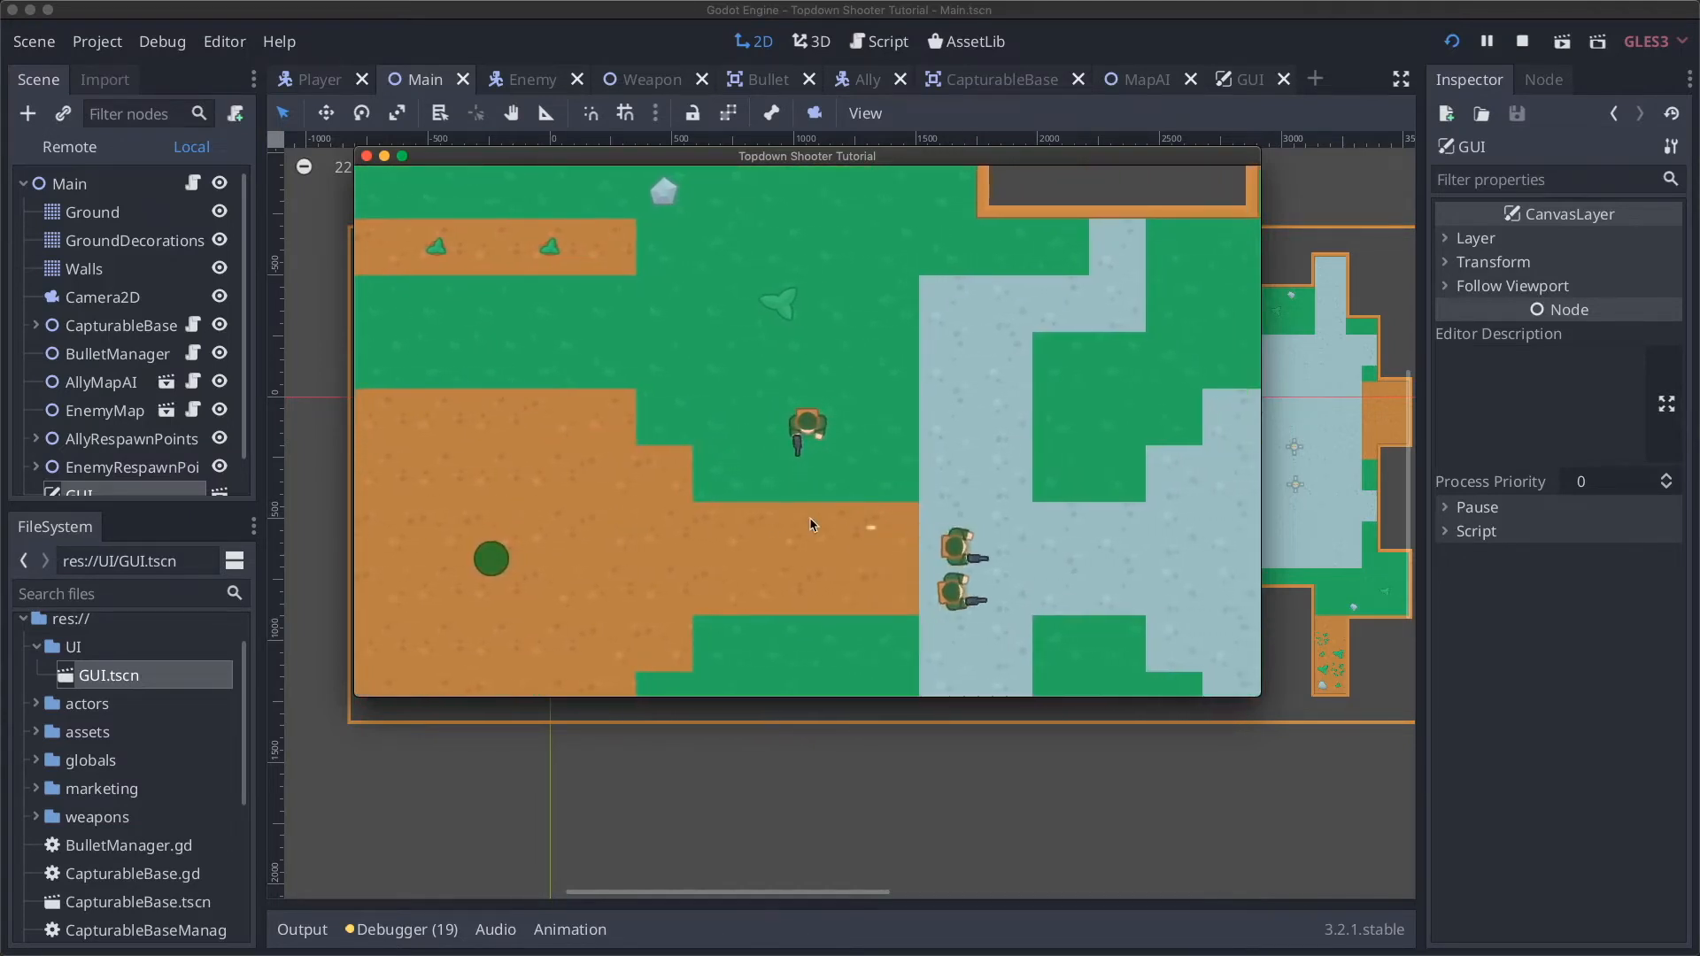
key("s")
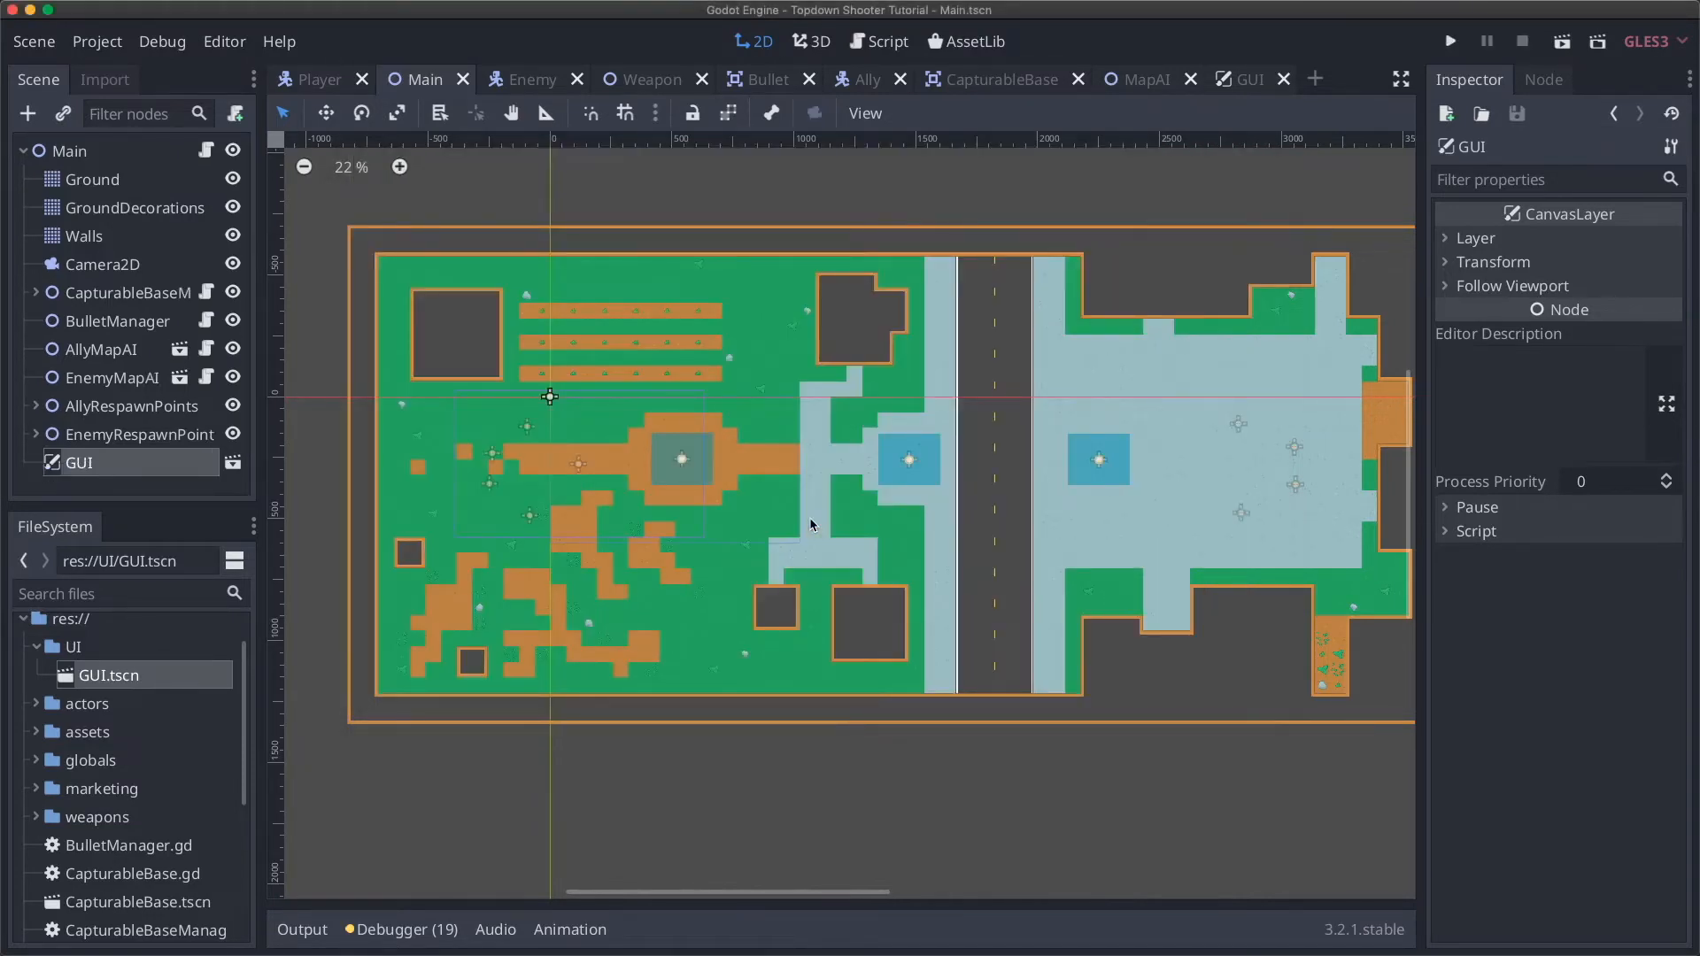
Step: Switch to the GUI.tscn scene tab to edit its GUI root
left_click(1244, 80)
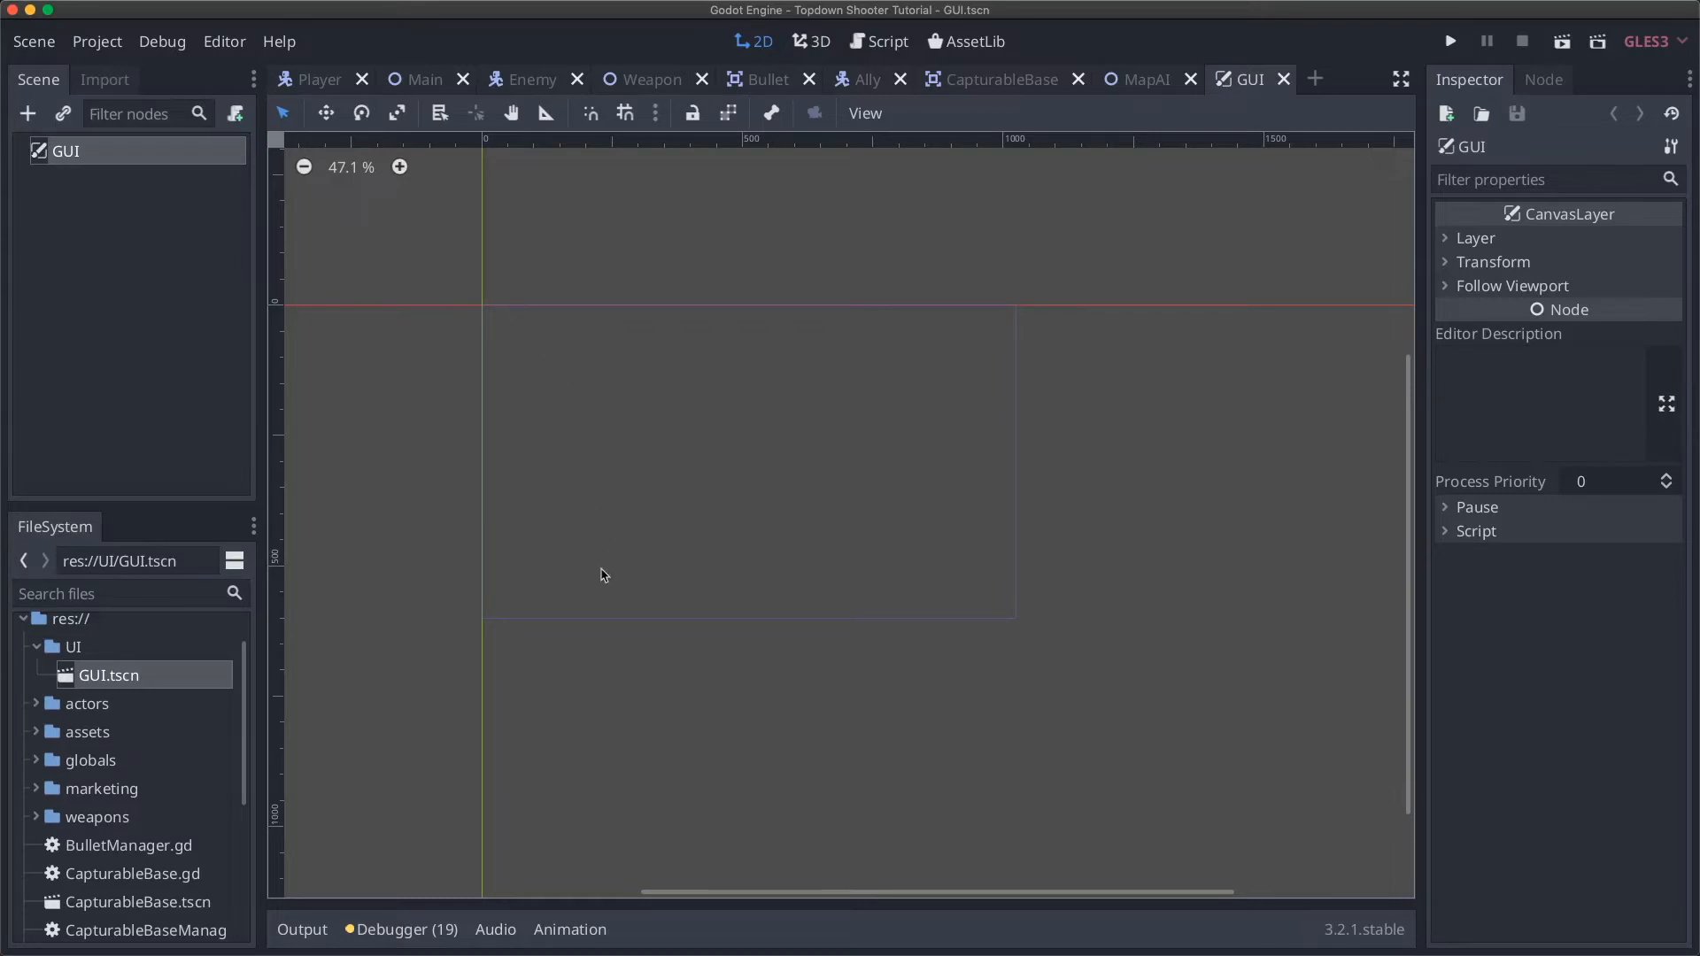
Step: Create a VBoxContainer node under GUI from Control > Container > BoxContainer
left_click(28, 113)
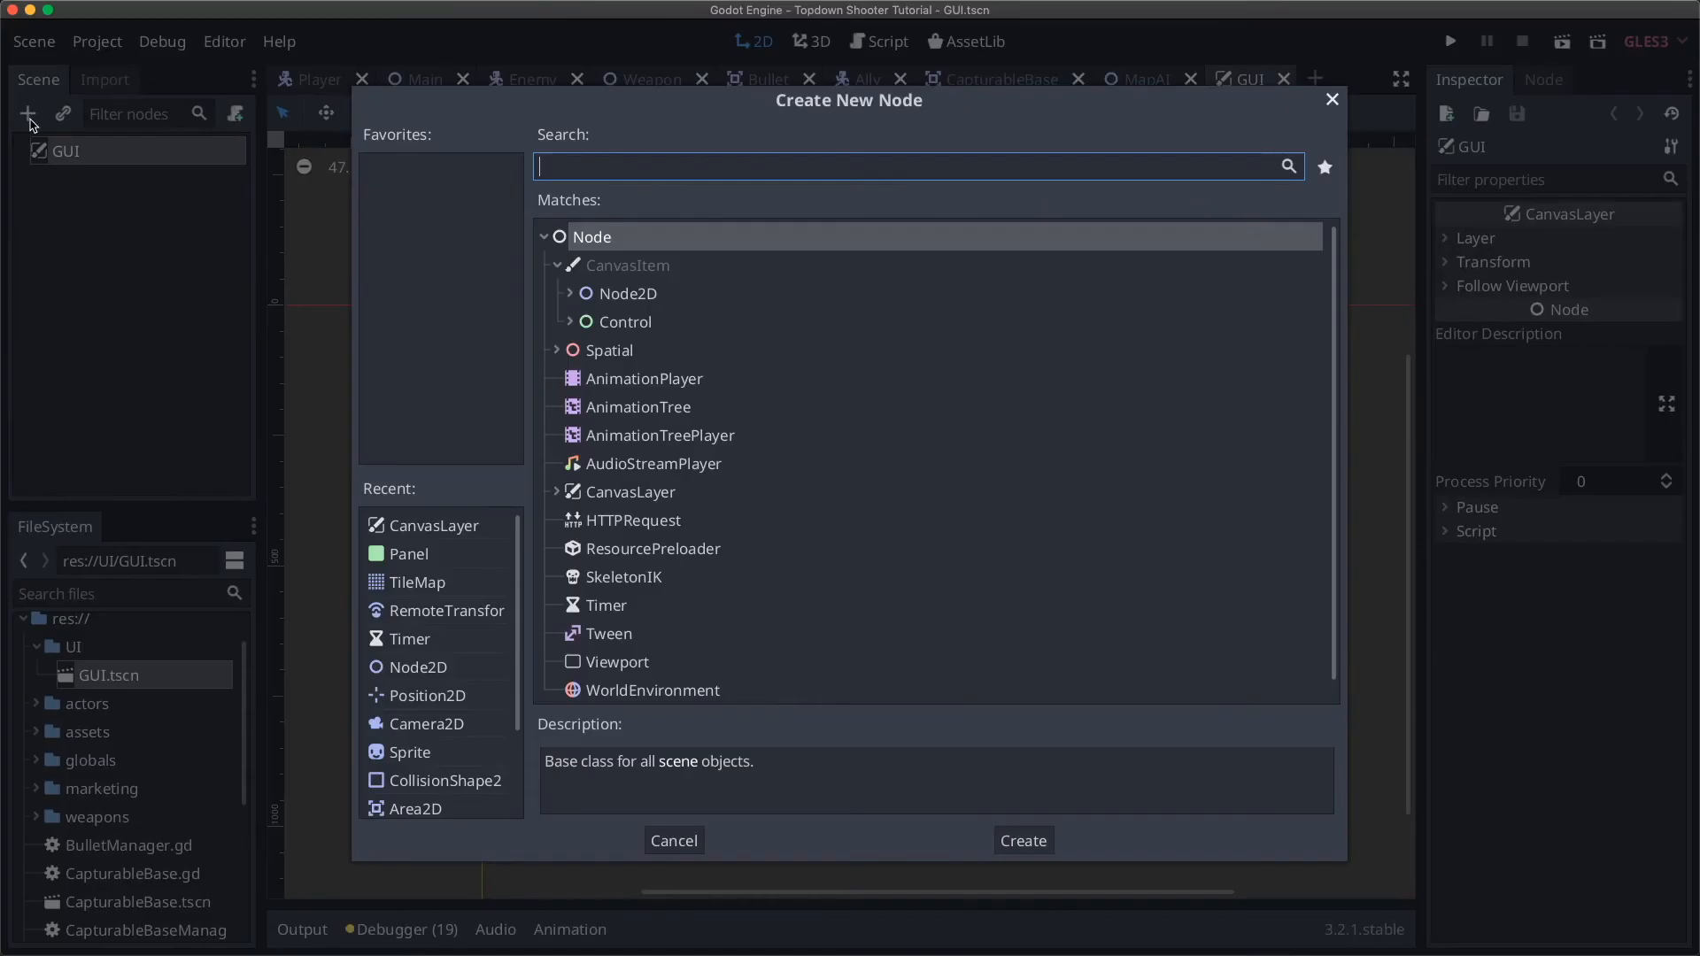
left_click(569, 321)
scroll(637, 387, "down", 2)
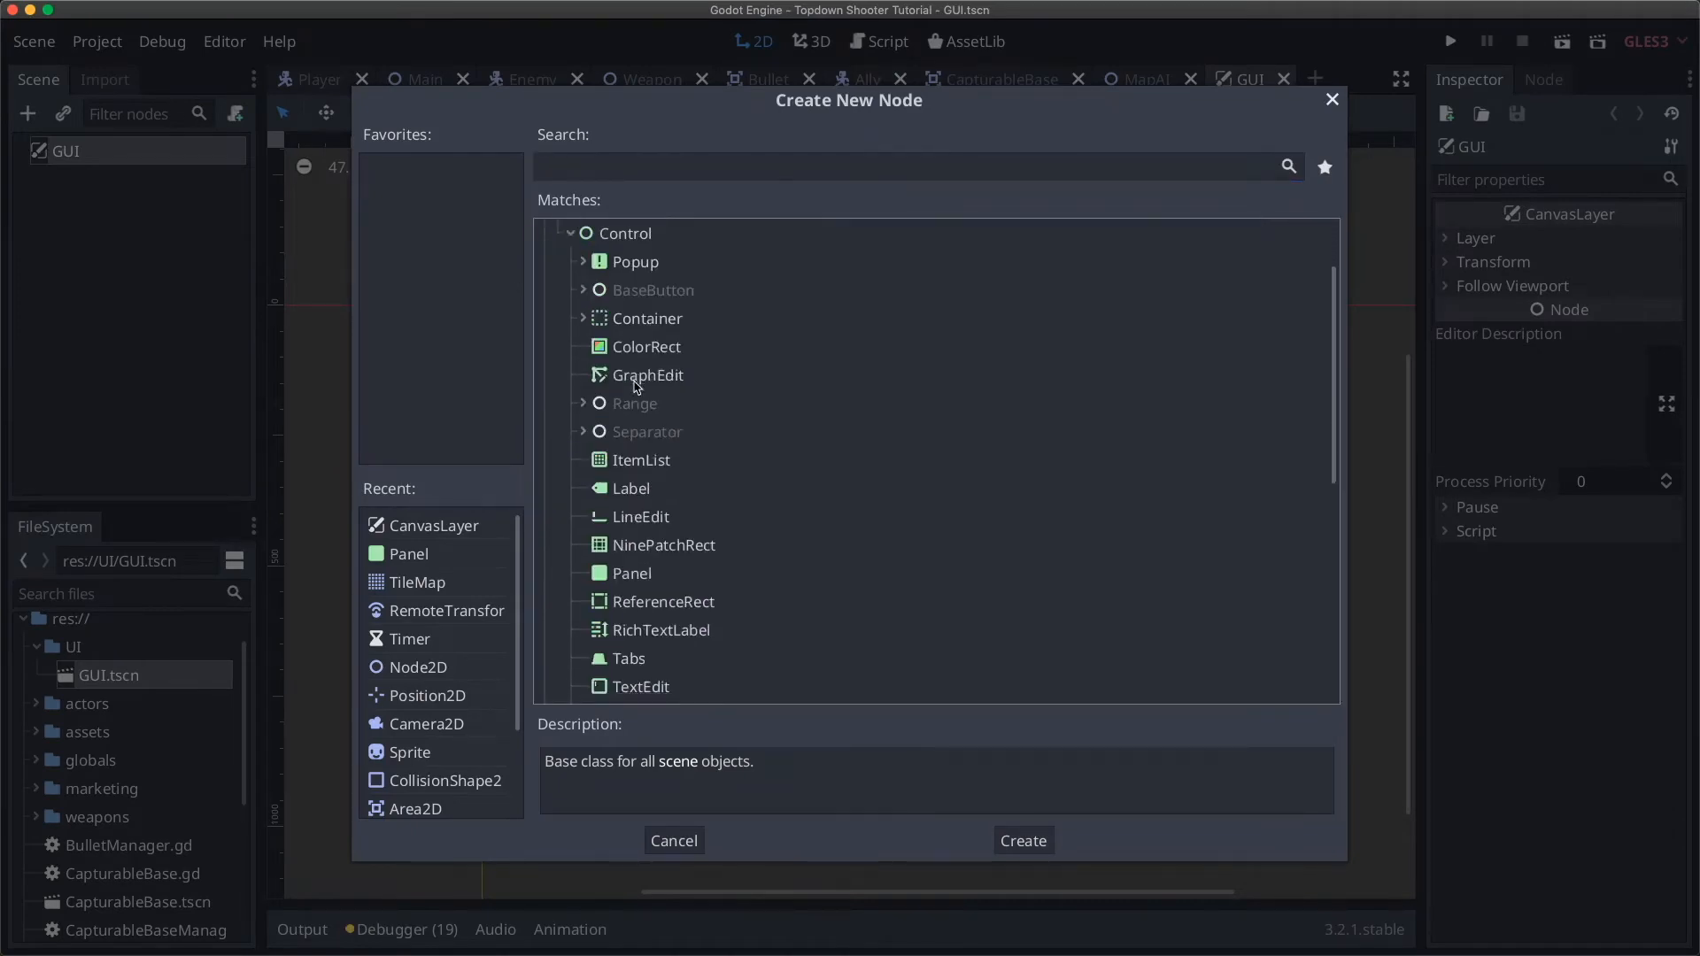
left_click(583, 319)
scroll(714, 442, "down", 3)
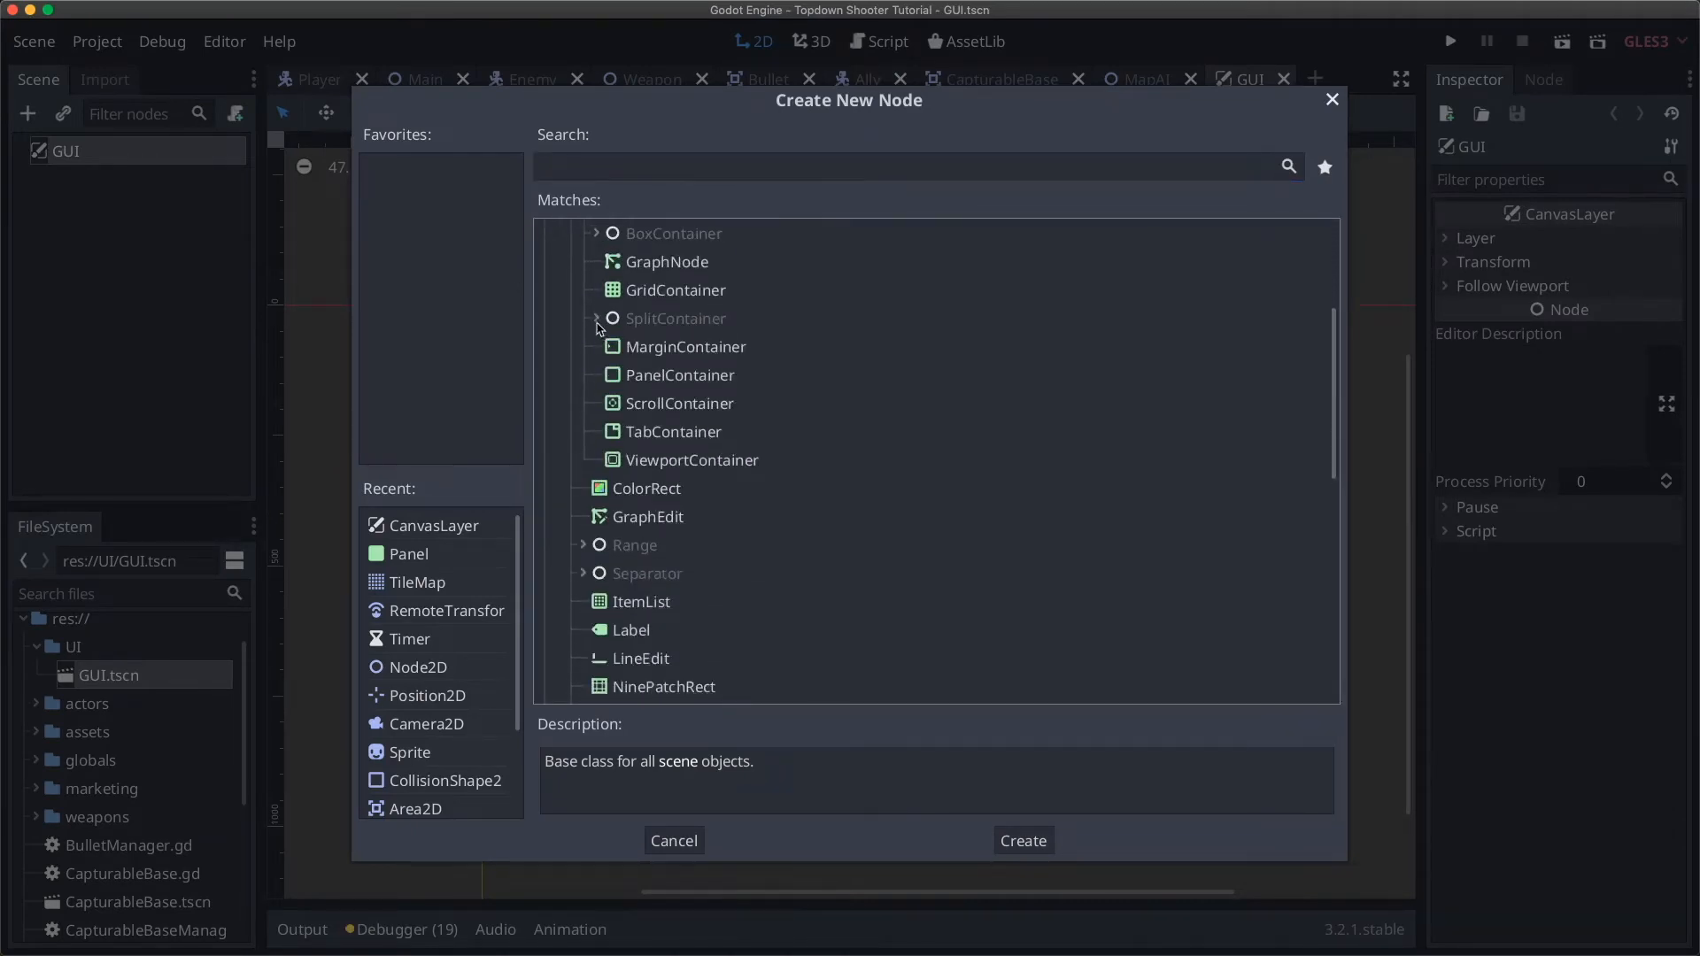
left_click(596, 233)
scroll(700, 282, "up", 3)
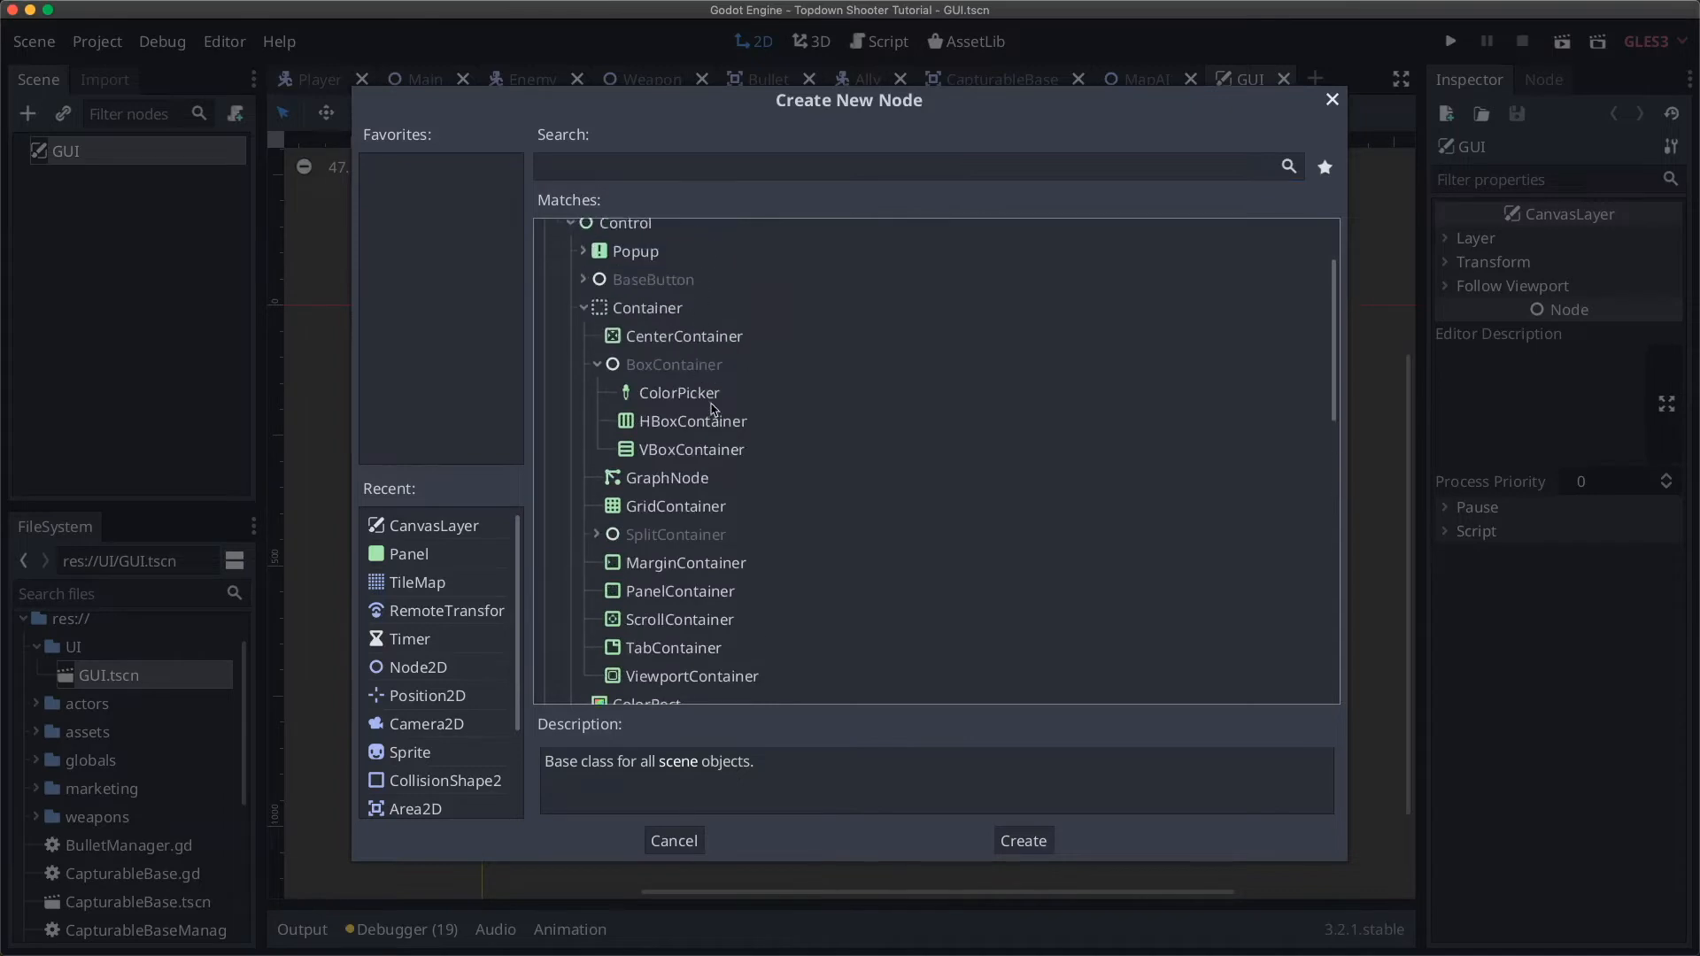
left_click(668, 456)
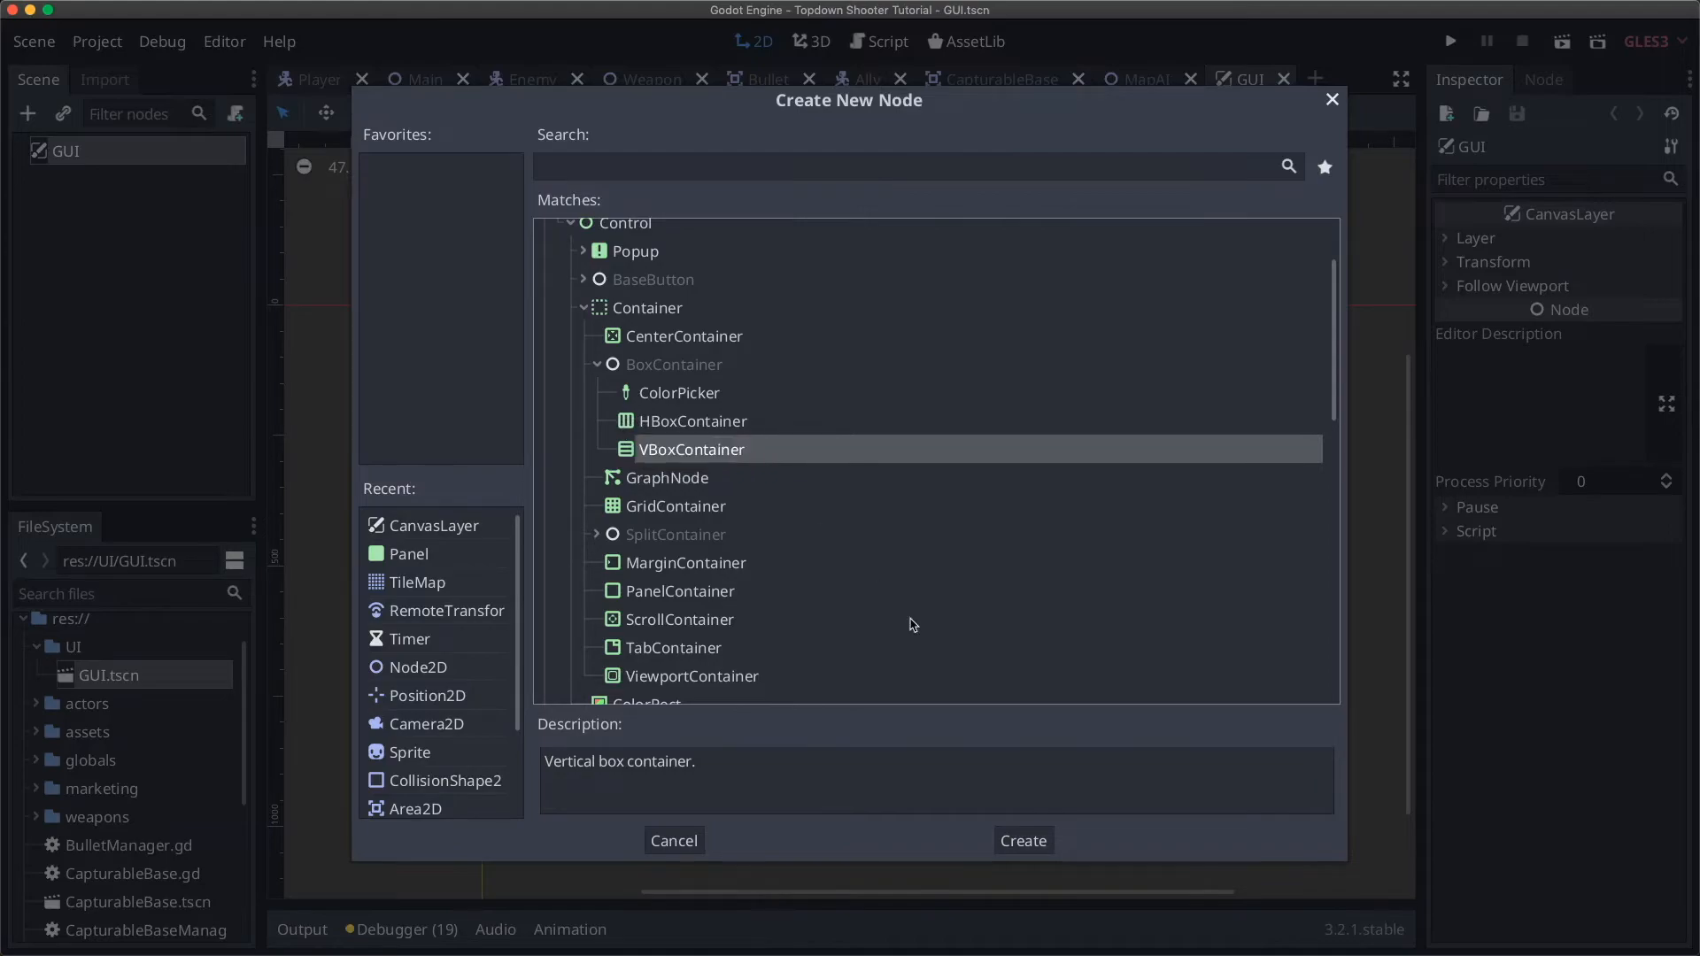
left_click(1024, 841)
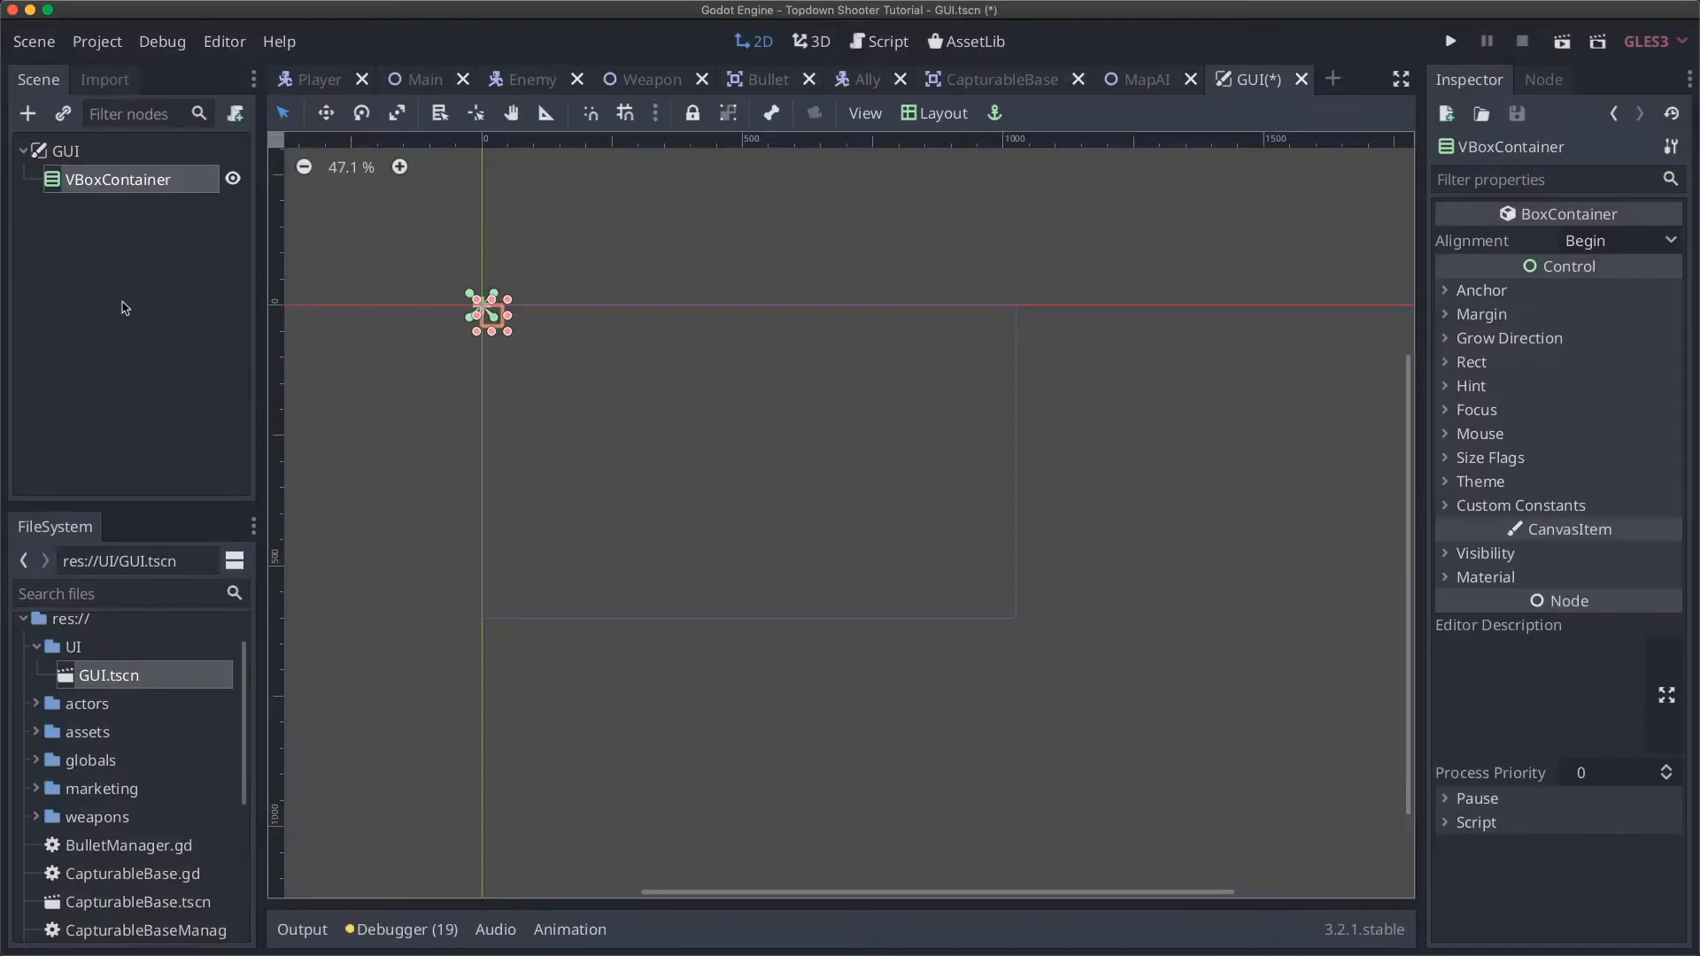
Step: Rename the new VBoxContainer under GUI to 'Rows'
double_click(88, 184)
type("Rows")
key("Return")
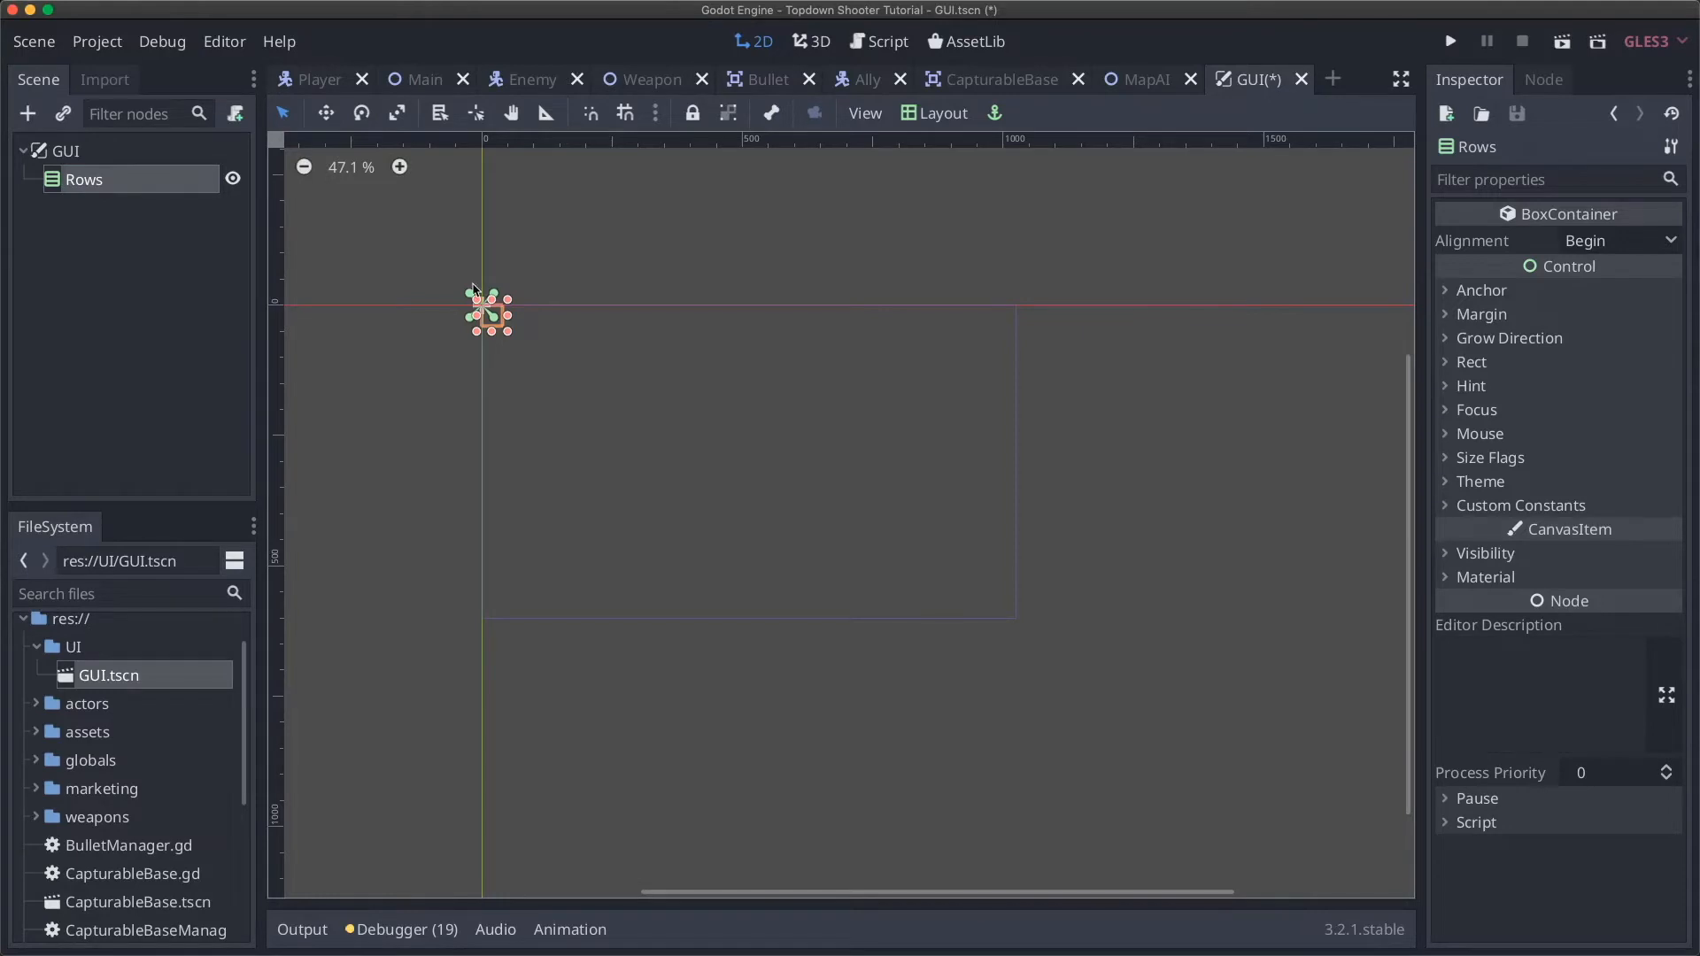
Step: Anchor the Rows container with the Top Left layout preset
left_click(936, 119)
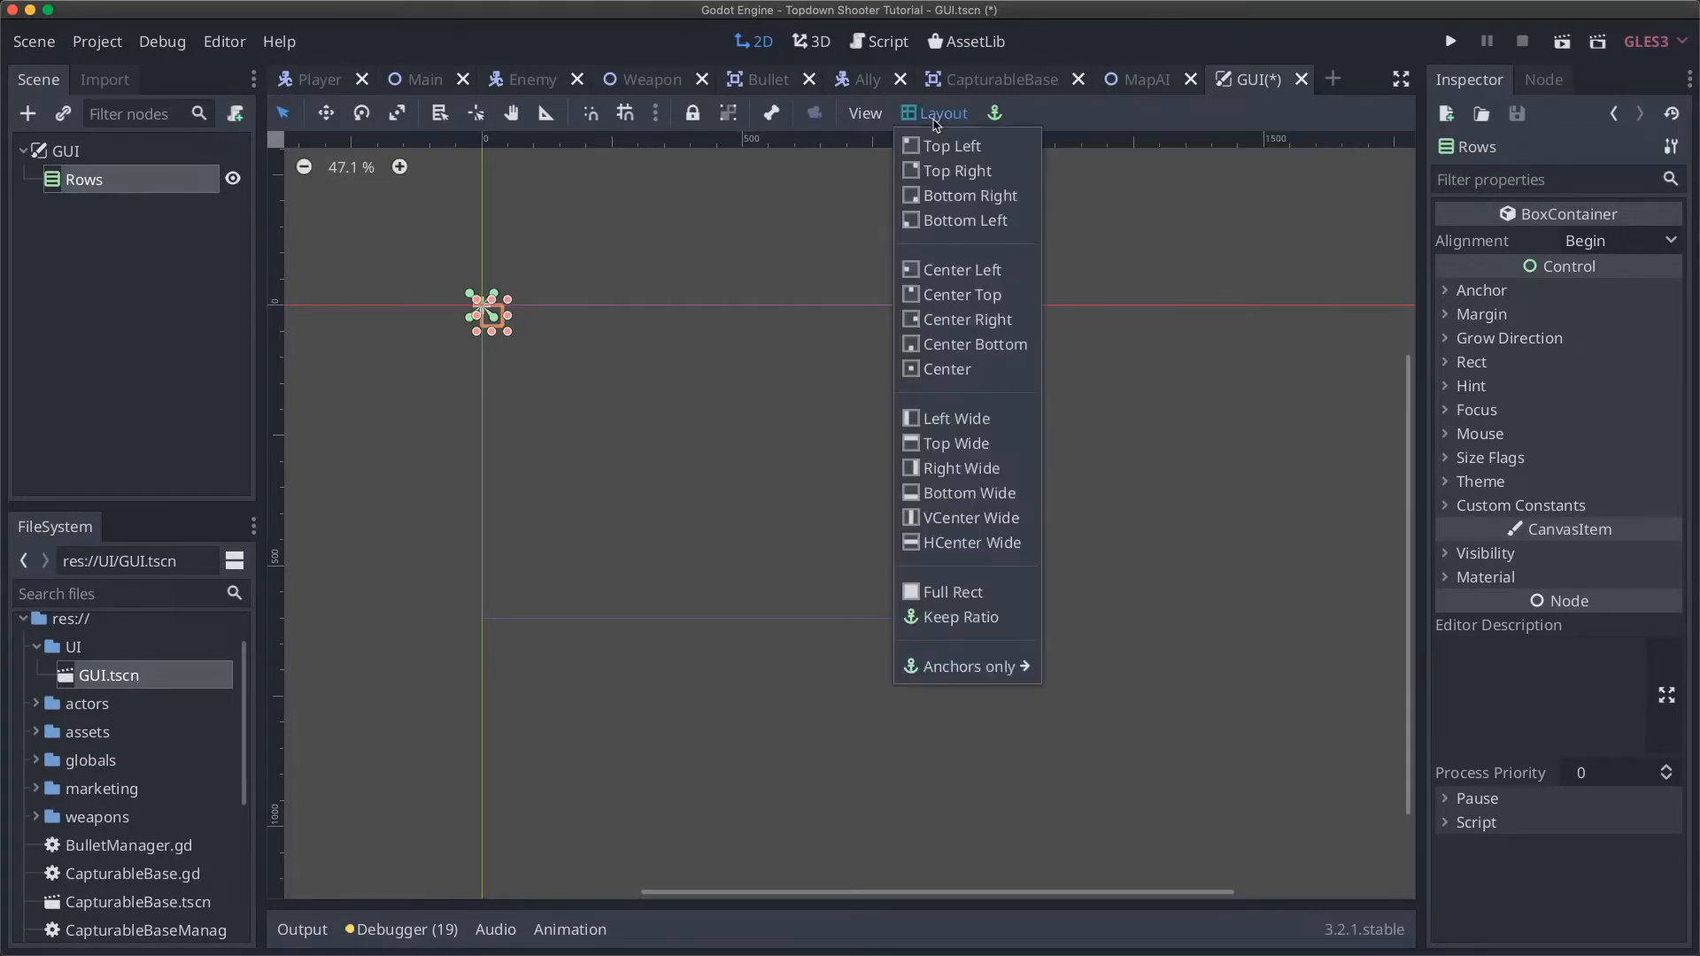
left_click(934, 120)
left_click(127, 178)
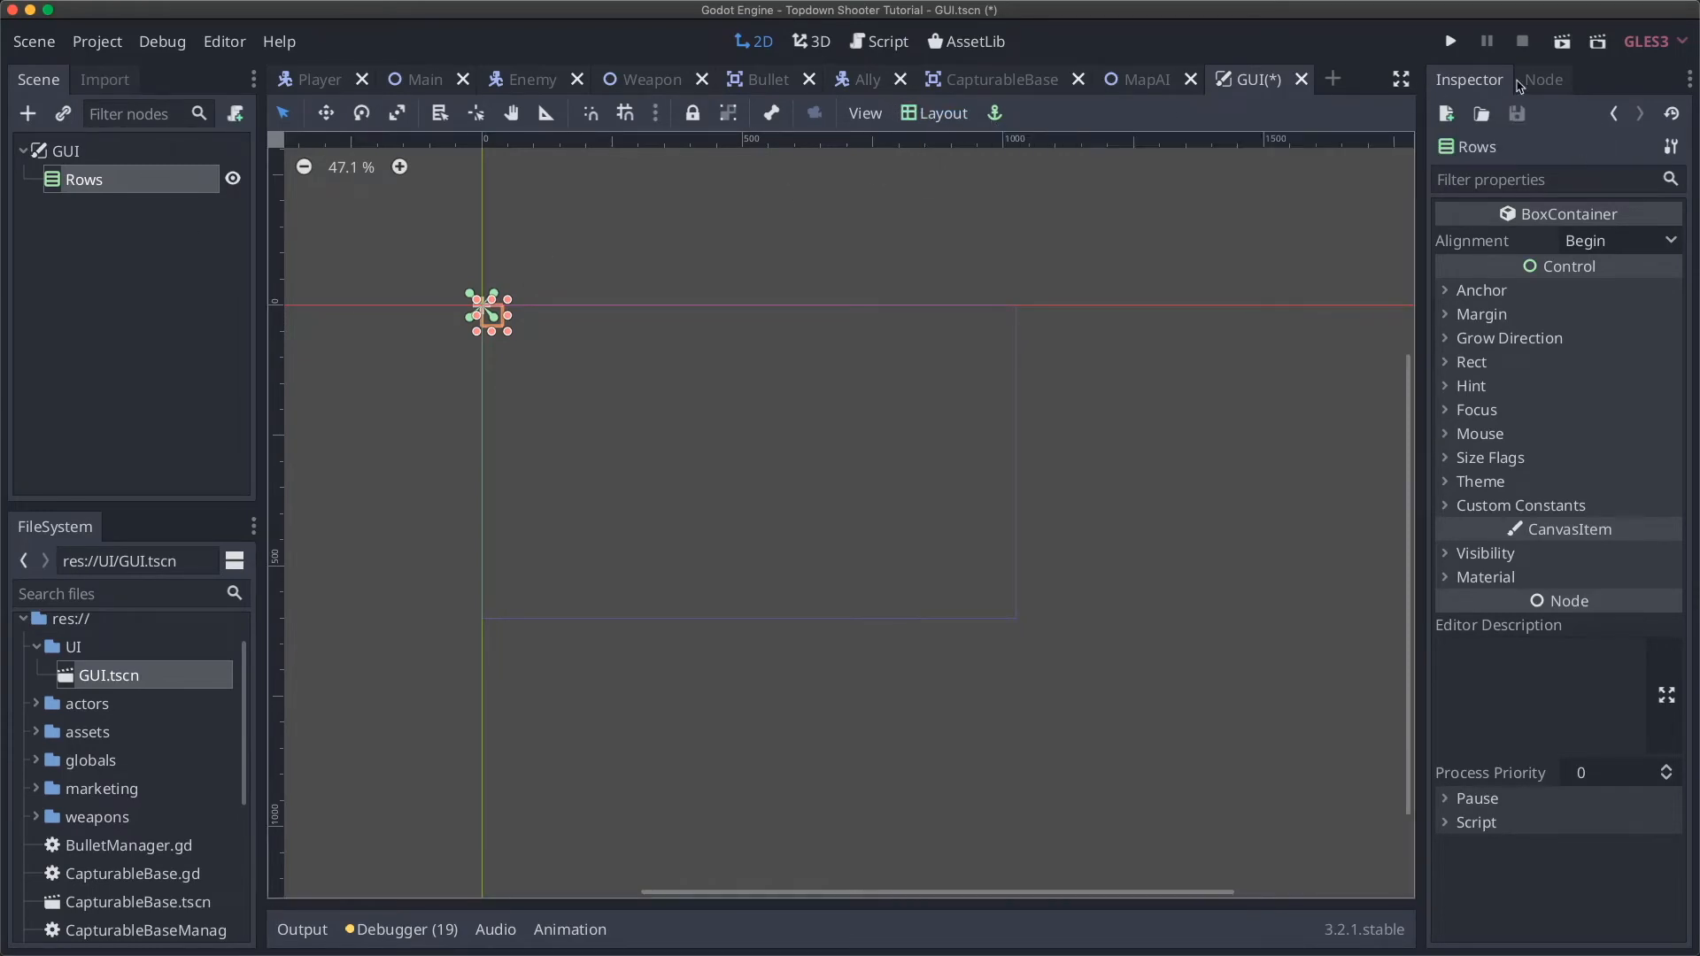
left_click(919, 123)
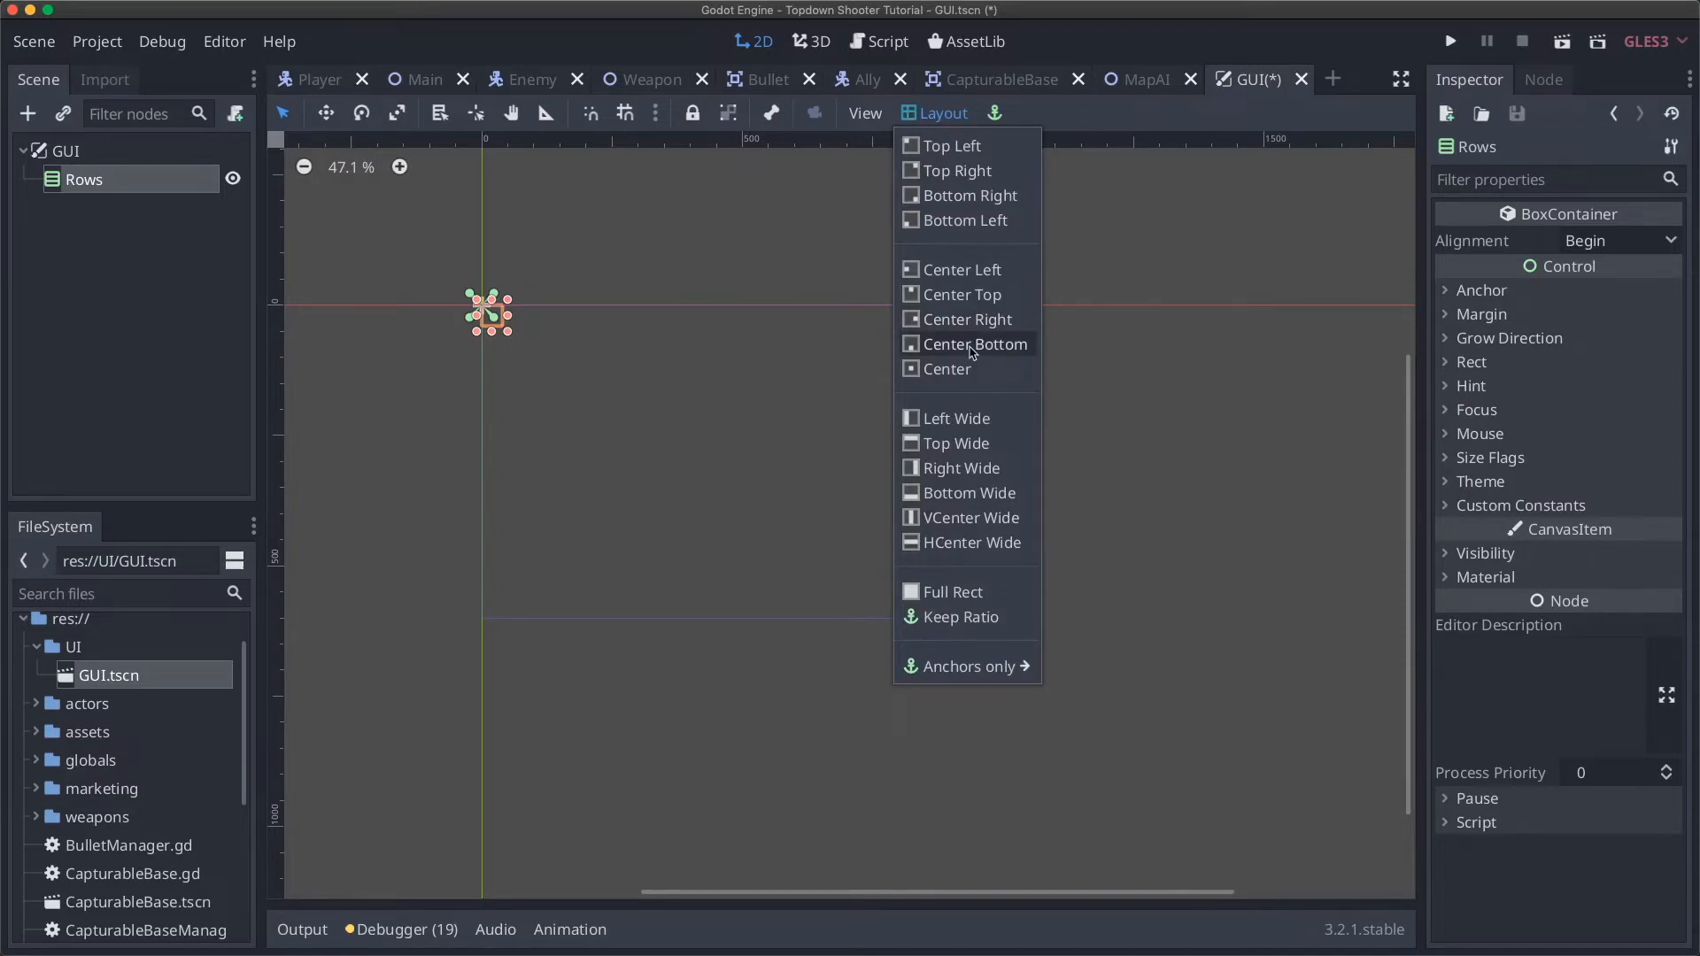
left_click(941, 147)
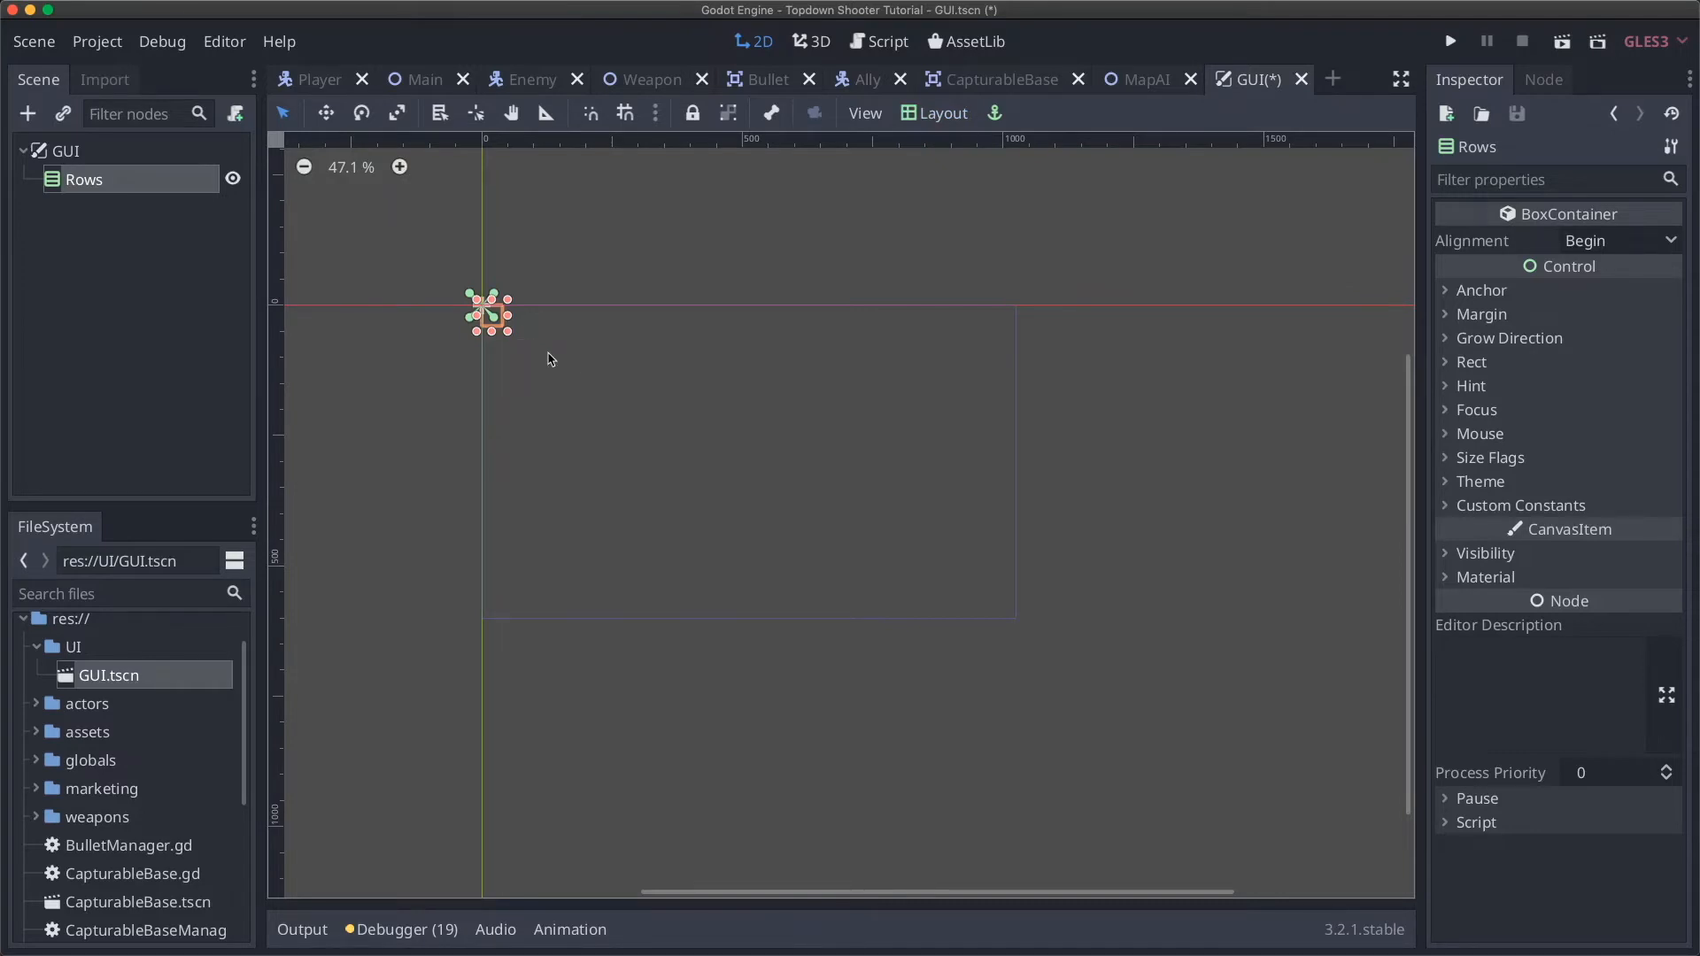
Step: Switch to Move mode with Rows selected and bring up the layout presets again
left_click(108, 153)
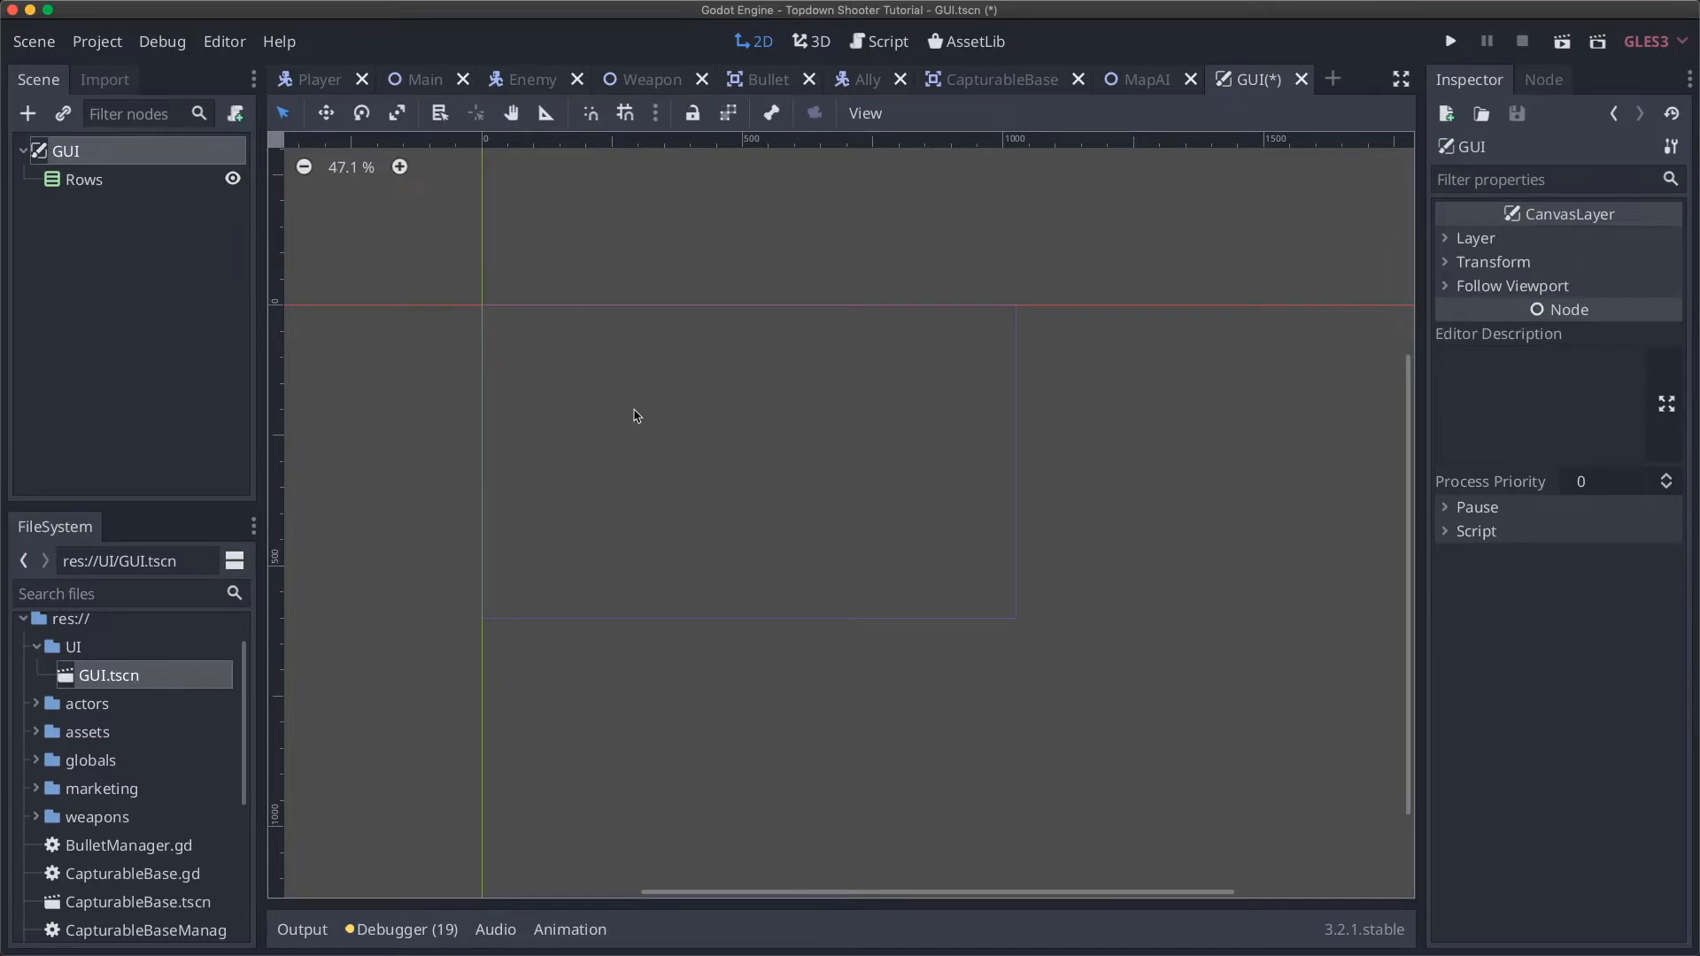
left_click(329, 115)
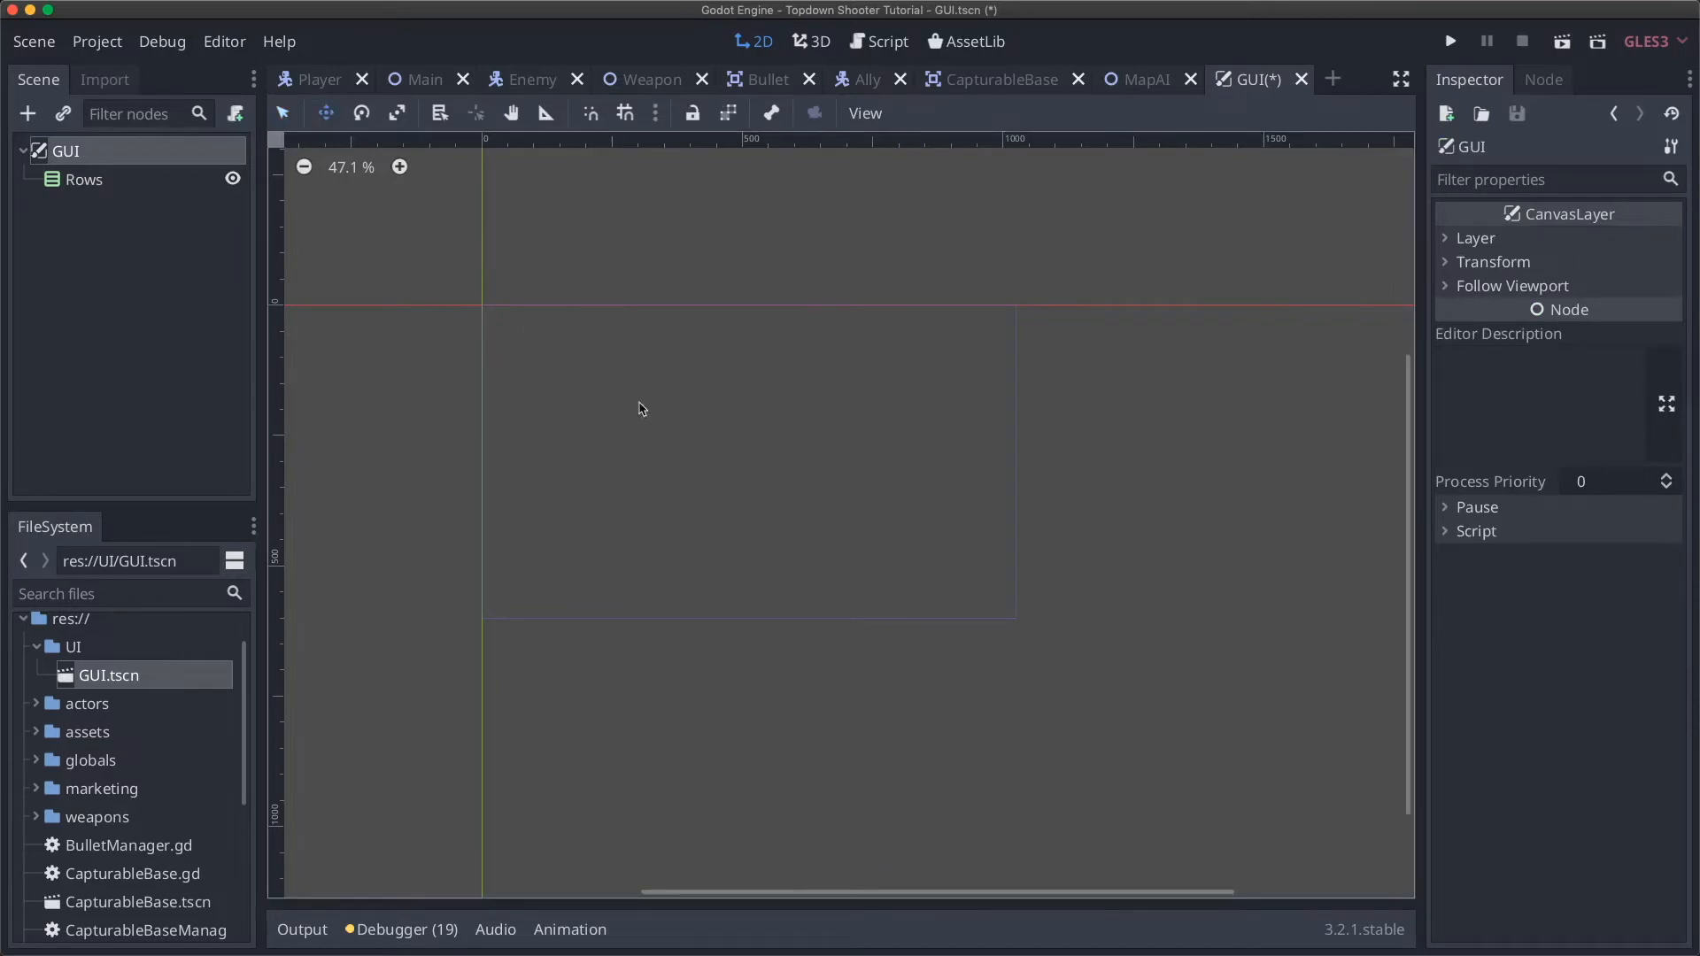
left_click(100, 181)
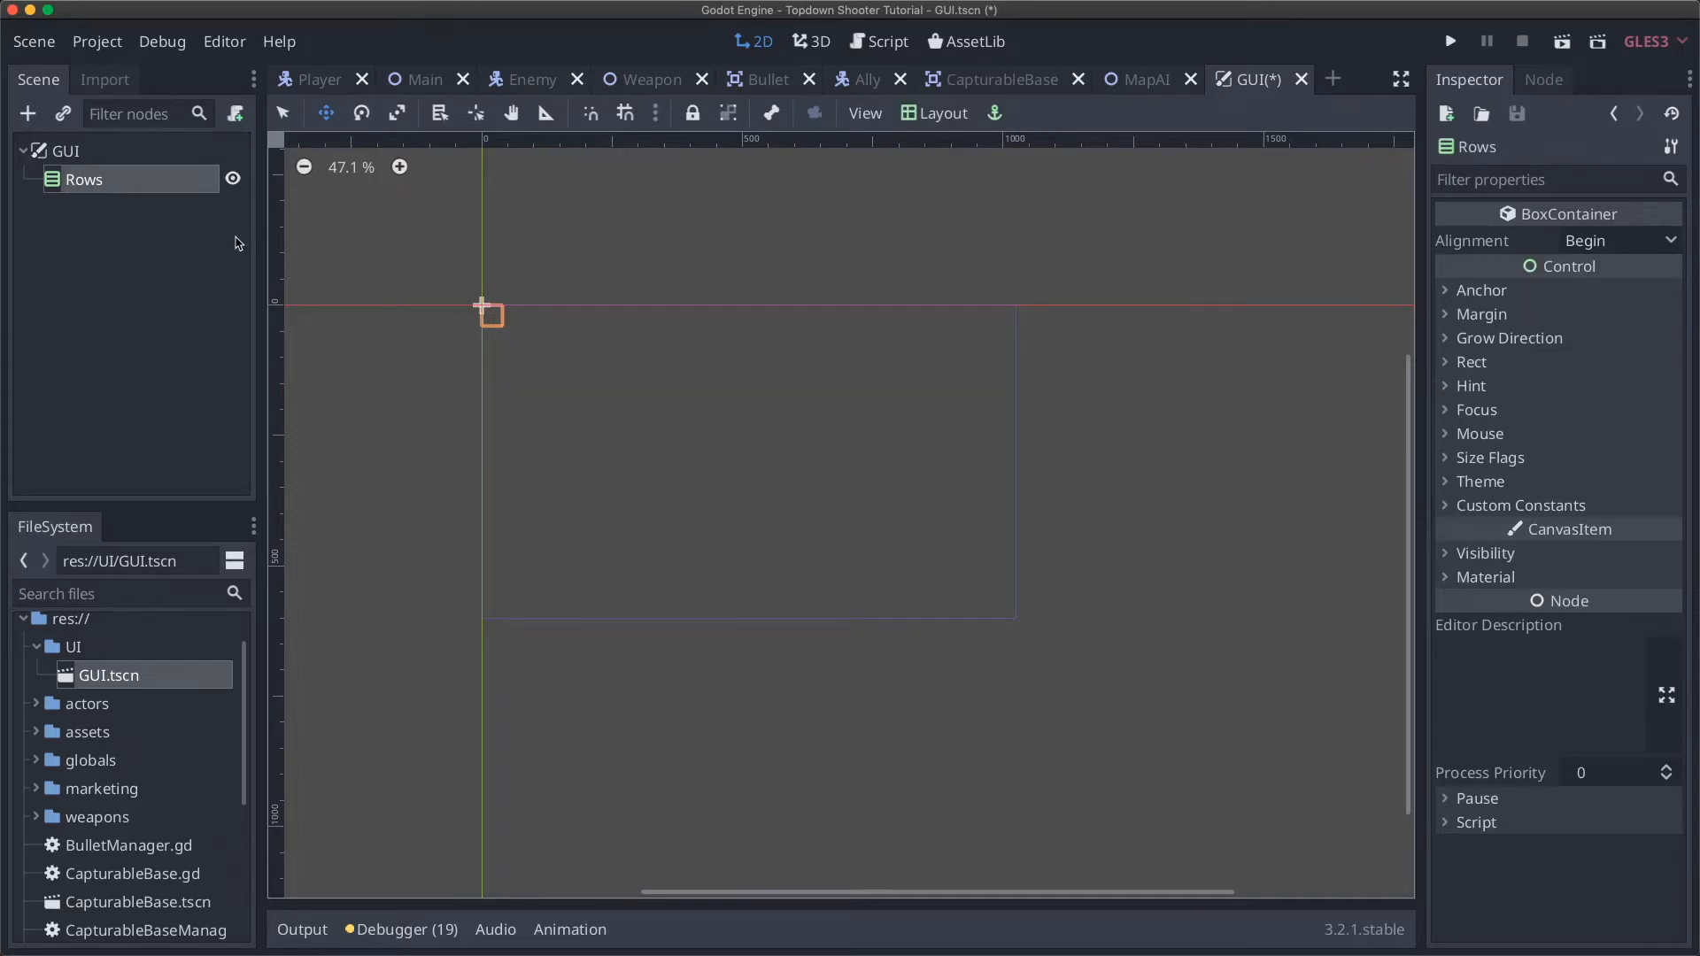
left_click(100, 153)
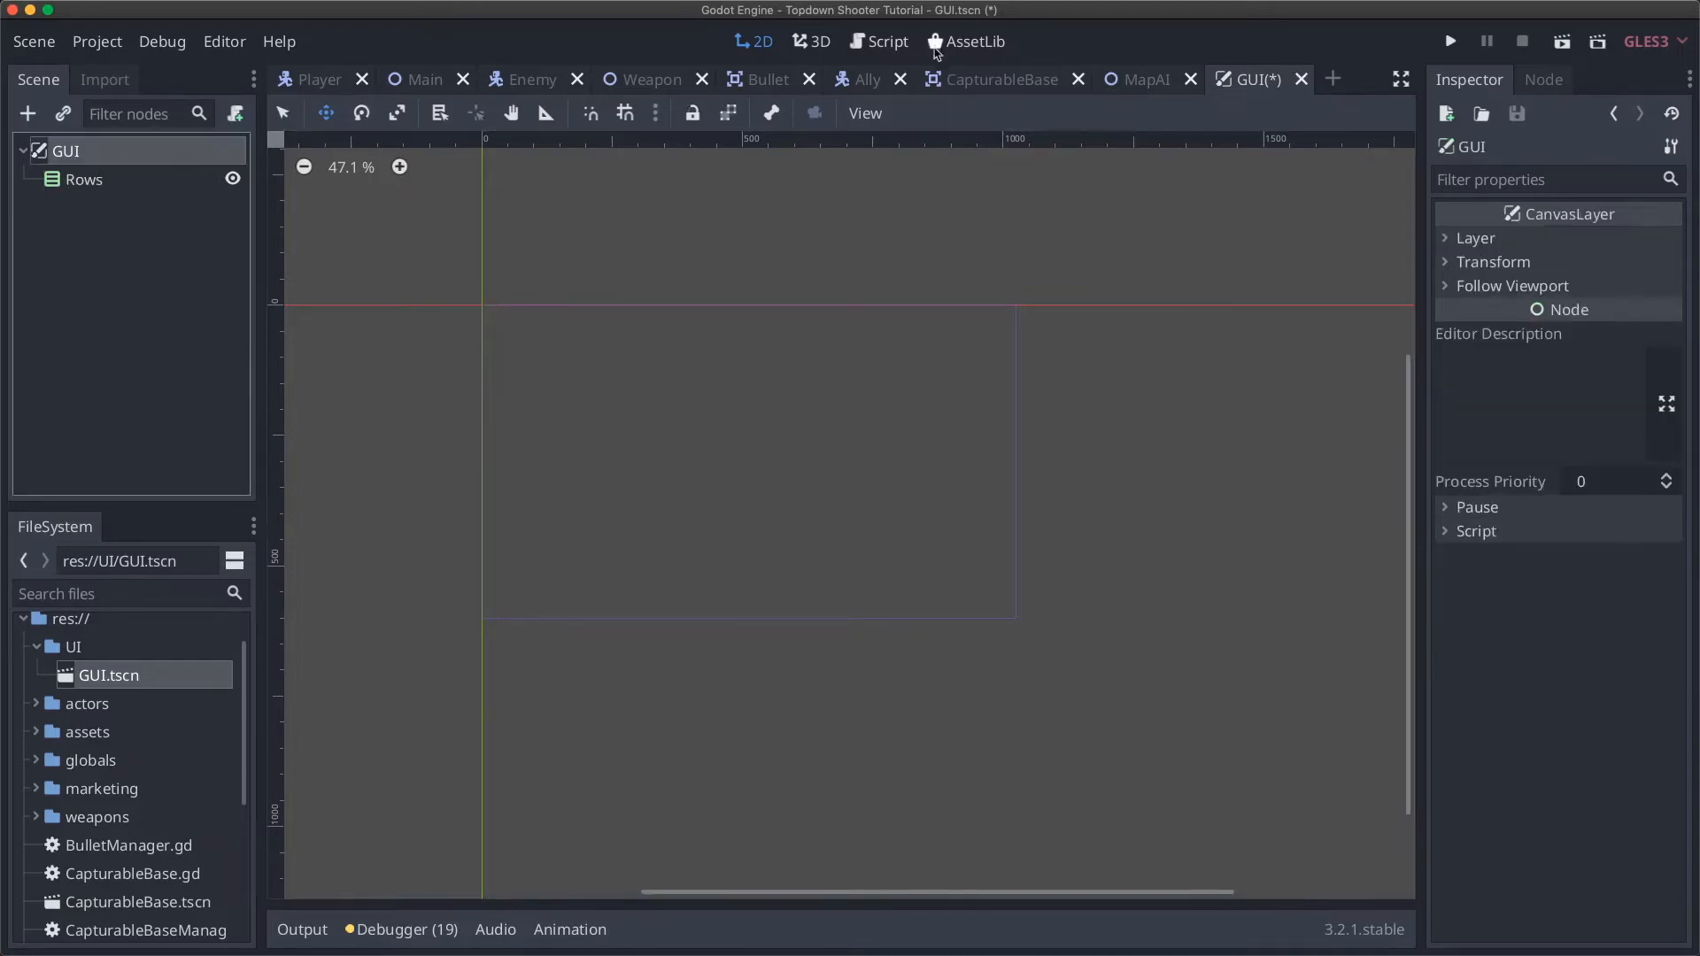
left_click(140, 186)
left_click(936, 113)
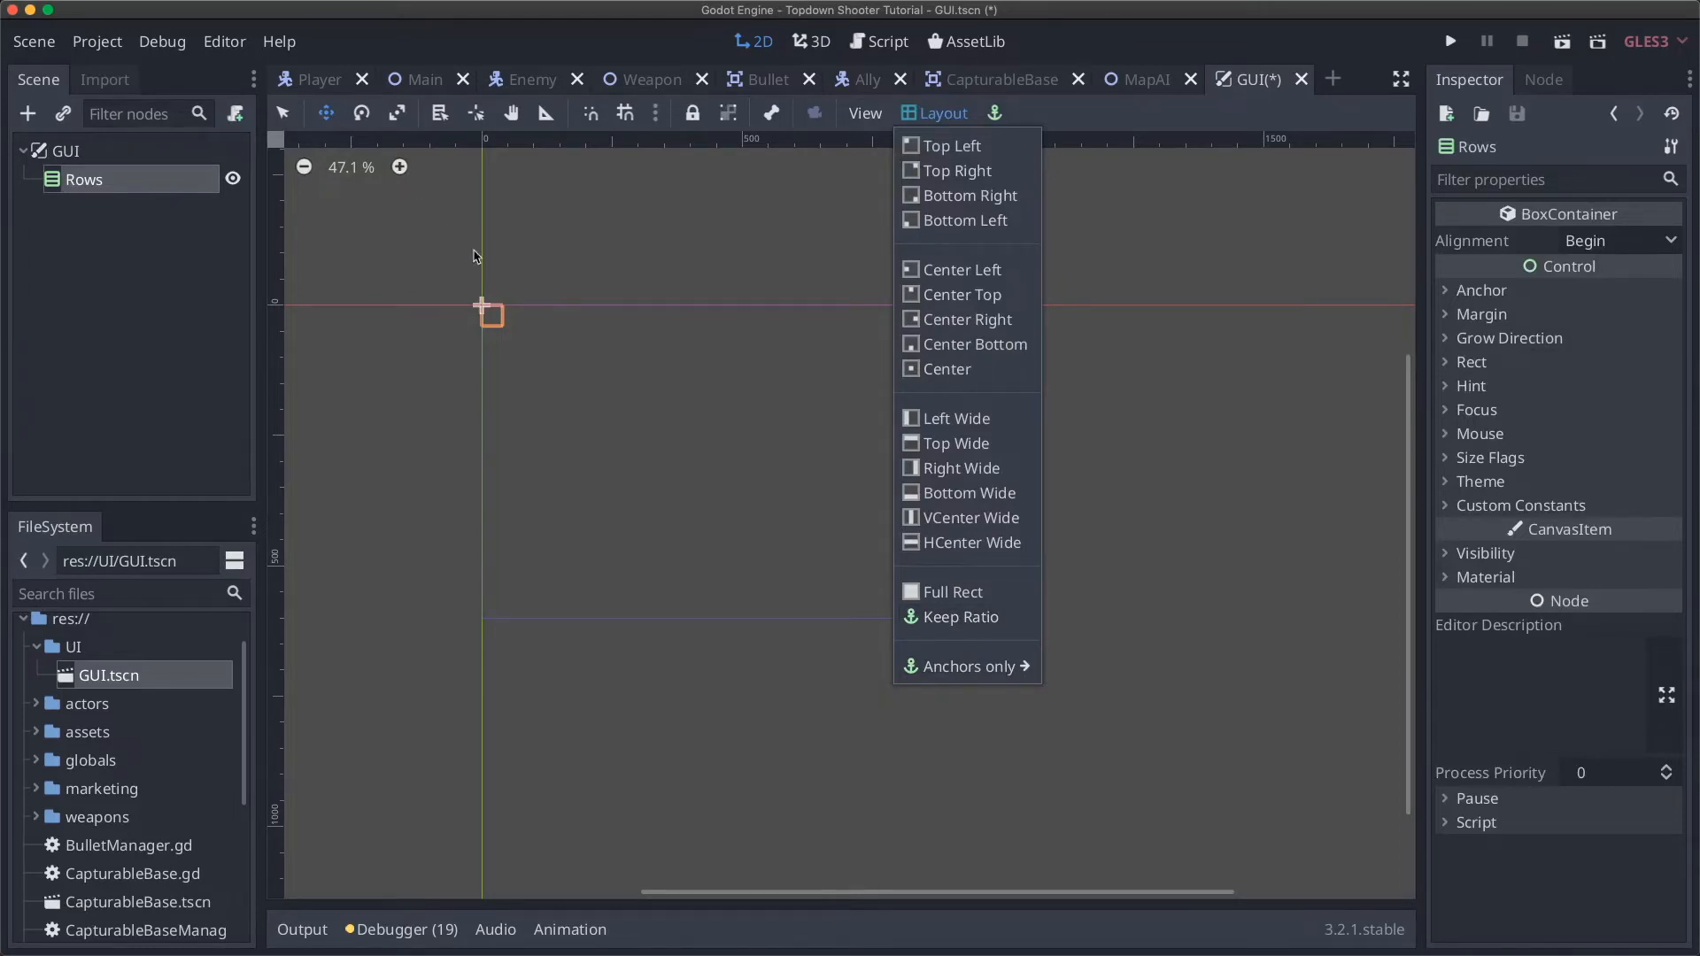
Step: Drag Rows down-right and anchor it Top Left, then undo the move
left_click(496, 319)
left_click_drag(501, 340, 642, 457)
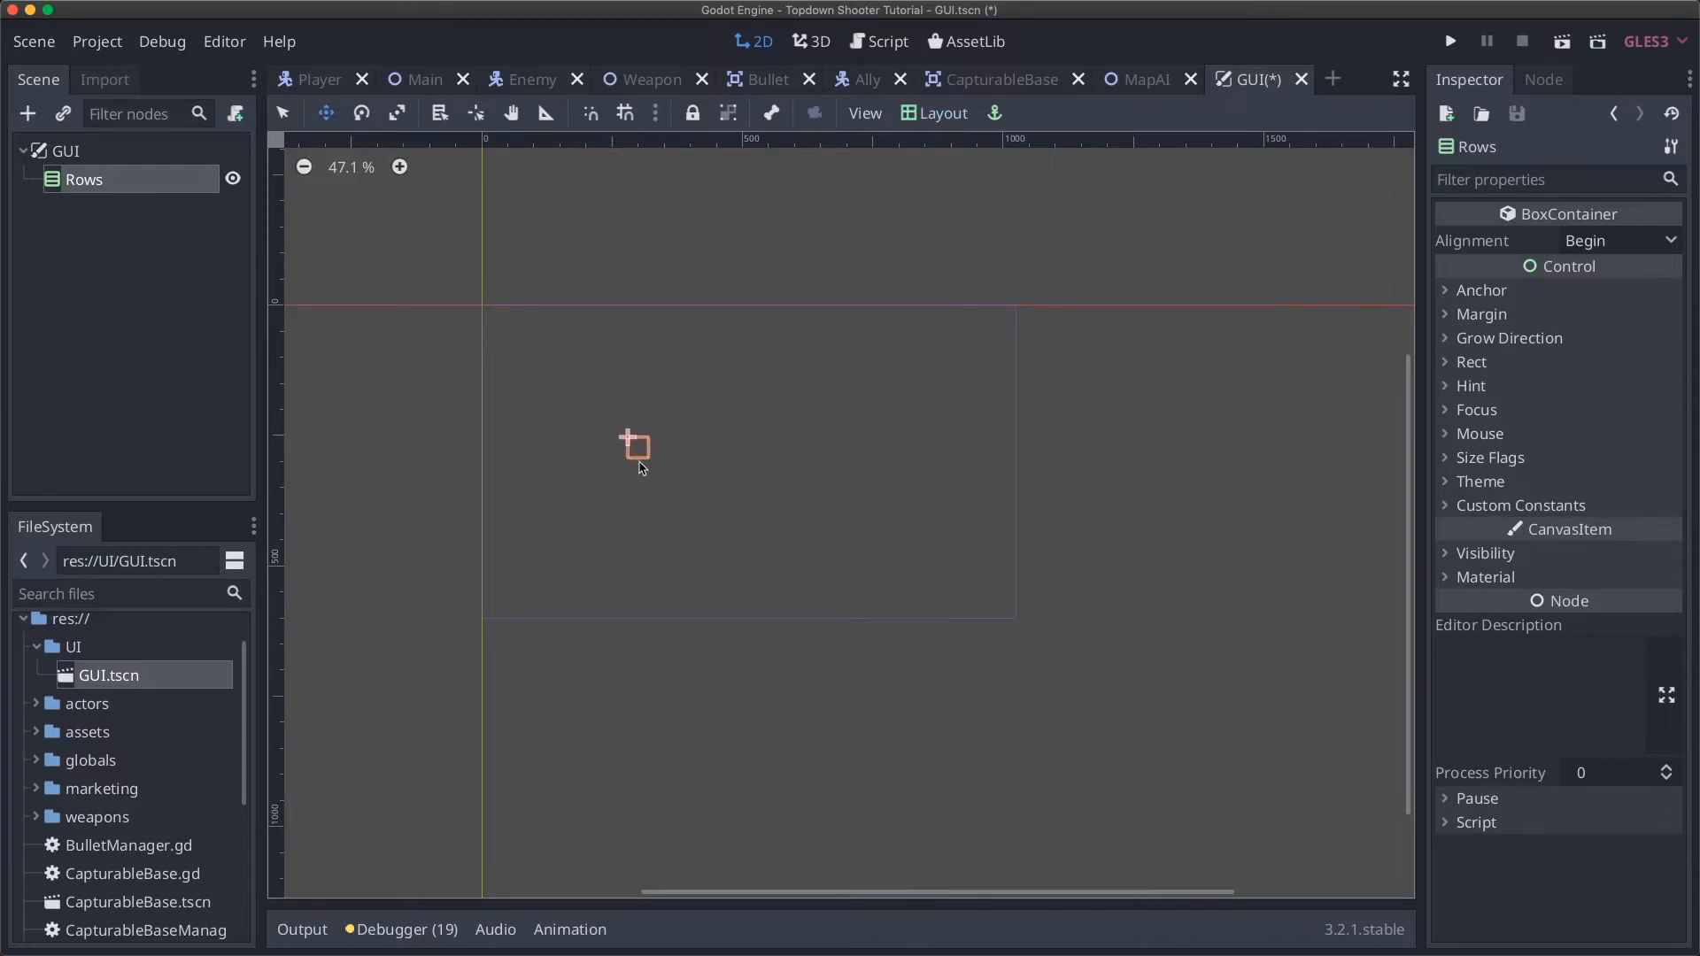
left_click(930, 120)
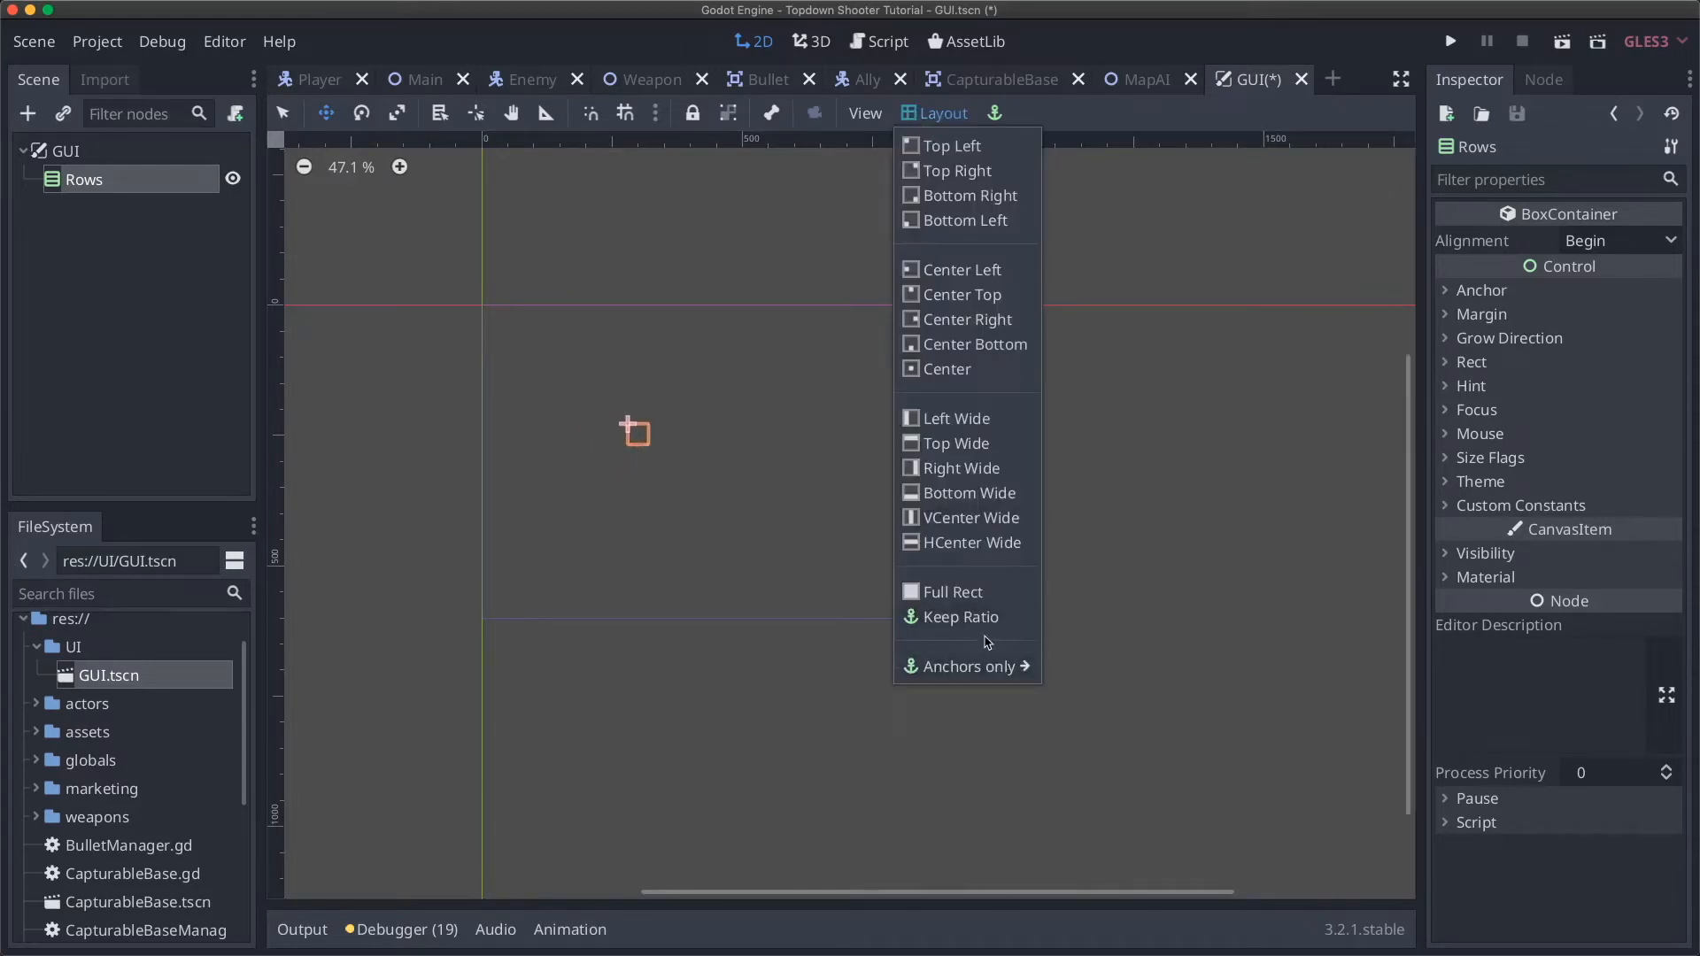
mouse_move(991, 665)
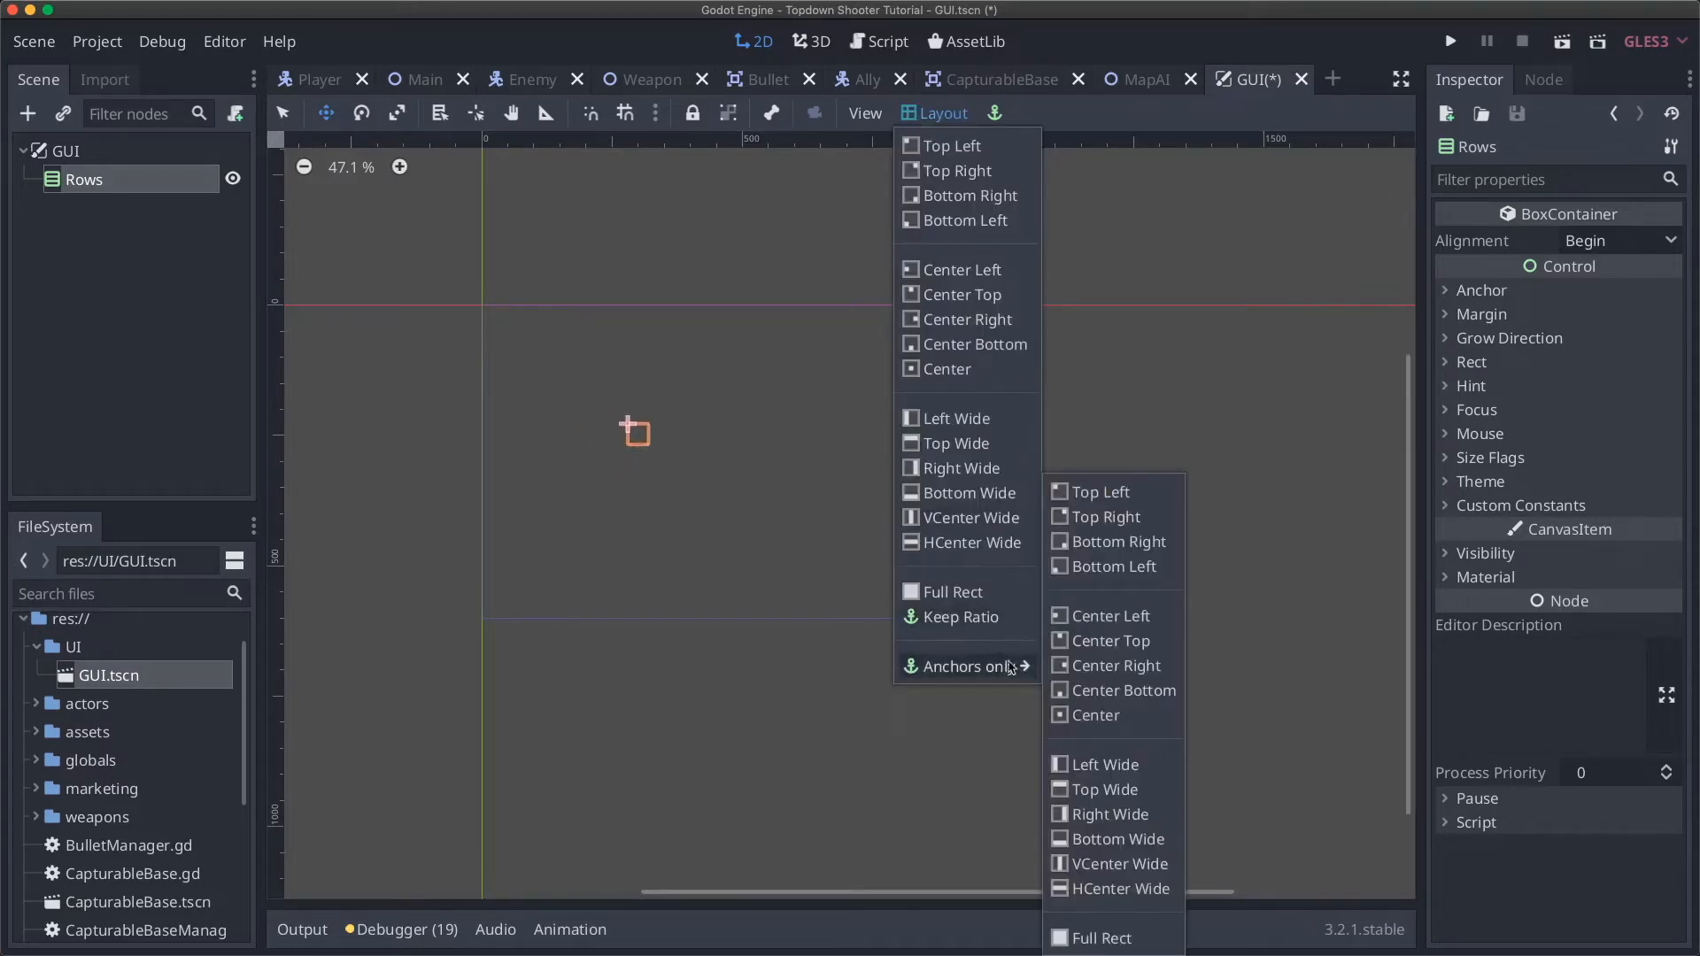
left_click(1090, 494)
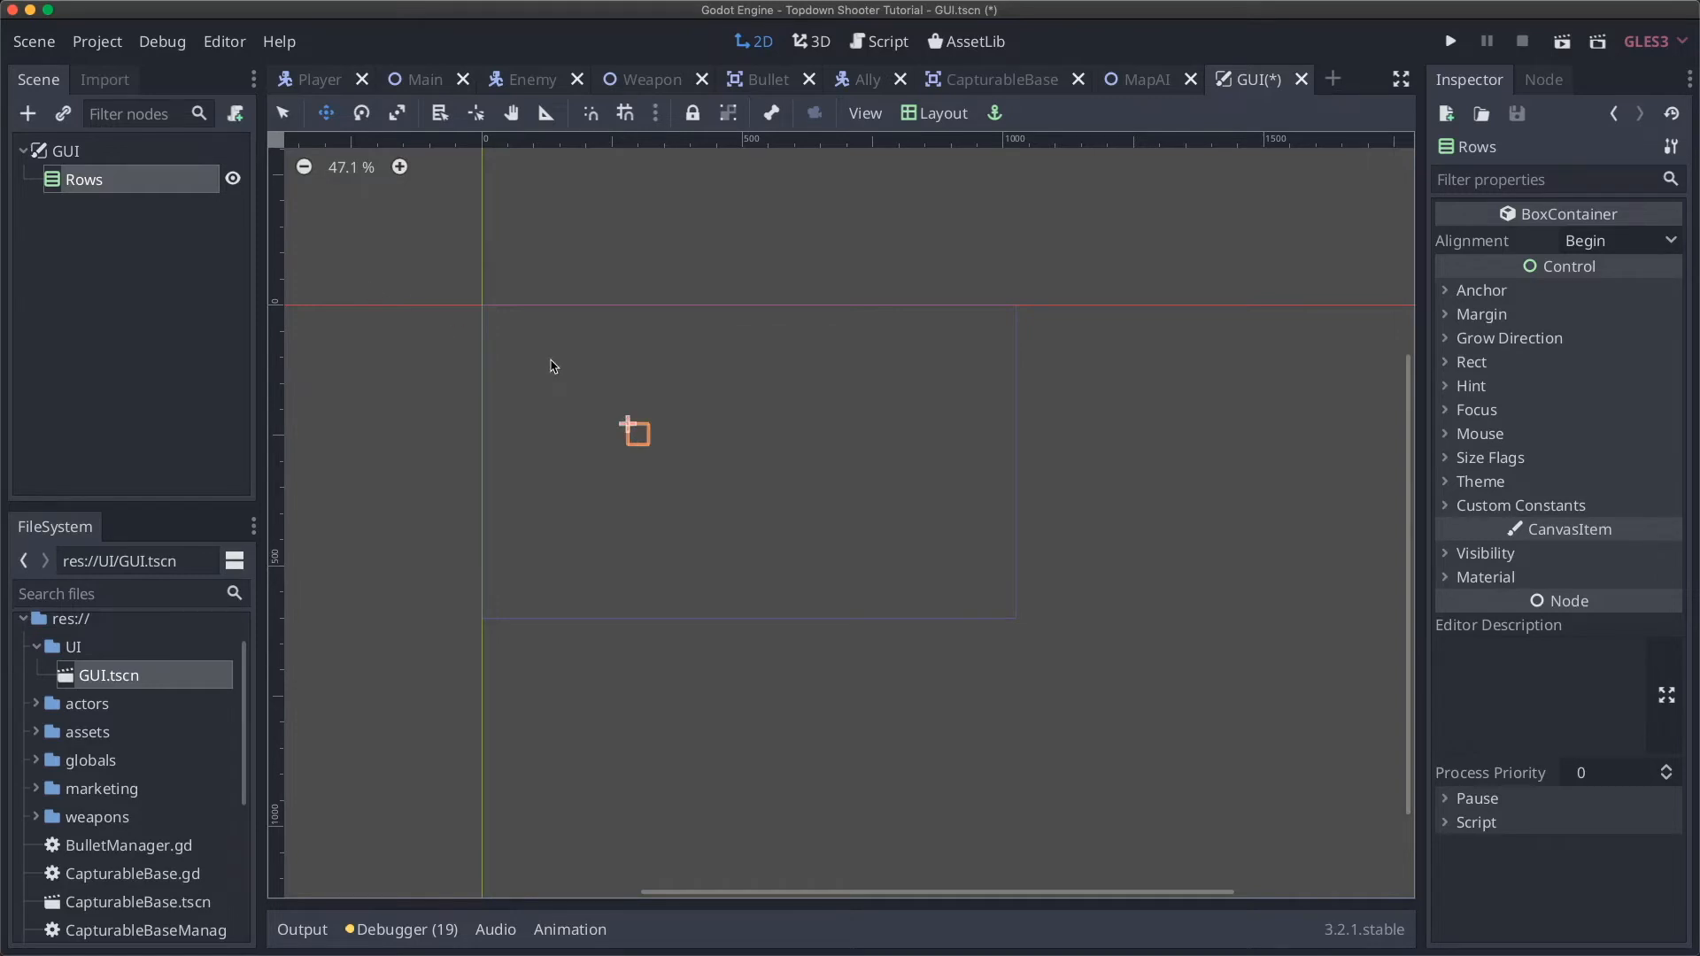
key("super+z")
Step: Apply the Full Rect layout preset so Rows fills the viewport
left_click(934, 117)
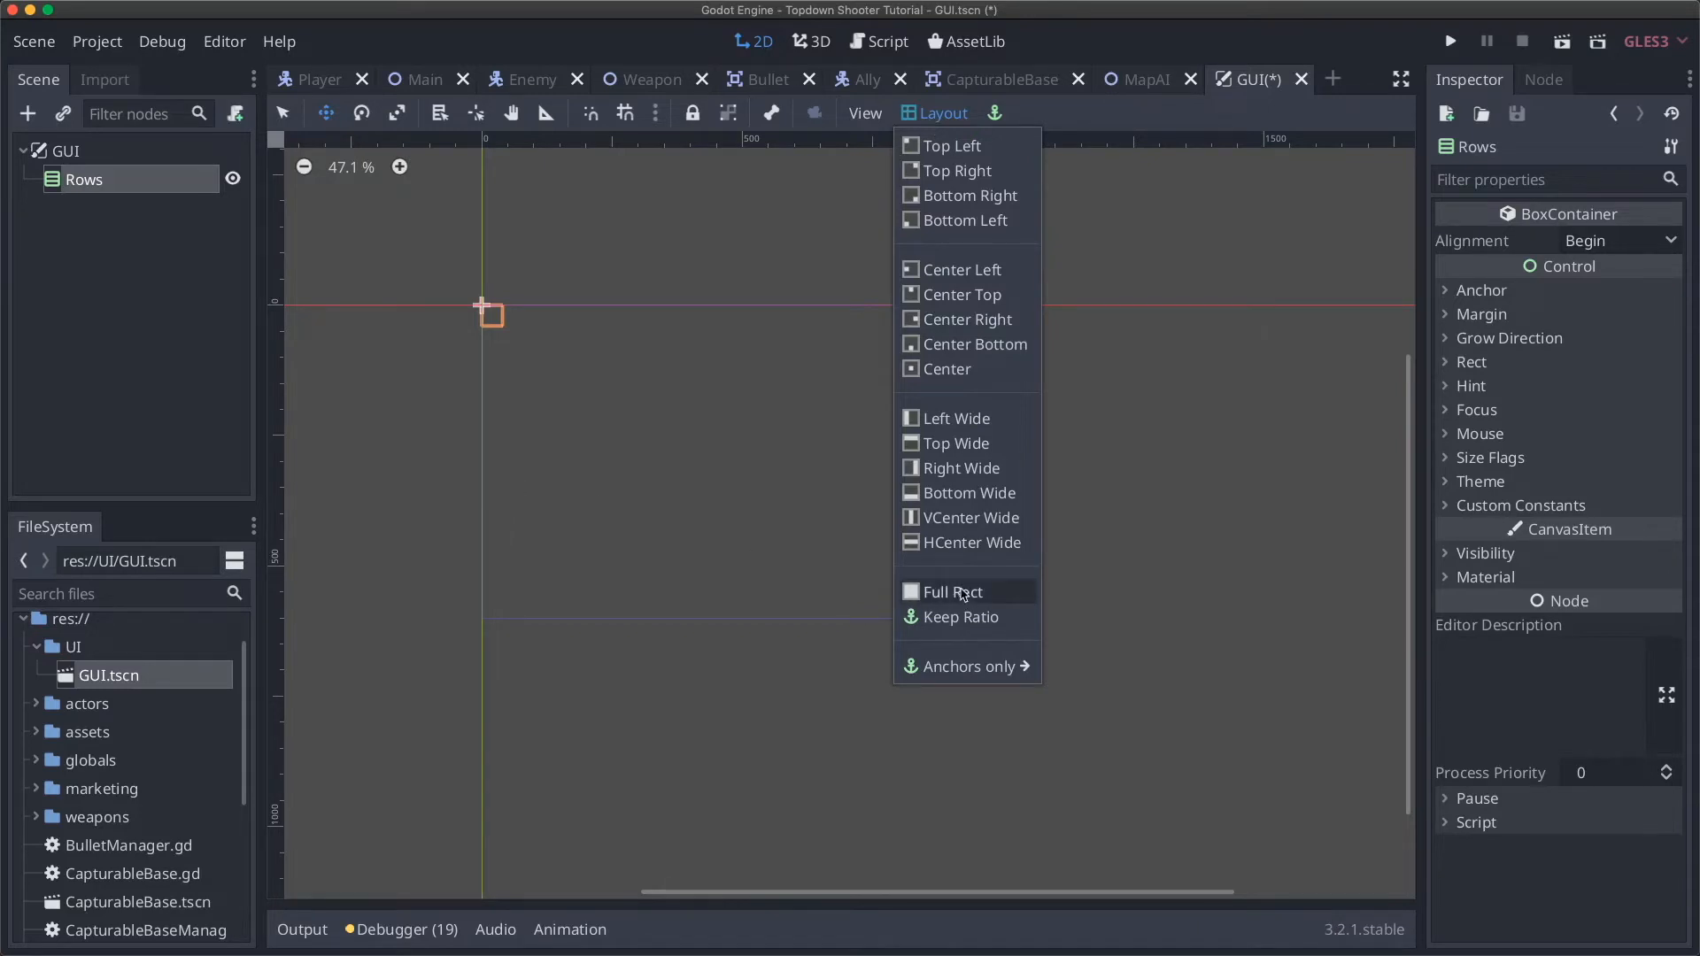
left_click(964, 595)
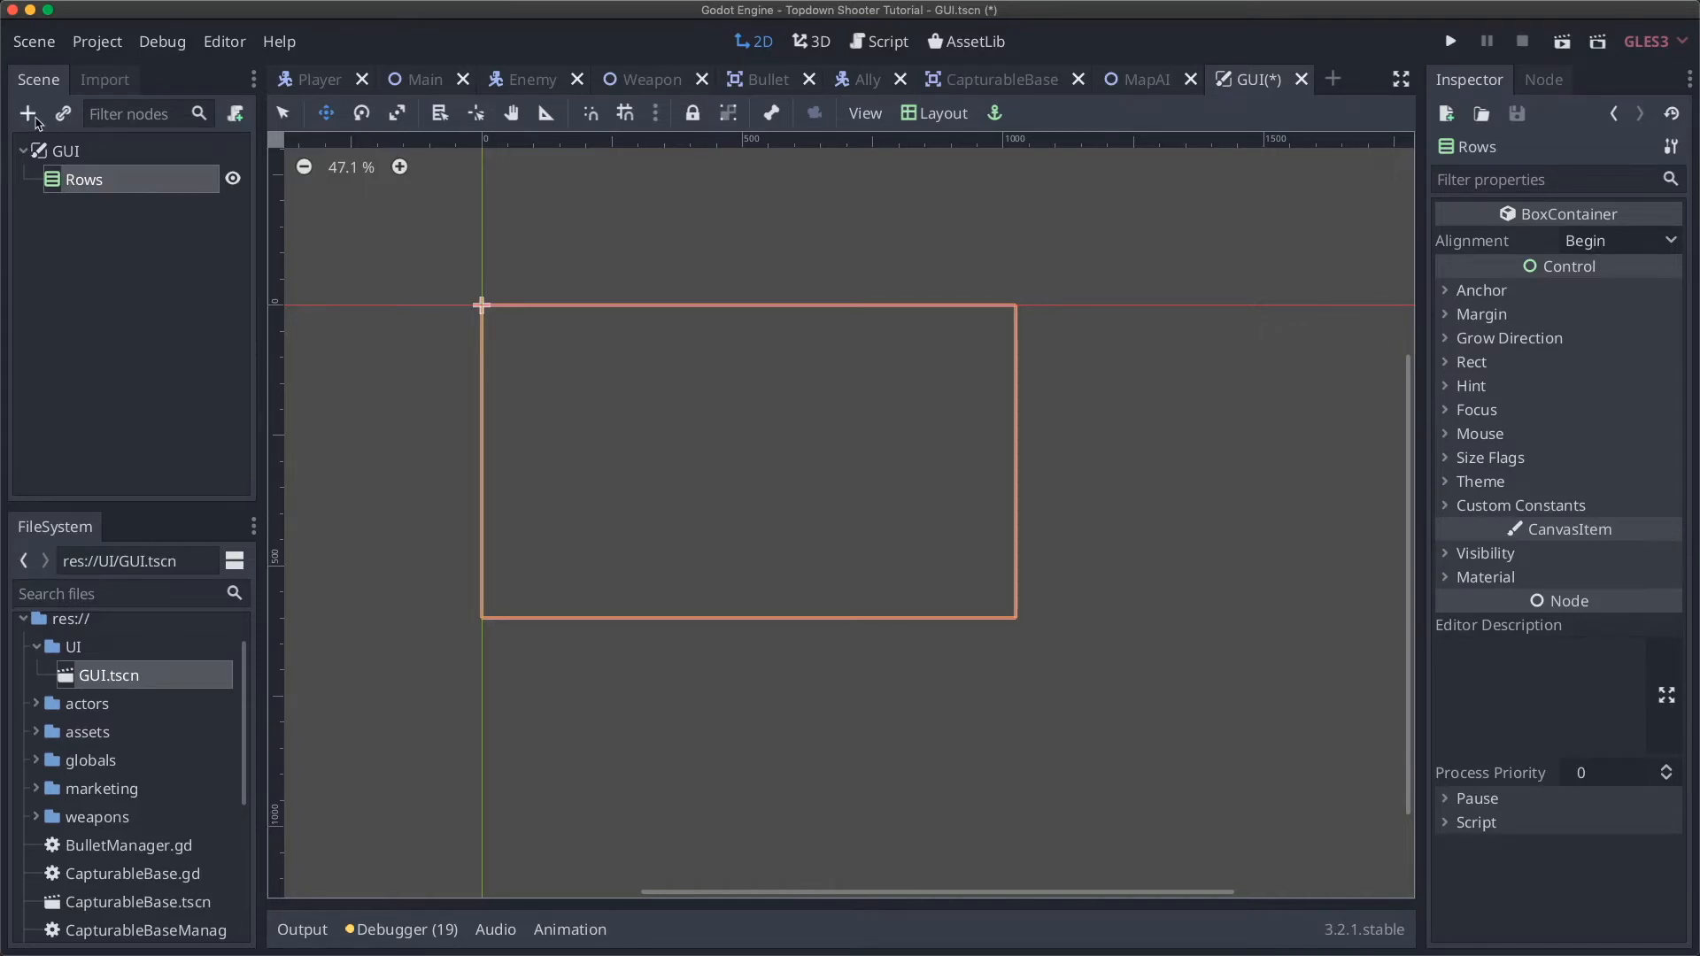
left_click(34, 119)
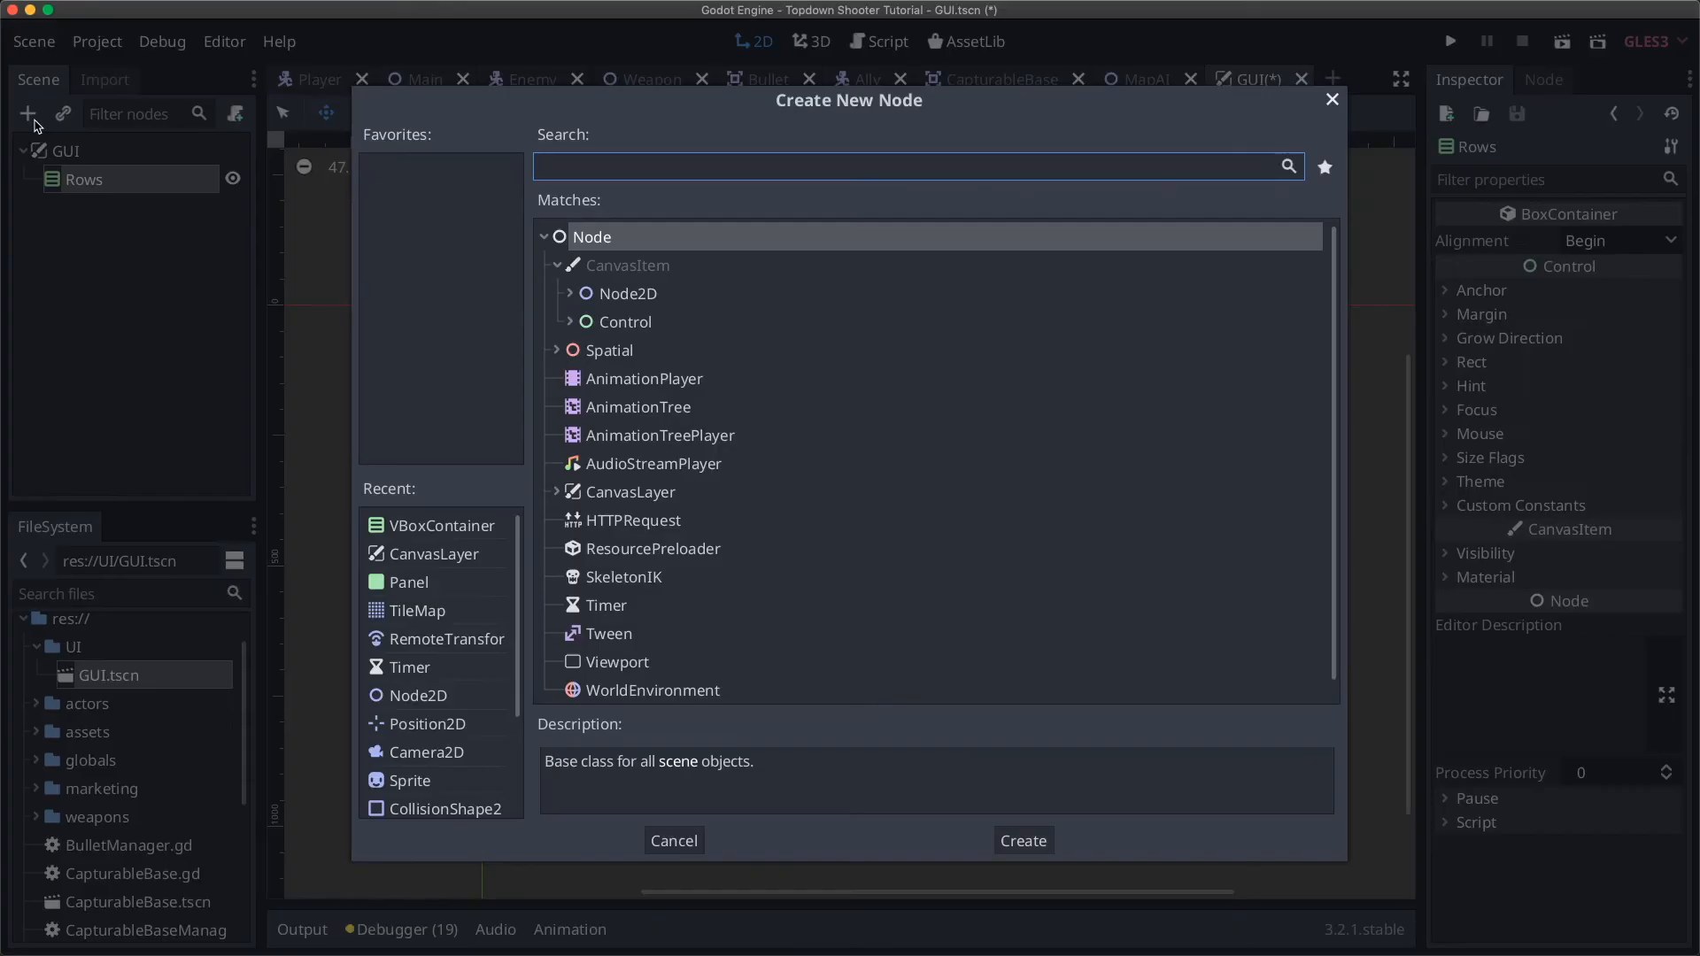
Step: Add an HBoxContainer under Rows from Control > Container > BoxContainer
left_click(572, 322)
scroll(700, 426, "down", 4)
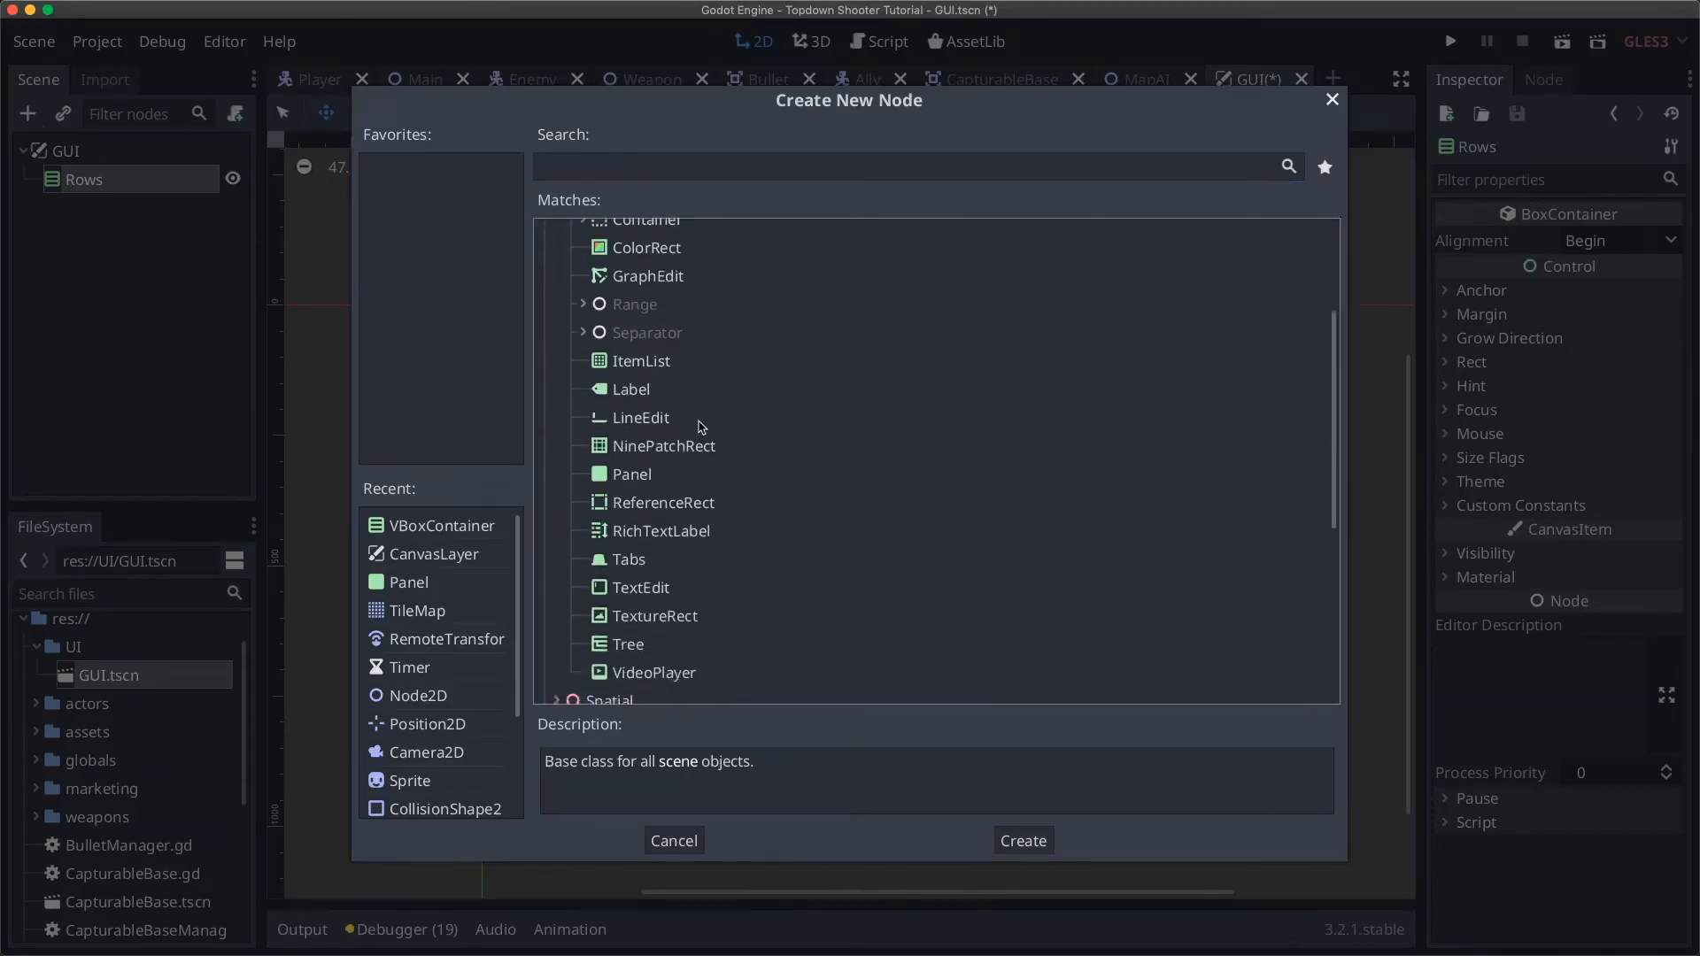
scroll(702, 427, "up", 4)
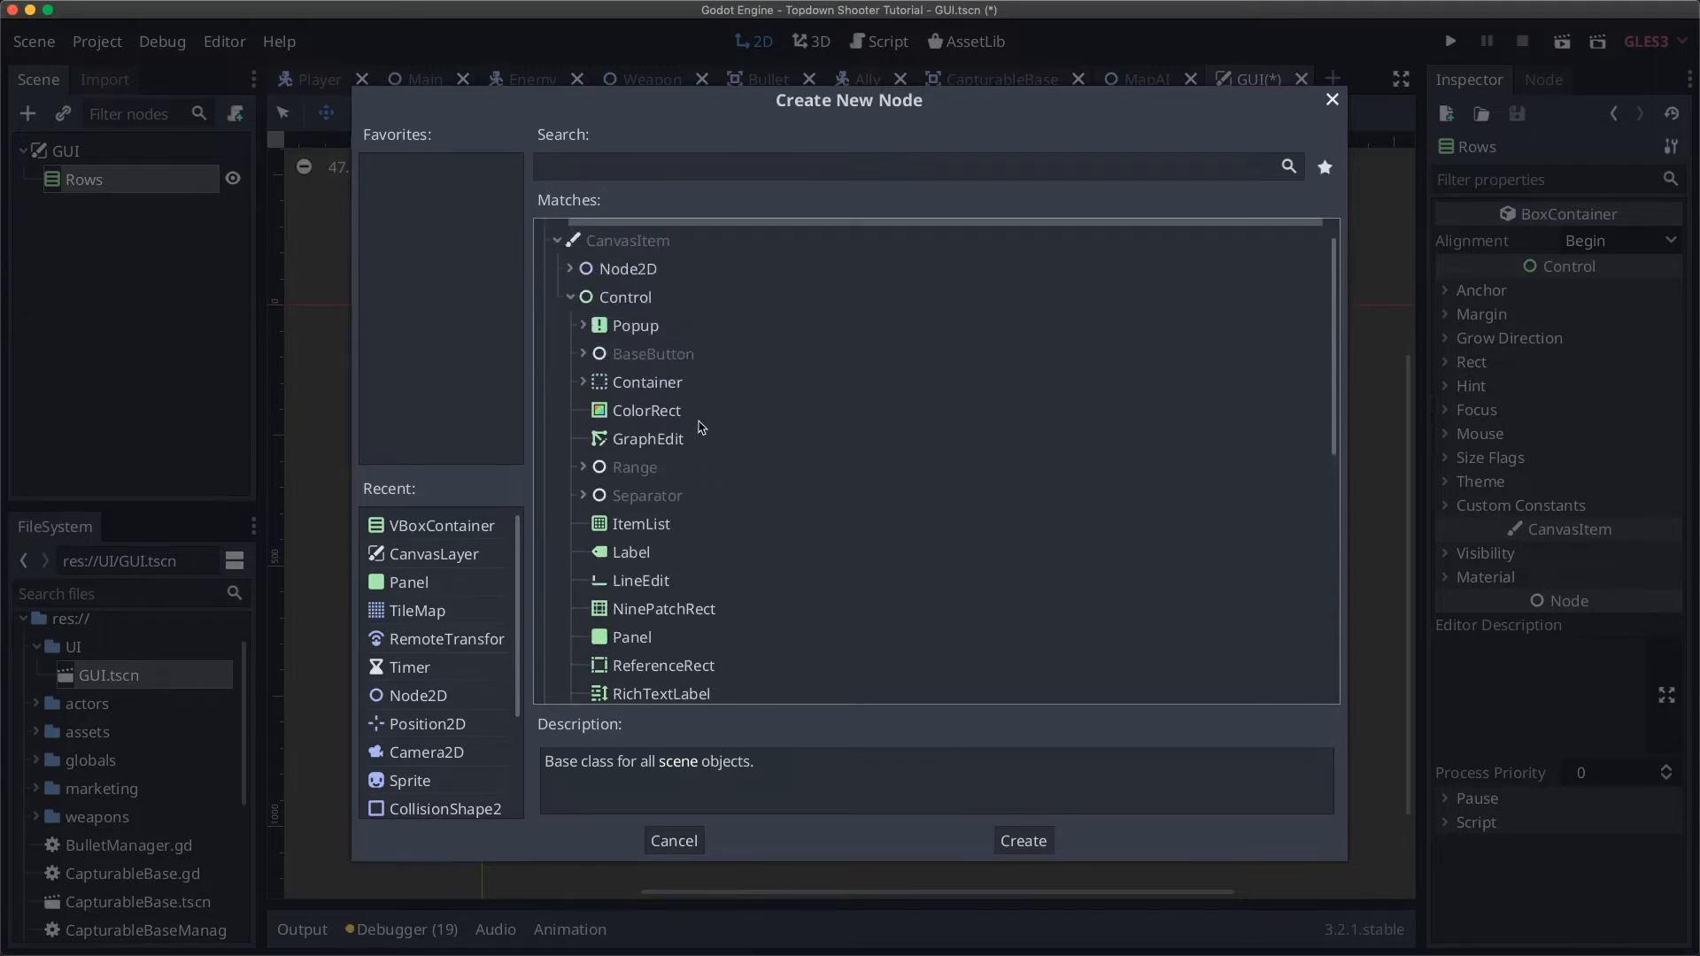
left_click(584, 385)
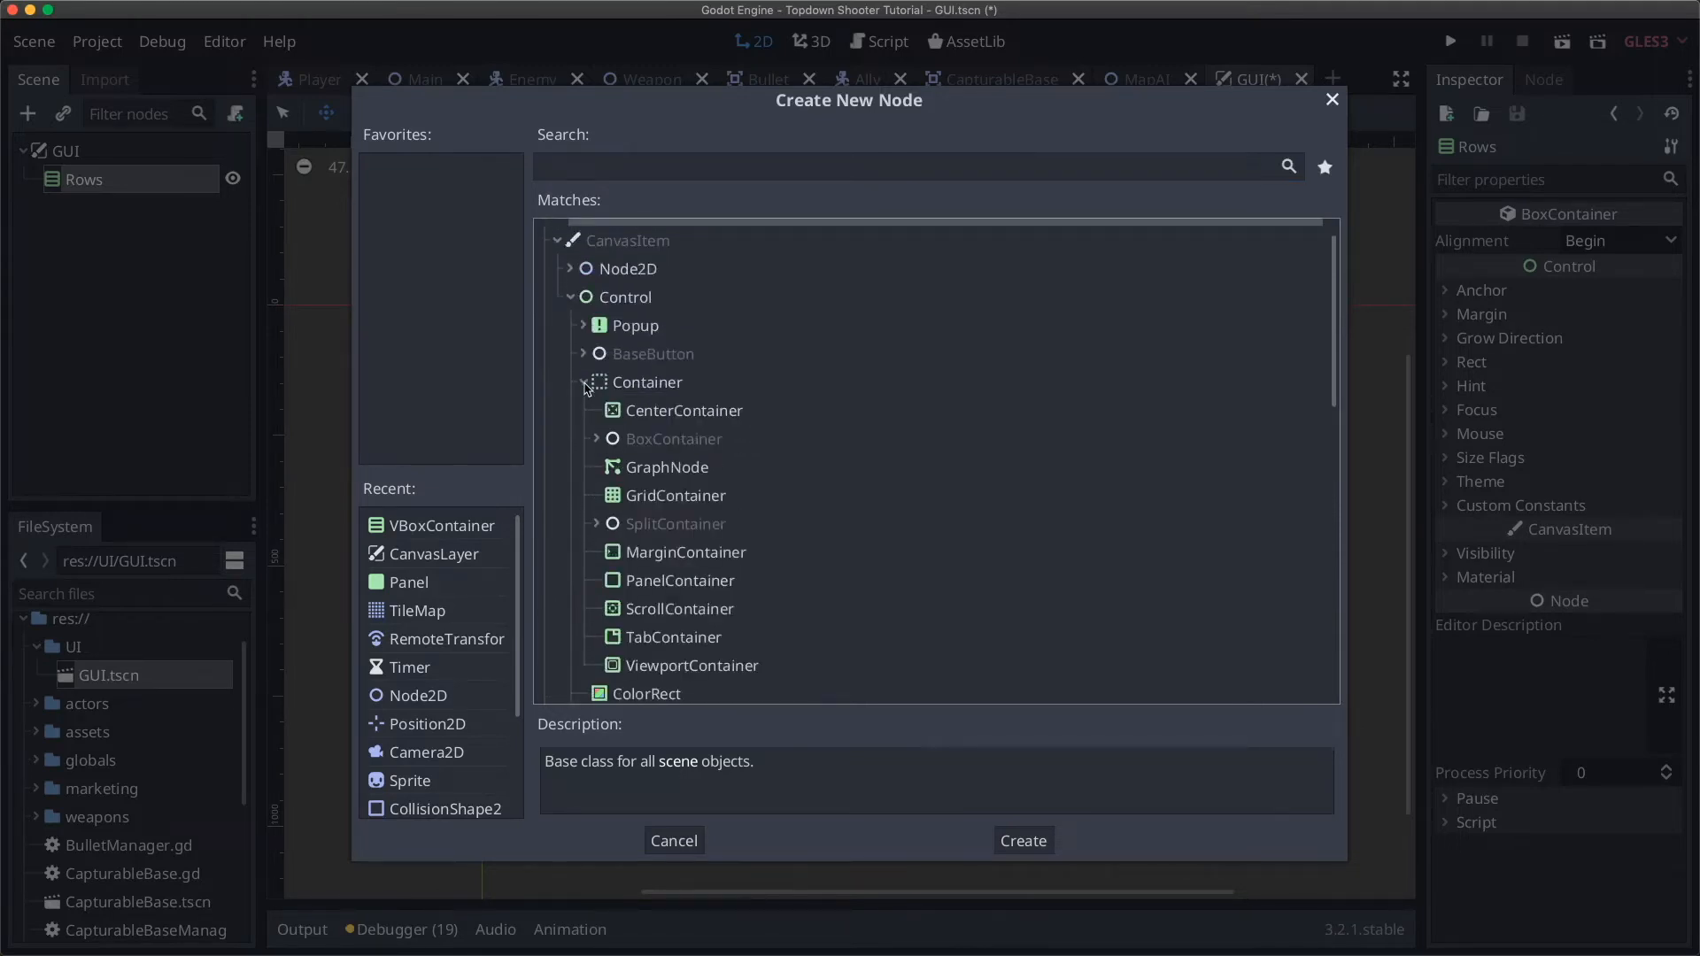
scroll(800, 530, "down", 2)
scroll(800, 530, "up", 2)
left_click(597, 425)
left_click(681, 489)
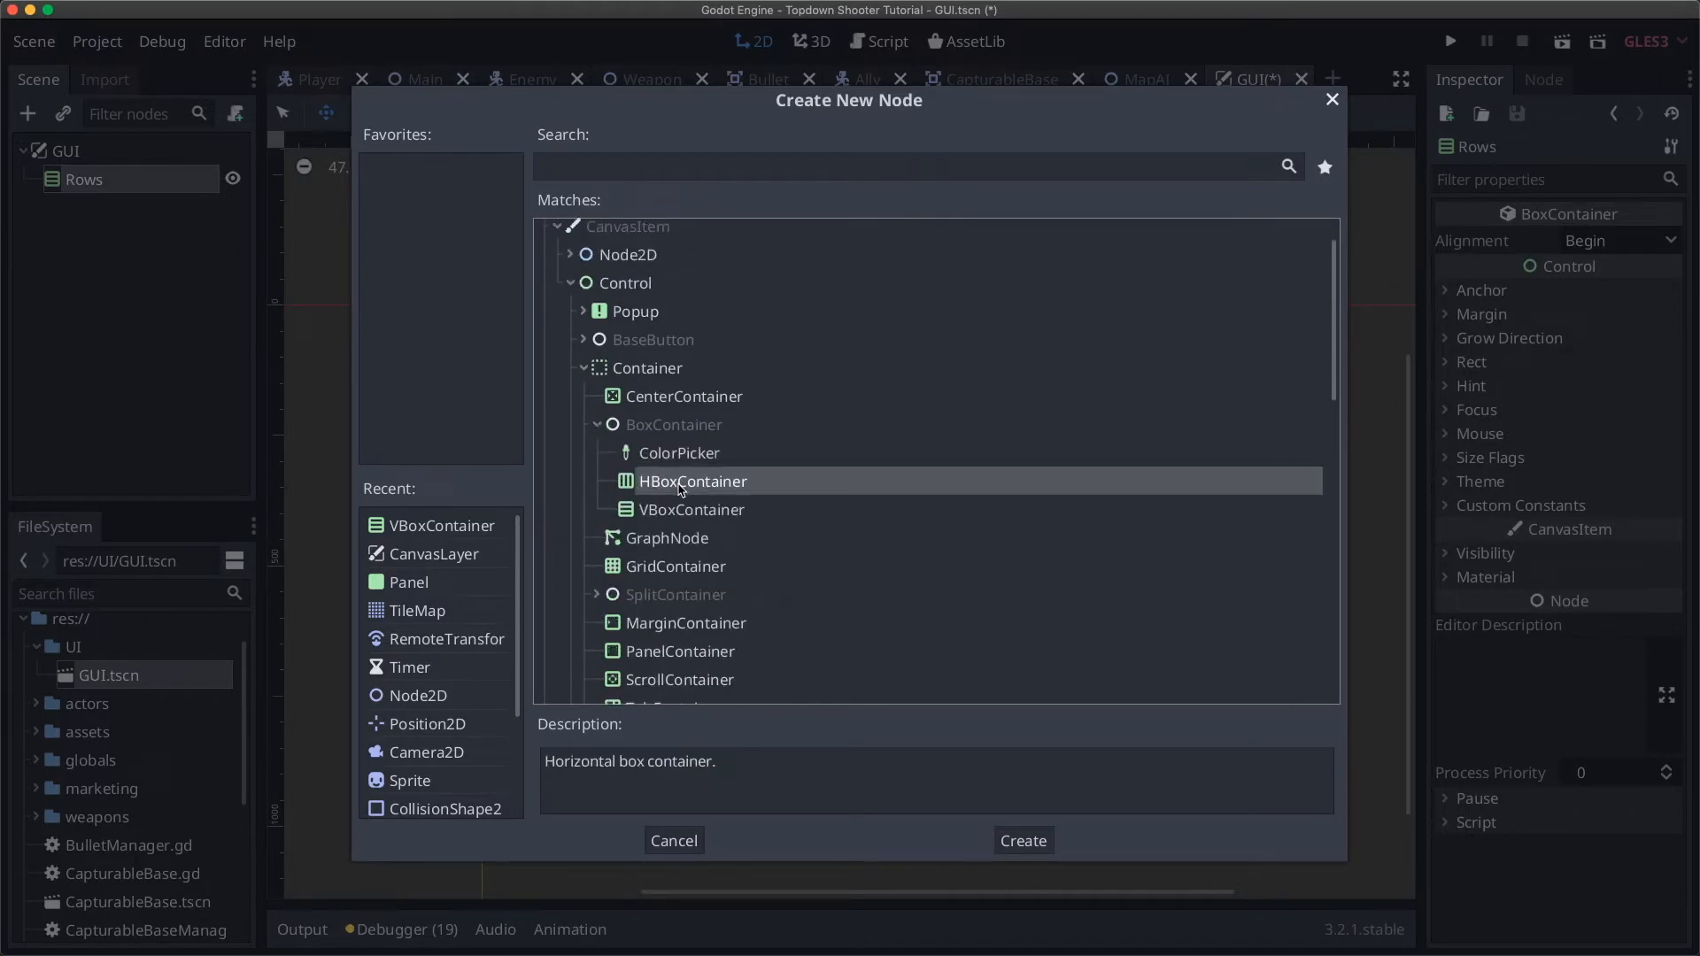
left_click(1023, 840)
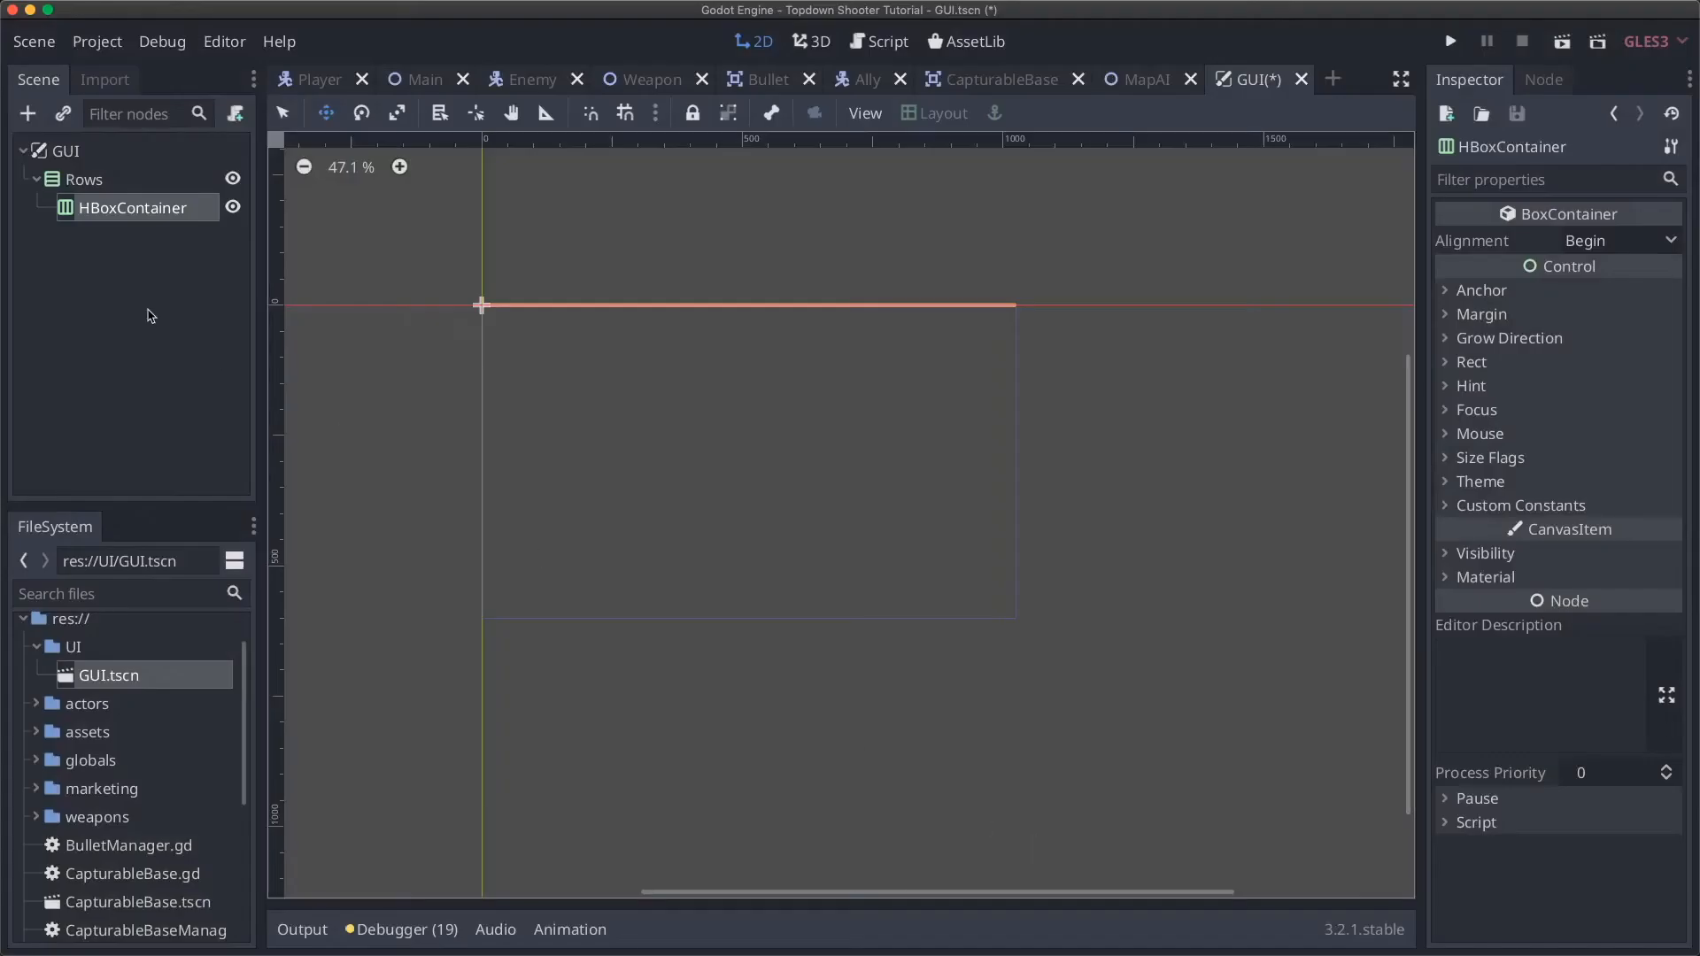
Step: Rename the new HBoxContainer to 'BottomRow'
left_click(109, 219)
type("BottomRow")
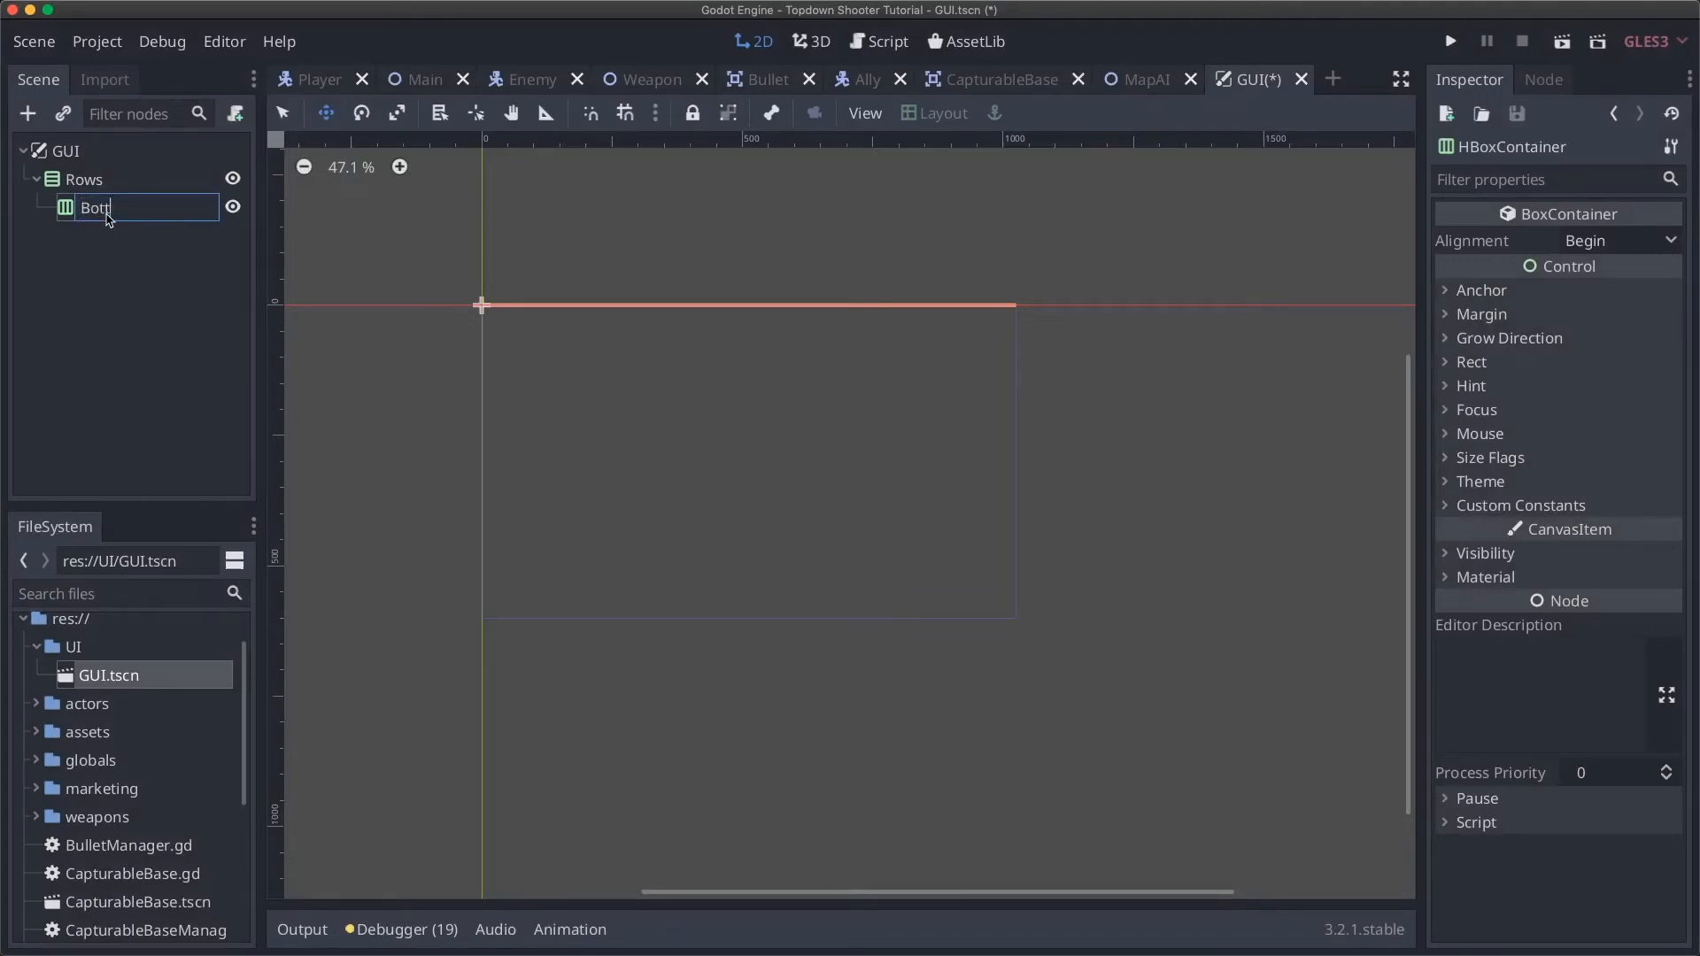
key("Return")
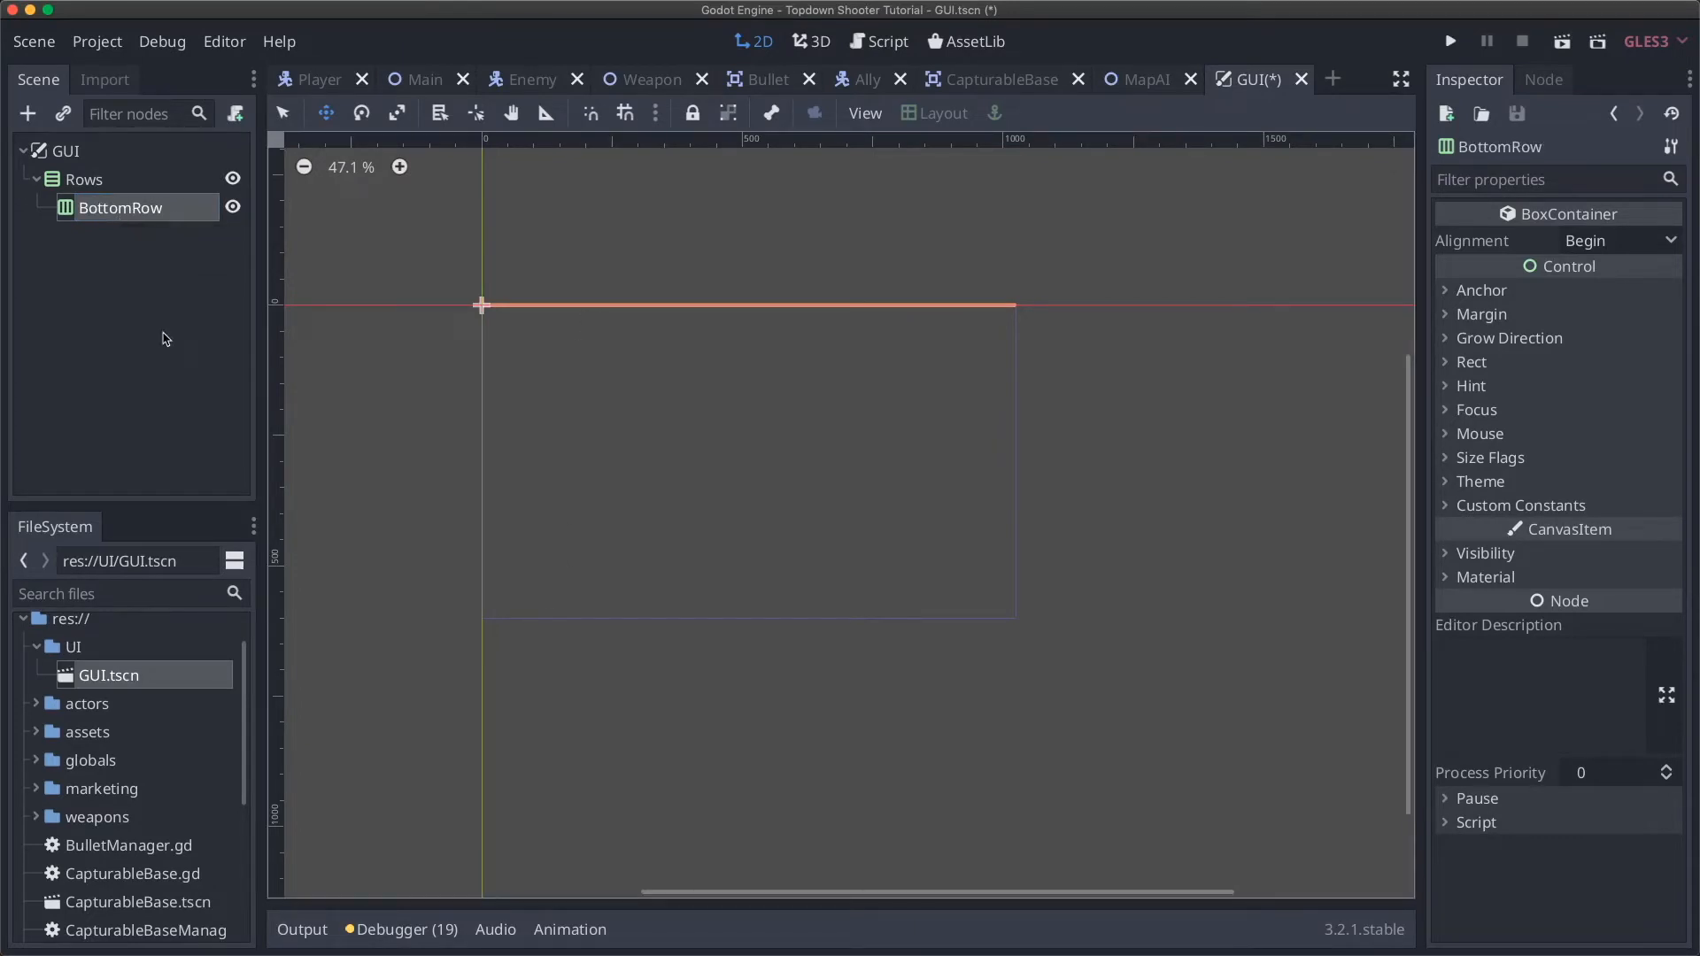
left_click(127, 179)
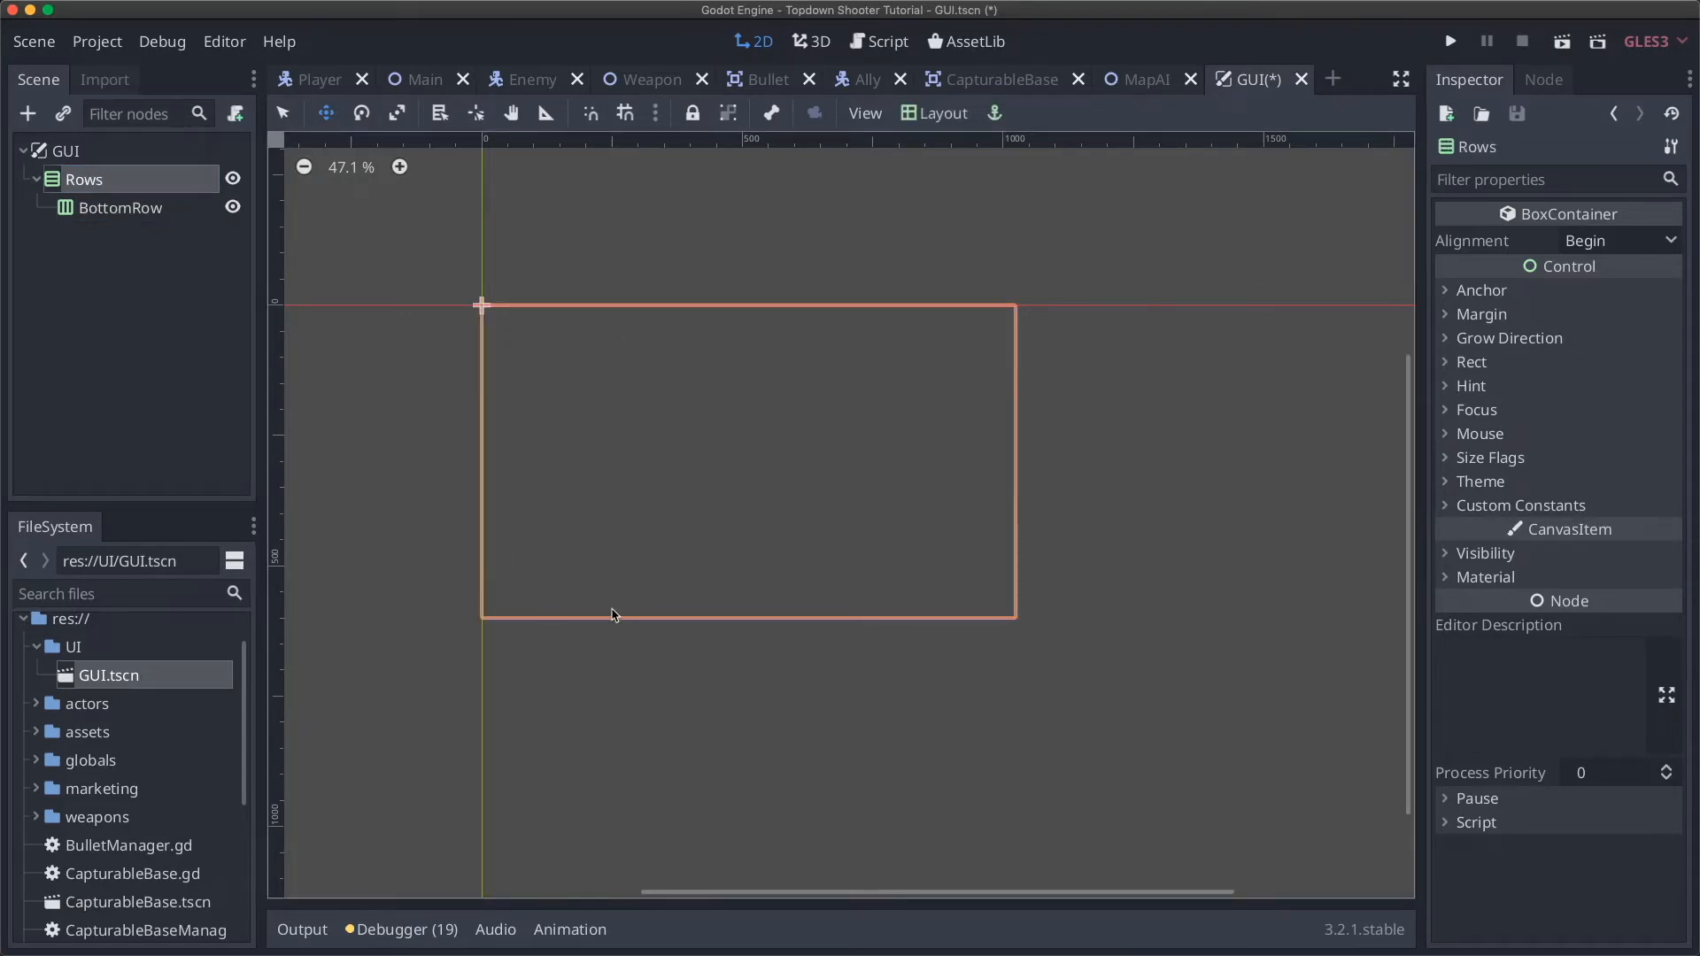
left_click(1612, 241)
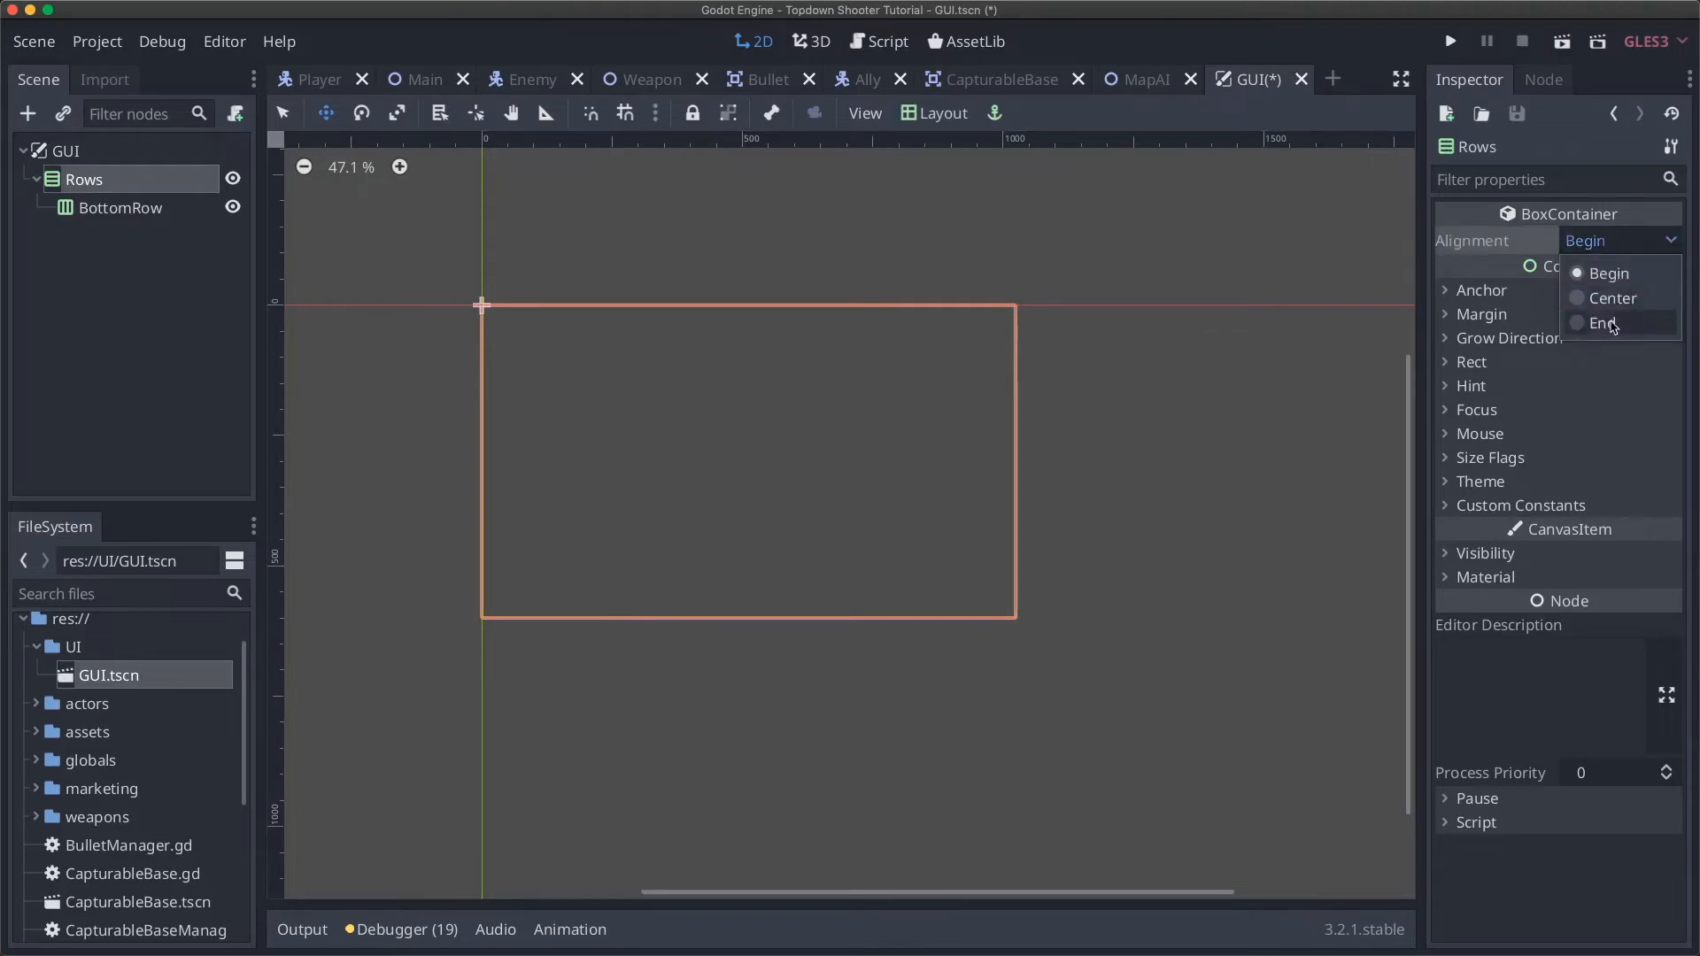
left_click(1613, 326)
left_click(115, 209)
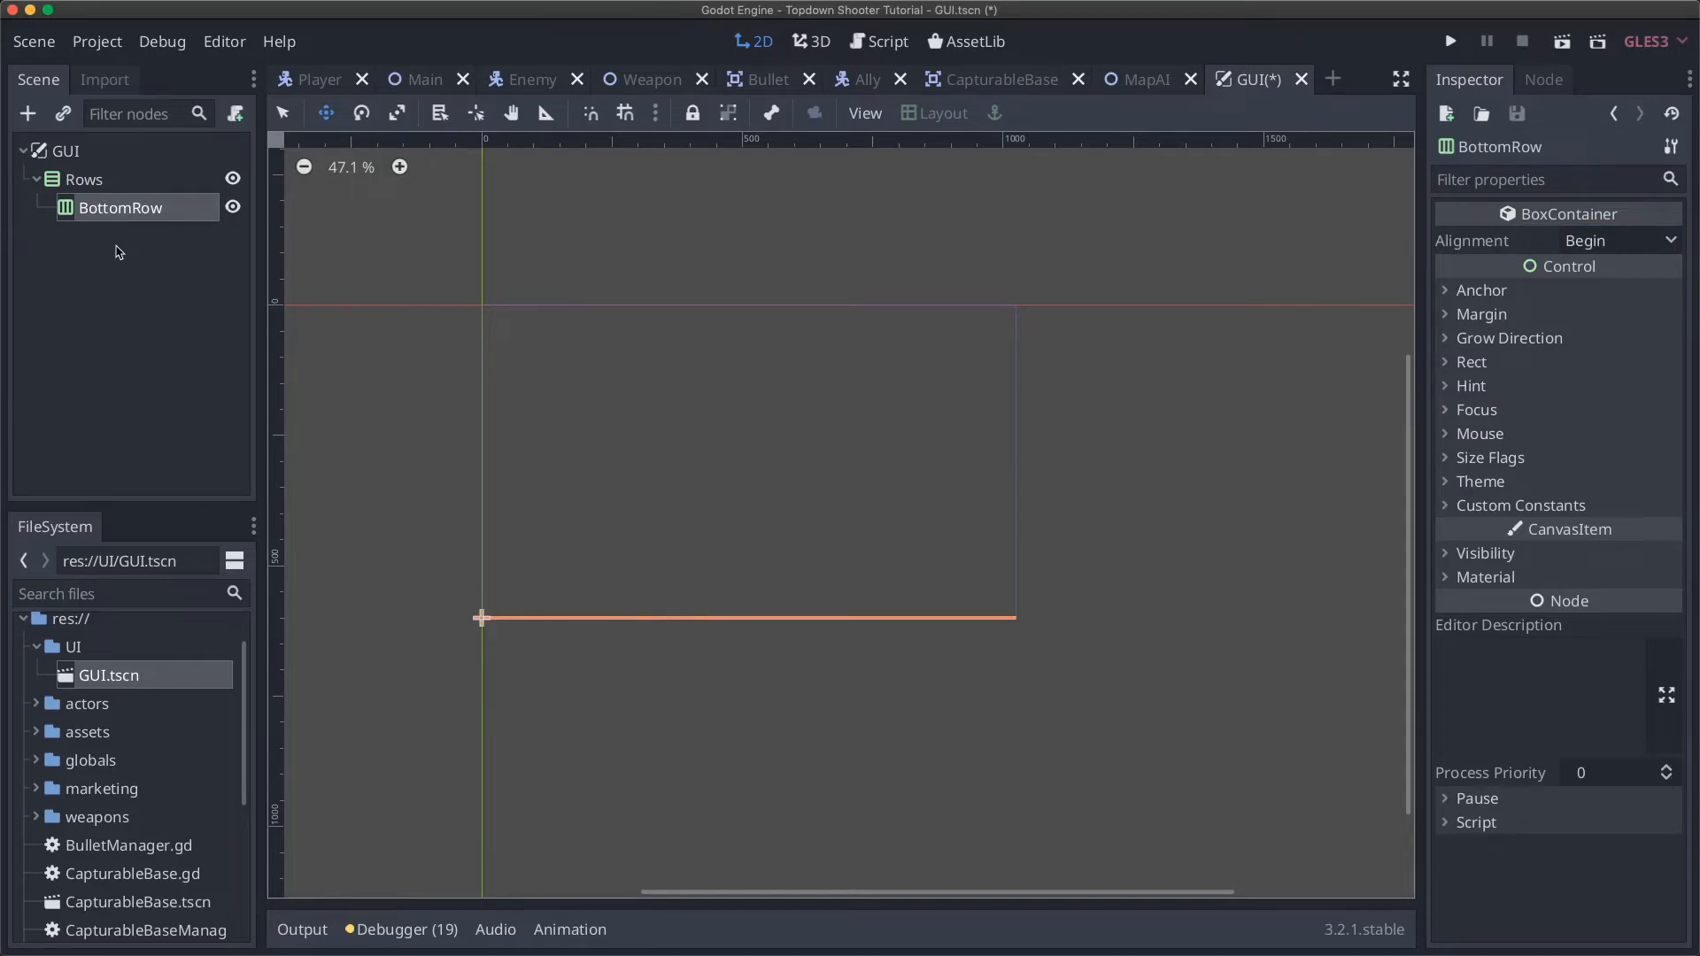
left_click(99, 181)
left_click(1657, 243)
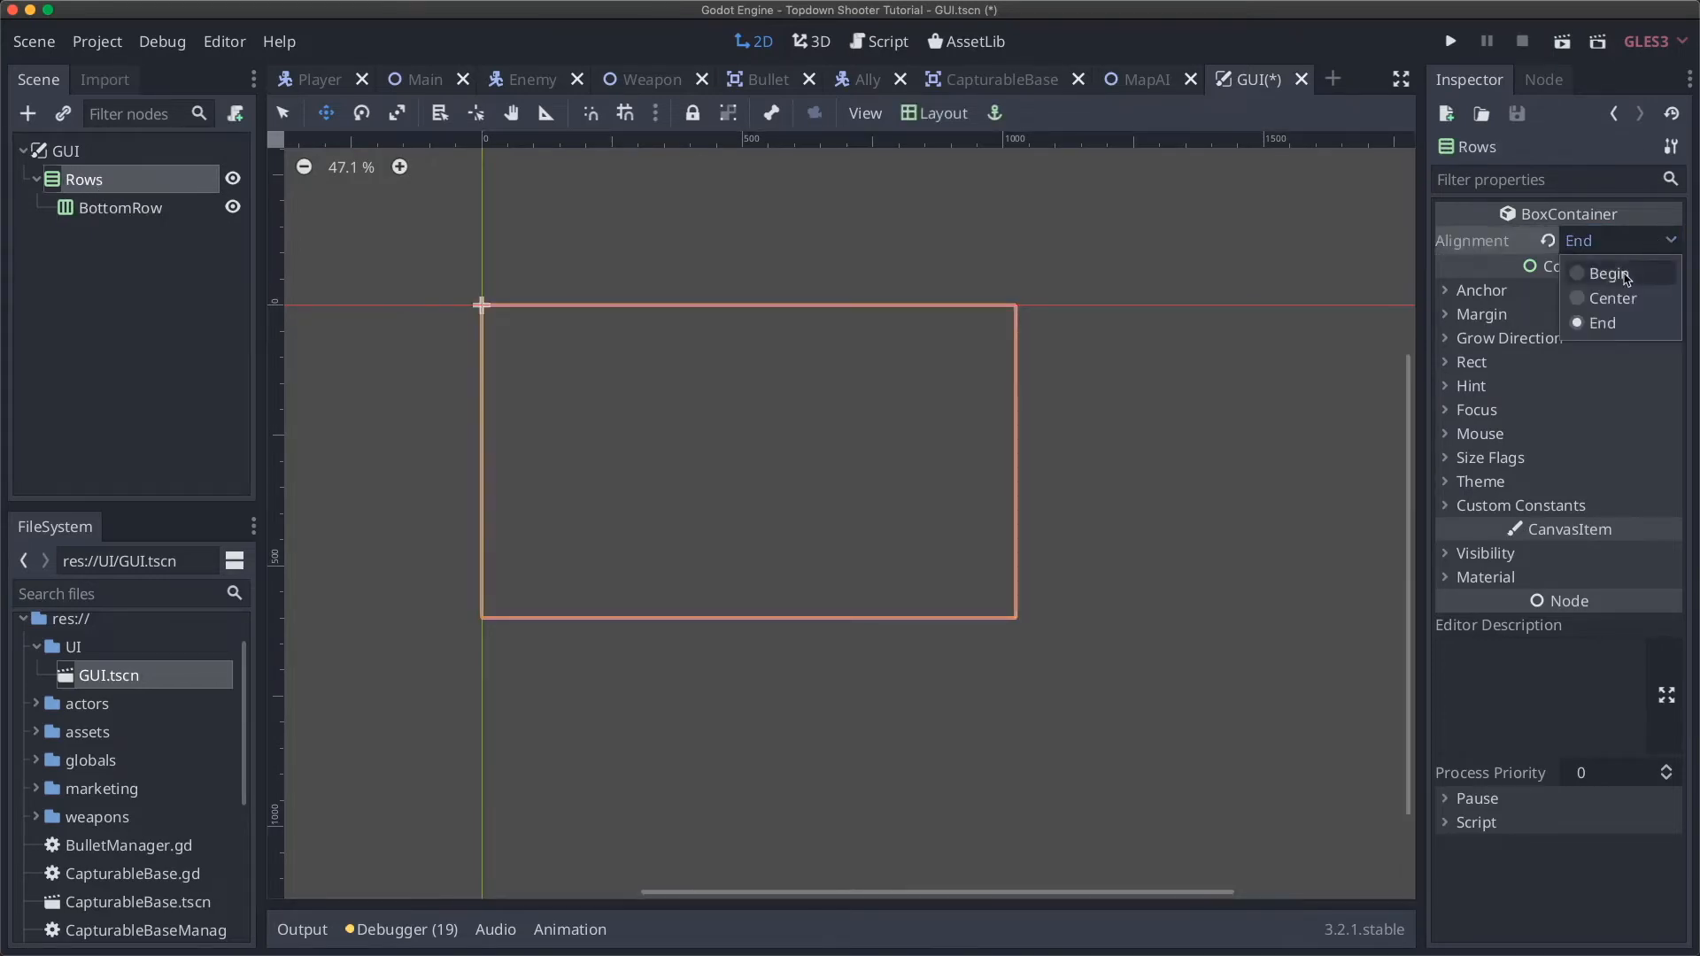
left_click(1605, 273)
left_click(121, 210)
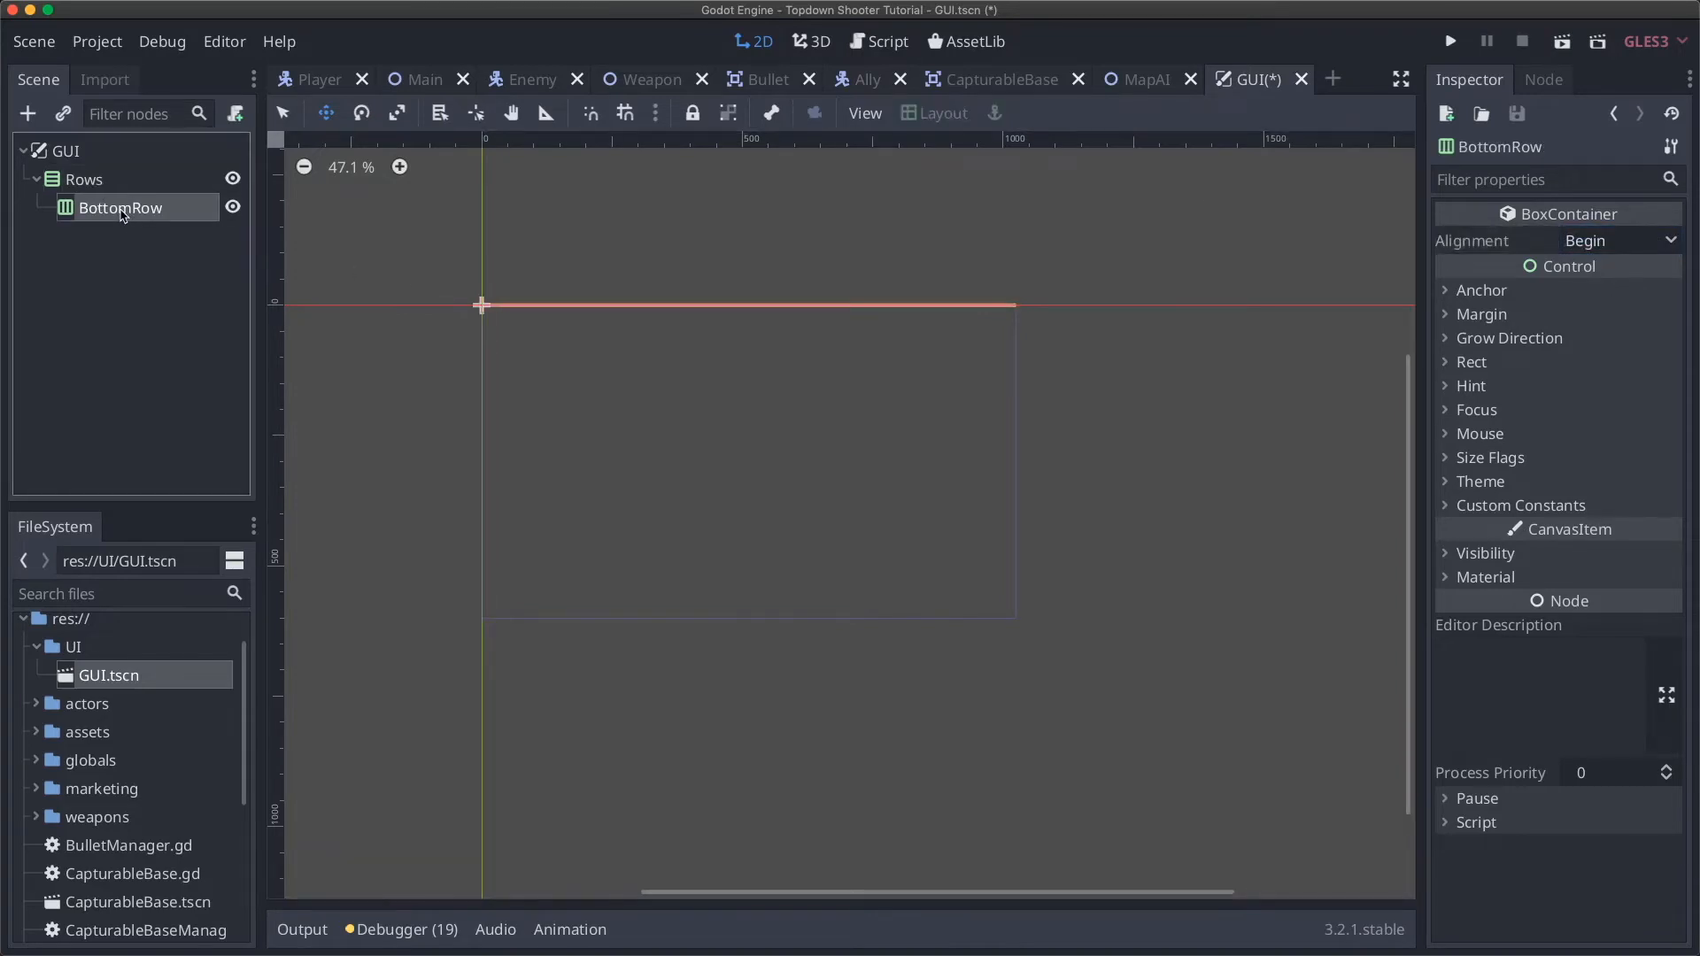
Step: Duplicate BottomRow twice and name the three rows TopRow, MiddleRow and BottomRow
key("super+d")
key("super+d")
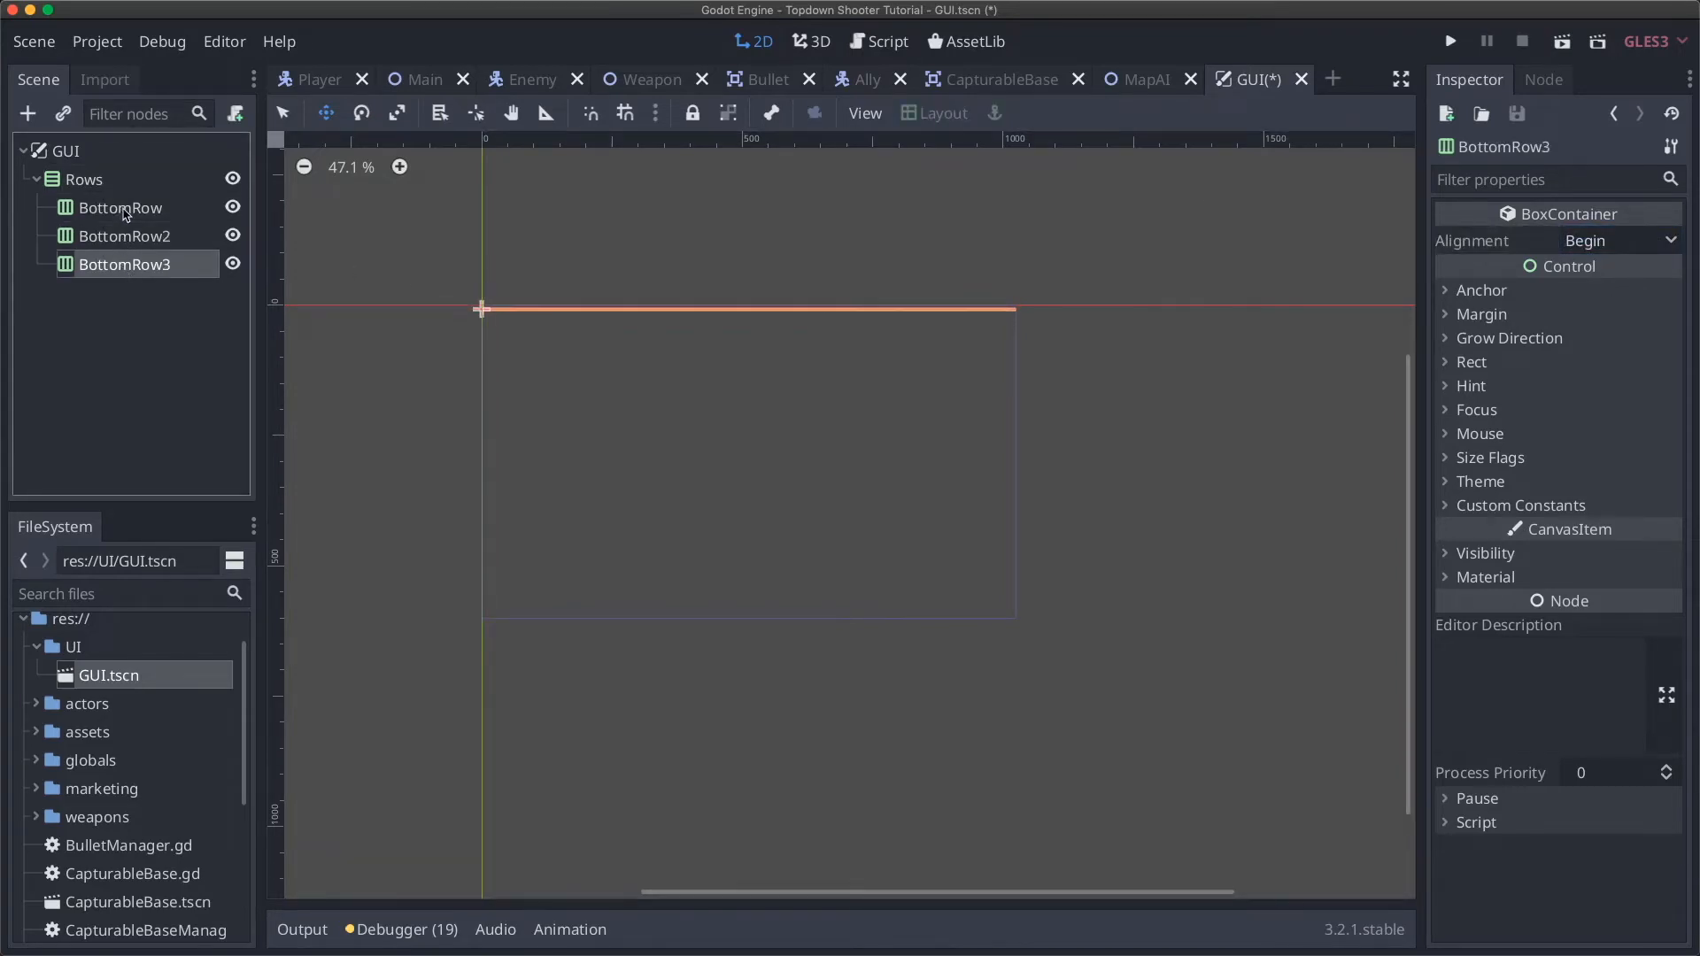
double_click(121, 210)
type("TopRow")
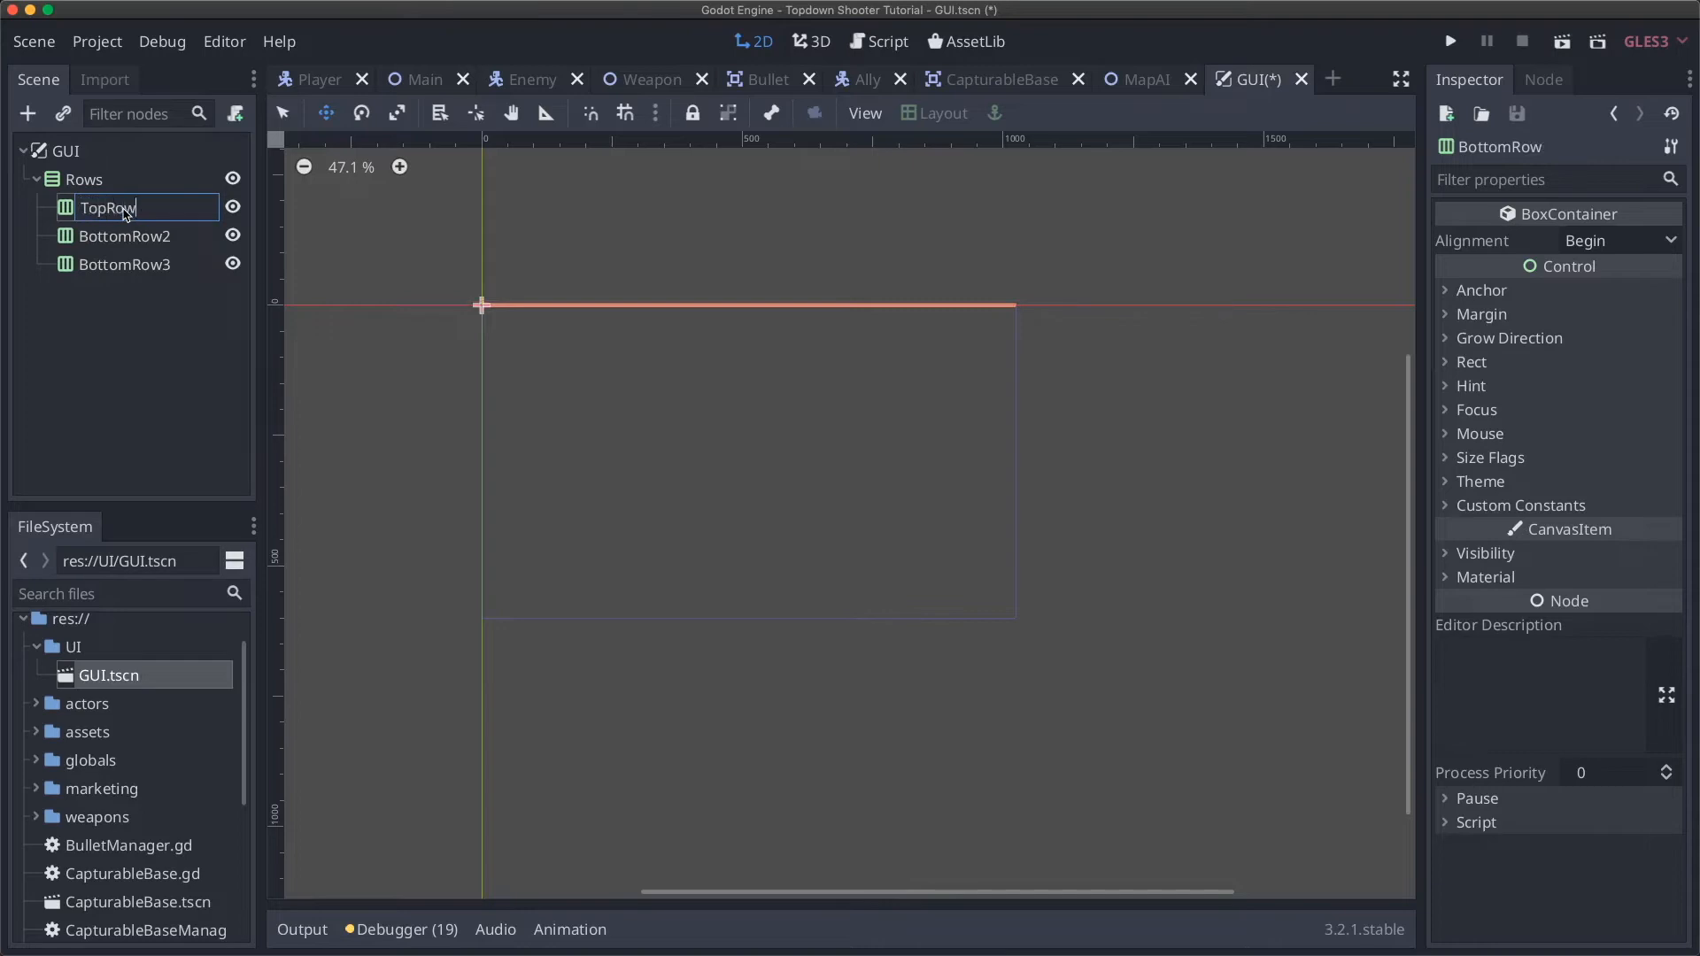
key("Return")
left_click(124, 235)
double_click(150, 245)
type("MiddleRow")
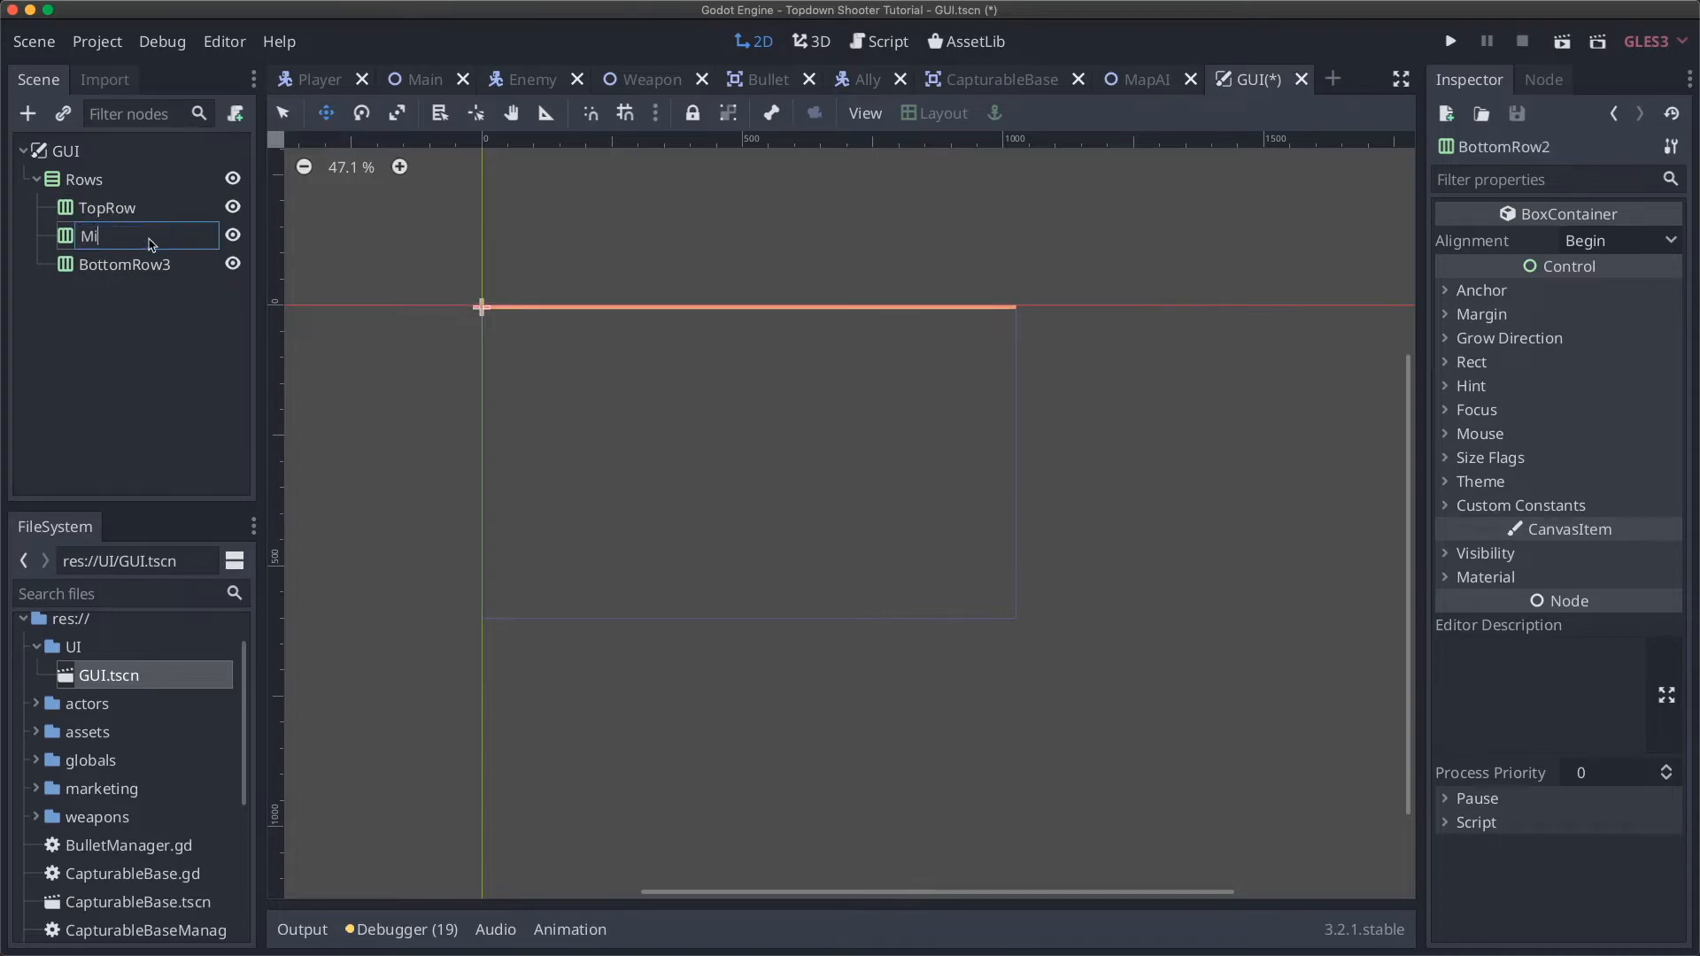
key("Return")
double_click(175, 267)
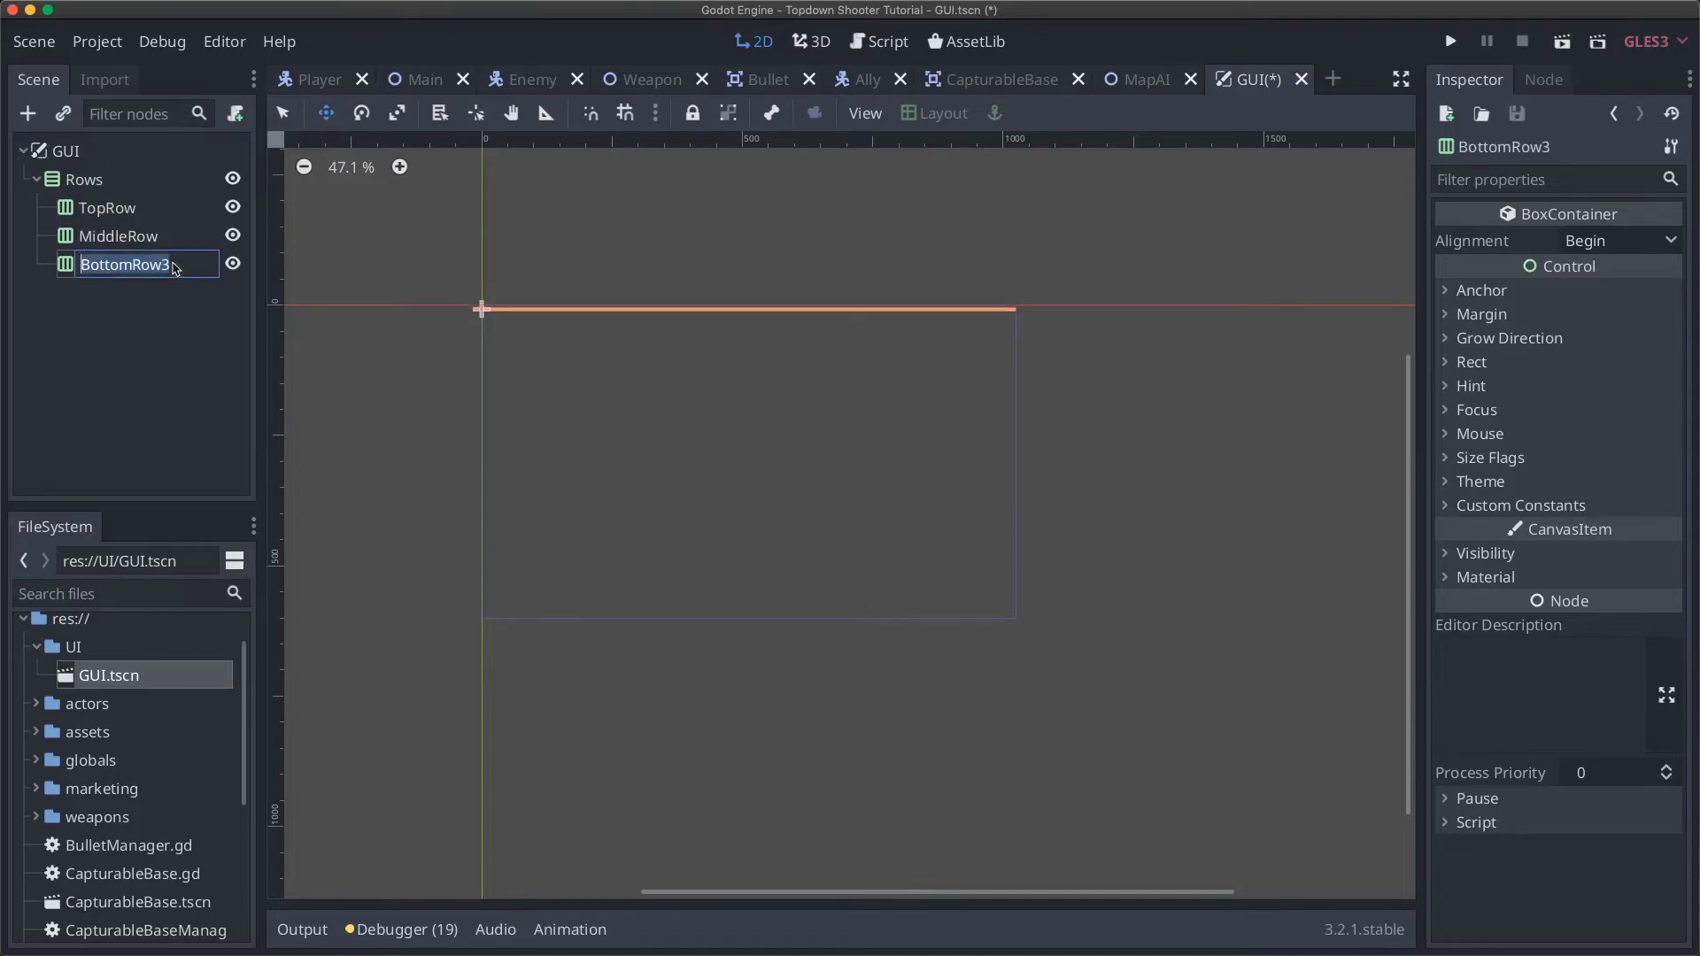
key("BackSpace")
type("BottomRow")
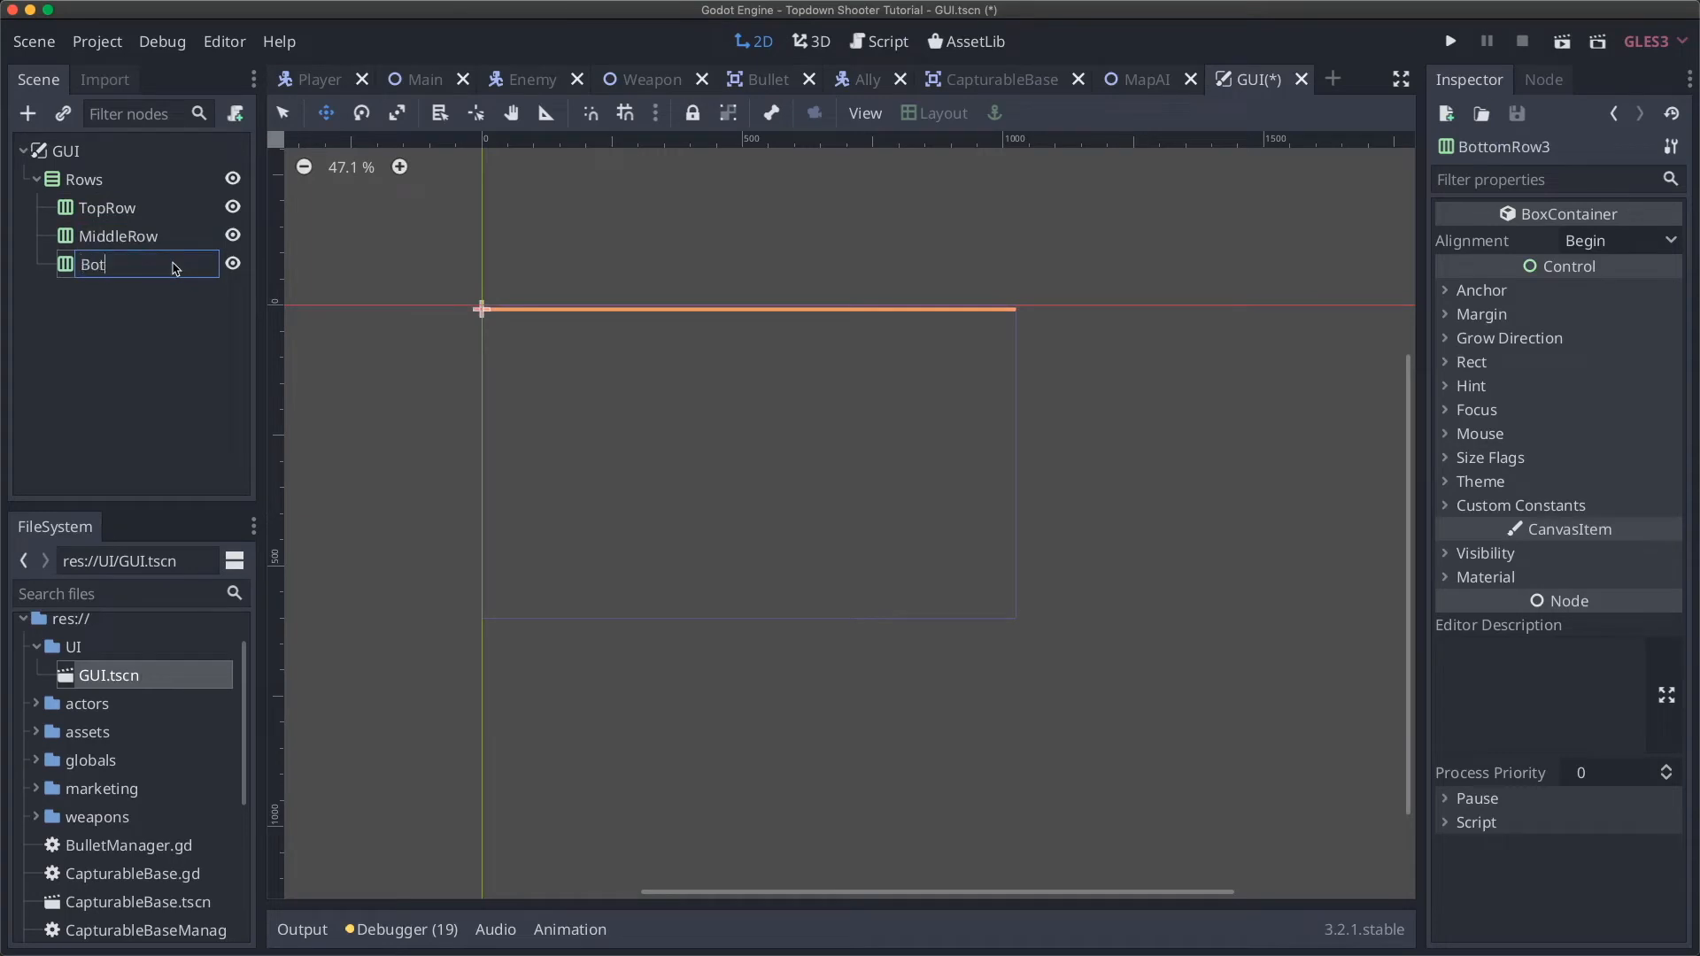
key("Return")
Step: Select TopRow, MiddleRow and BottomRow in turn to check them
left_click(120, 211)
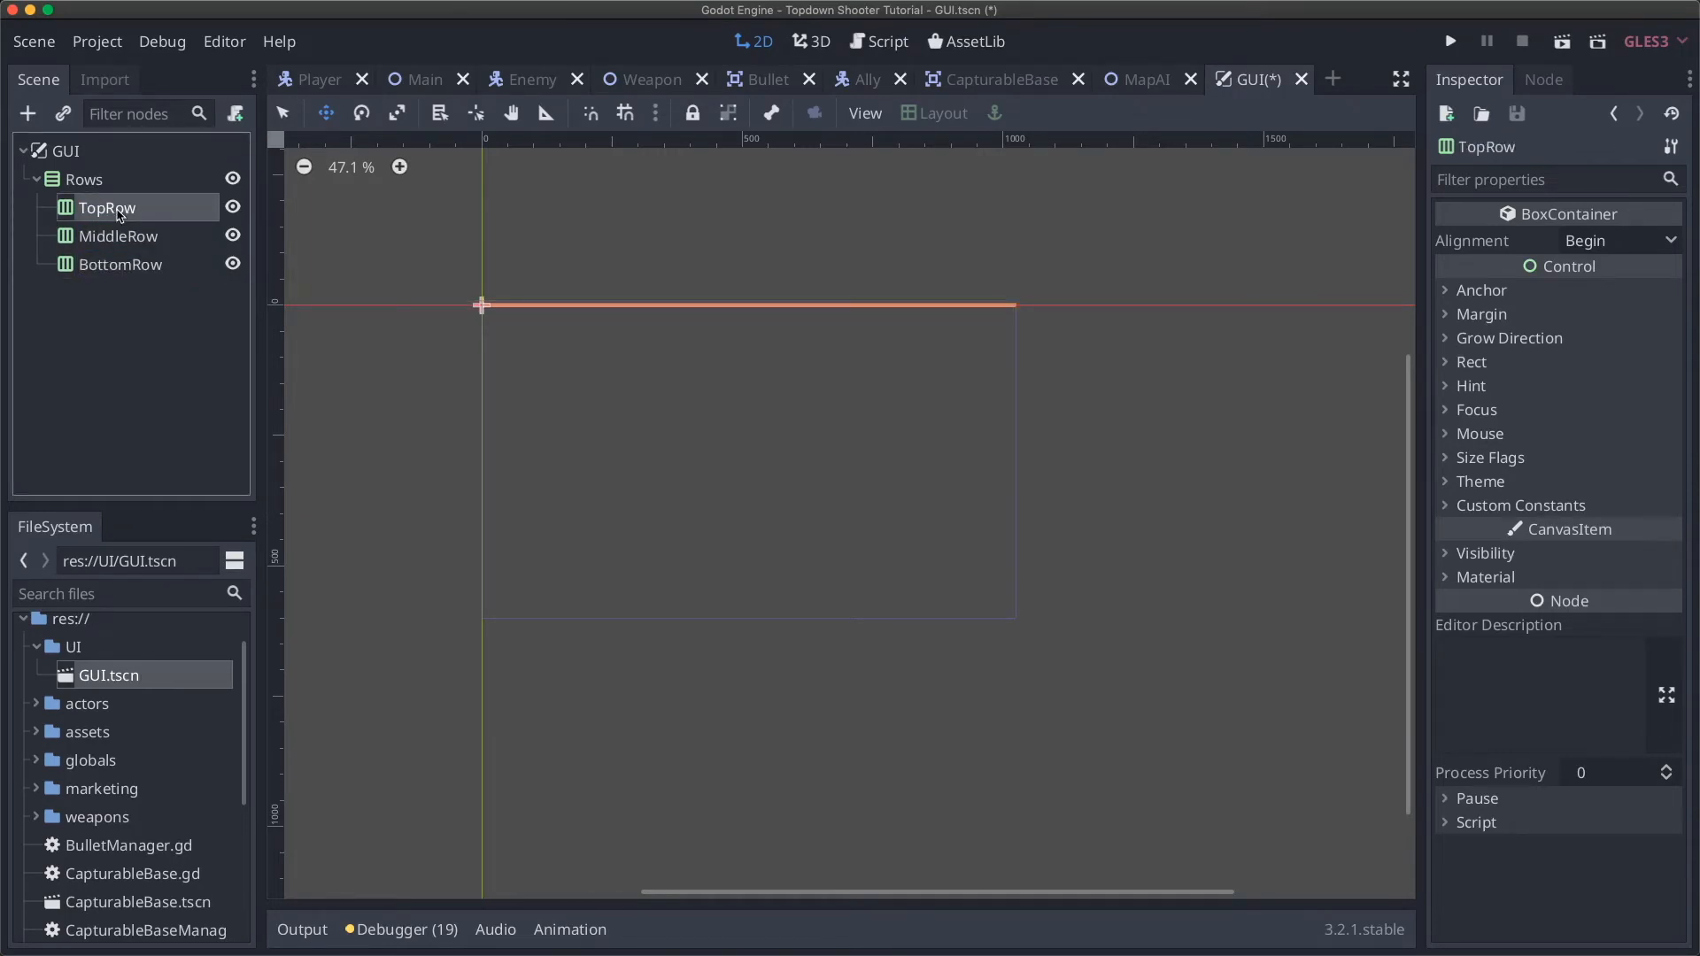
left_click(134, 235)
left_click(141, 263)
left_click(136, 241)
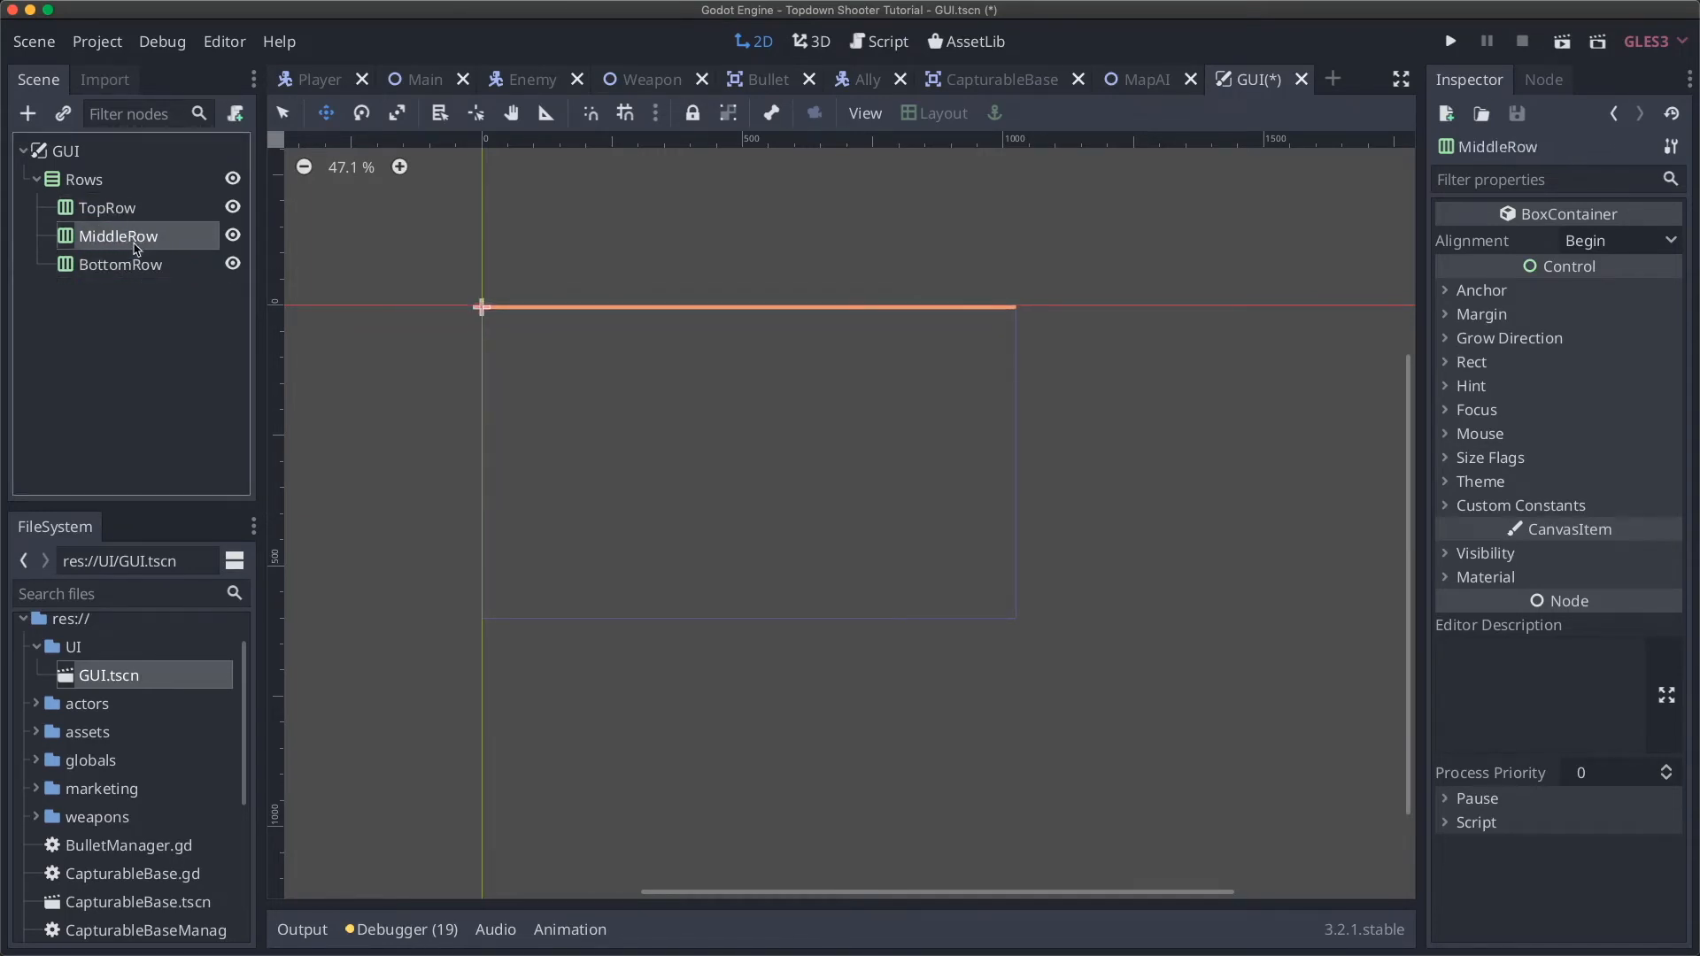
left_click(115, 213)
left_click(123, 230)
left_click(135, 261)
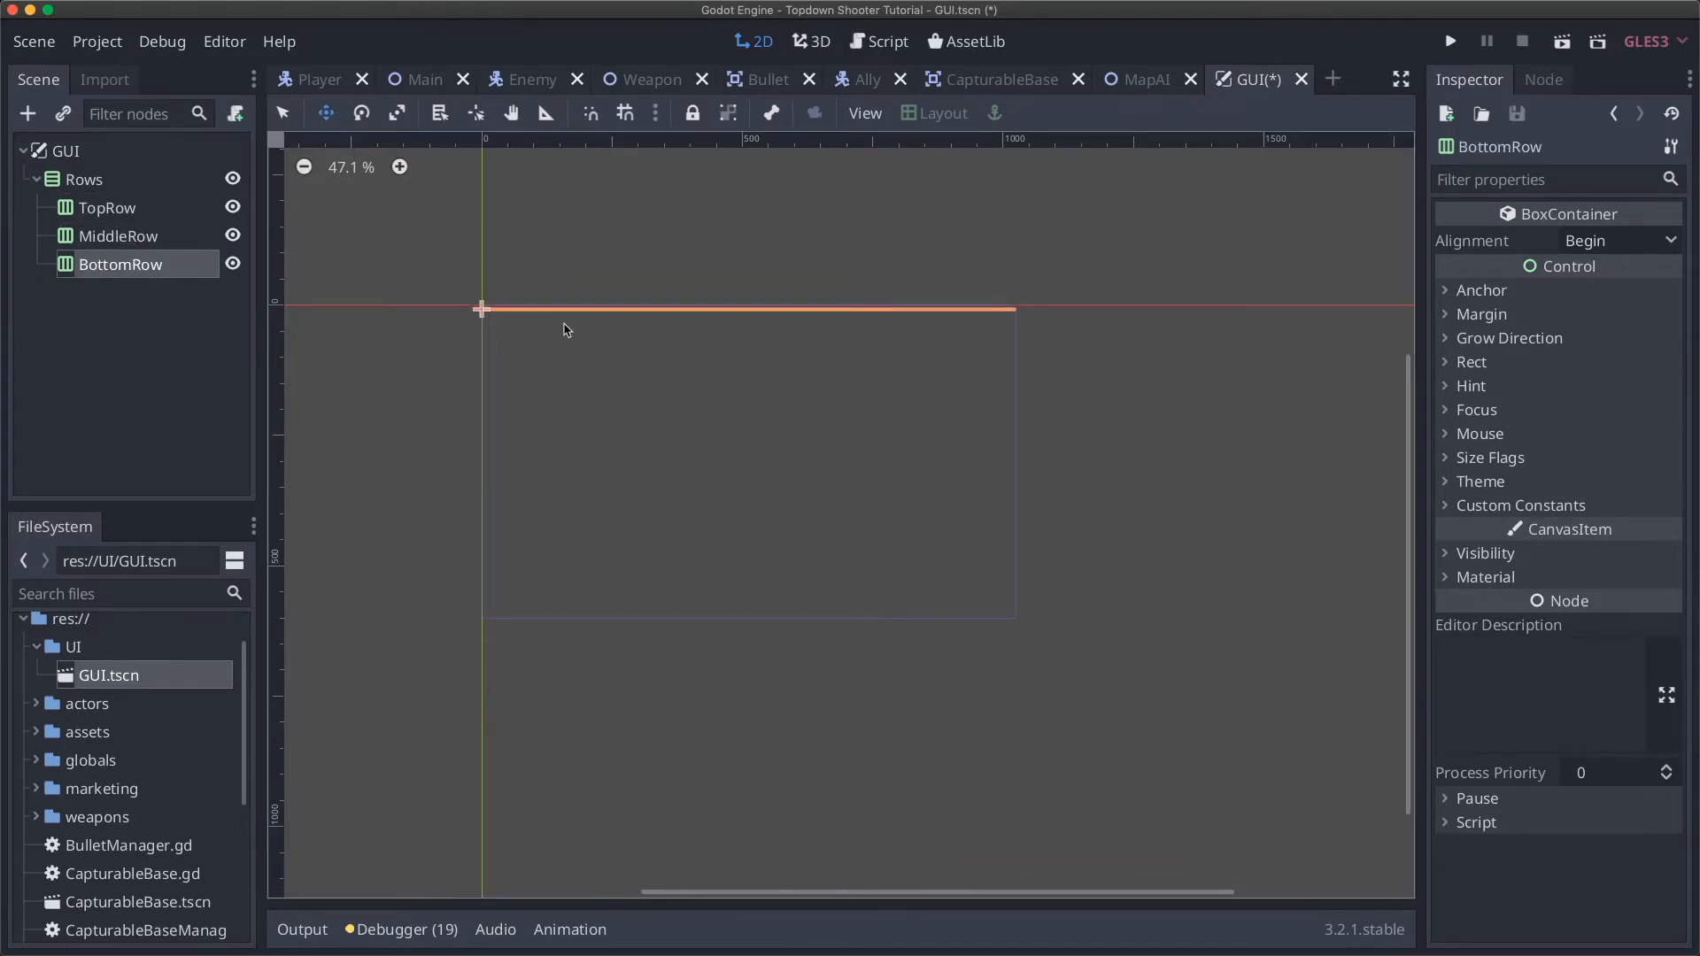
Step: Save GUI.tscn with Rows holding TopRow, MiddleRow and BottomRow
left_click(118, 205)
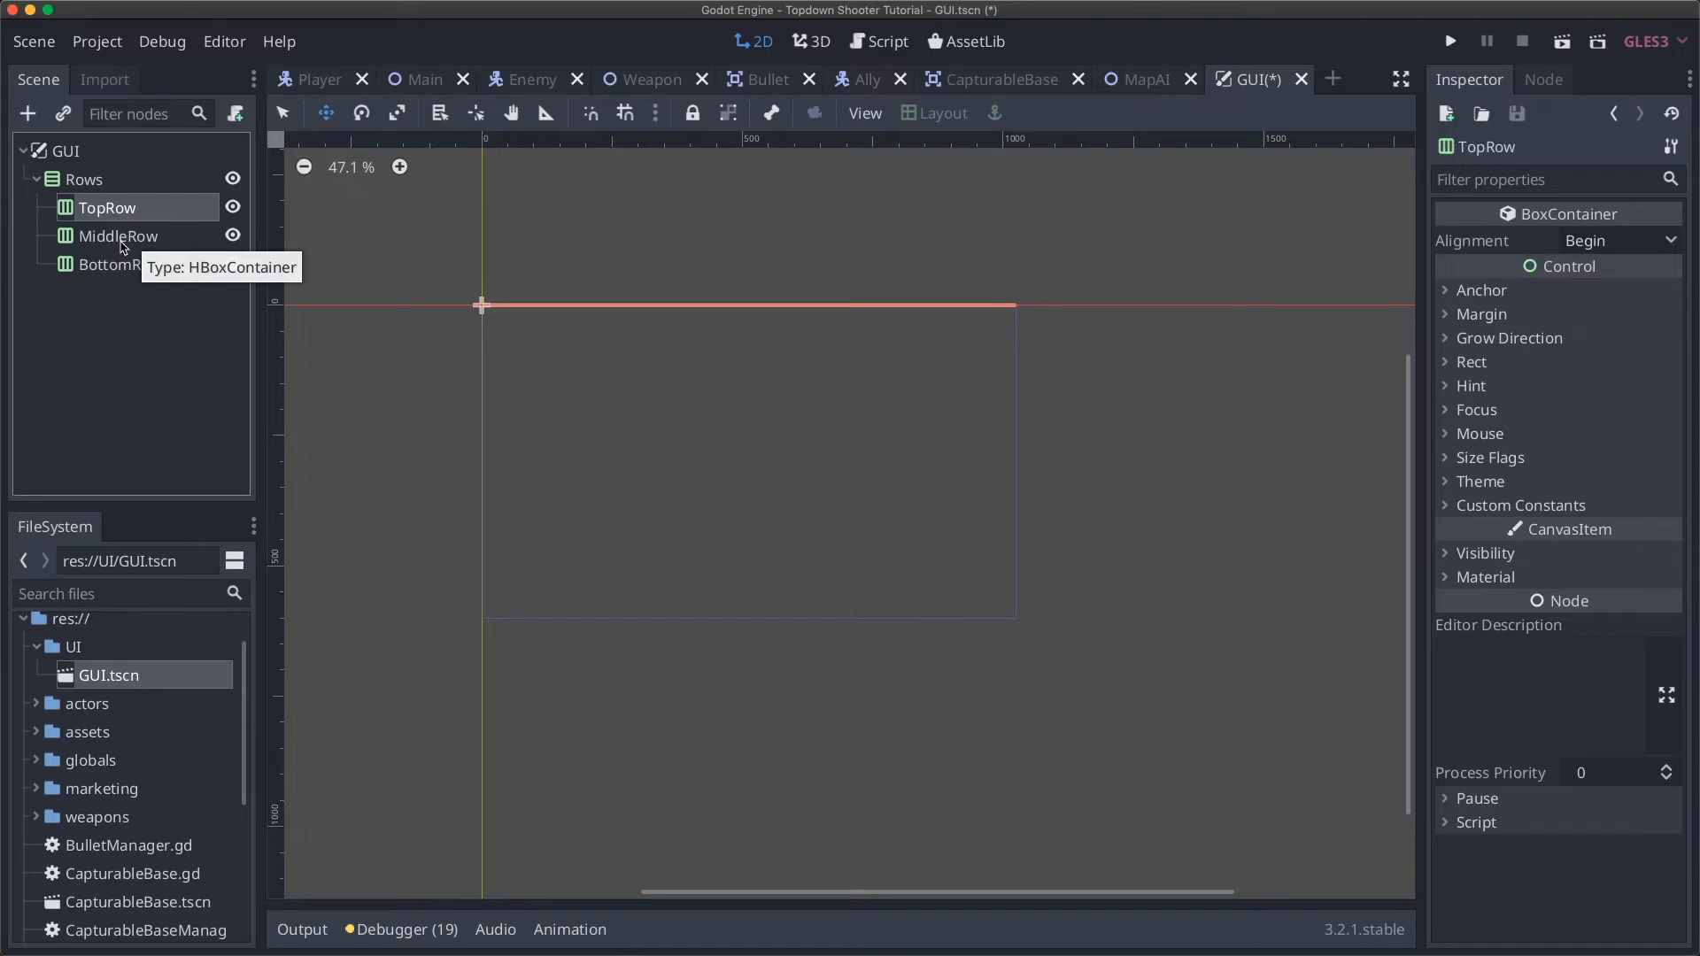
key("super+s")
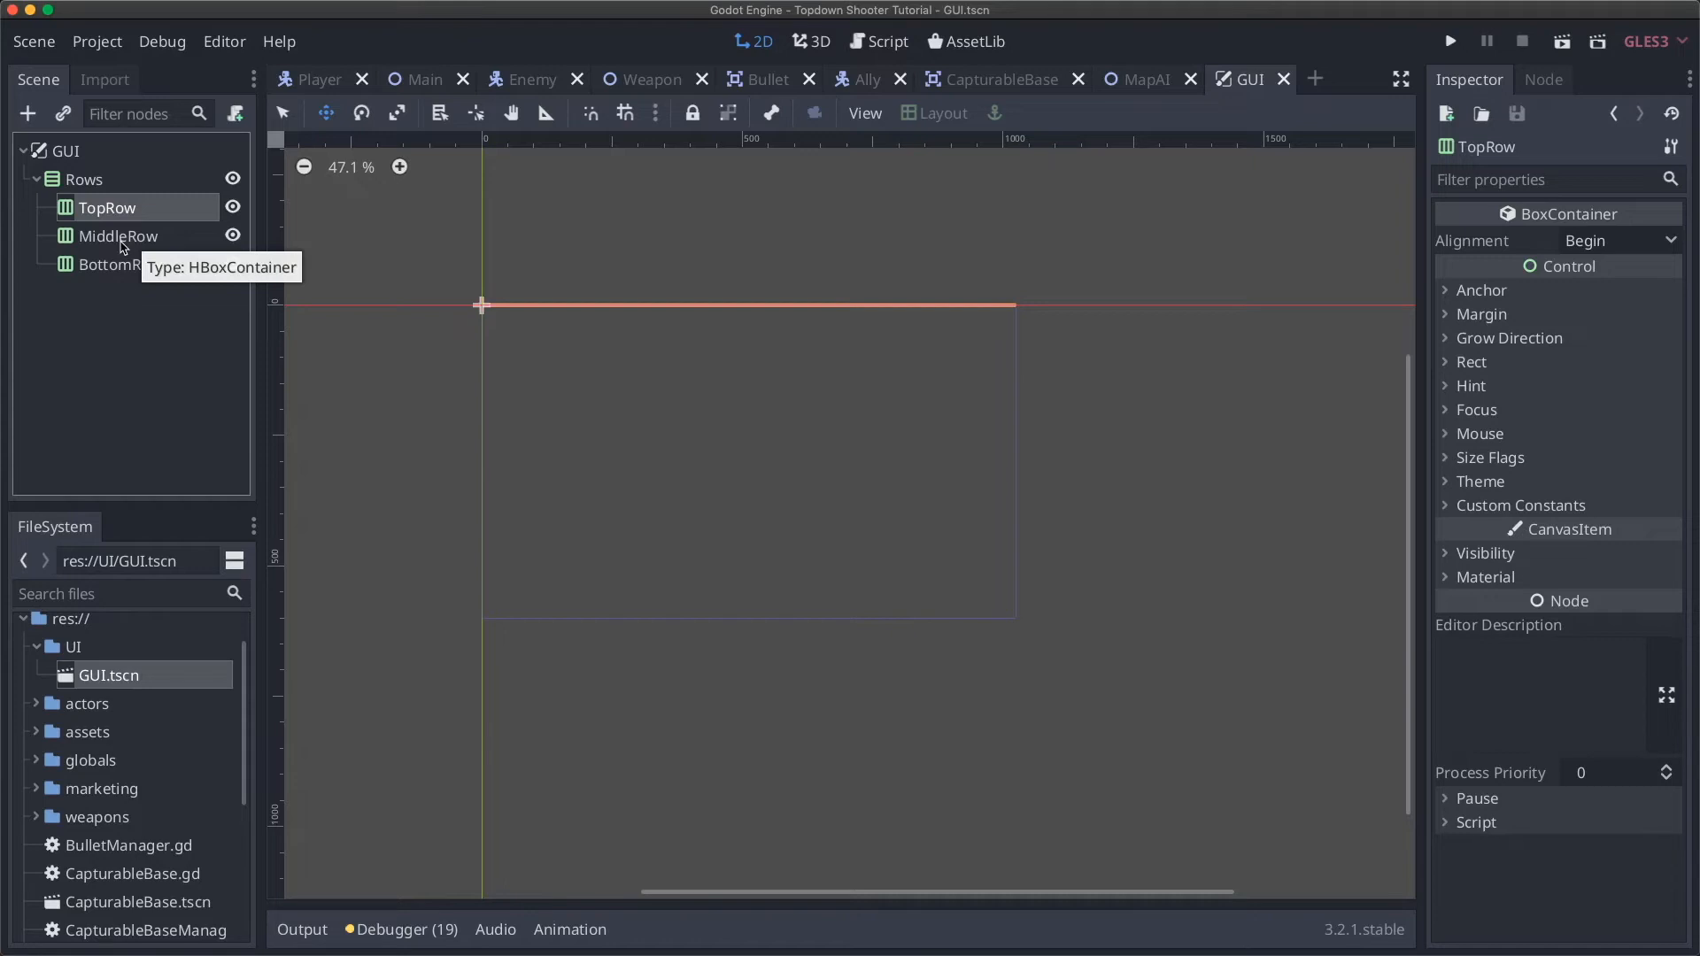
left_click(122, 238)
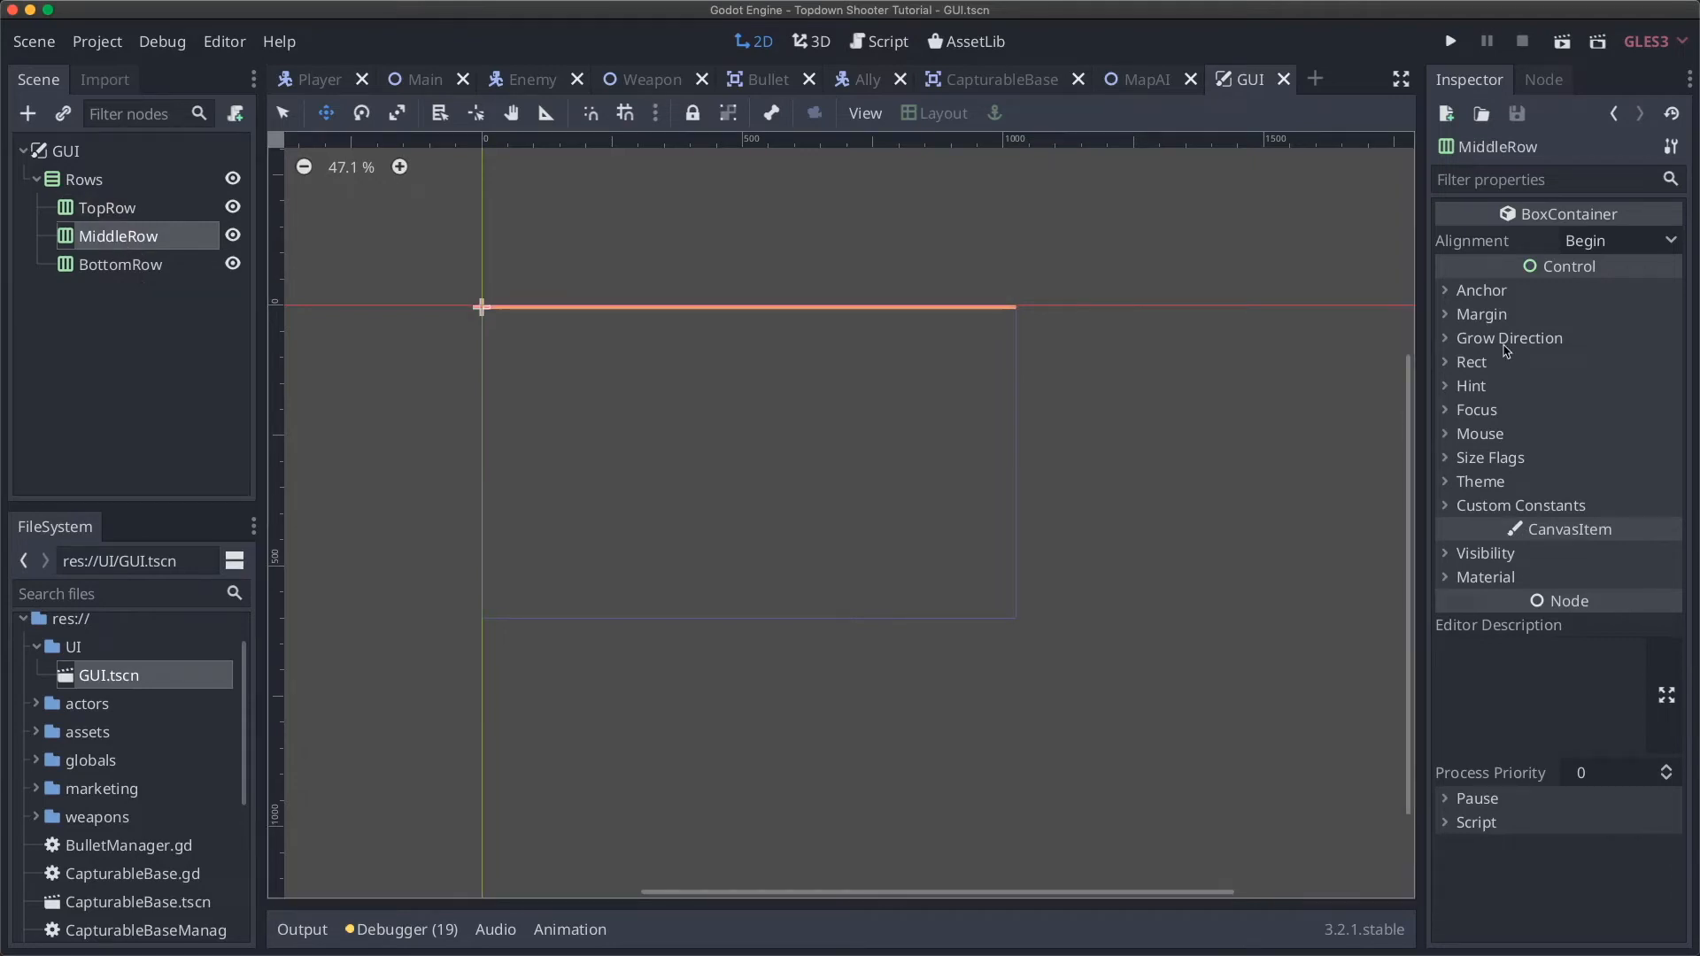
Step: In MiddleRow's Inspector Size Flags, tick Vertical Expand alongside Fill
left_click(1490, 457)
scroll(1496, 505, "down", 4)
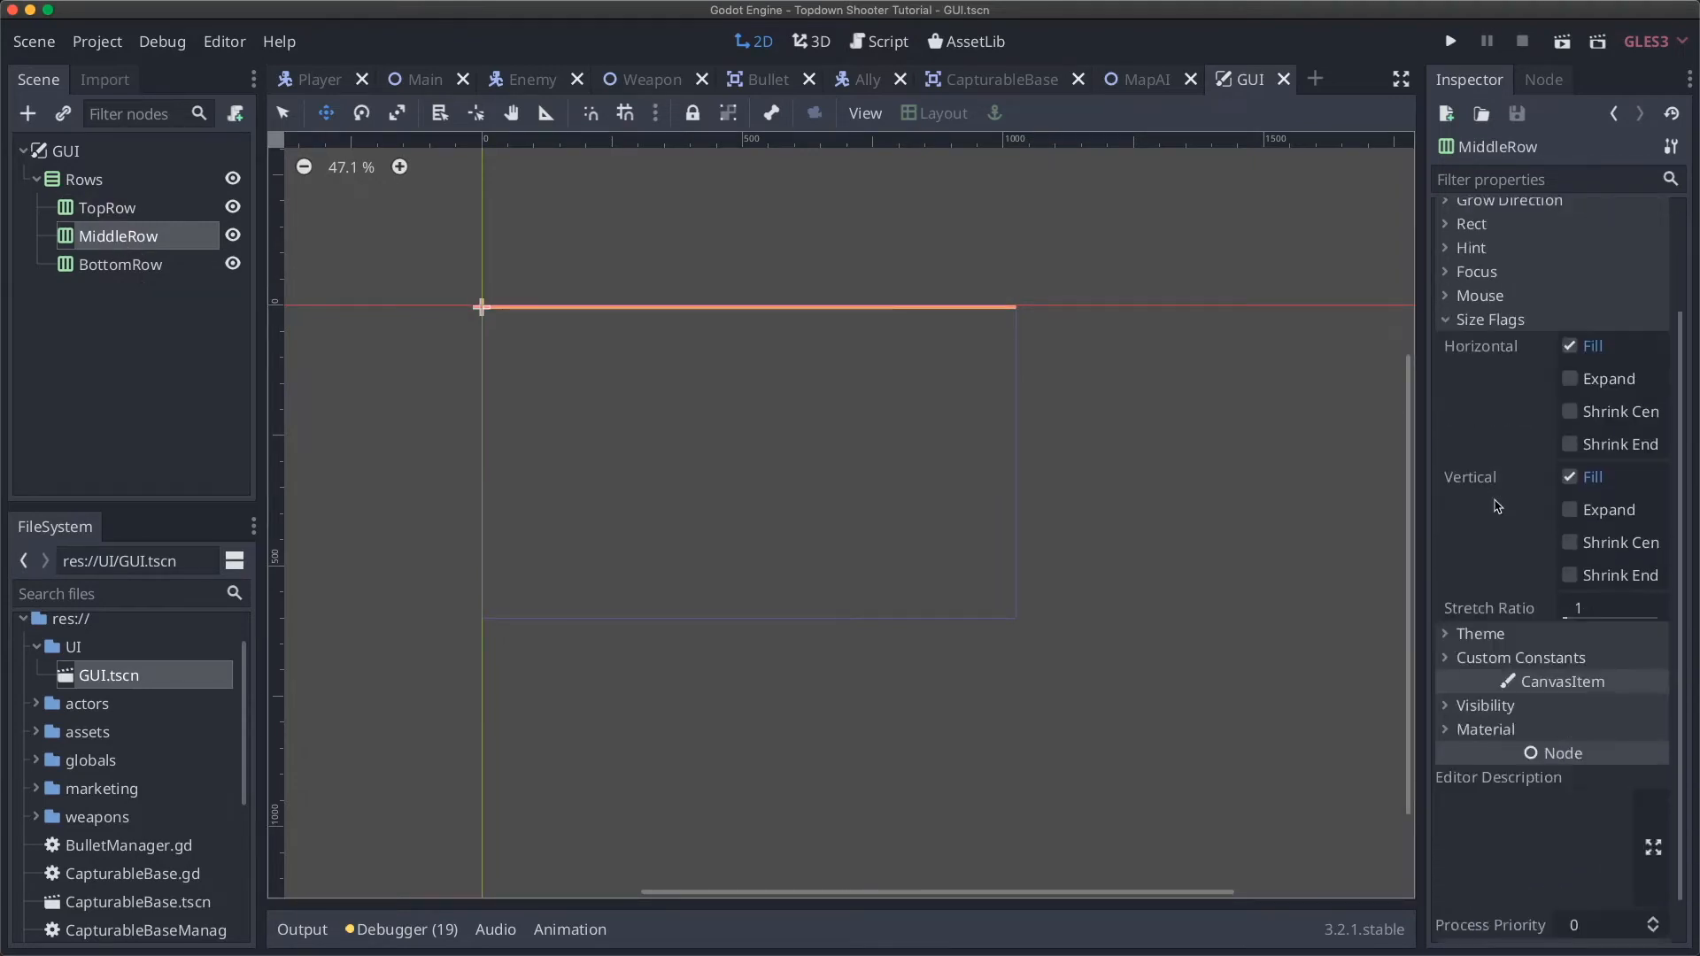
scroll(1496, 505, "up", 4)
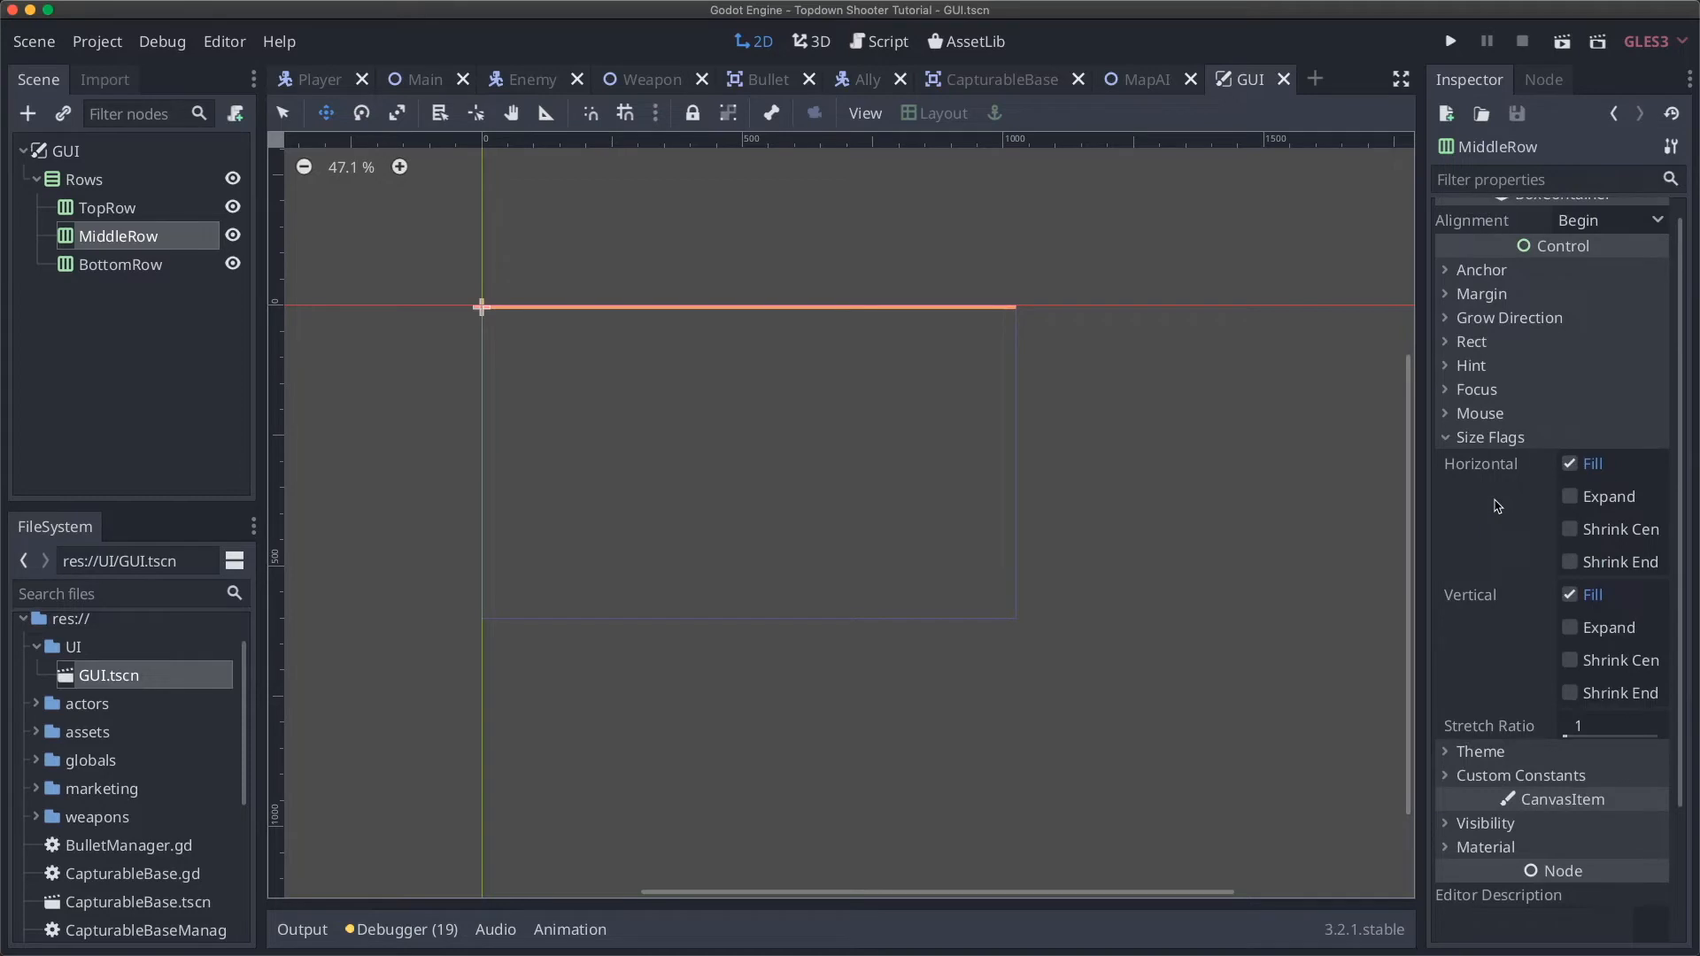
mouse_move(1514, 515)
mouse_move(1477, 603)
left_click(1571, 630)
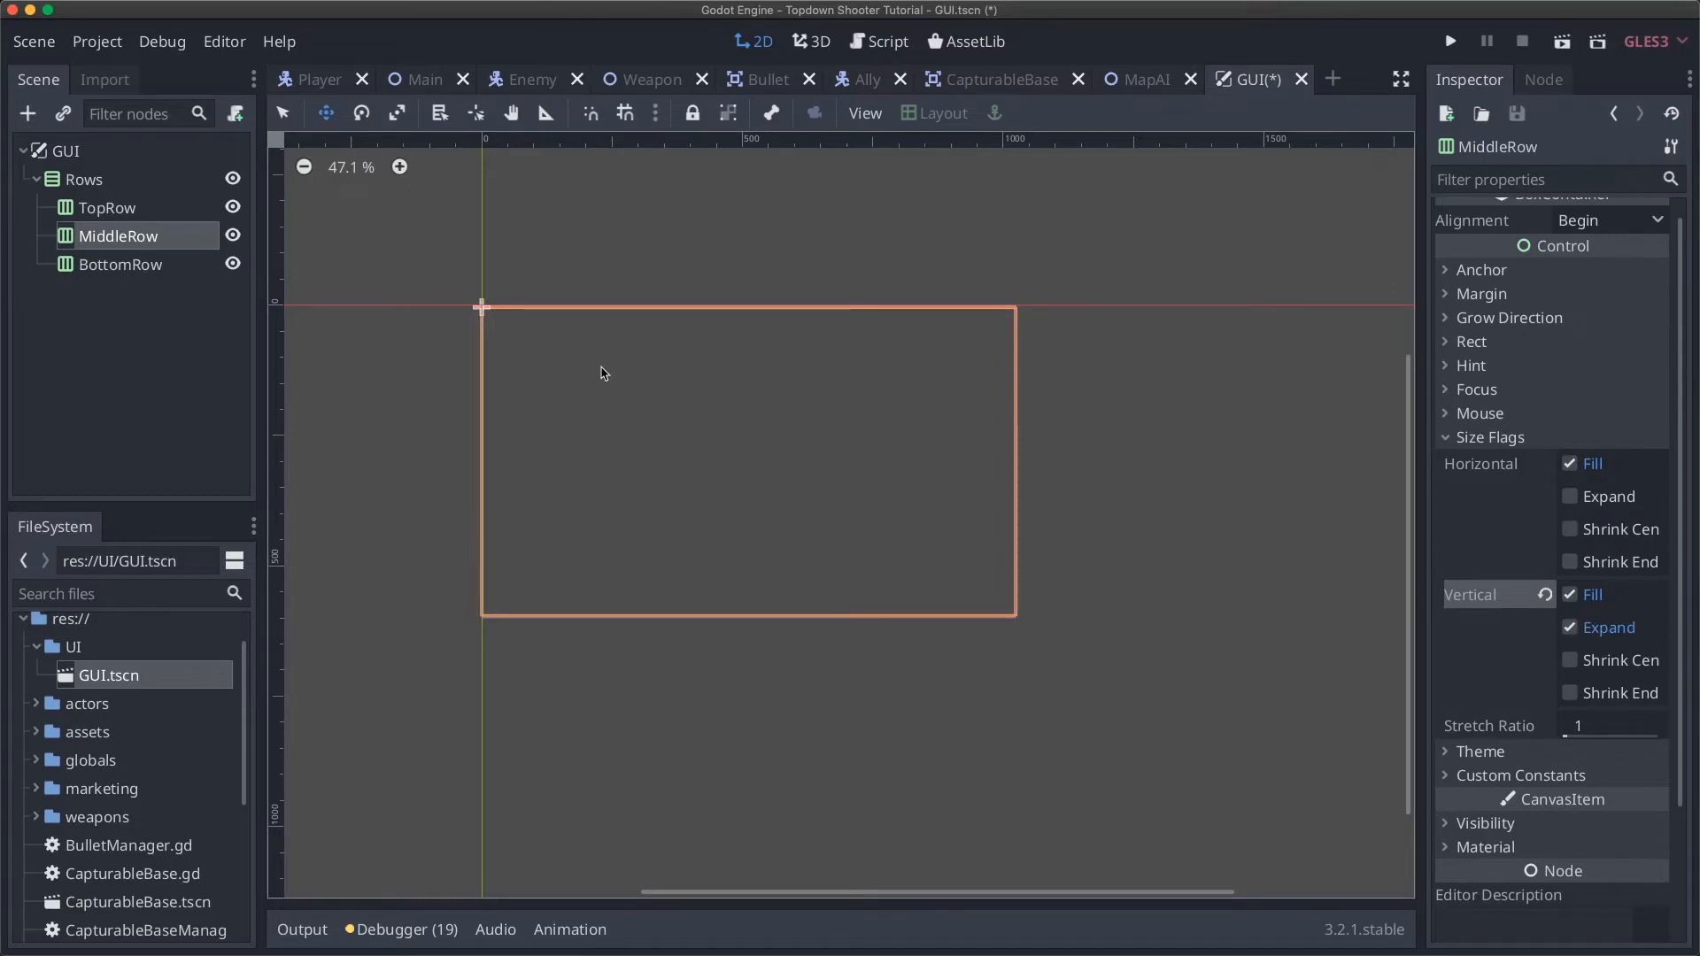
Step: Tick Vertical Expand in the Size Flags of both TopRow and BottomRow
left_click(112, 209)
left_click(1496, 457)
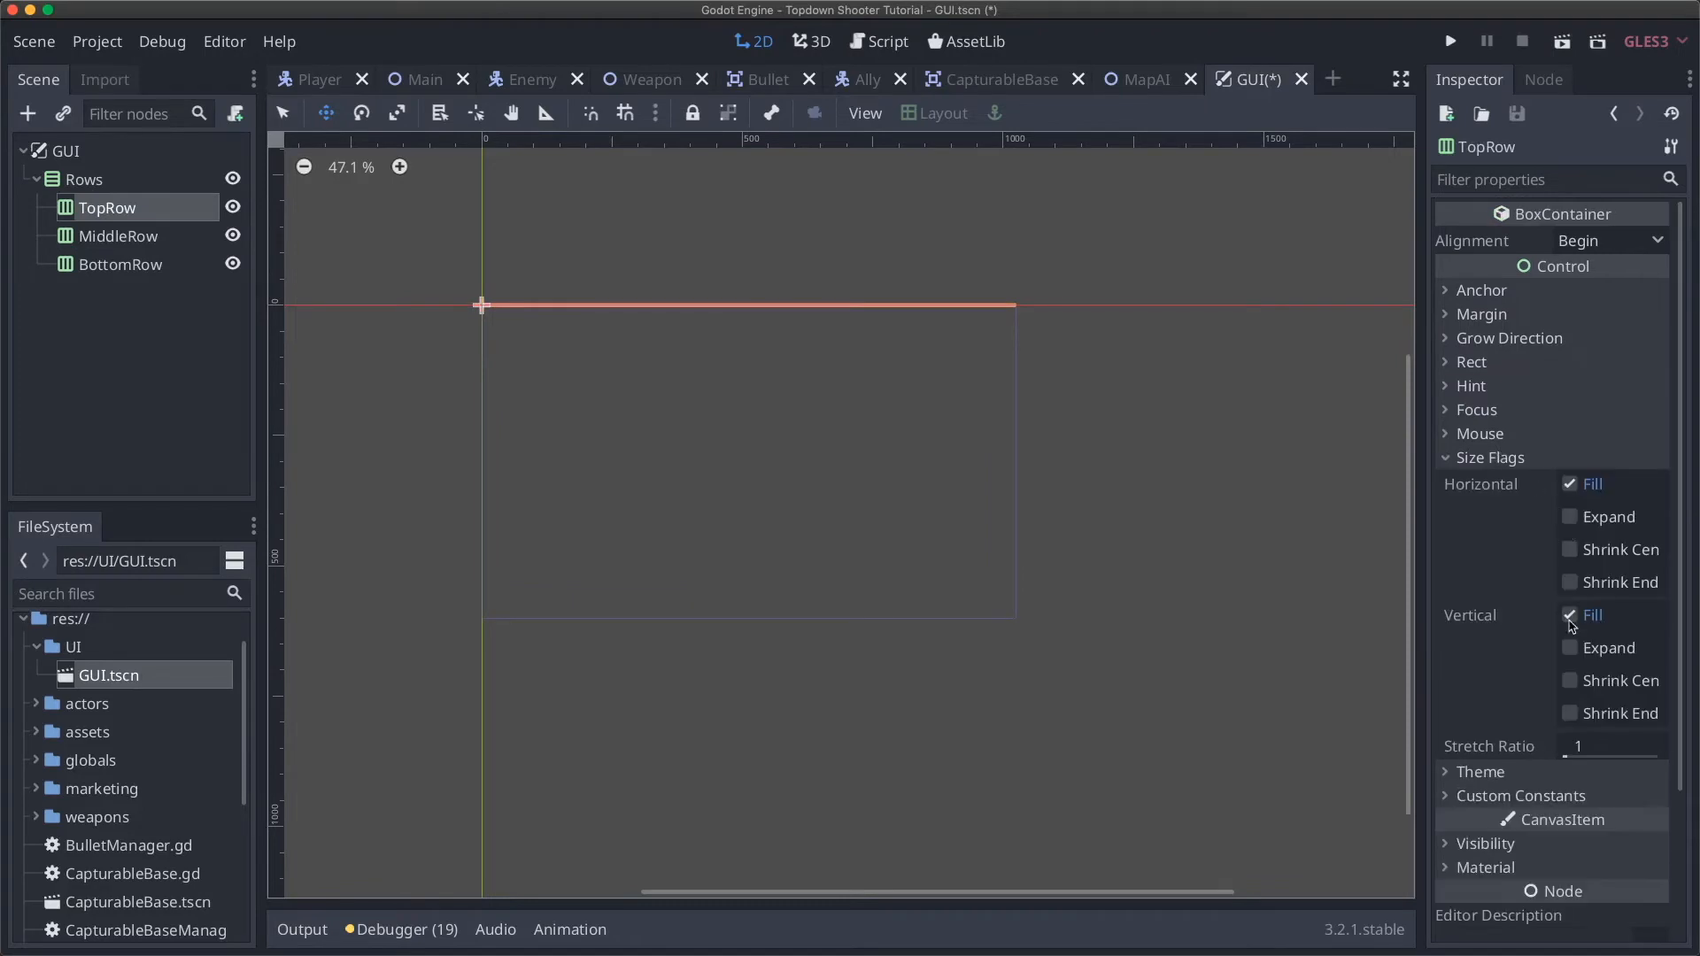
left_click(1570, 648)
left_click(133, 264)
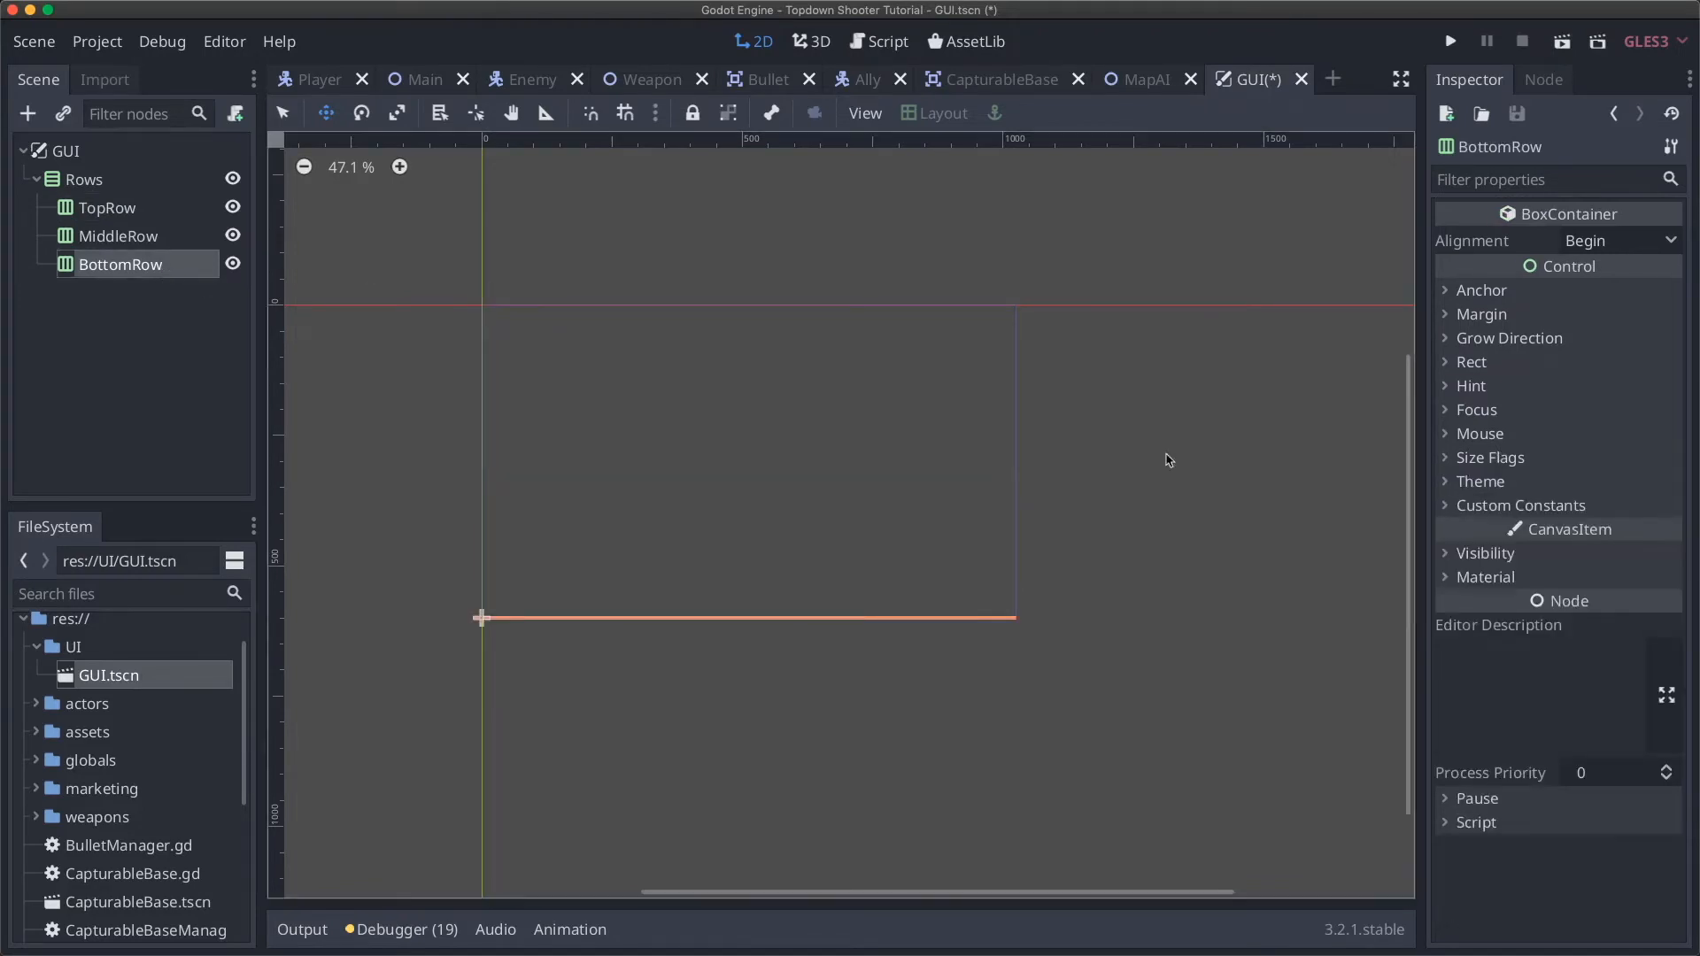
left_click(1505, 456)
left_click(1568, 651)
Step: Select MiddleRow, TopRow and BottomRow in turn to compare their heights
left_click(113, 241)
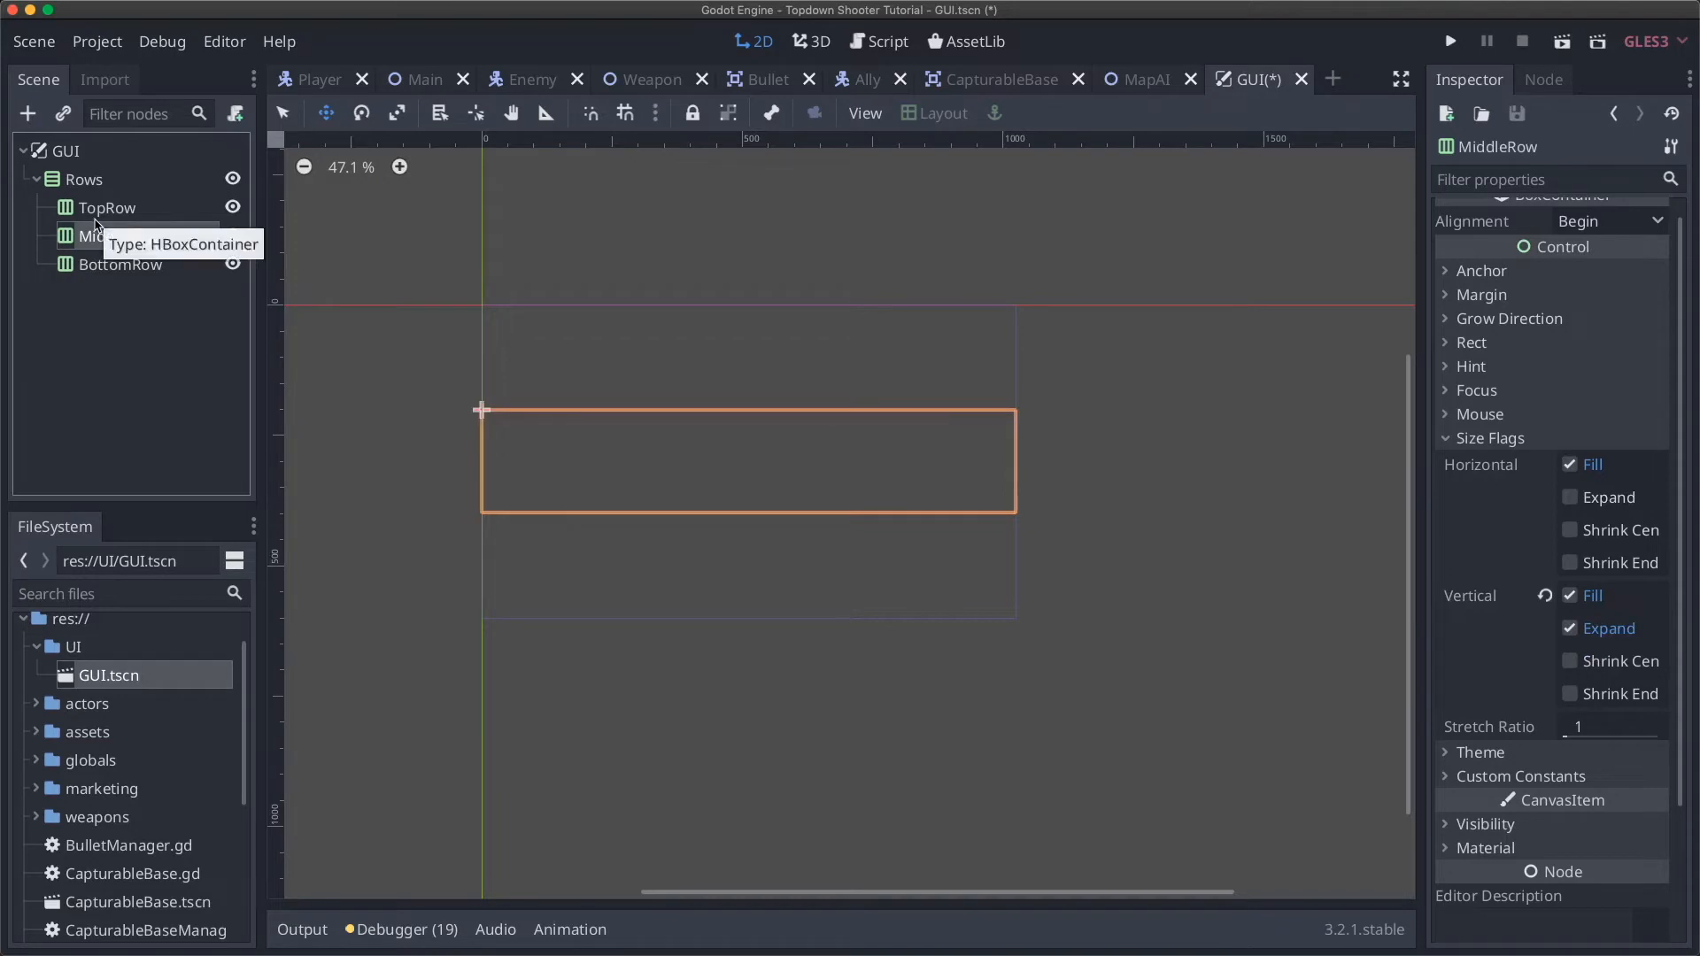
left_click(97, 217)
left_click(120, 270)
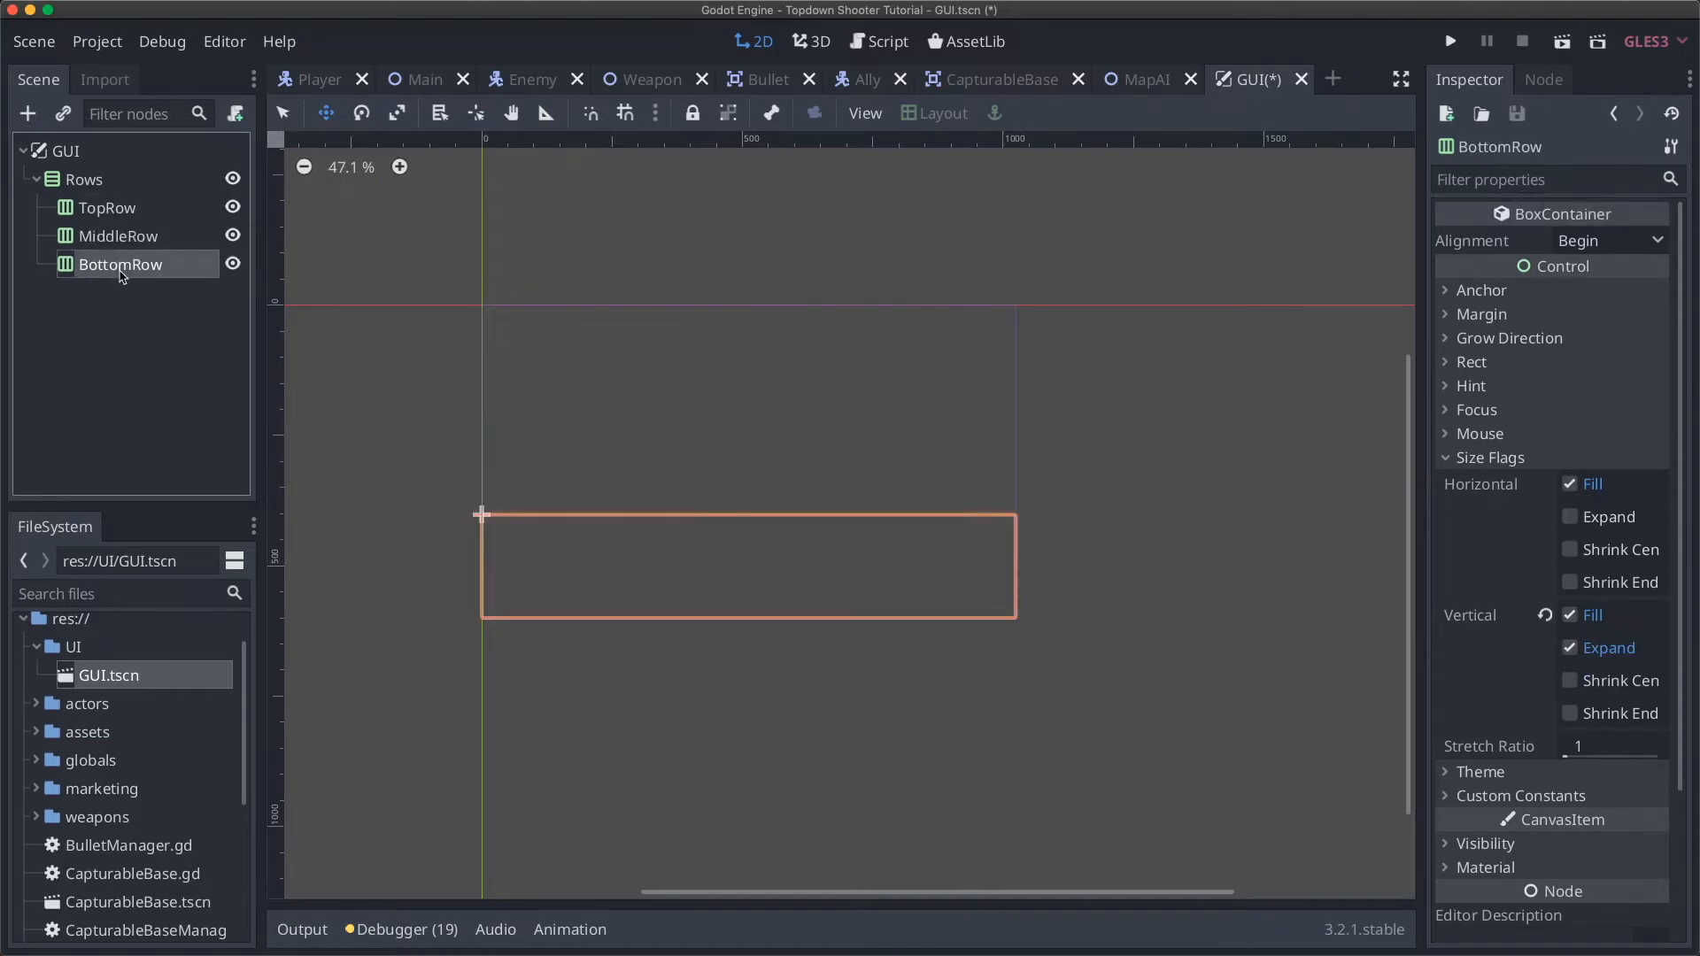
left_click(108, 249)
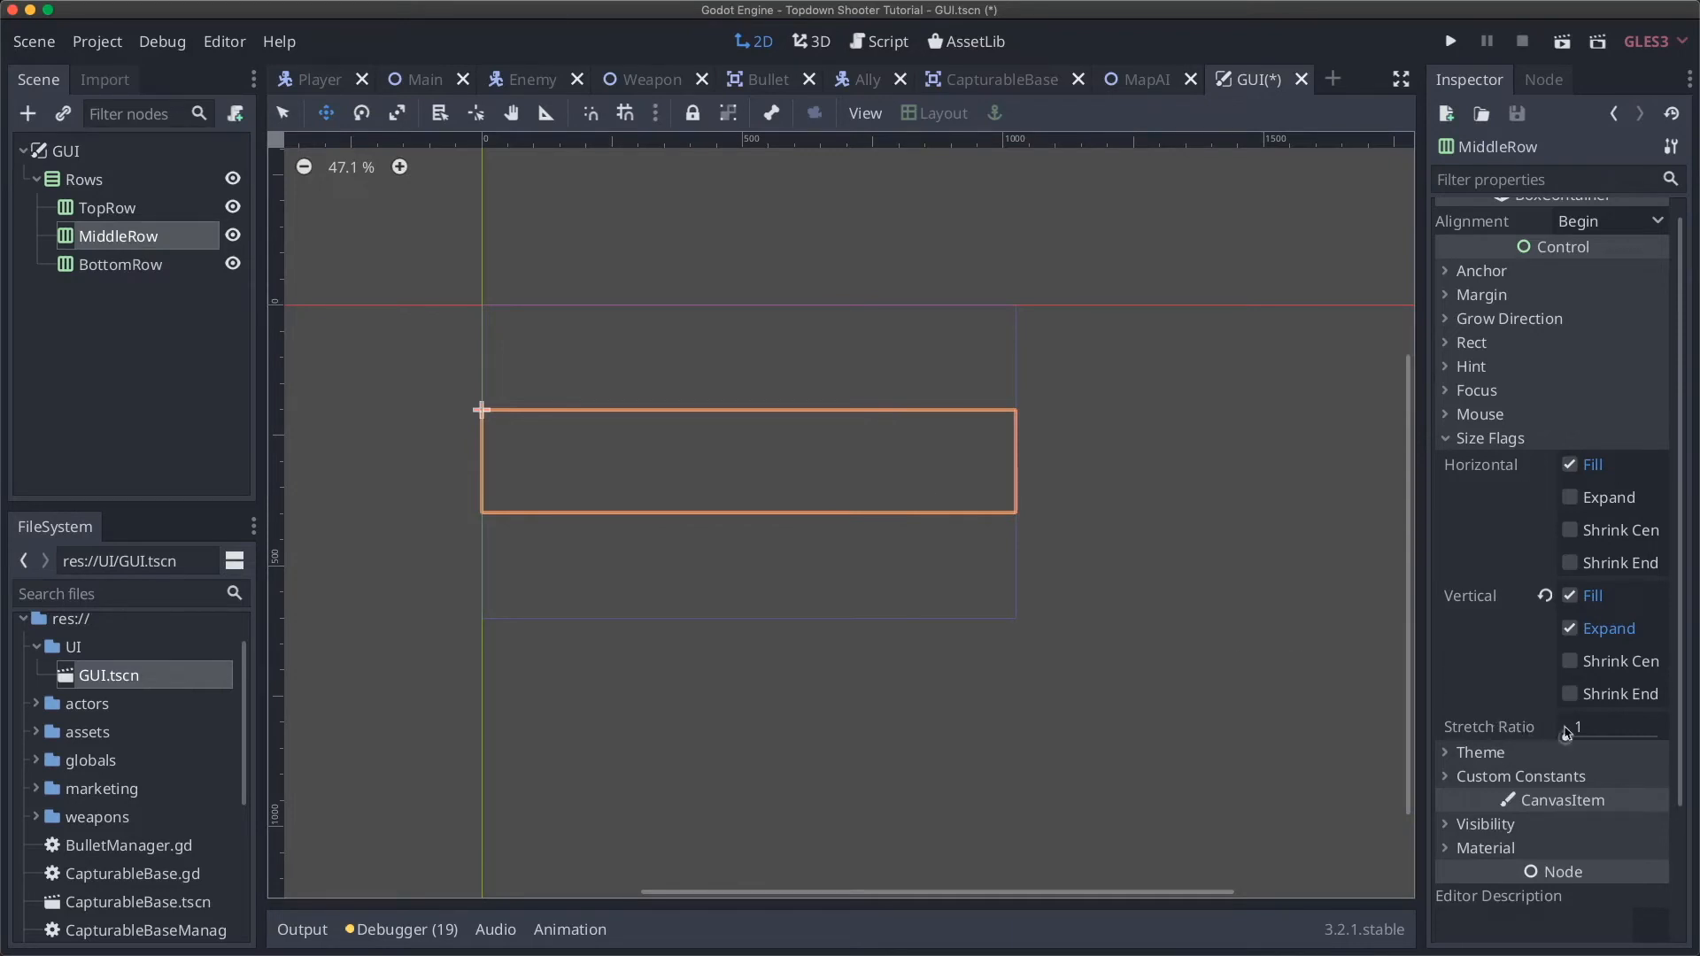
left_click(149, 268)
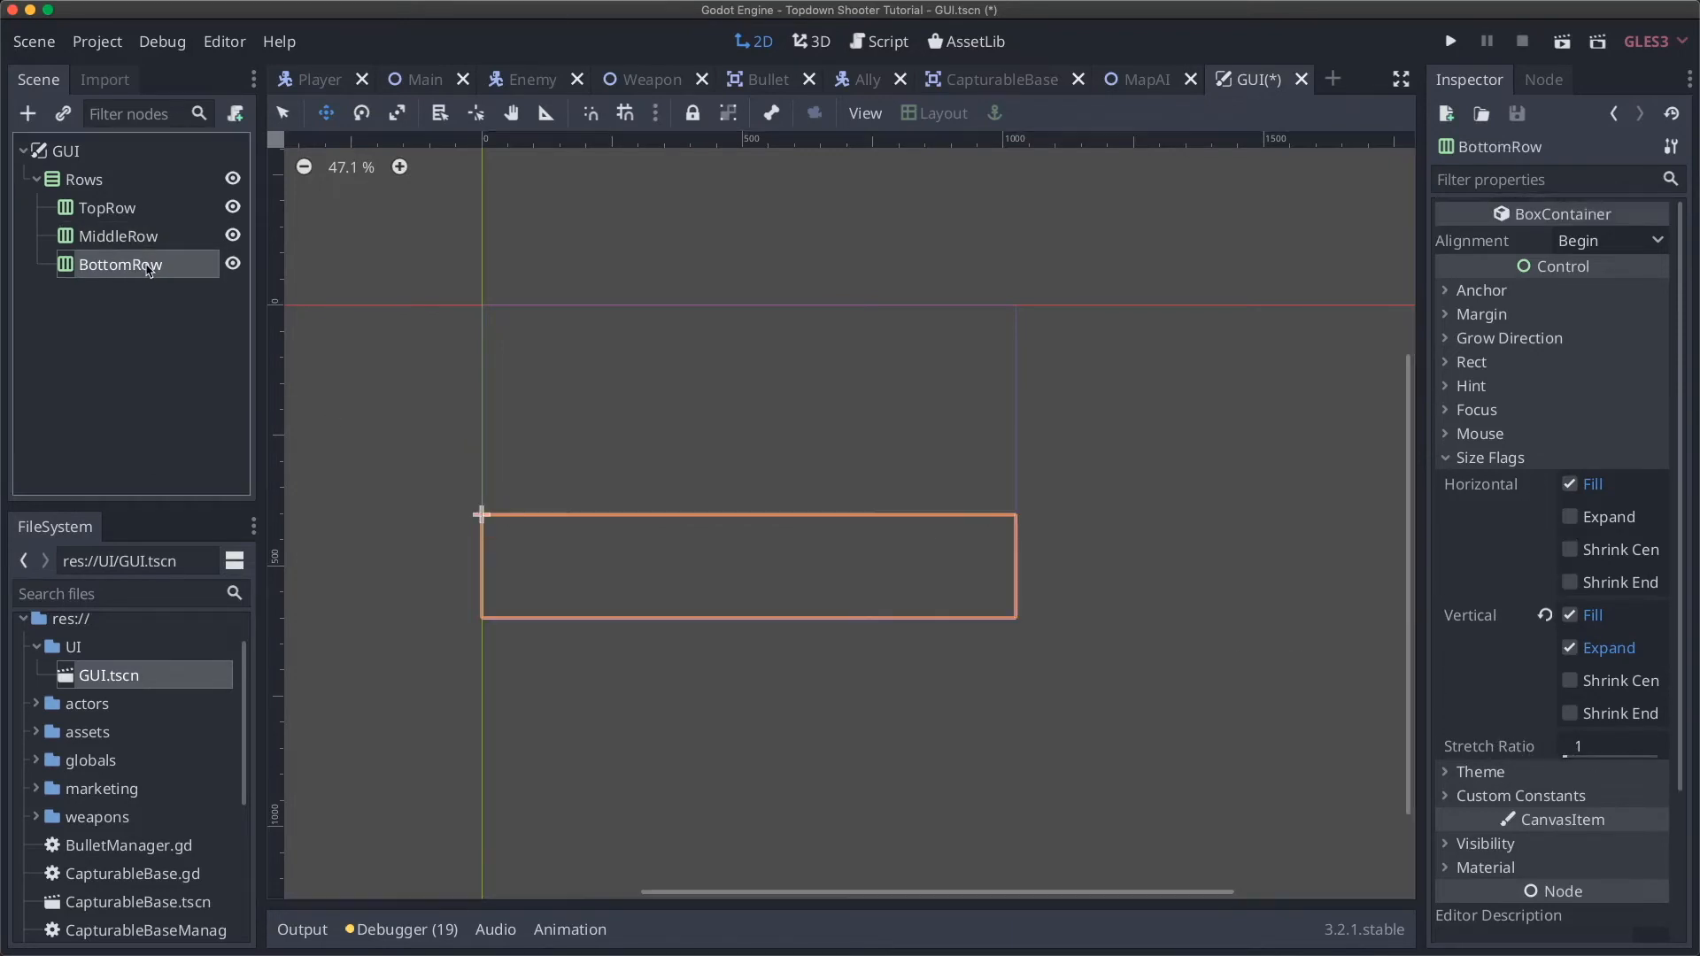
left_click(129, 240)
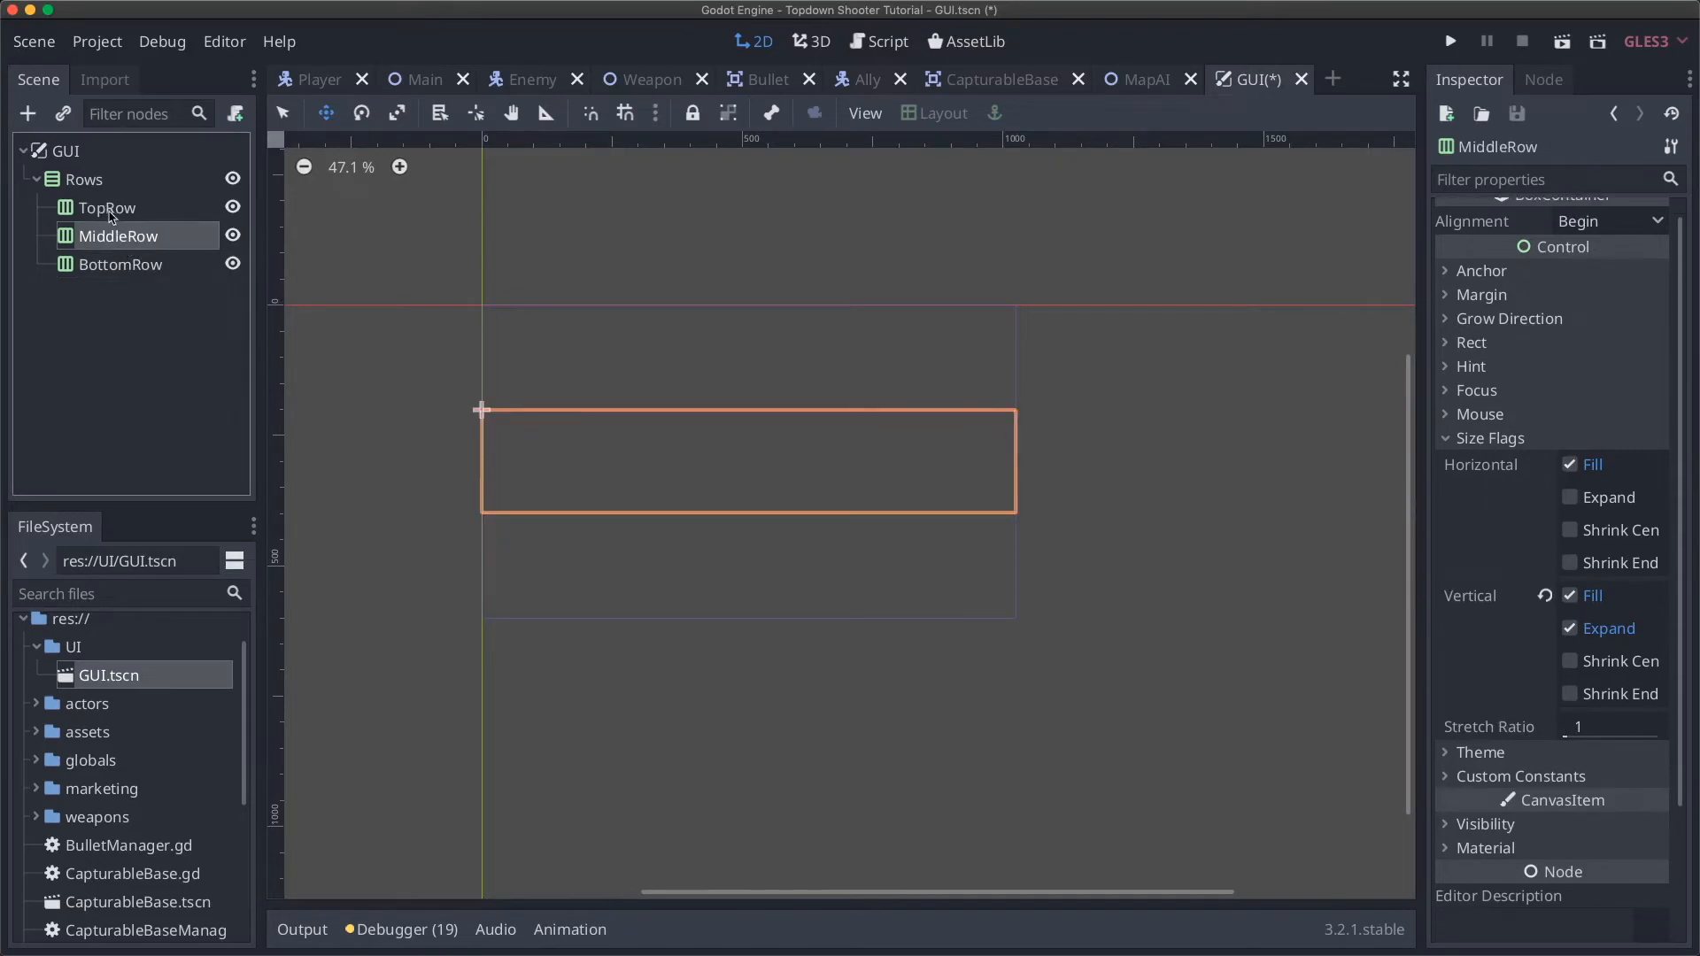
left_click(115, 212)
left_click(134, 239)
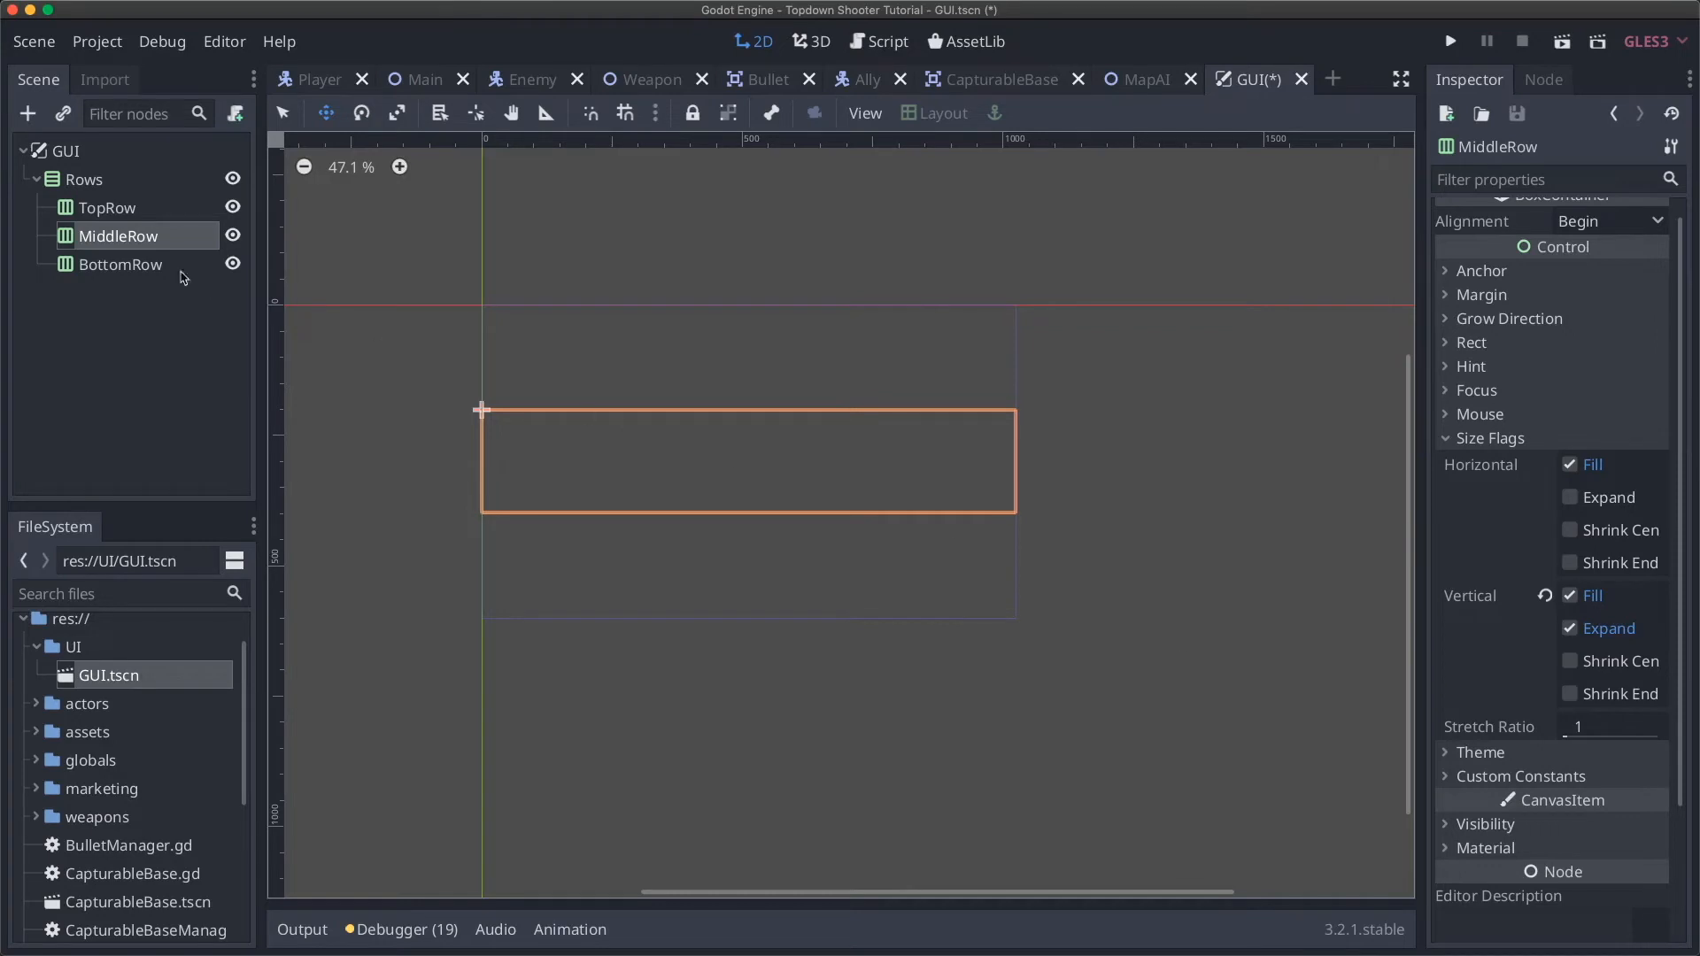
Step: Set MiddleRow's Size Flags stretch ratio to 2, then 3, finally 4
left_click(1603, 726)
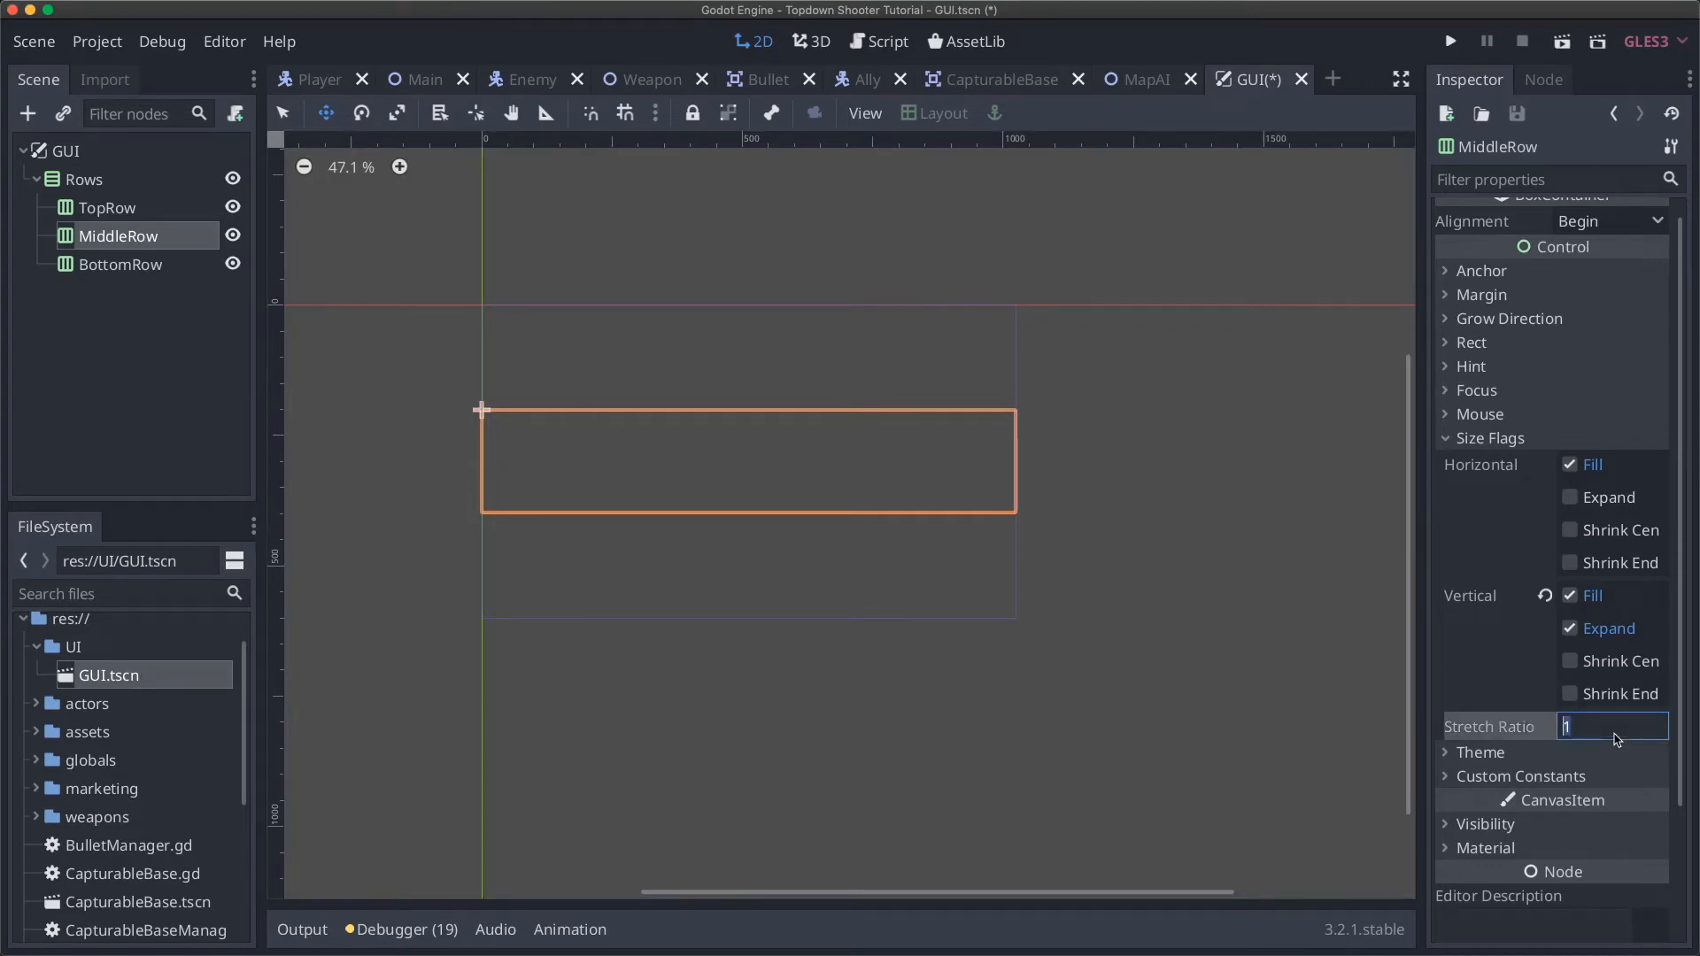
type("2")
key("Return")
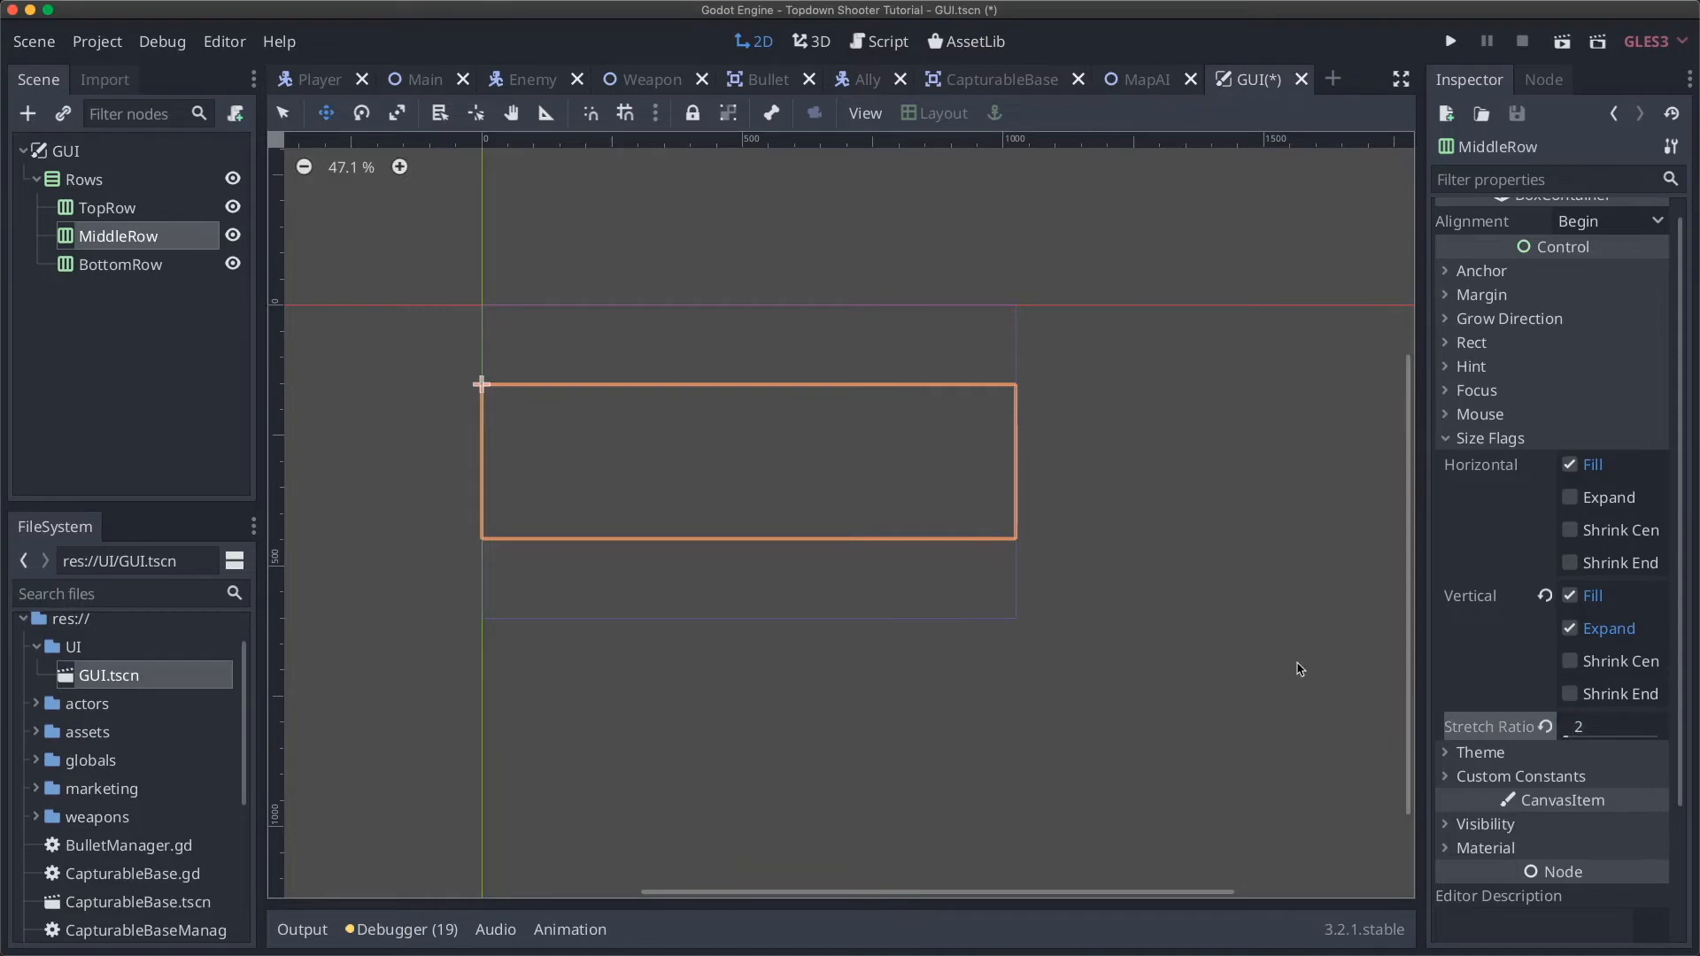
left_click(133, 265)
left_click(108, 234)
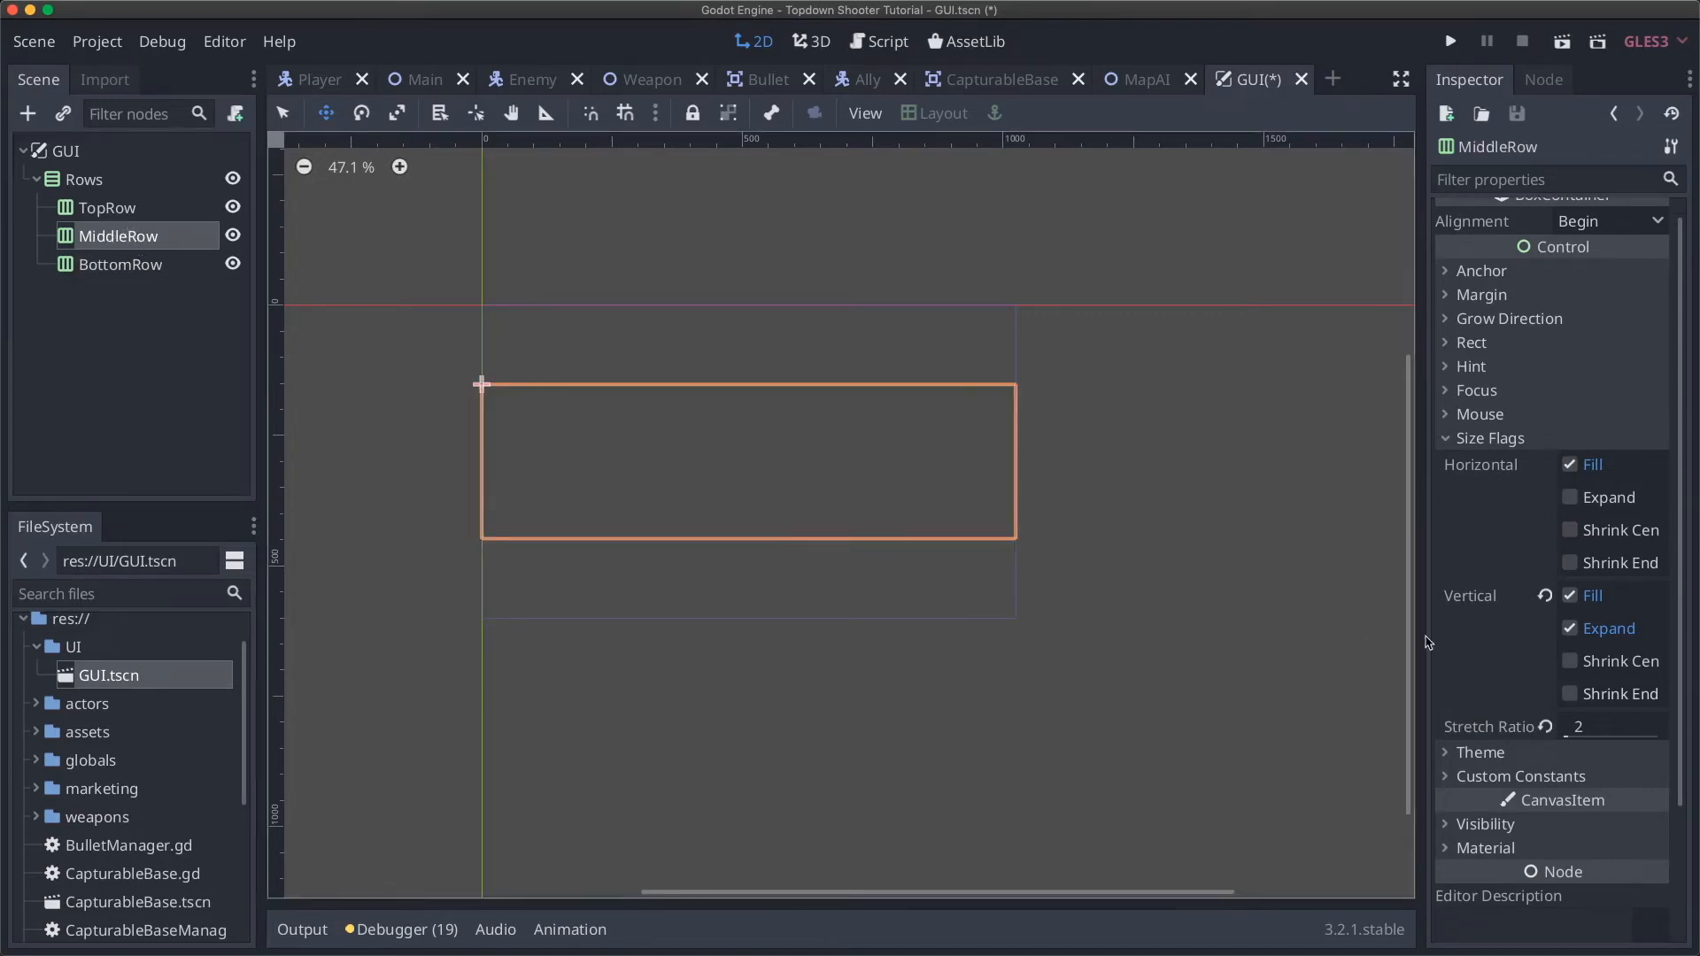
left_click(1604, 729)
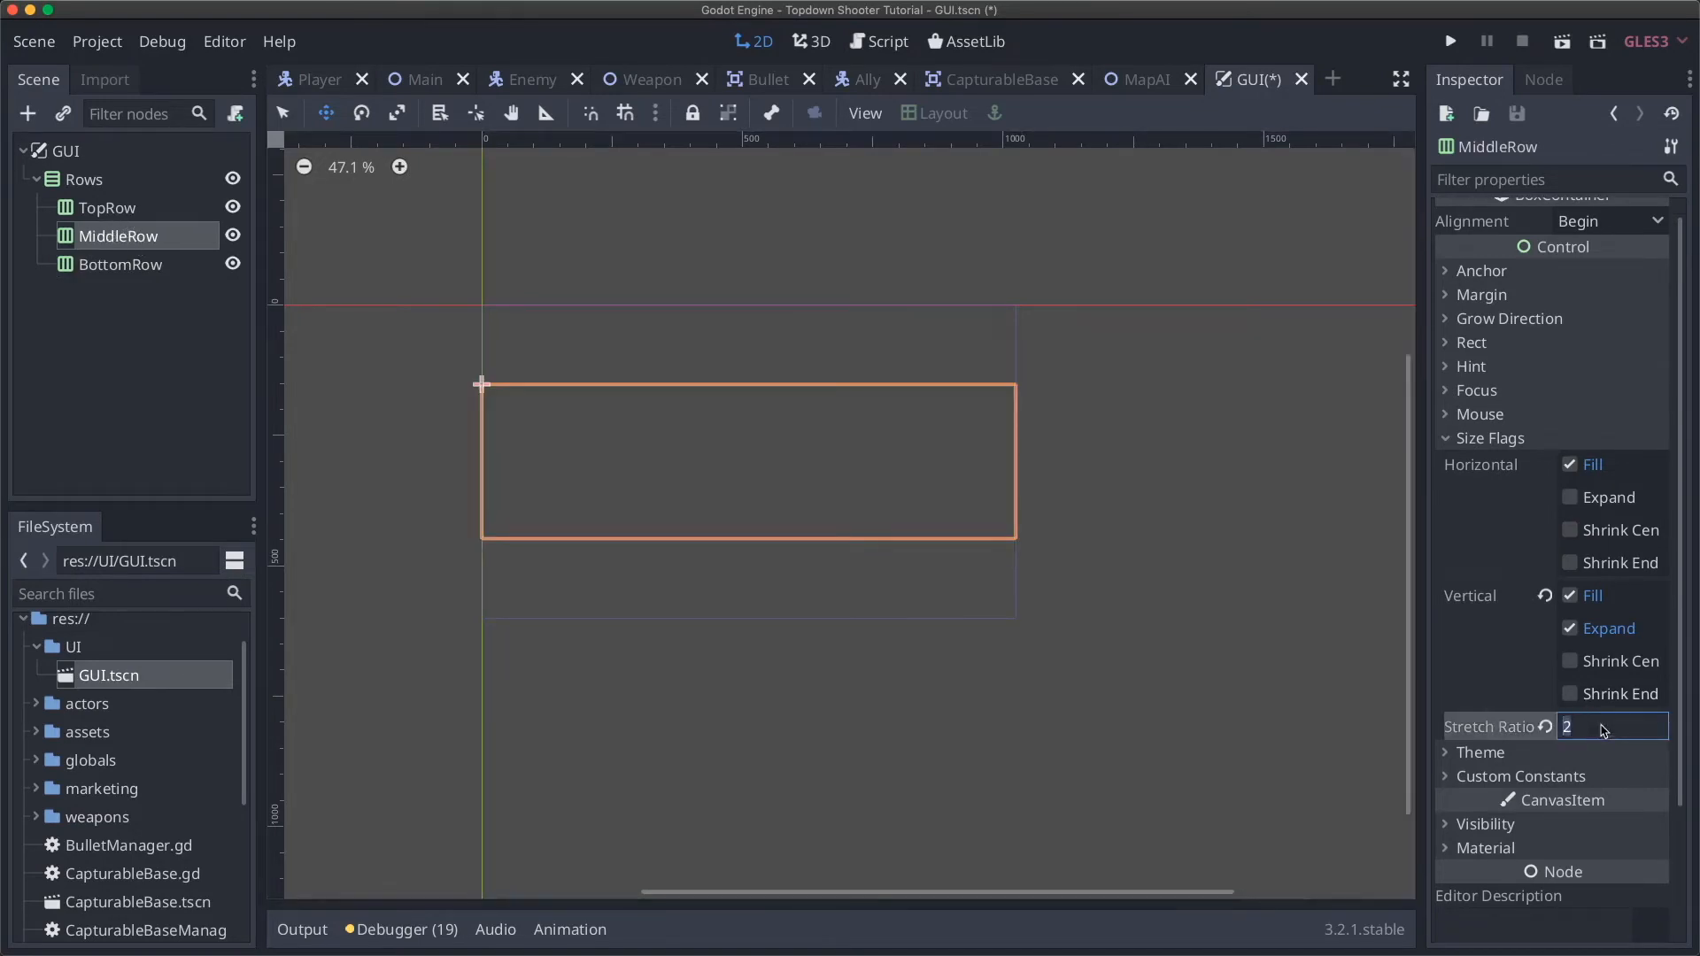
type("3")
key("Return")
left_click(1604, 731)
type("4")
key("Return")
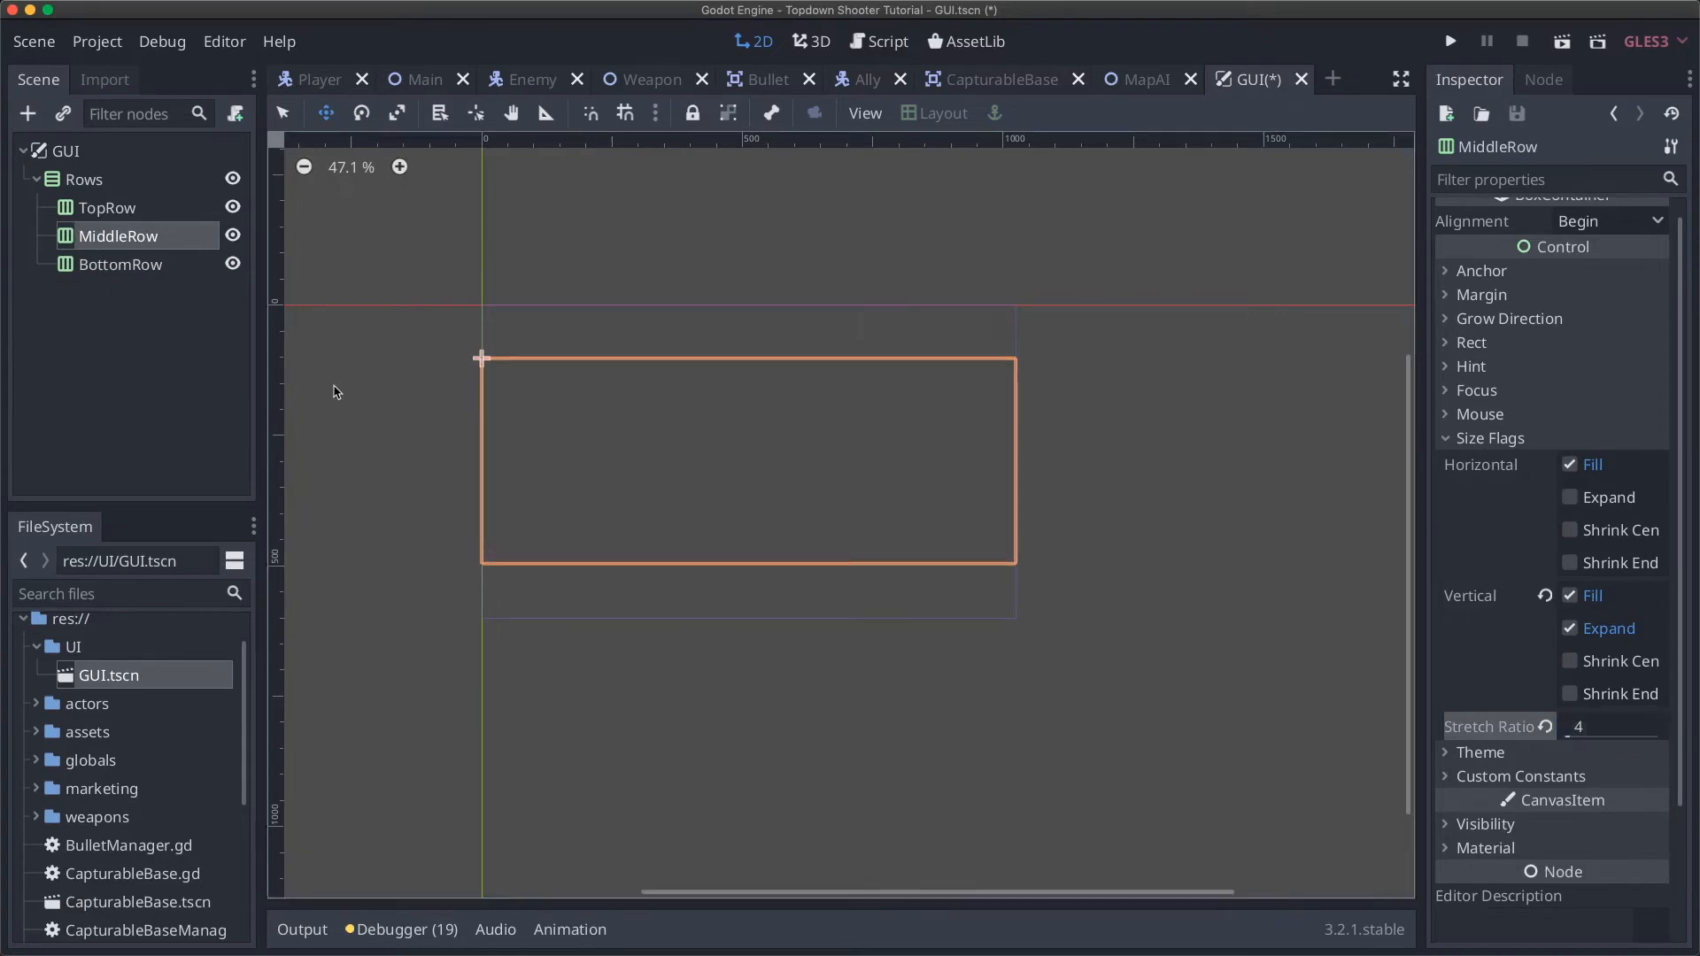
Step: Check the thinner TopRow and BottomRow, then collapse BottomRow's Size Flags
left_click(133, 266)
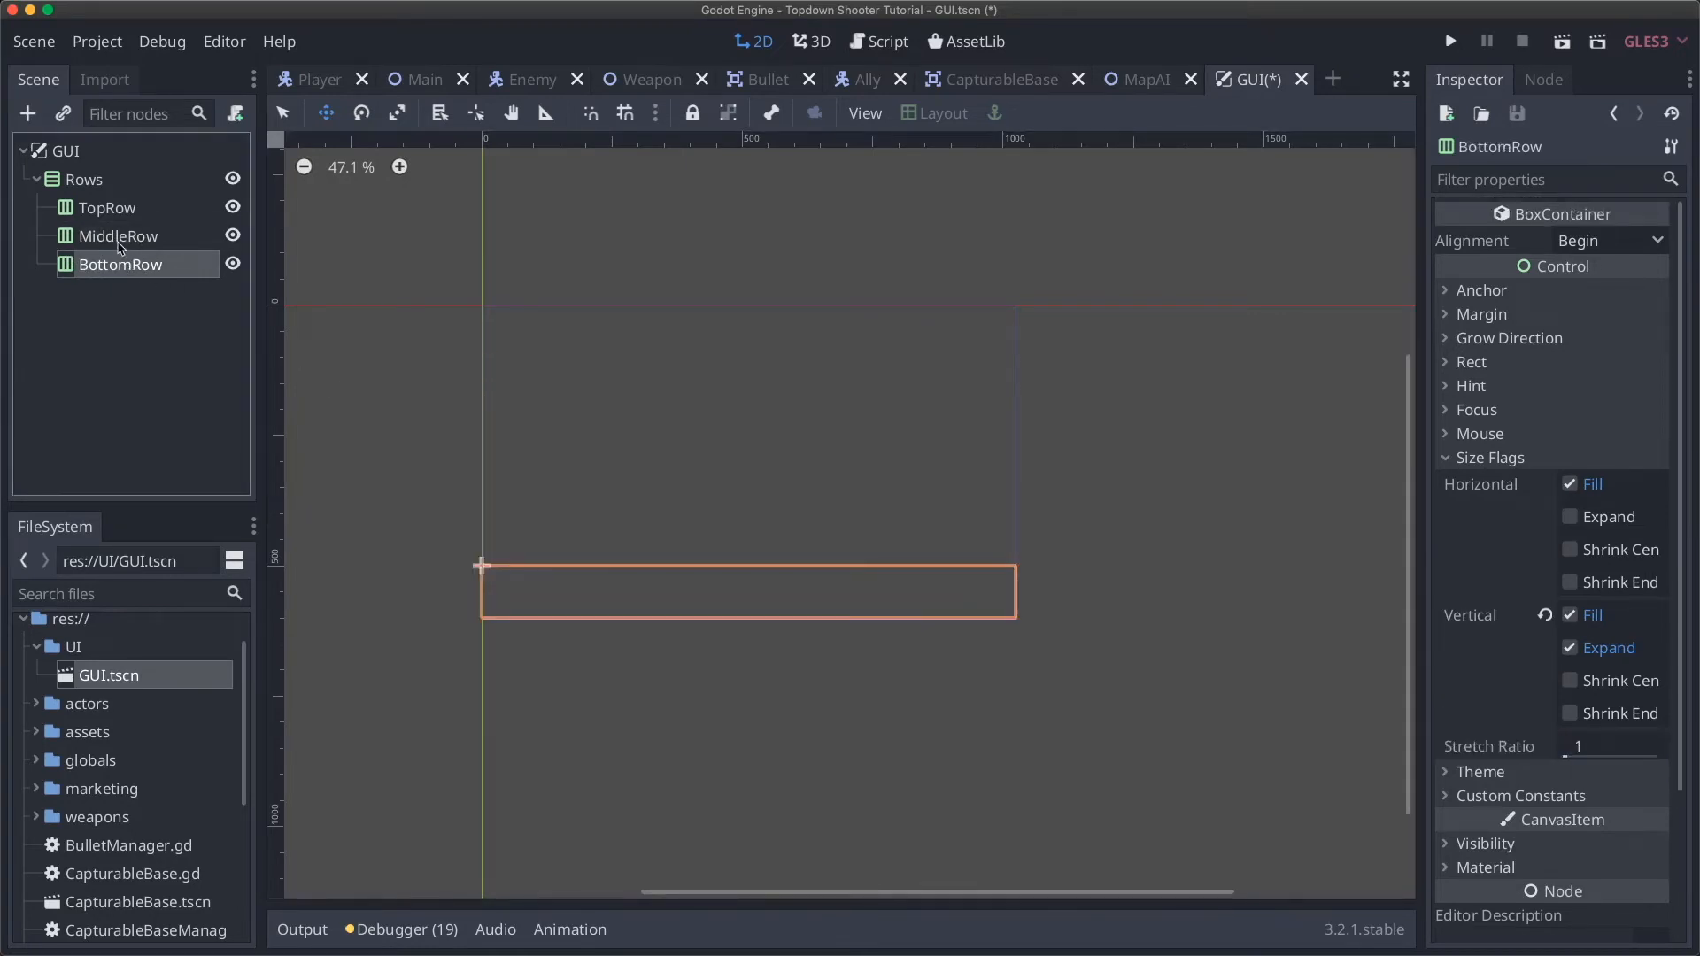
left_click(120, 241)
left_click(104, 213)
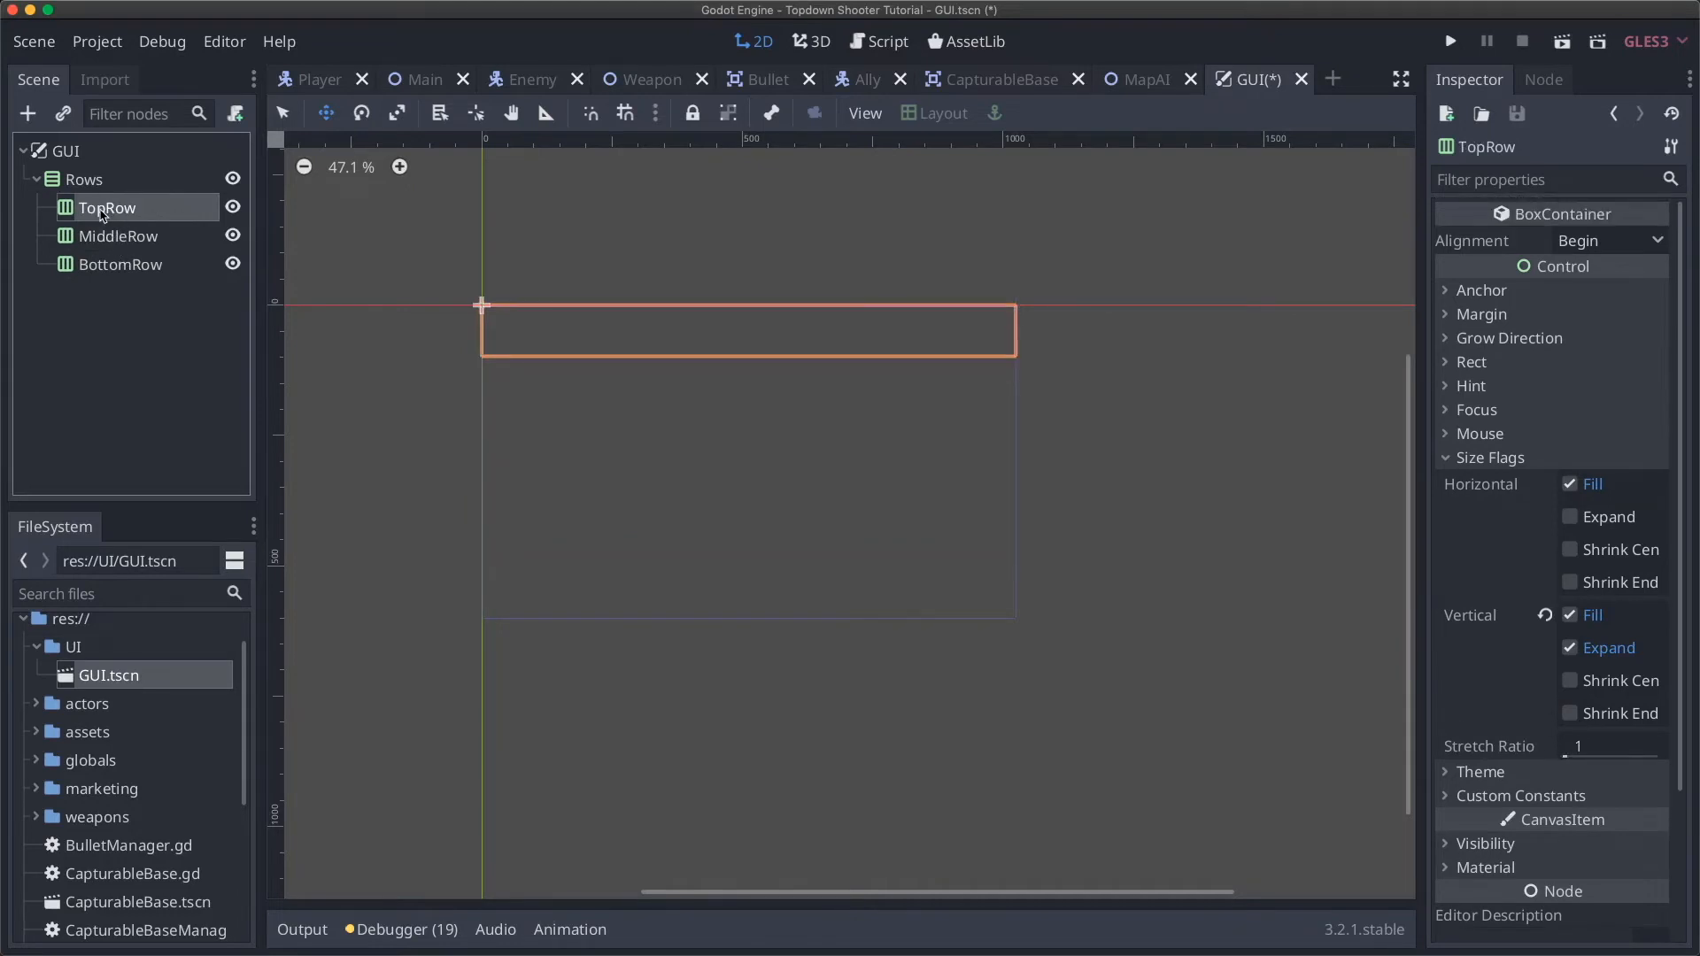
left_click(113, 236)
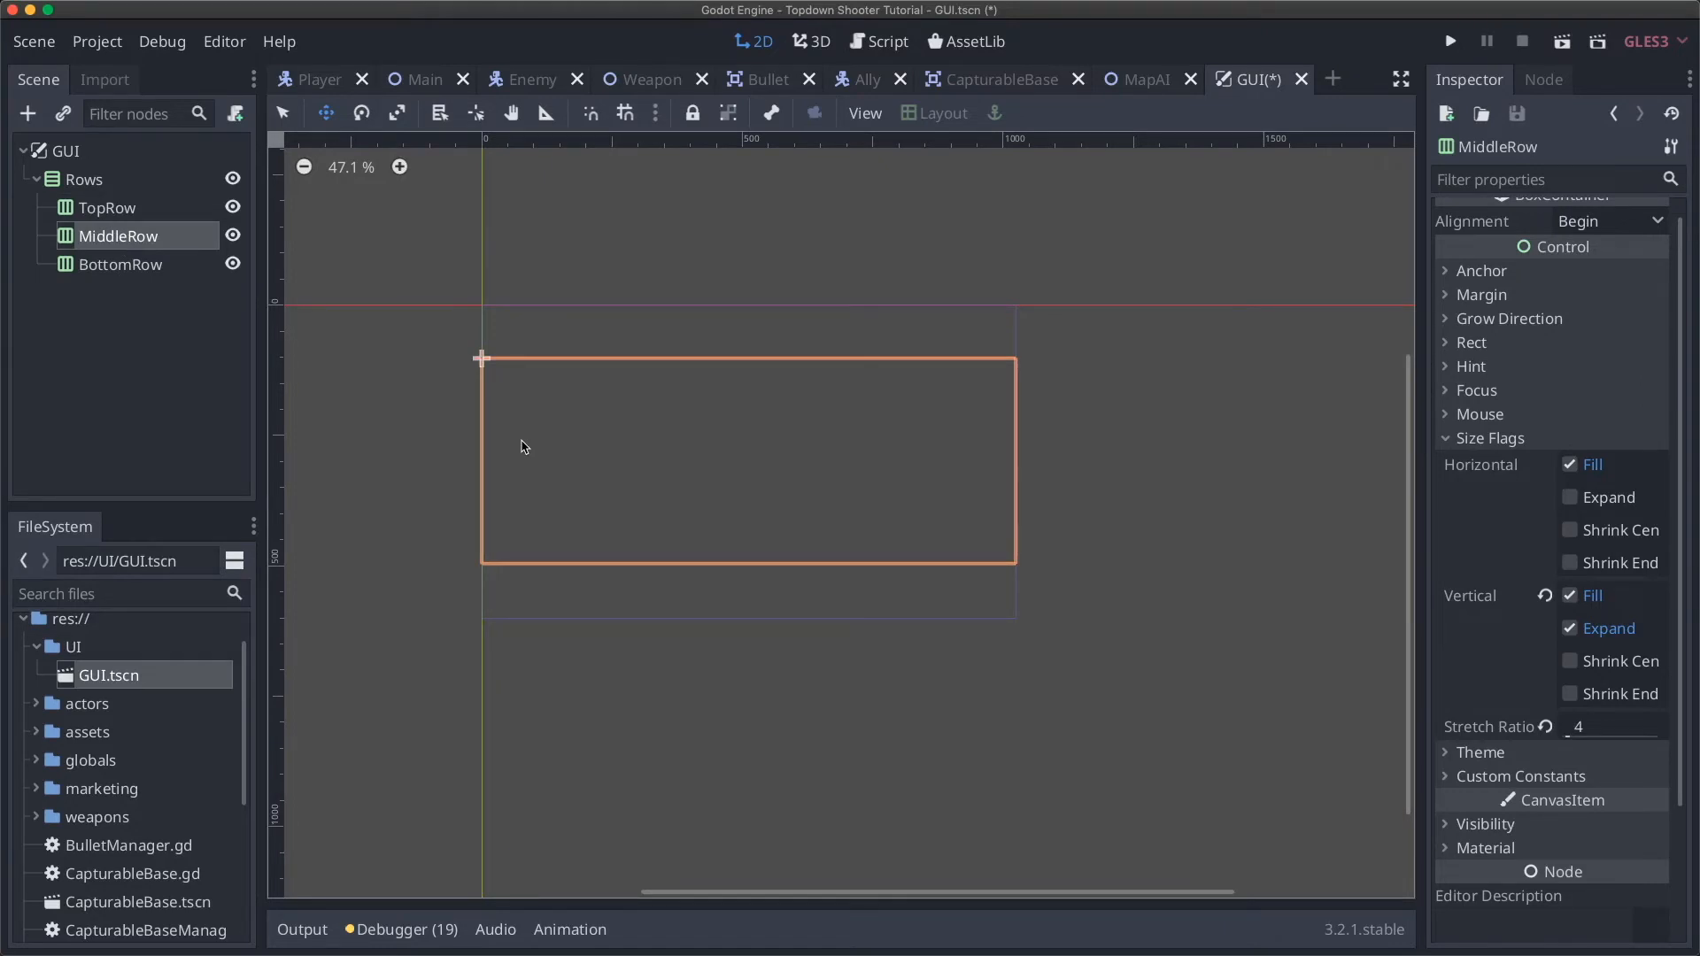
left_click(86, 183)
left_click(106, 209)
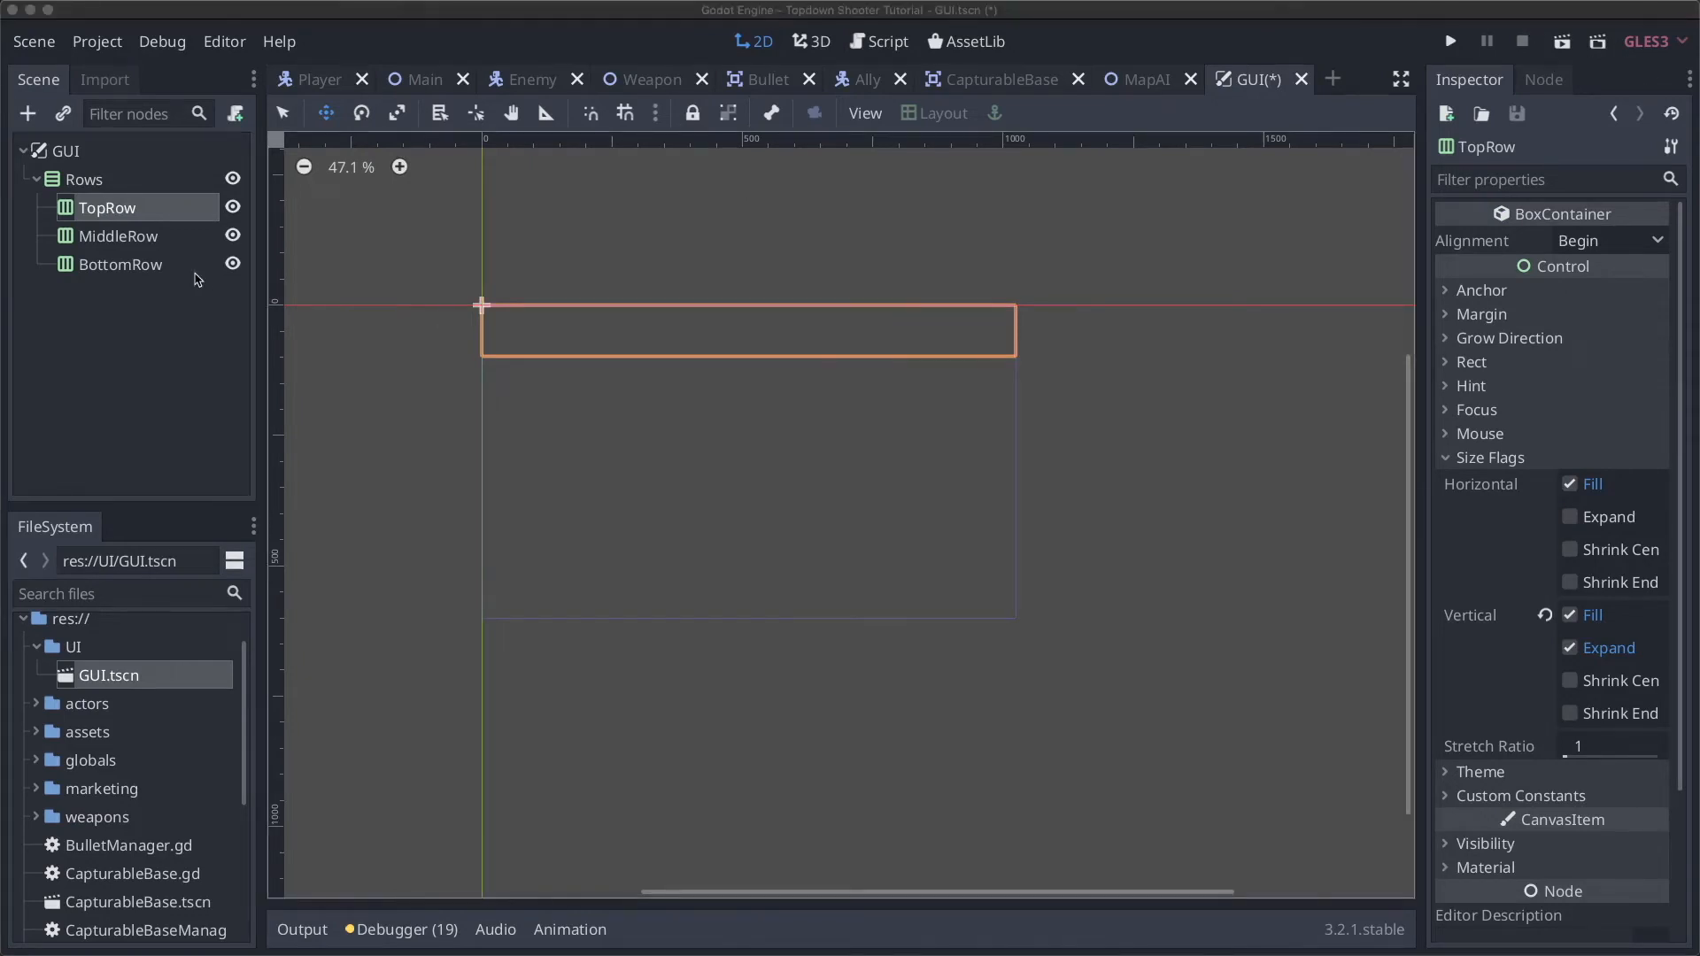
left_click(144, 271)
left_click(108, 268)
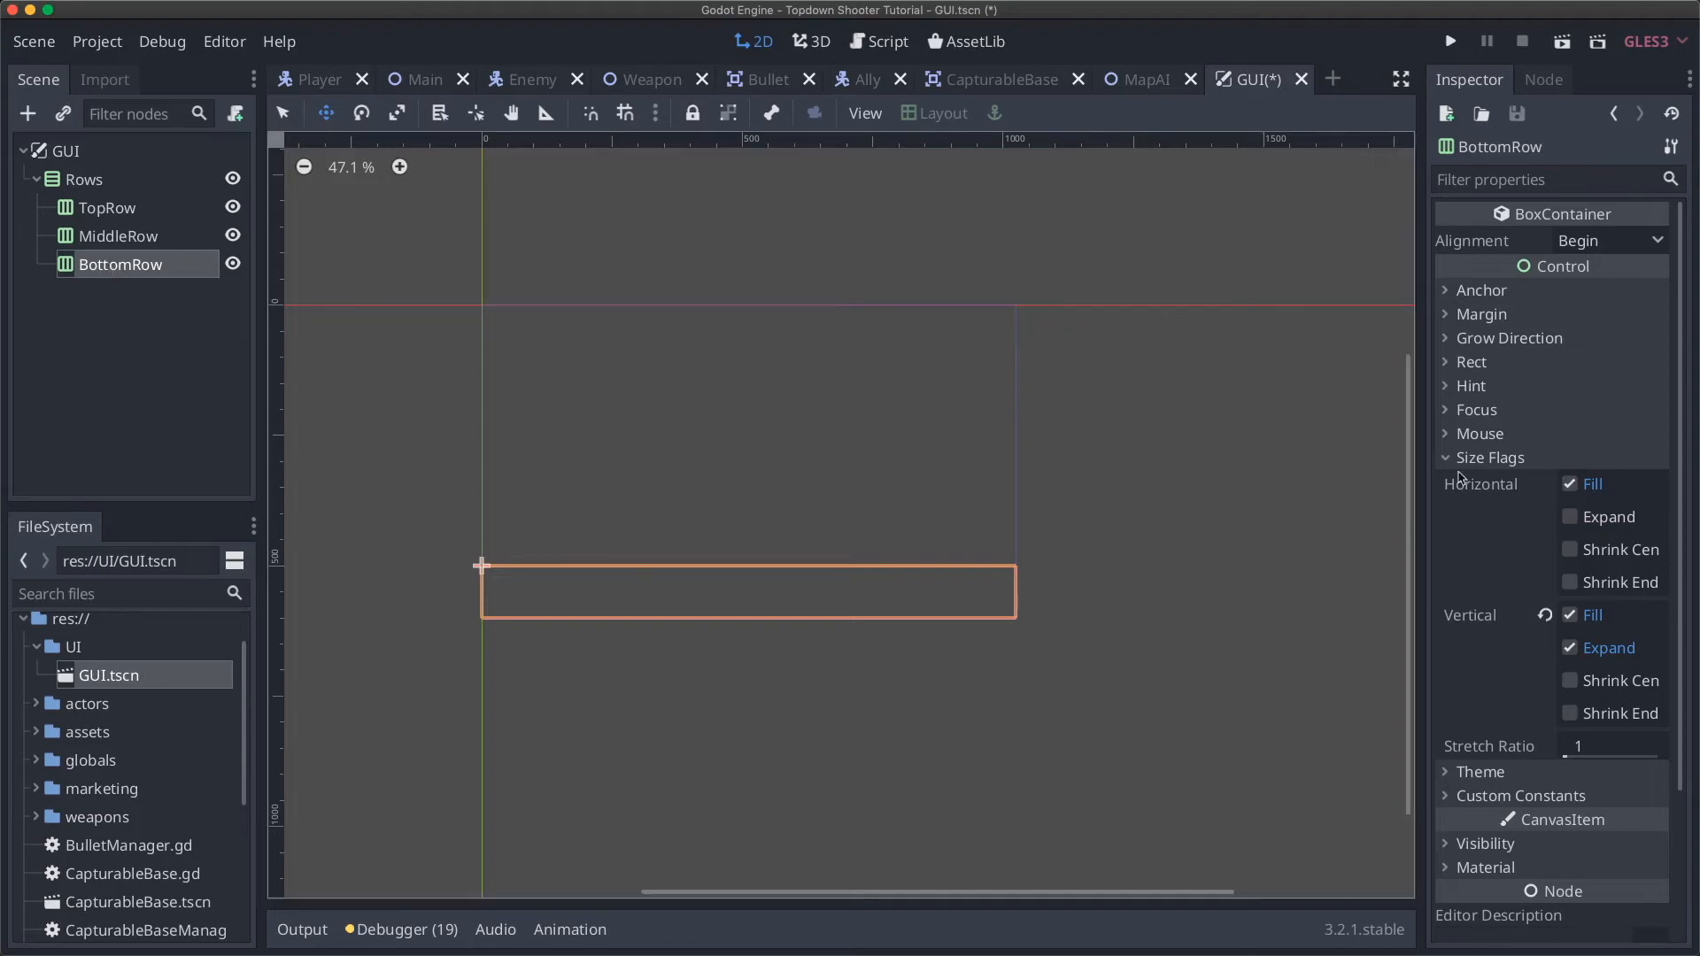
left_click(1492, 459)
Step: Create a ProgressBar node from Control > Range as a child of BottomRow
left_click(158, 261)
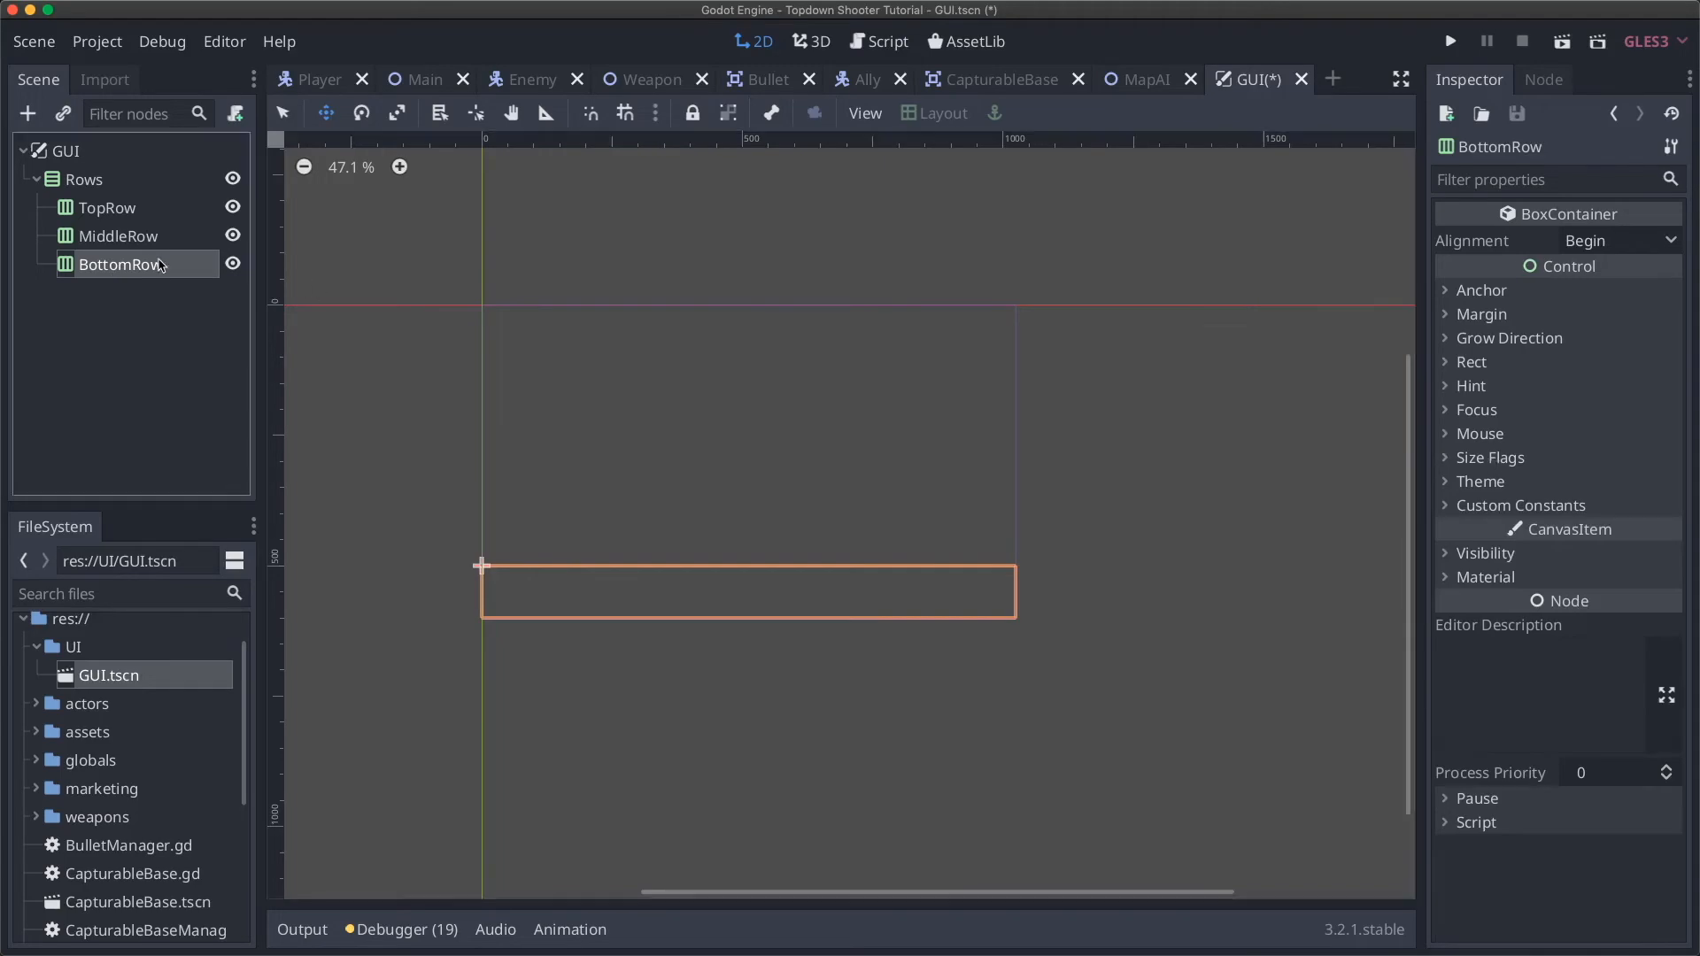
left_click(29, 113)
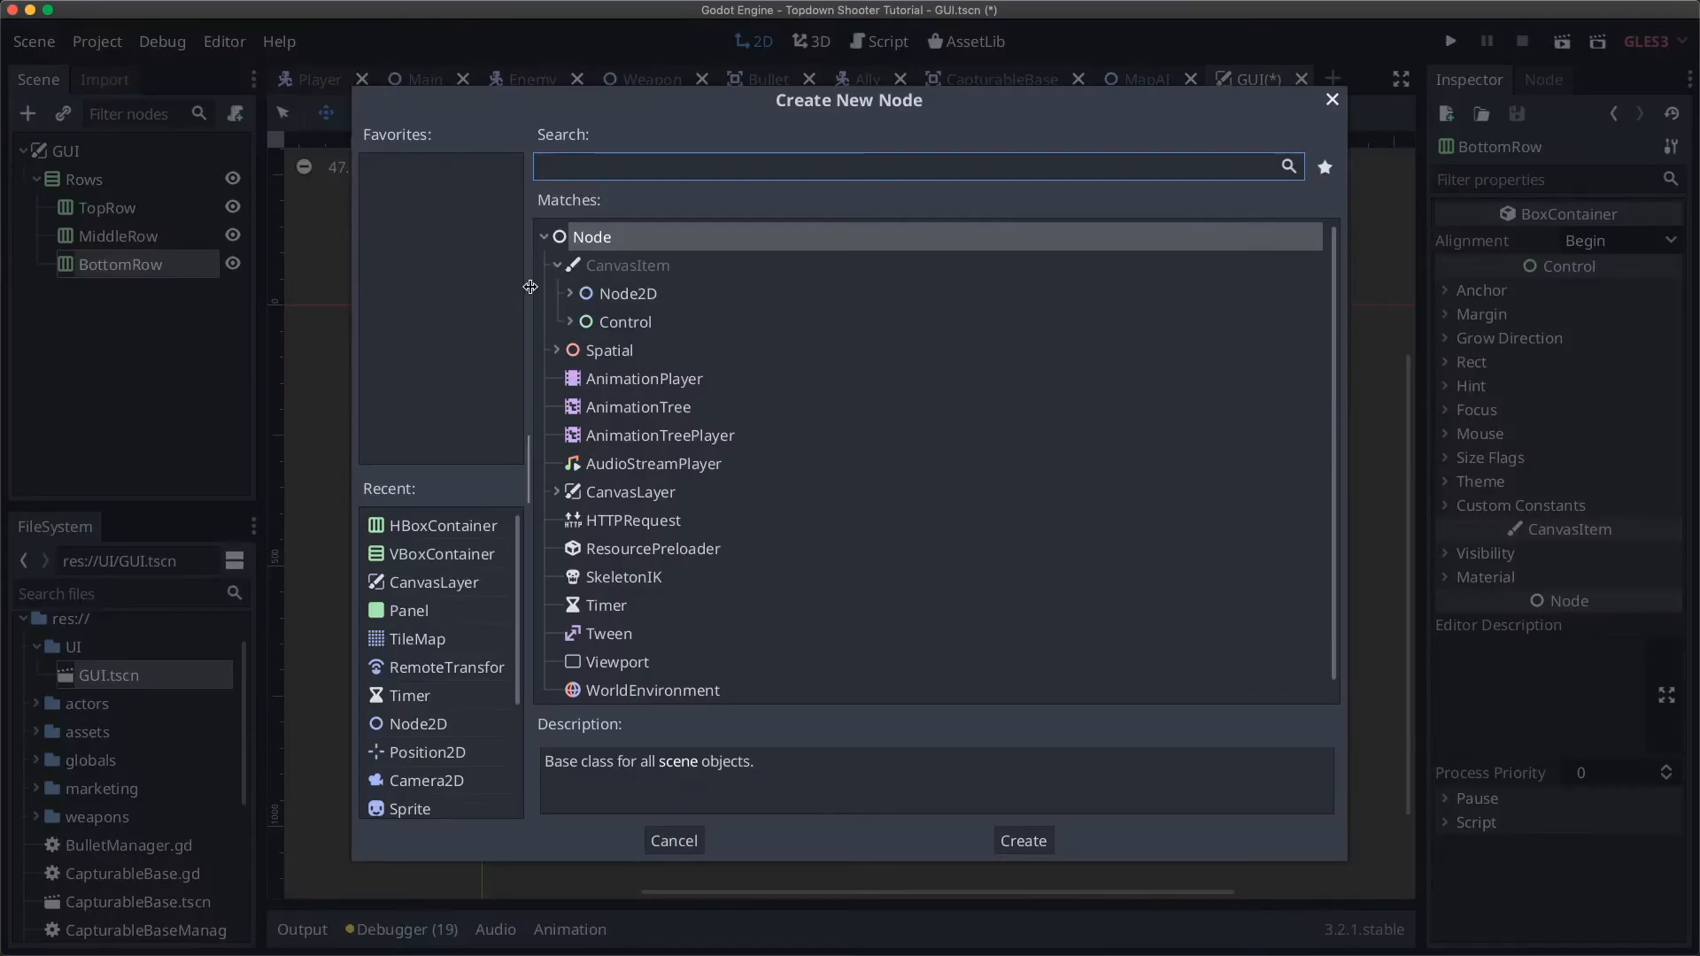
left_click(571, 324)
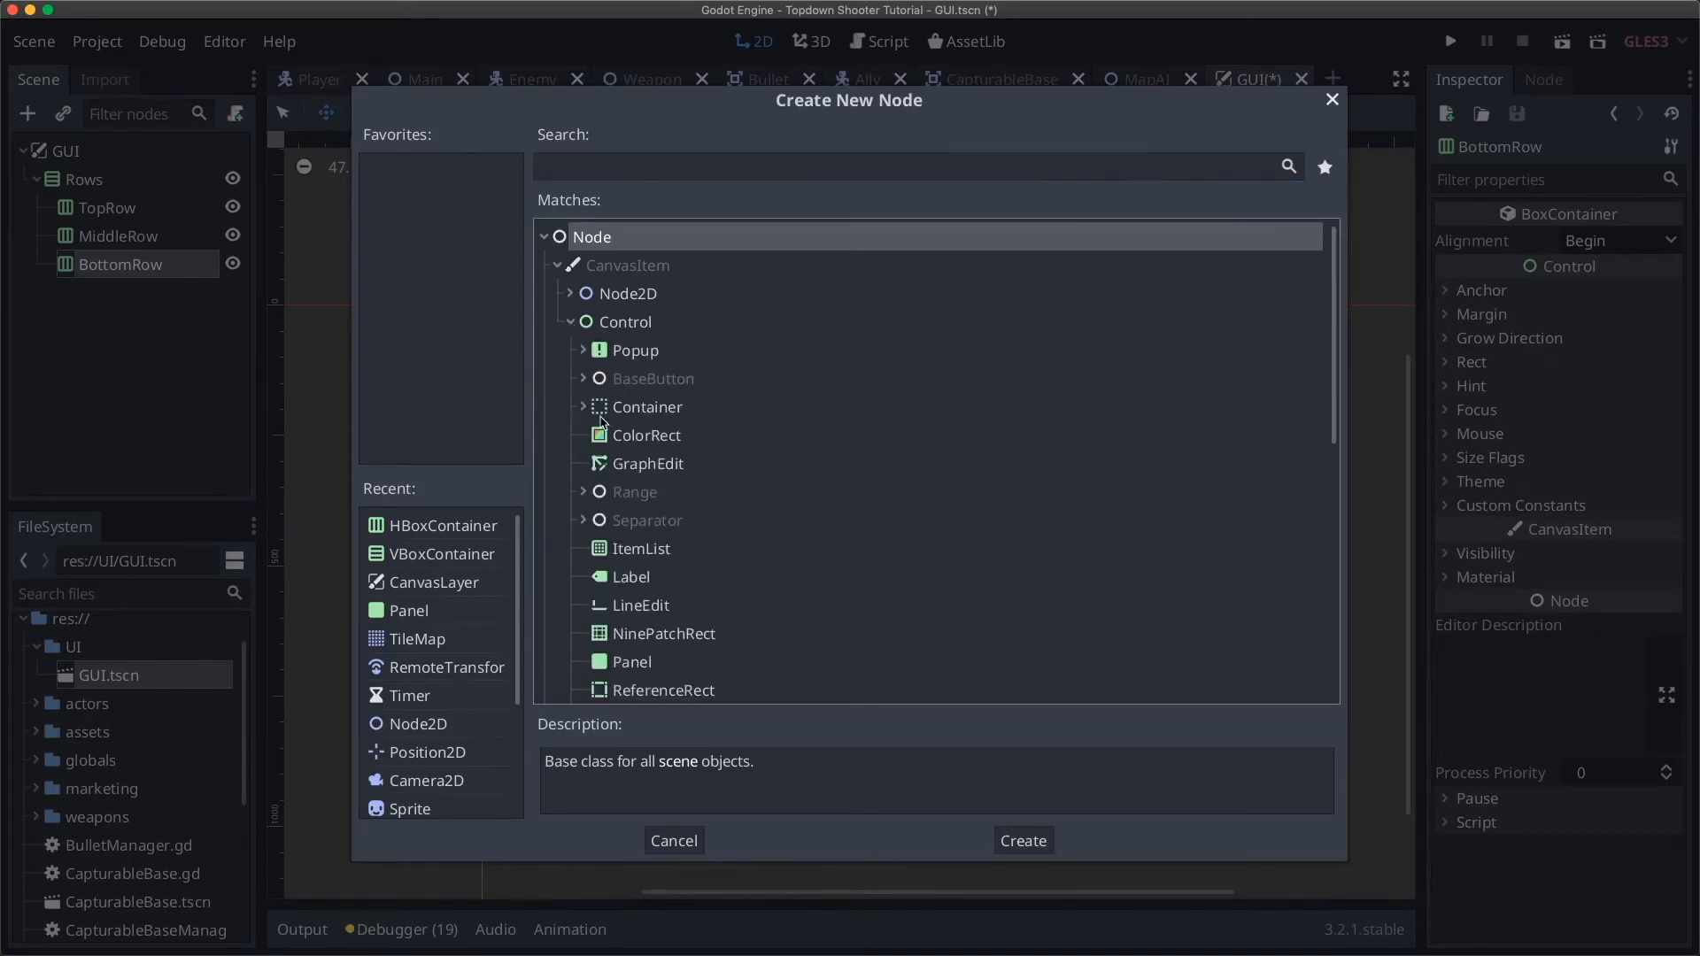
scroll(611, 411, "down", 3)
left_click(584, 393)
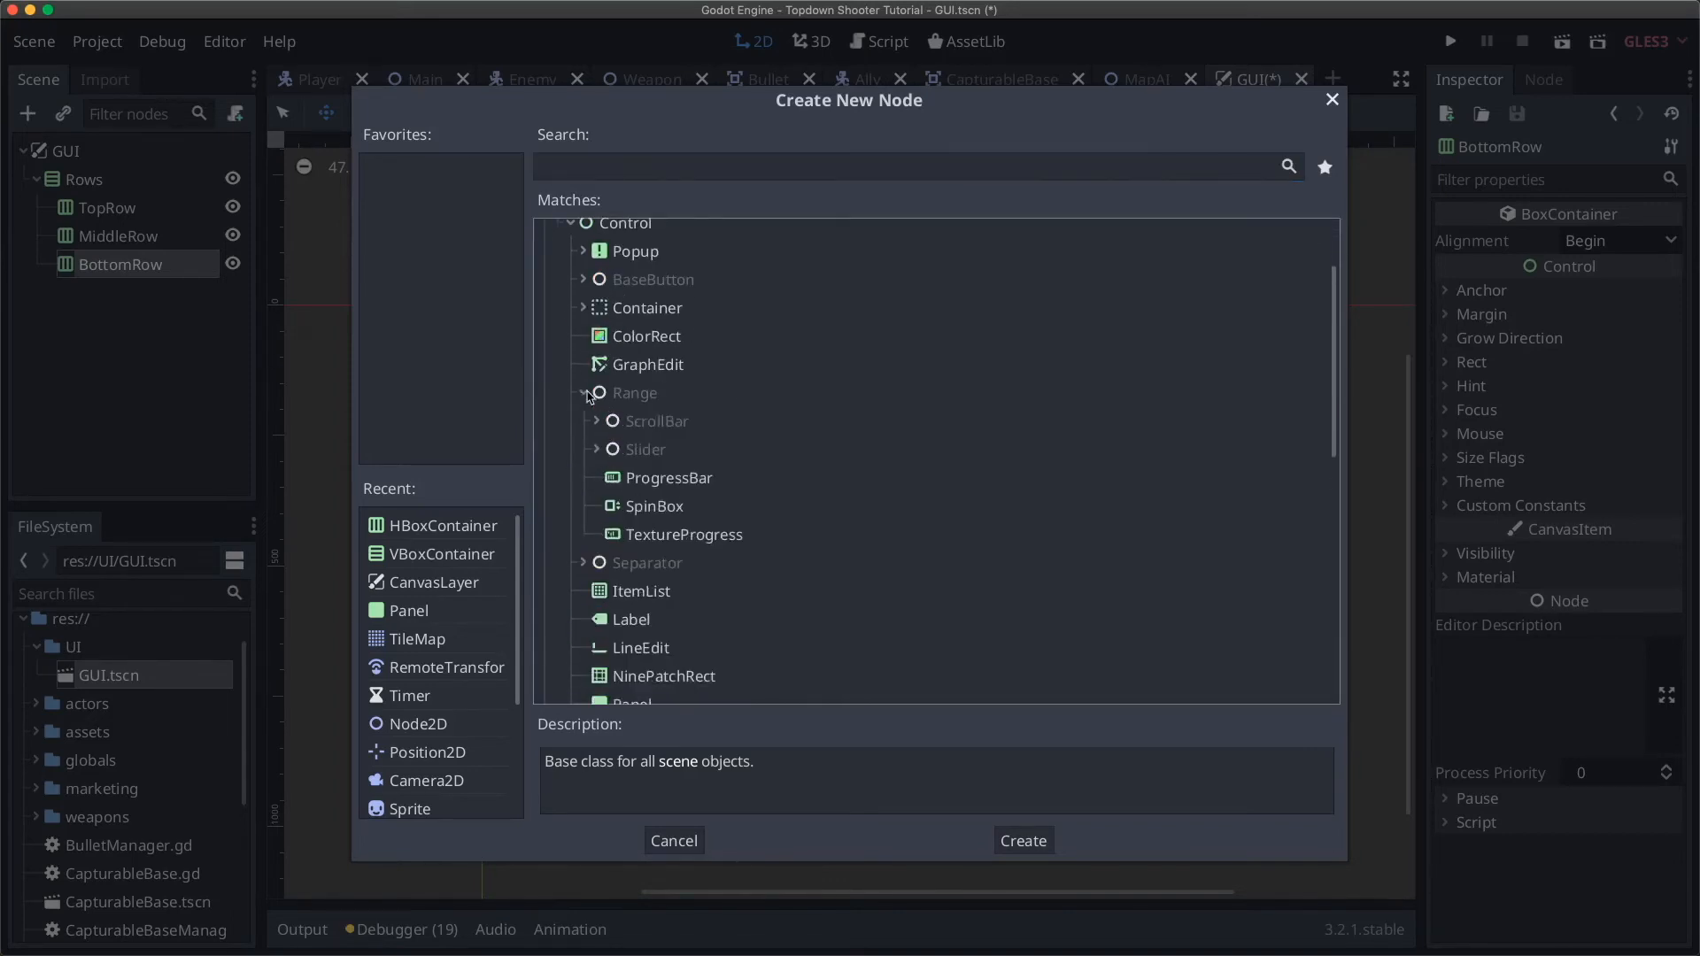
left_click(664, 479)
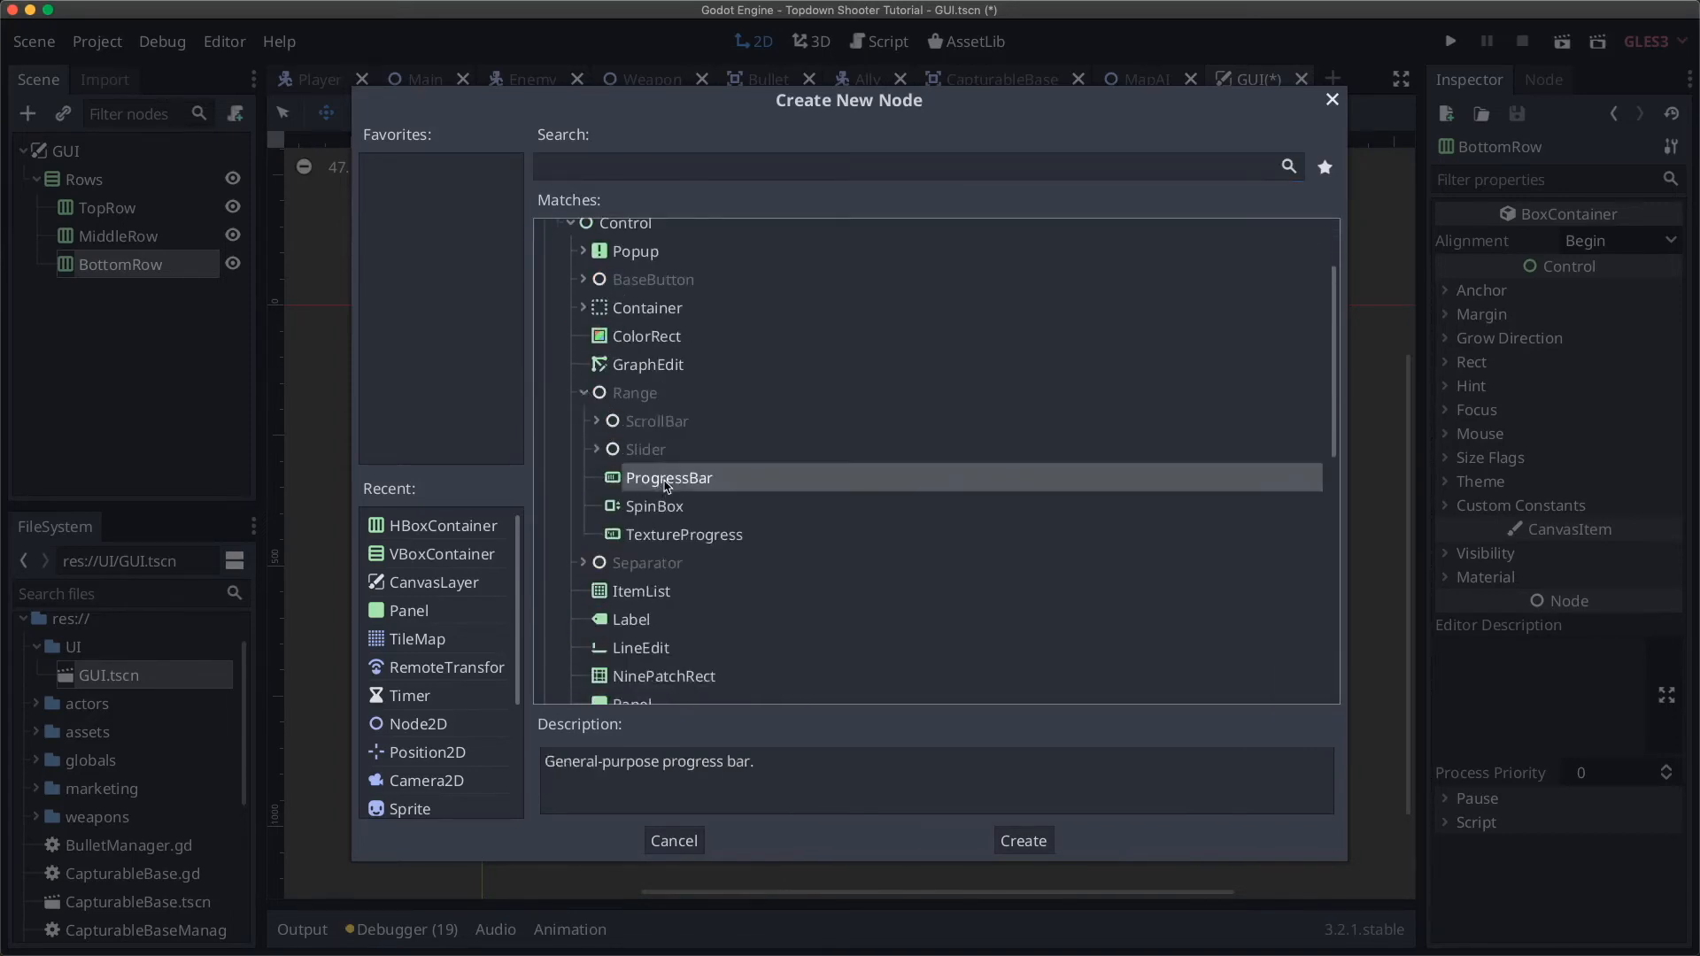
left_click(691, 534)
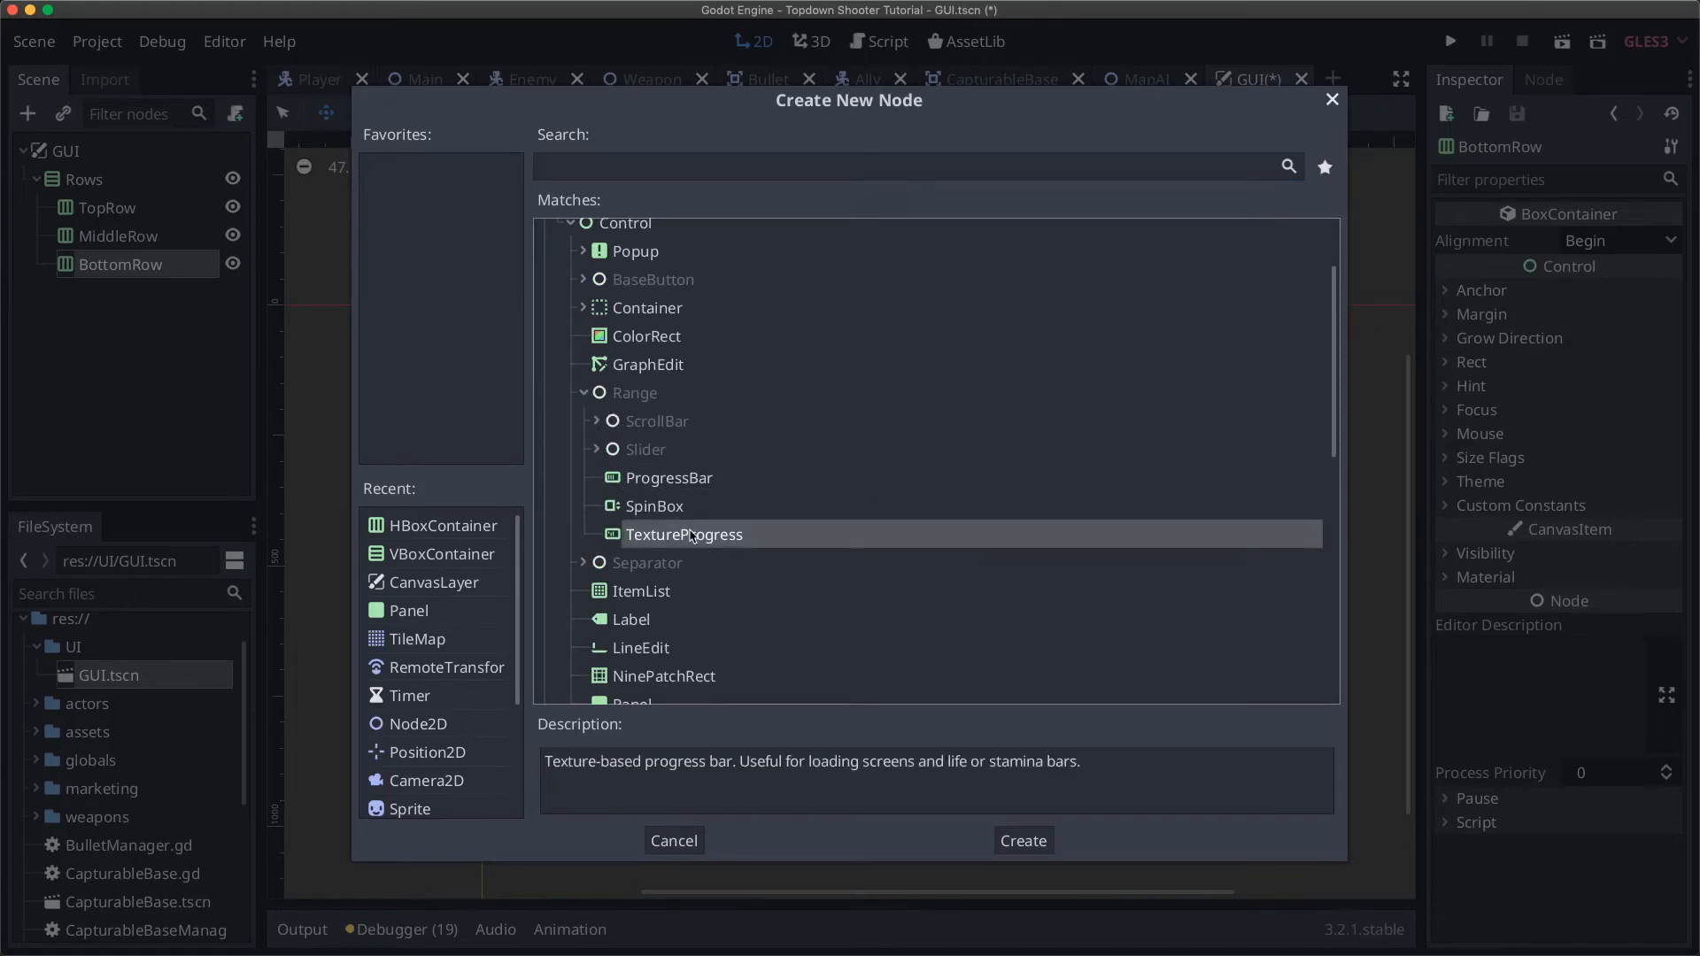
left_click(665, 482)
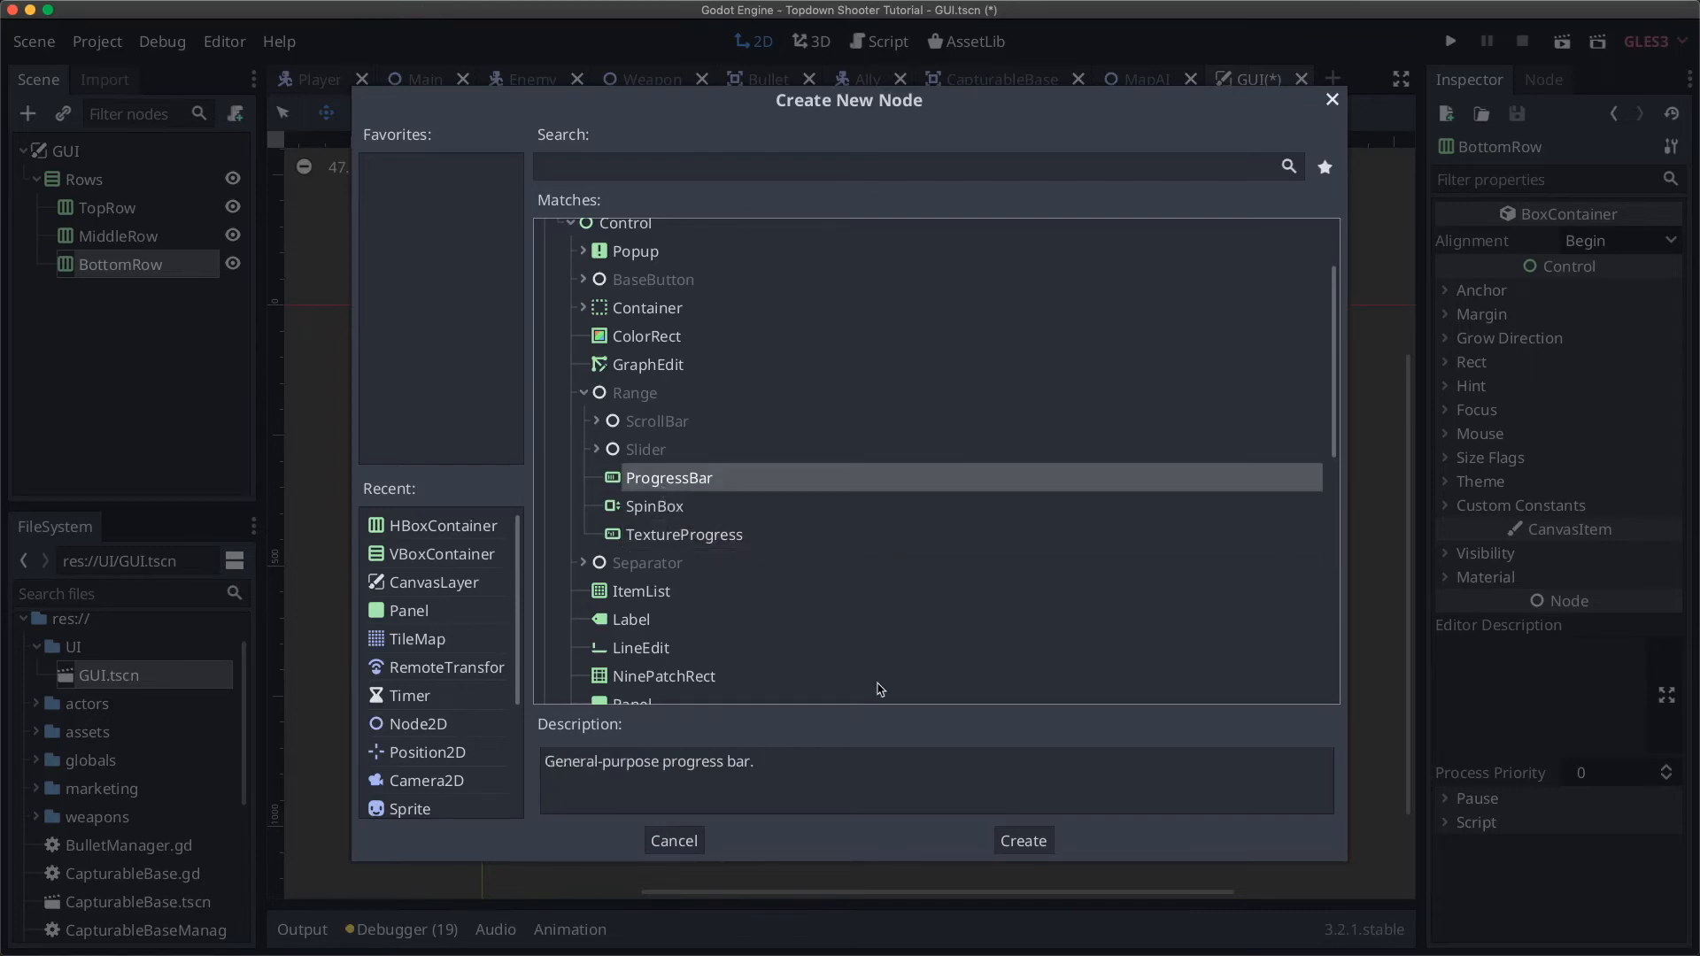
left_click(1022, 838)
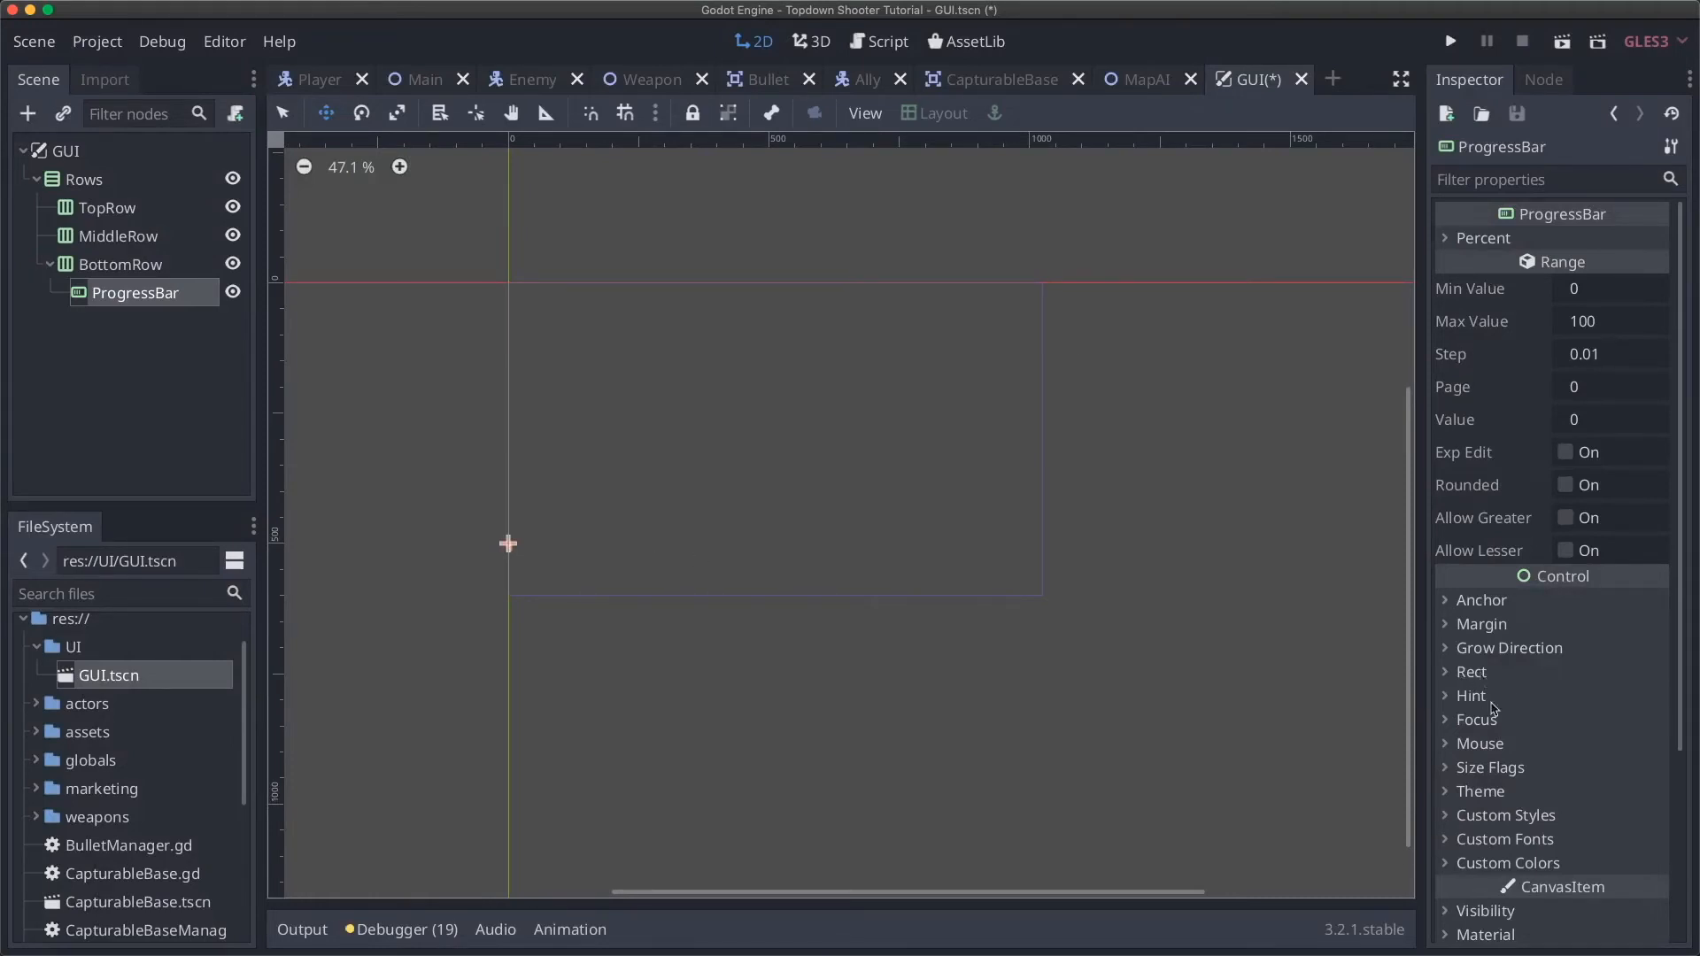
Step: Set the ProgressBar's vertical size flag to Fill
left_click(1503, 767)
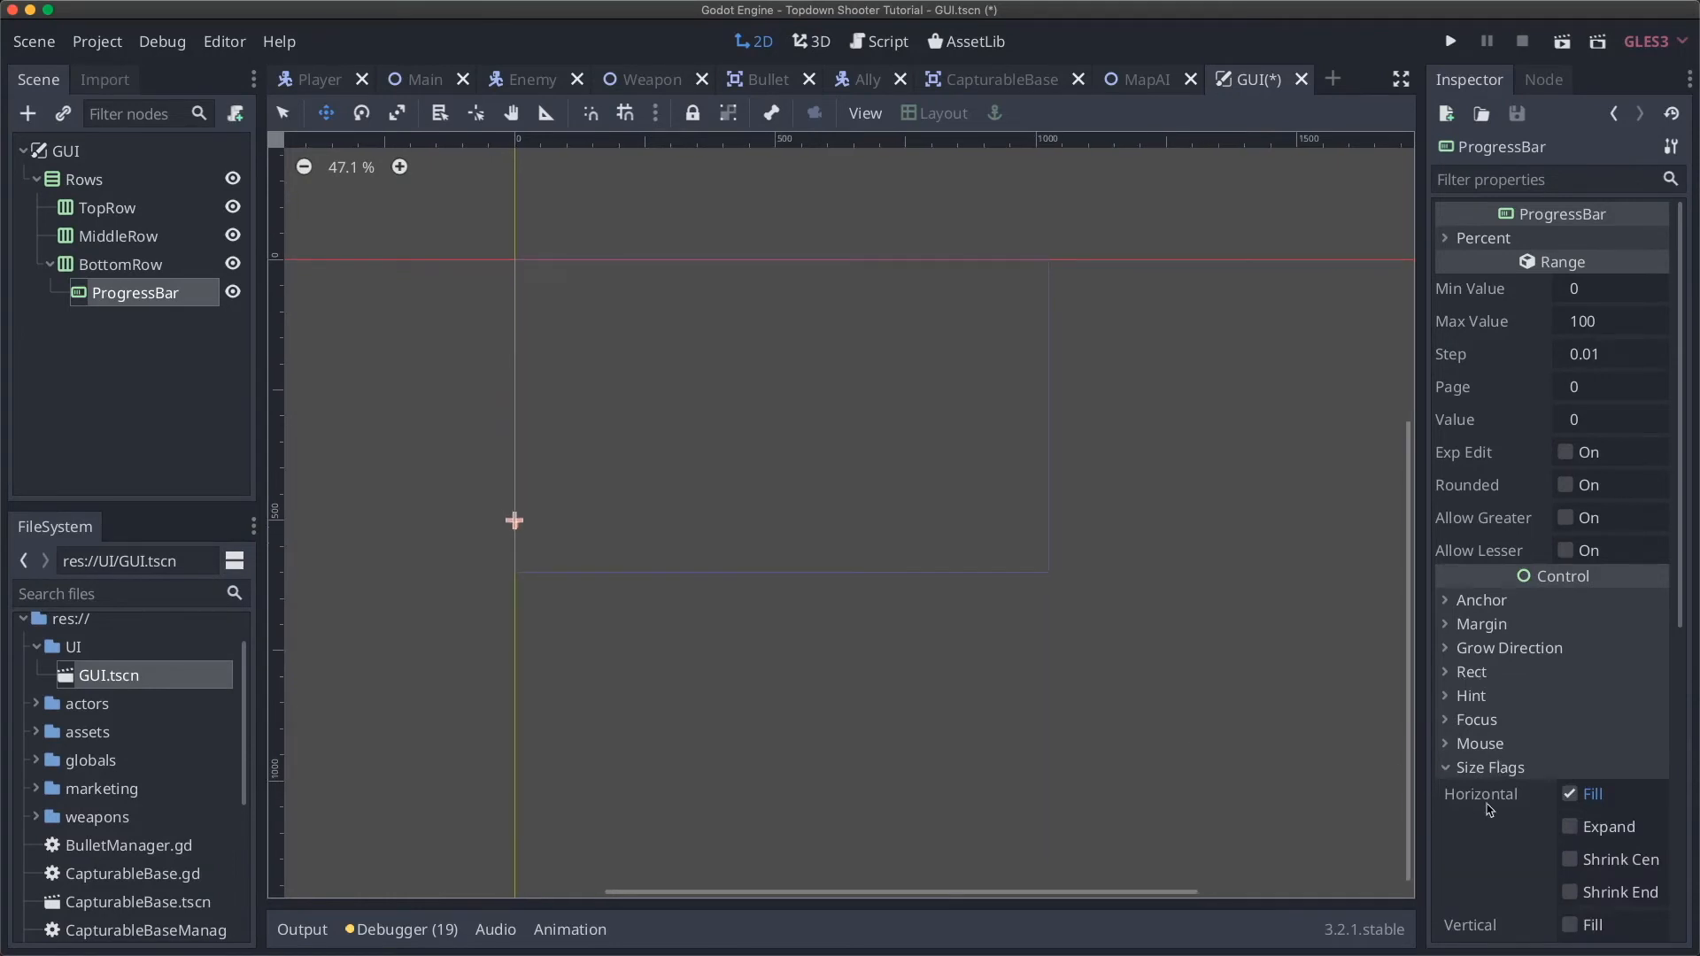
scroll(1491, 807, "down", 4)
left_click(1570, 554)
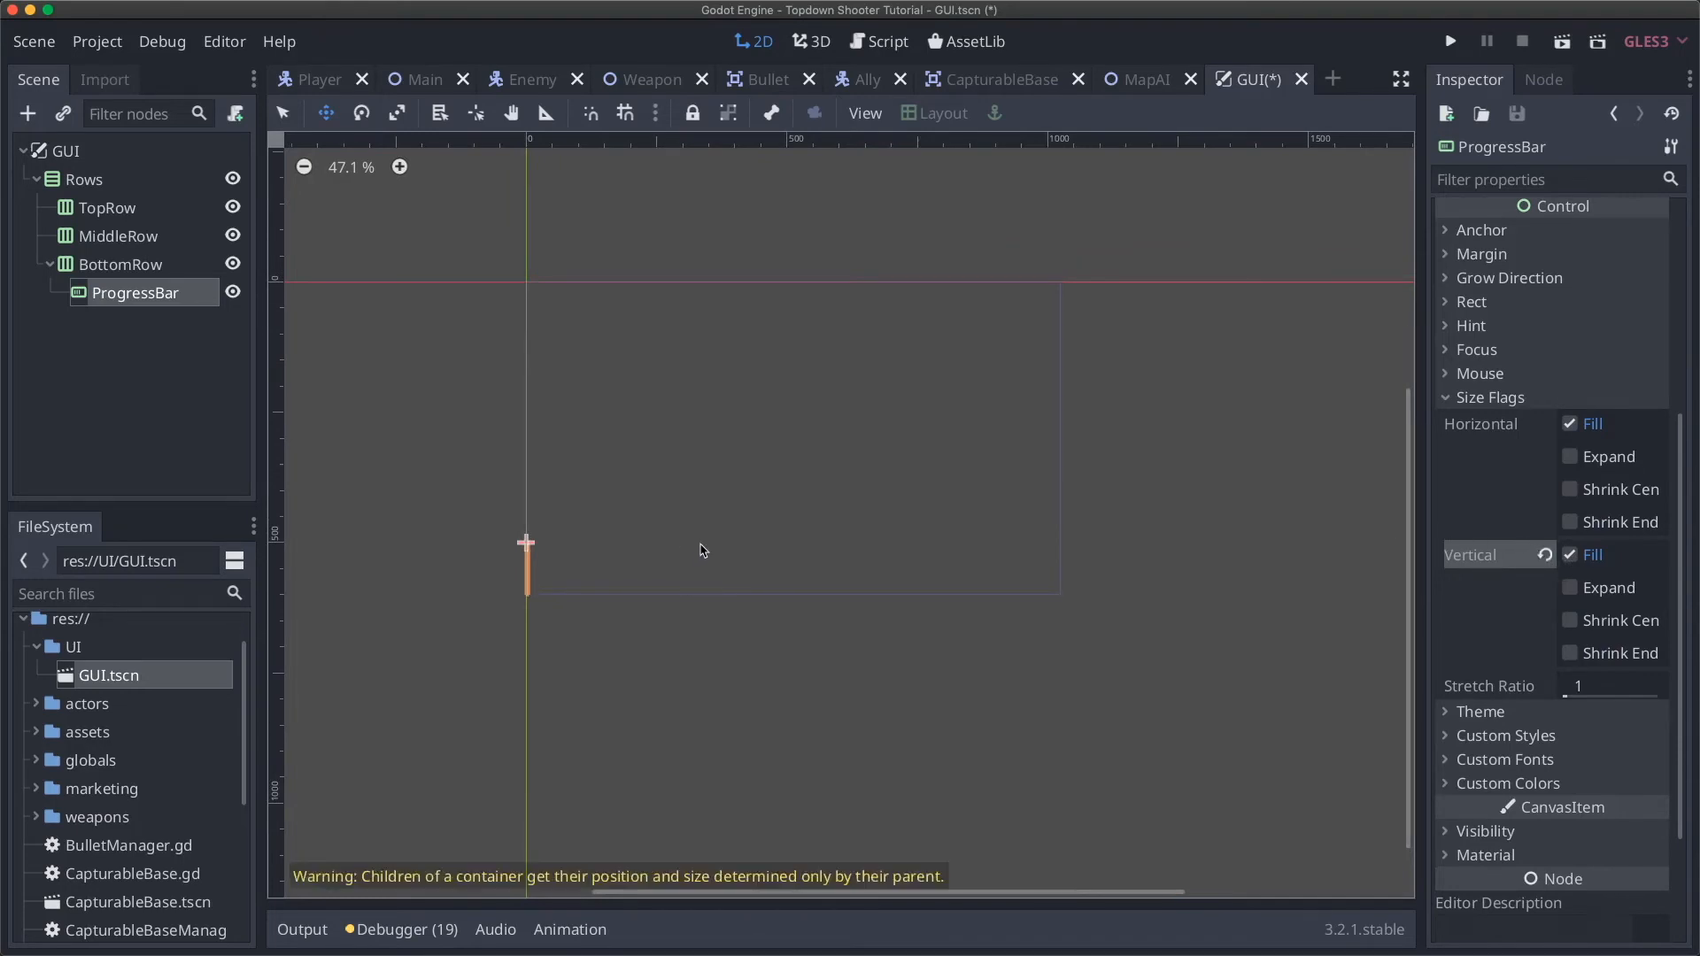
left_click(1570, 555)
scroll(722, 580, "up", 5)
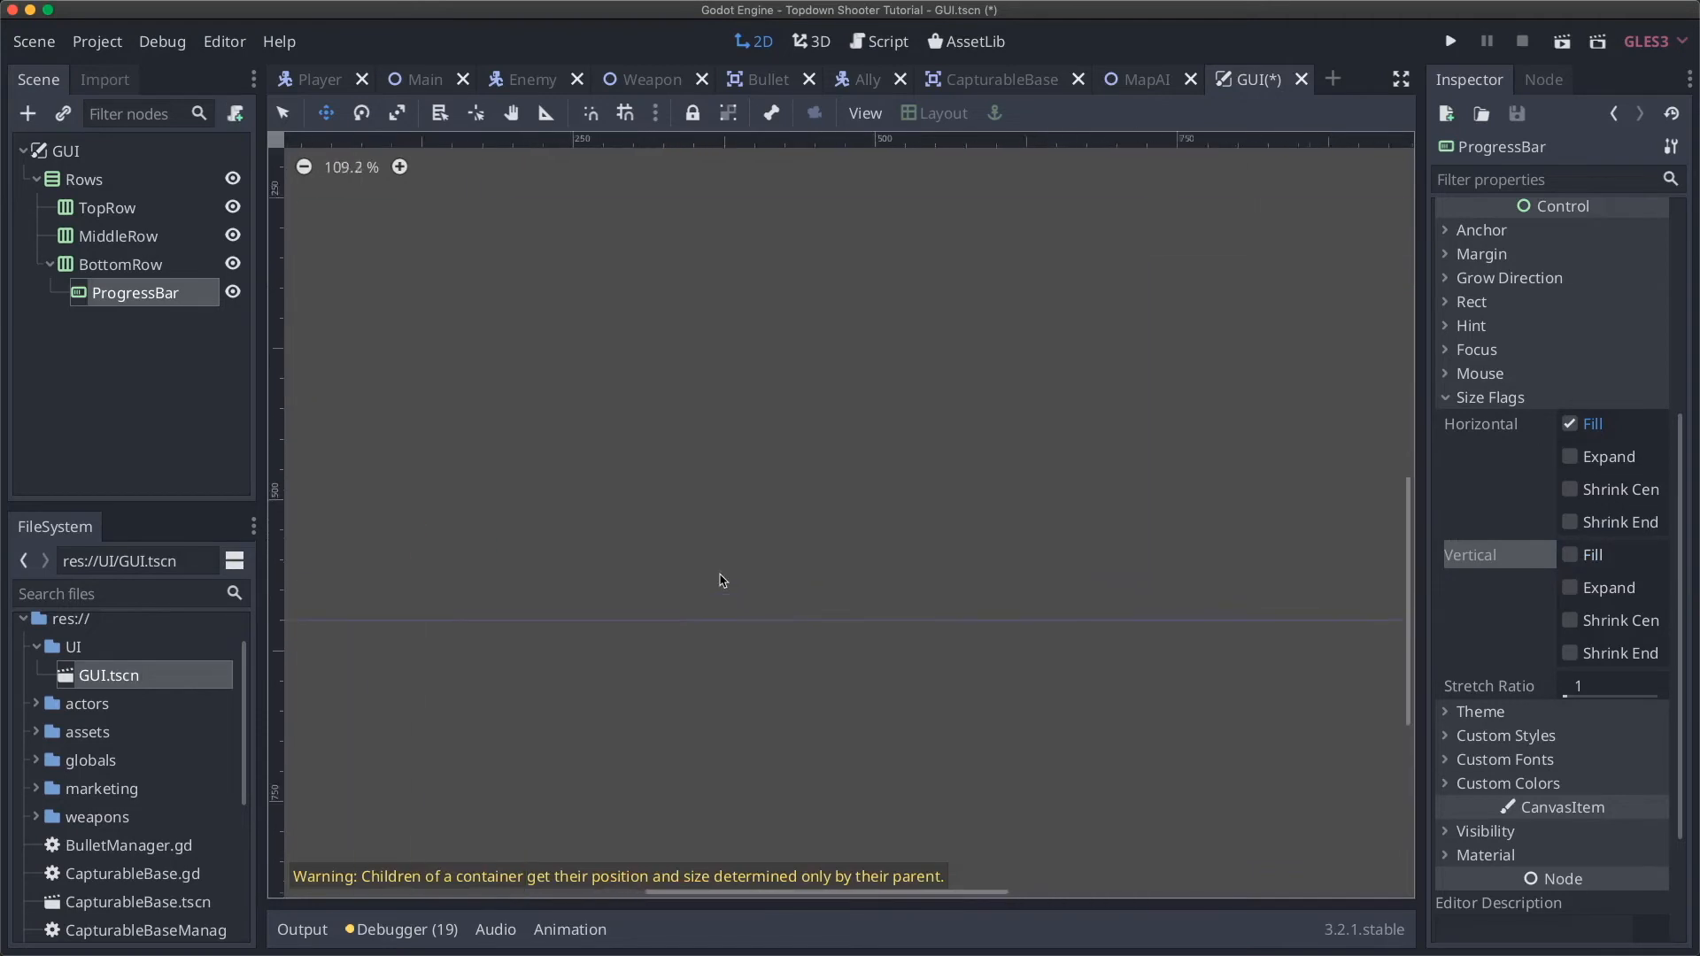
scroll(721, 580, "left", 5)
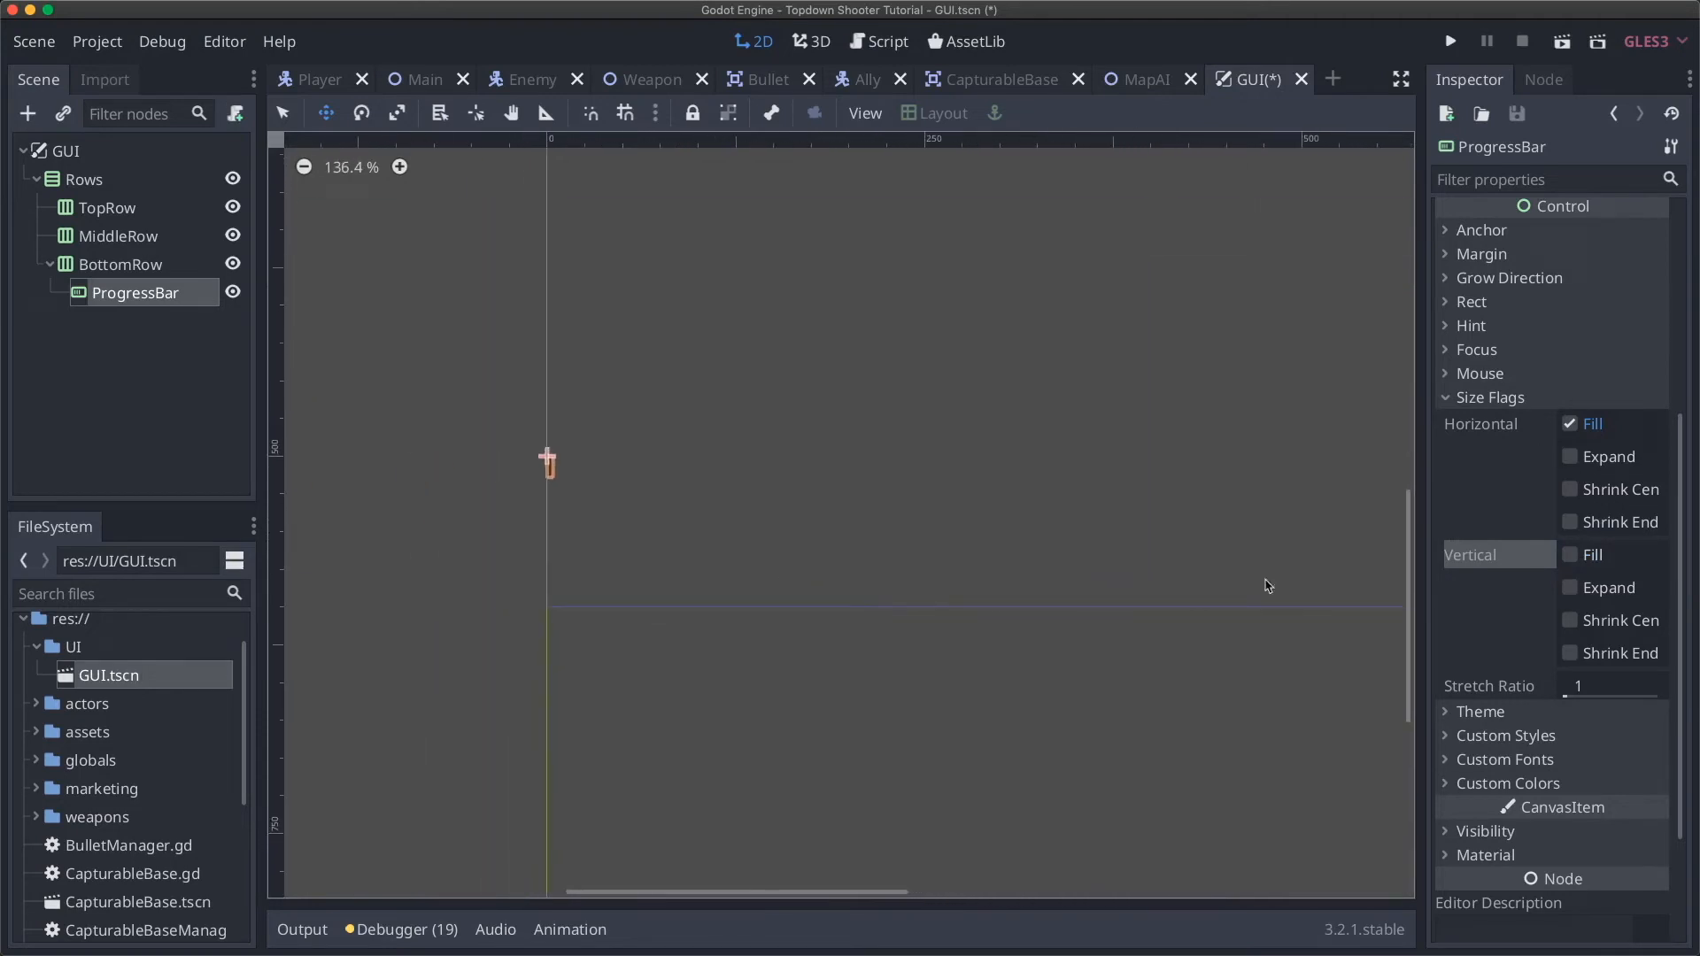
left_click(1570, 555)
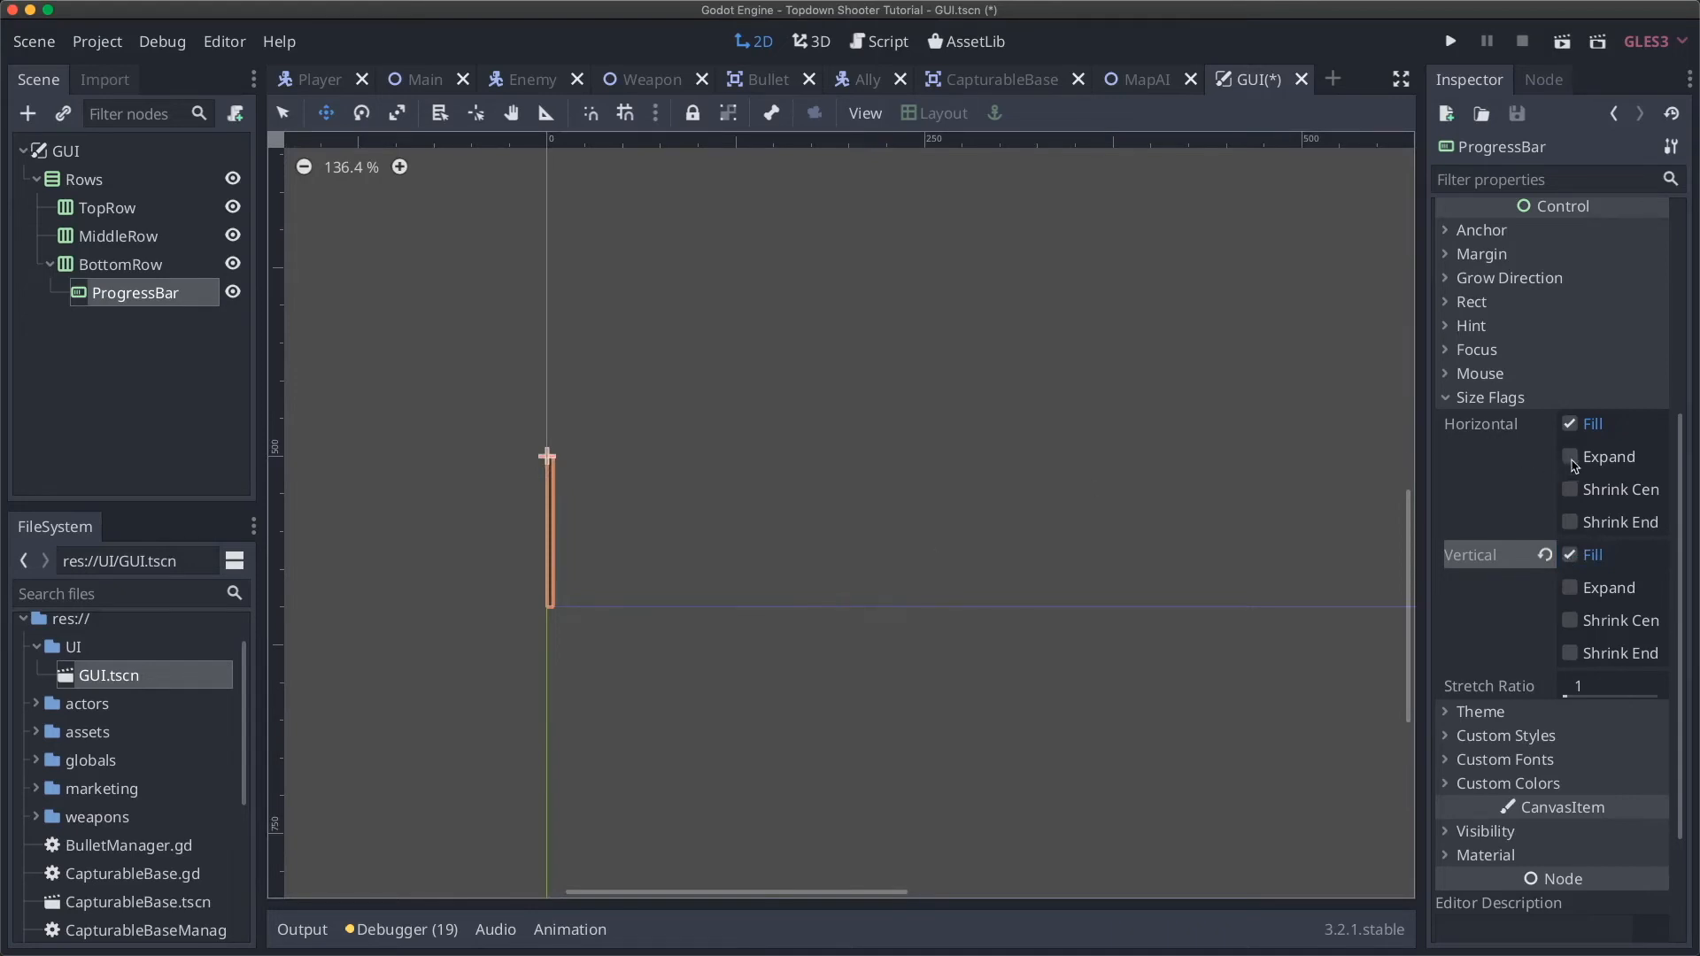
Step: Leave the ProgressBar's horizontal Expand flag off so it stays narrow
left_click(1571, 457)
scroll(925, 560, "down", 4)
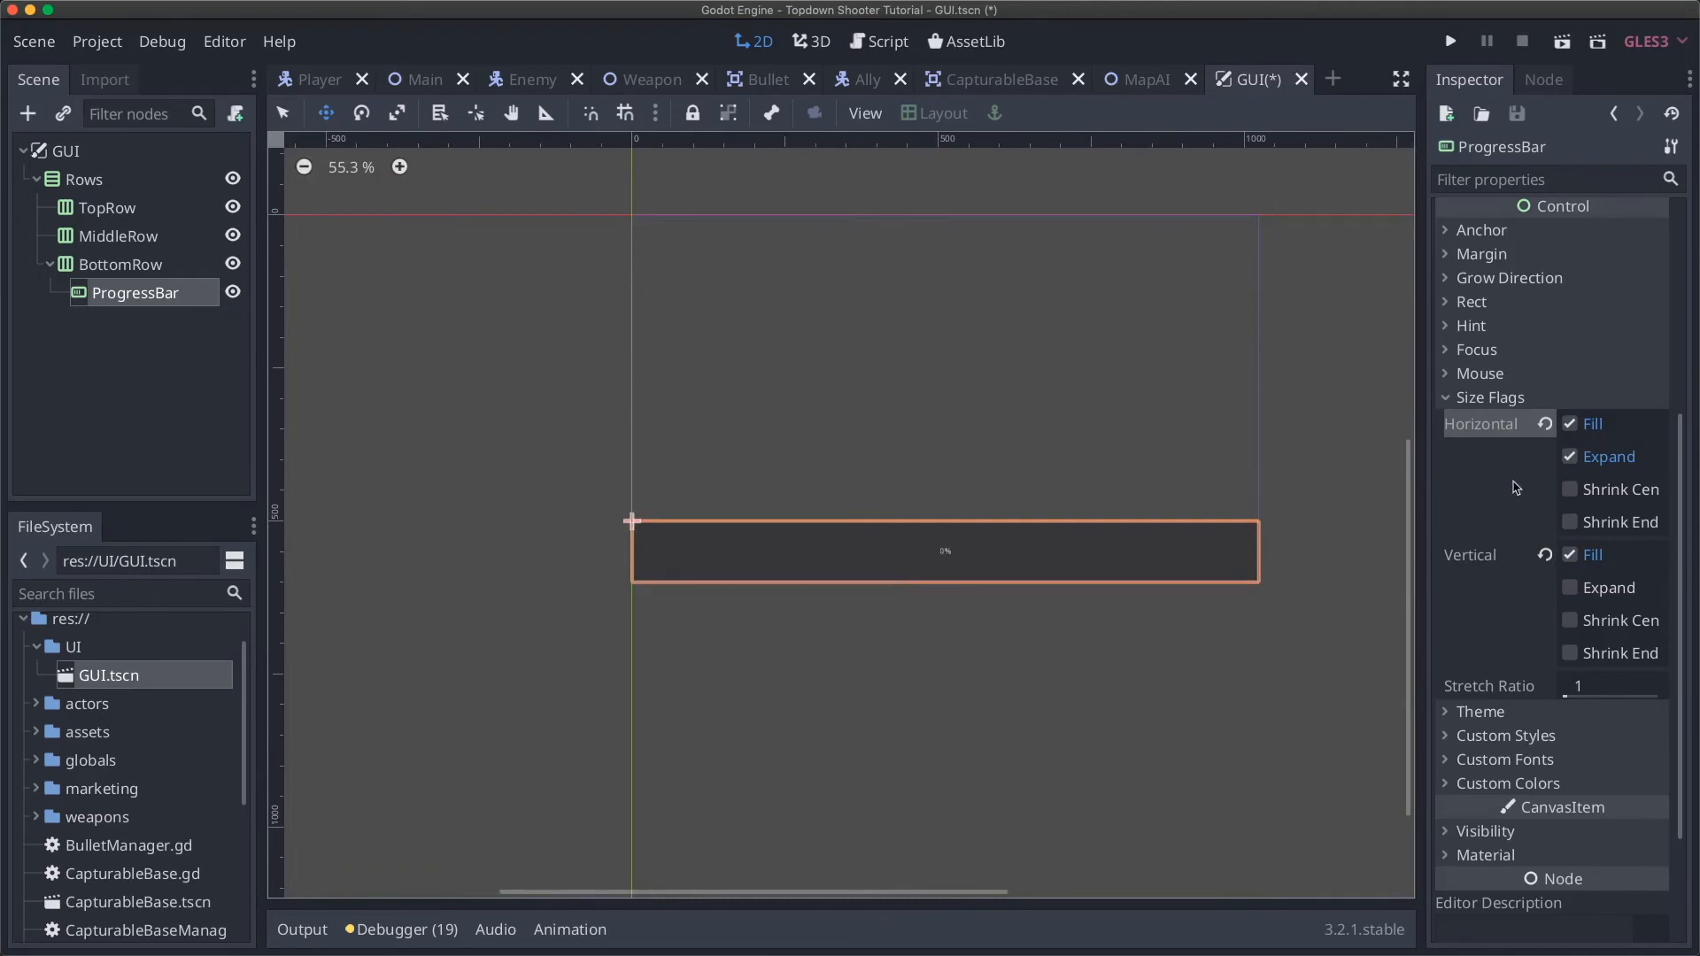
left_click(1572, 458)
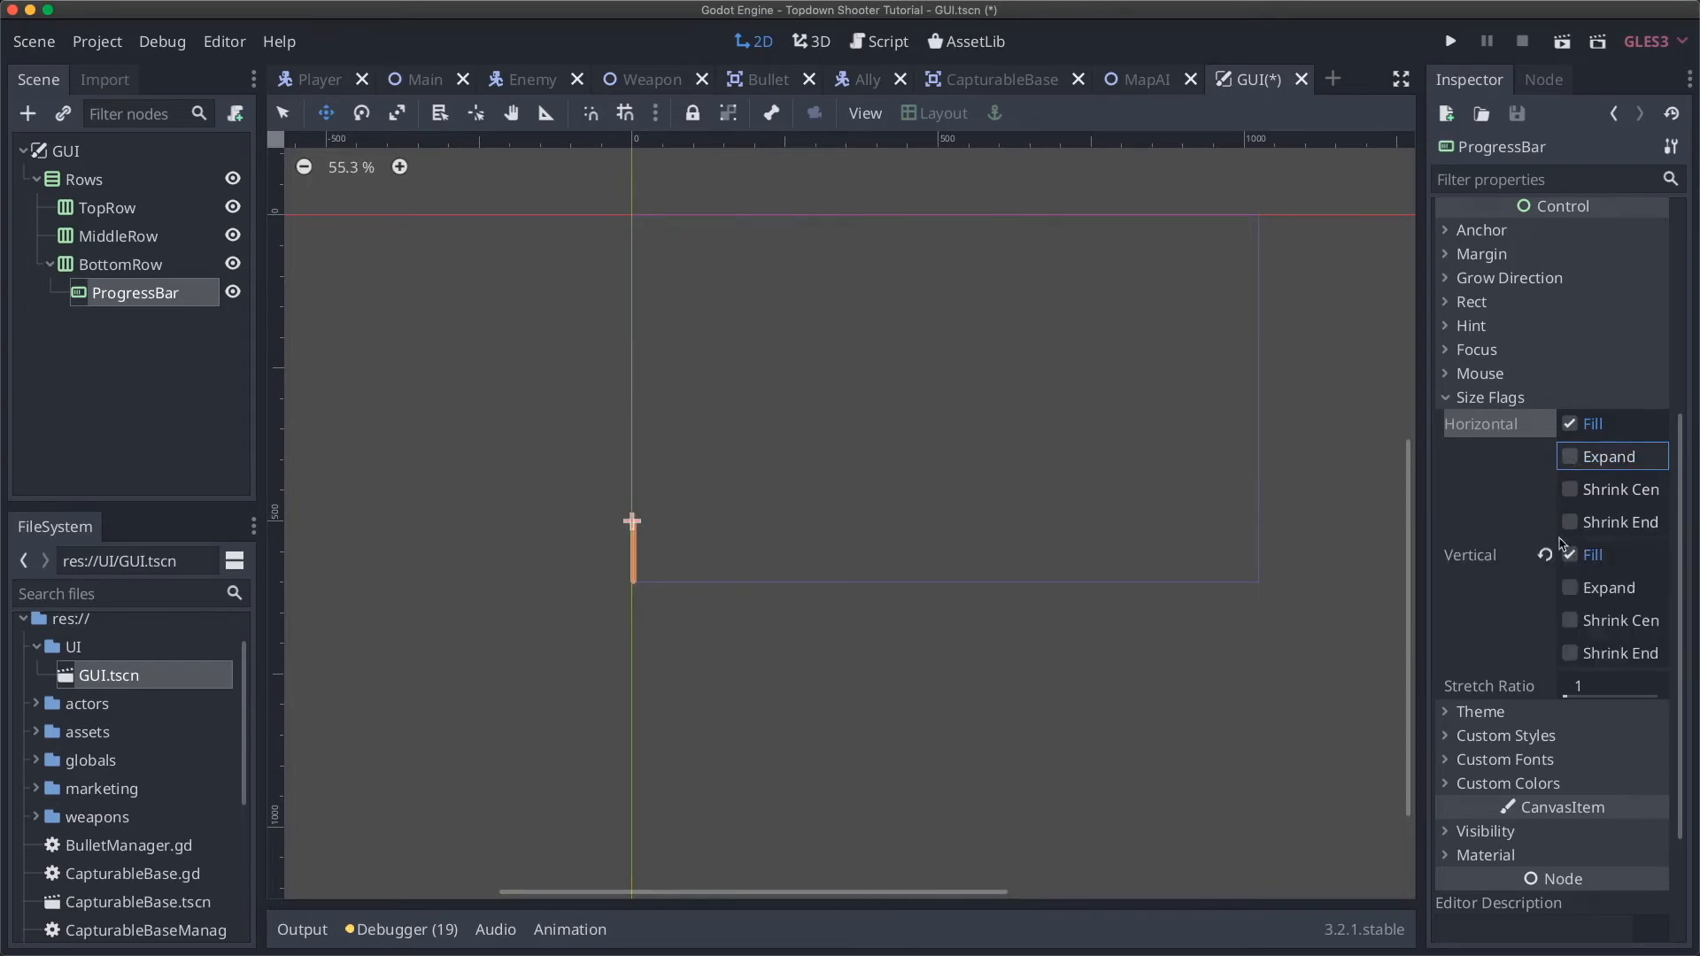
left_click(96, 265)
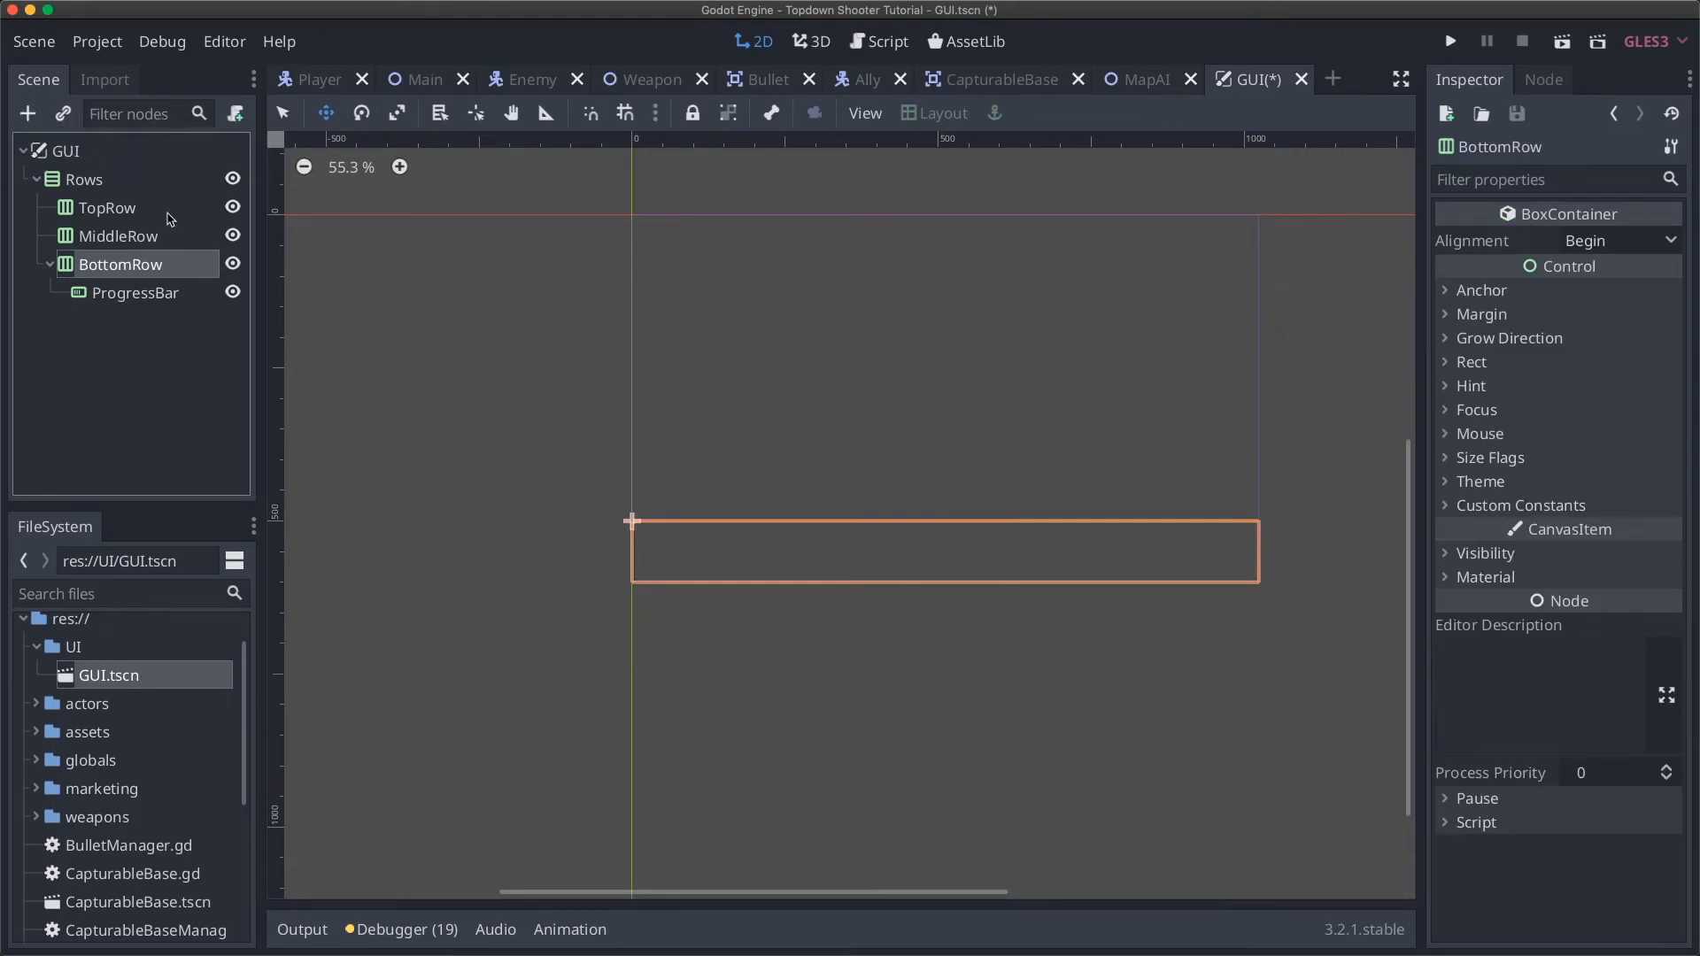
left_click(124, 292)
scroll(660, 474, "up", 5)
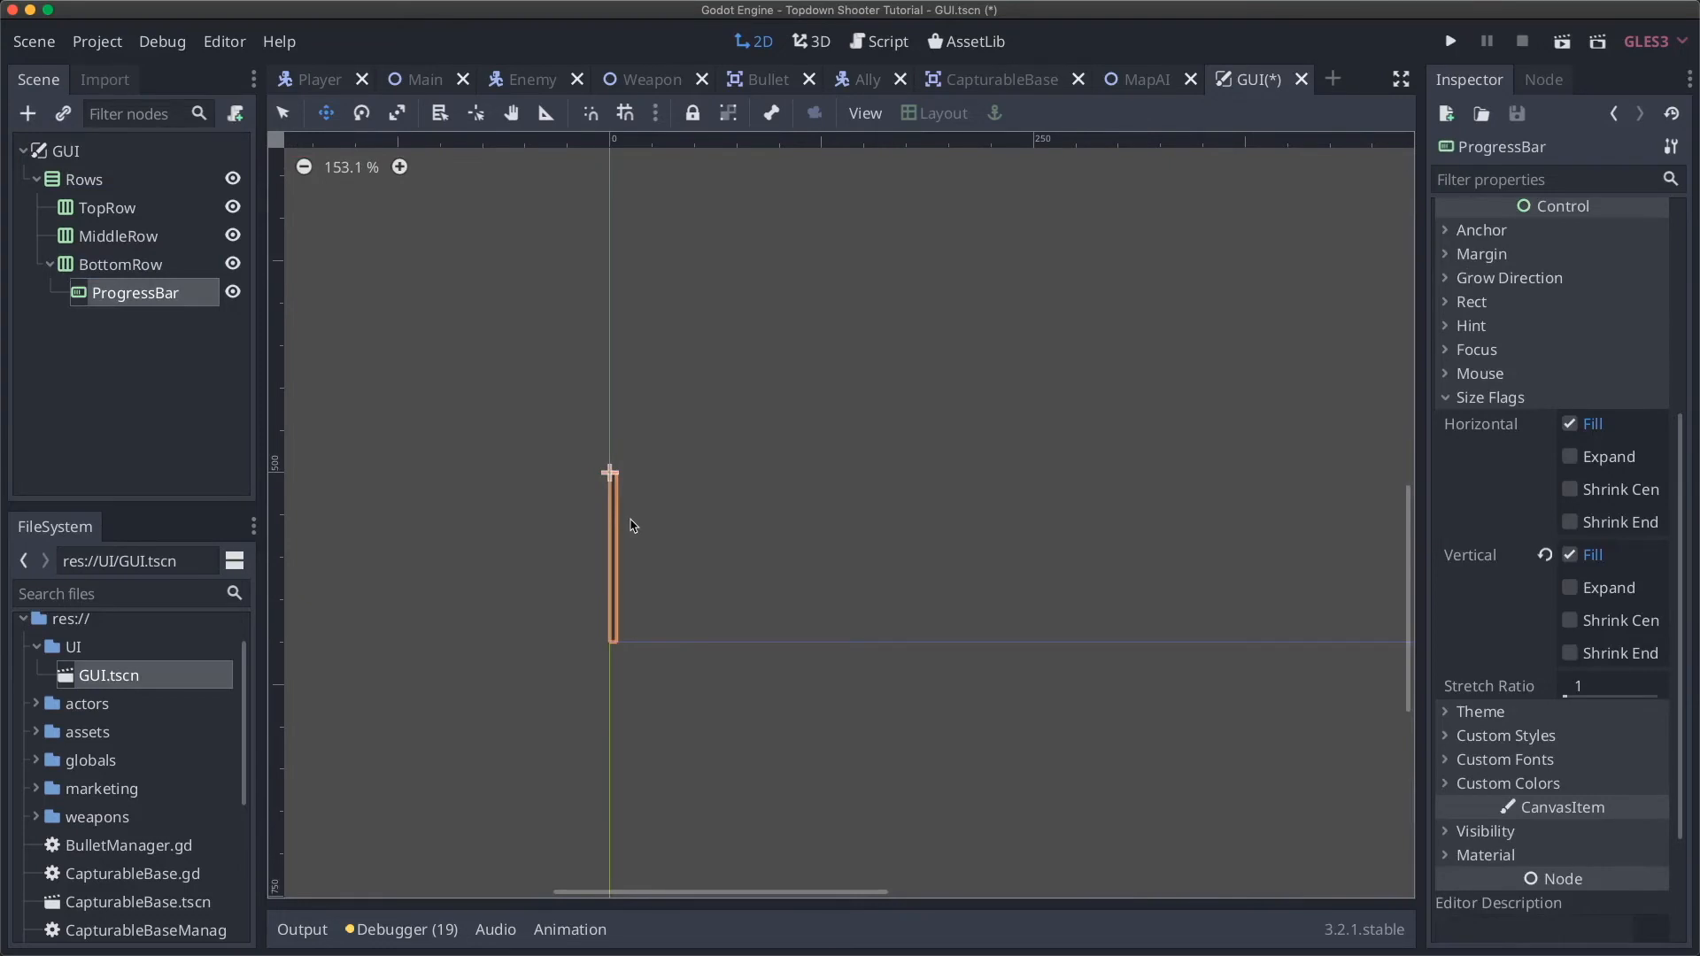
Step: Add a MarginContainer under the GUI root and move Rows inside it
left_click(71, 154)
left_click(29, 114)
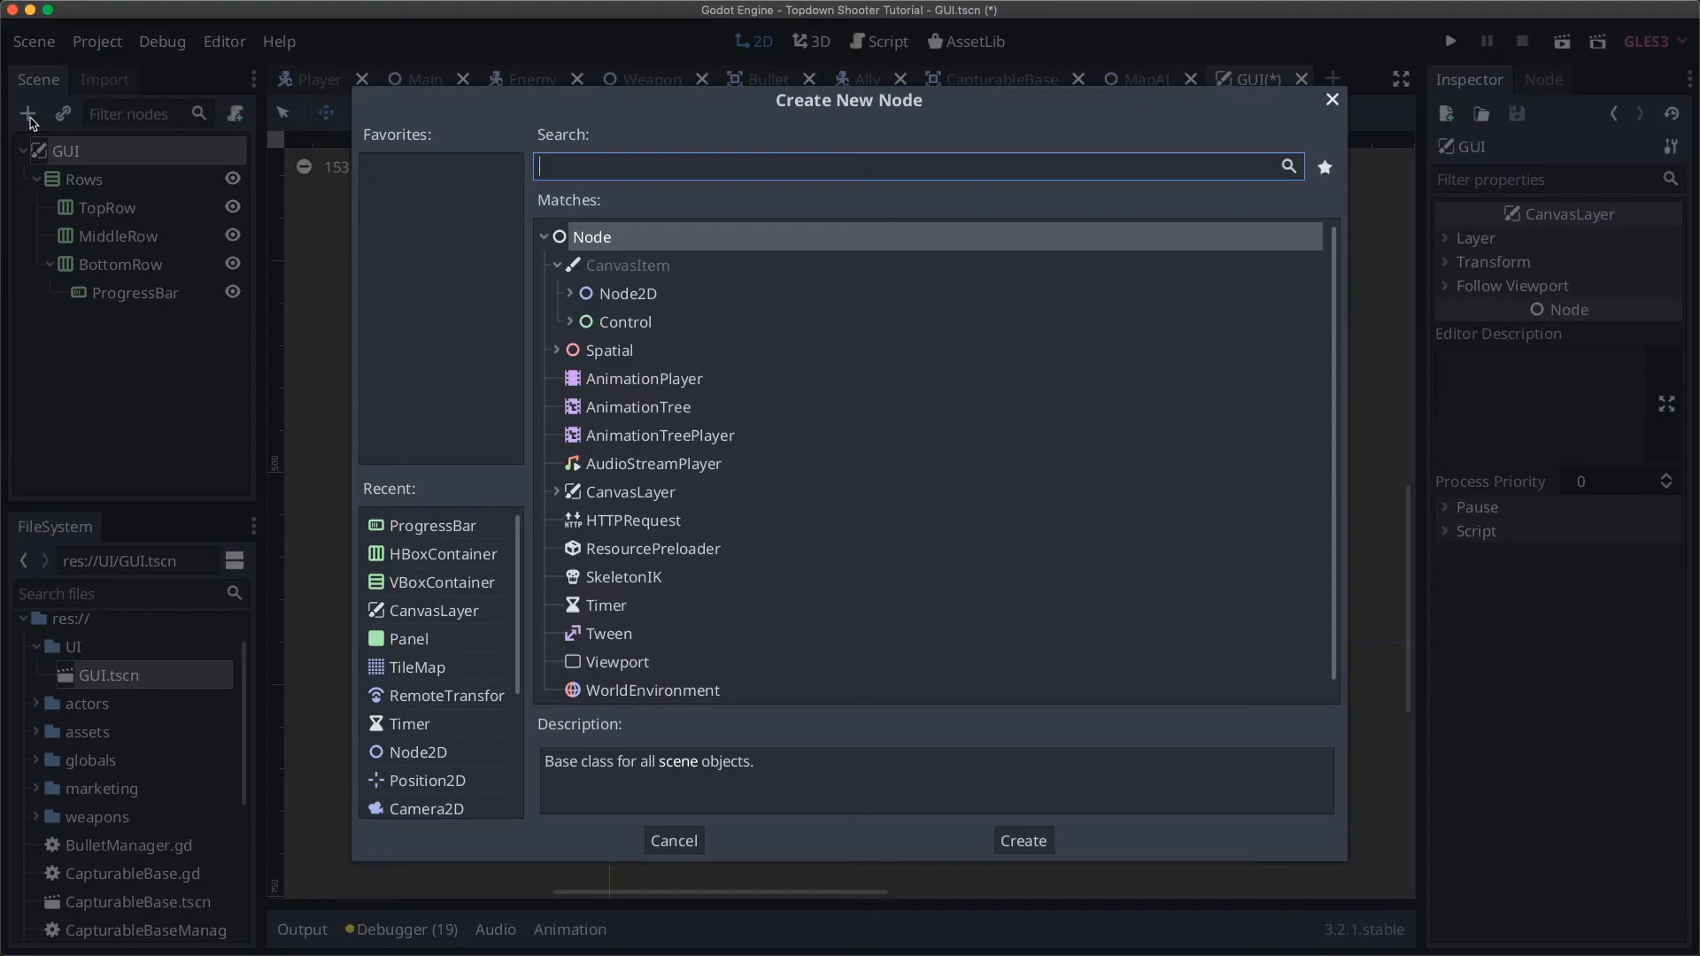
type("margin")
key("Return")
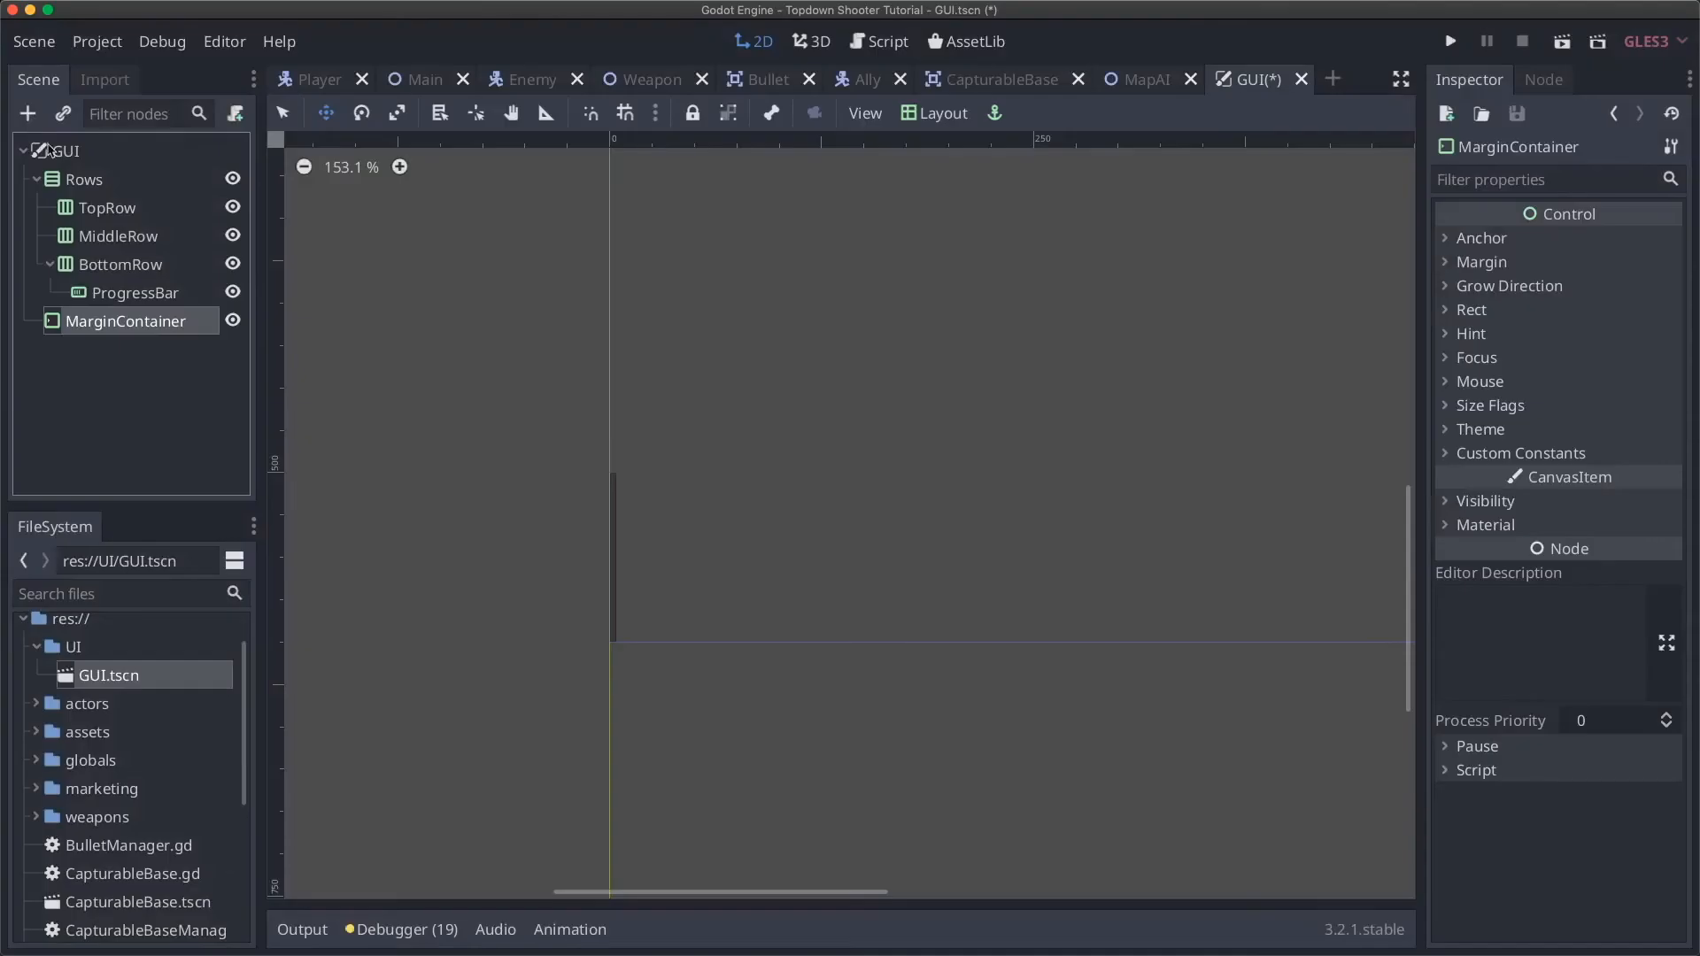
left_click_drag(114, 320, 105, 166)
left_click(104, 207)
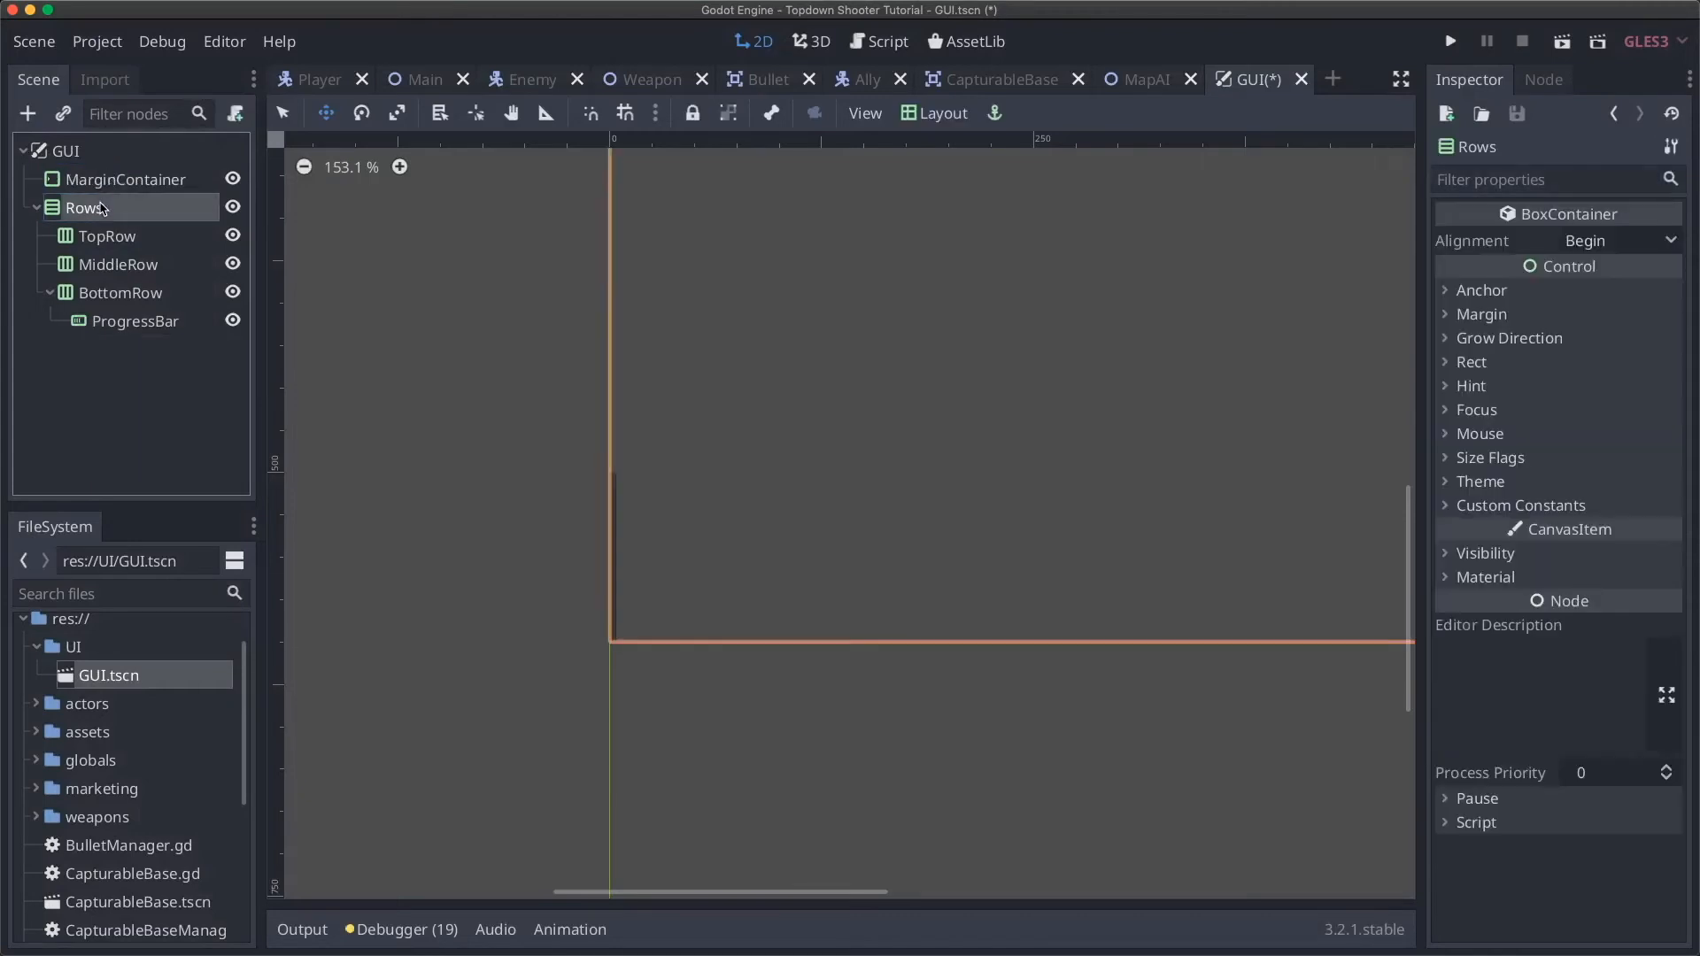
left_click_drag(104, 207, 111, 181)
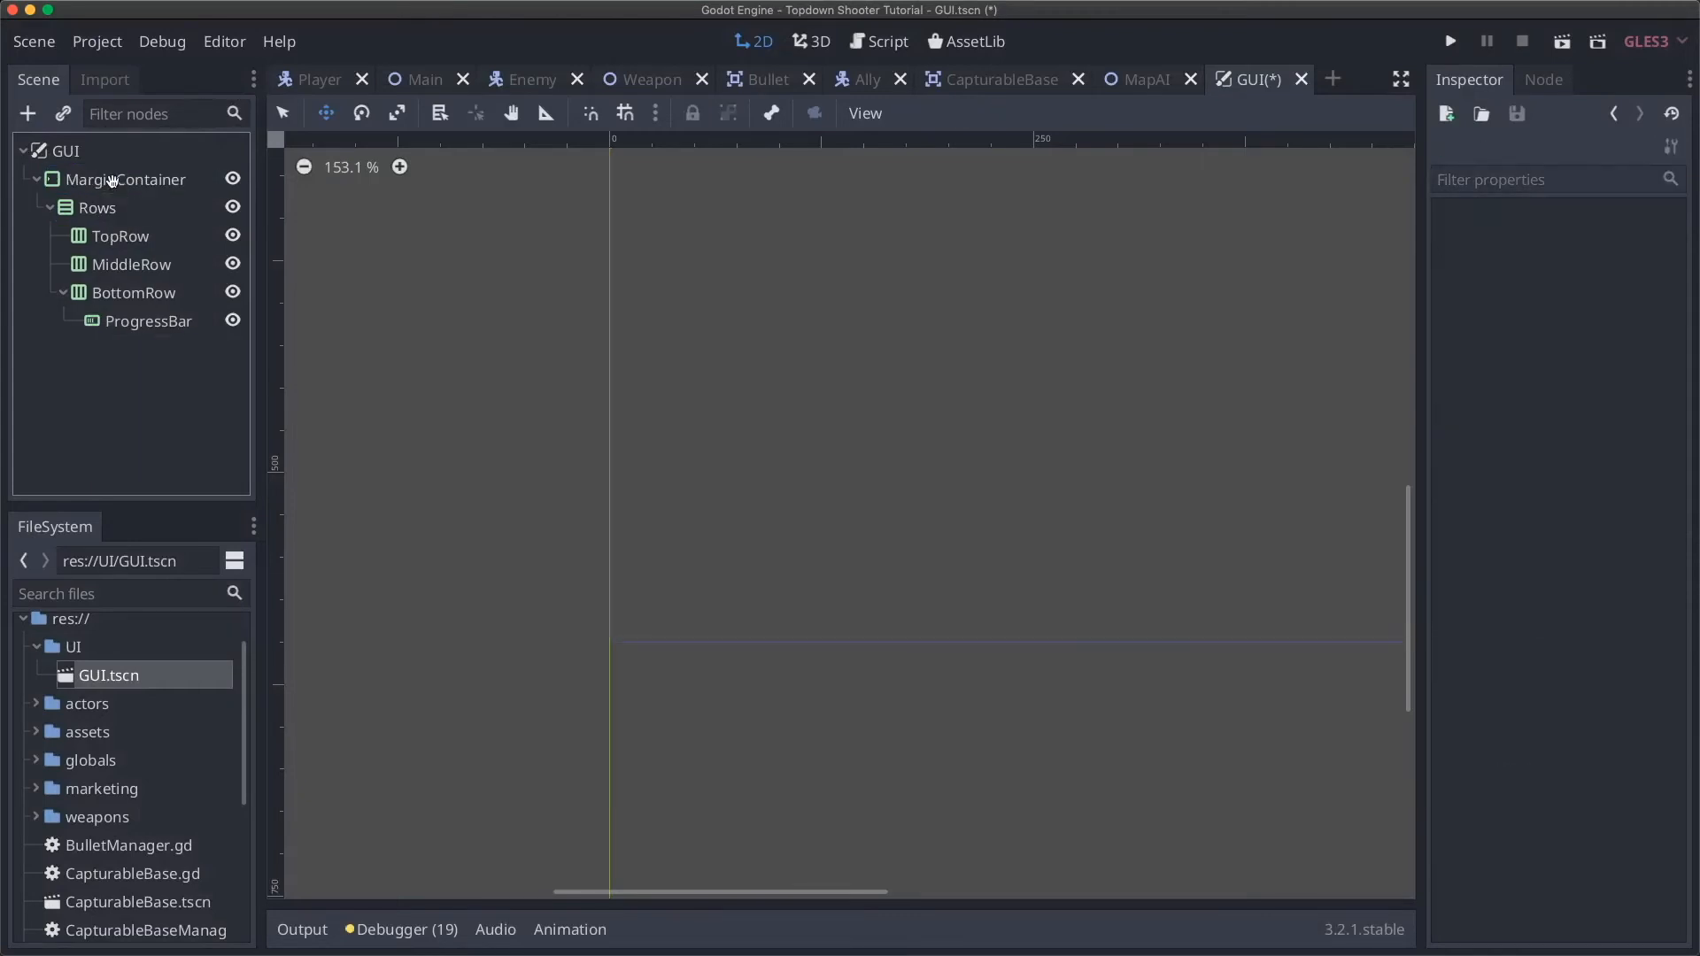
Step: Apply the Full Rect layout preset to the MarginContainer
left_click(112, 181)
scroll(751, 493, "down", 10)
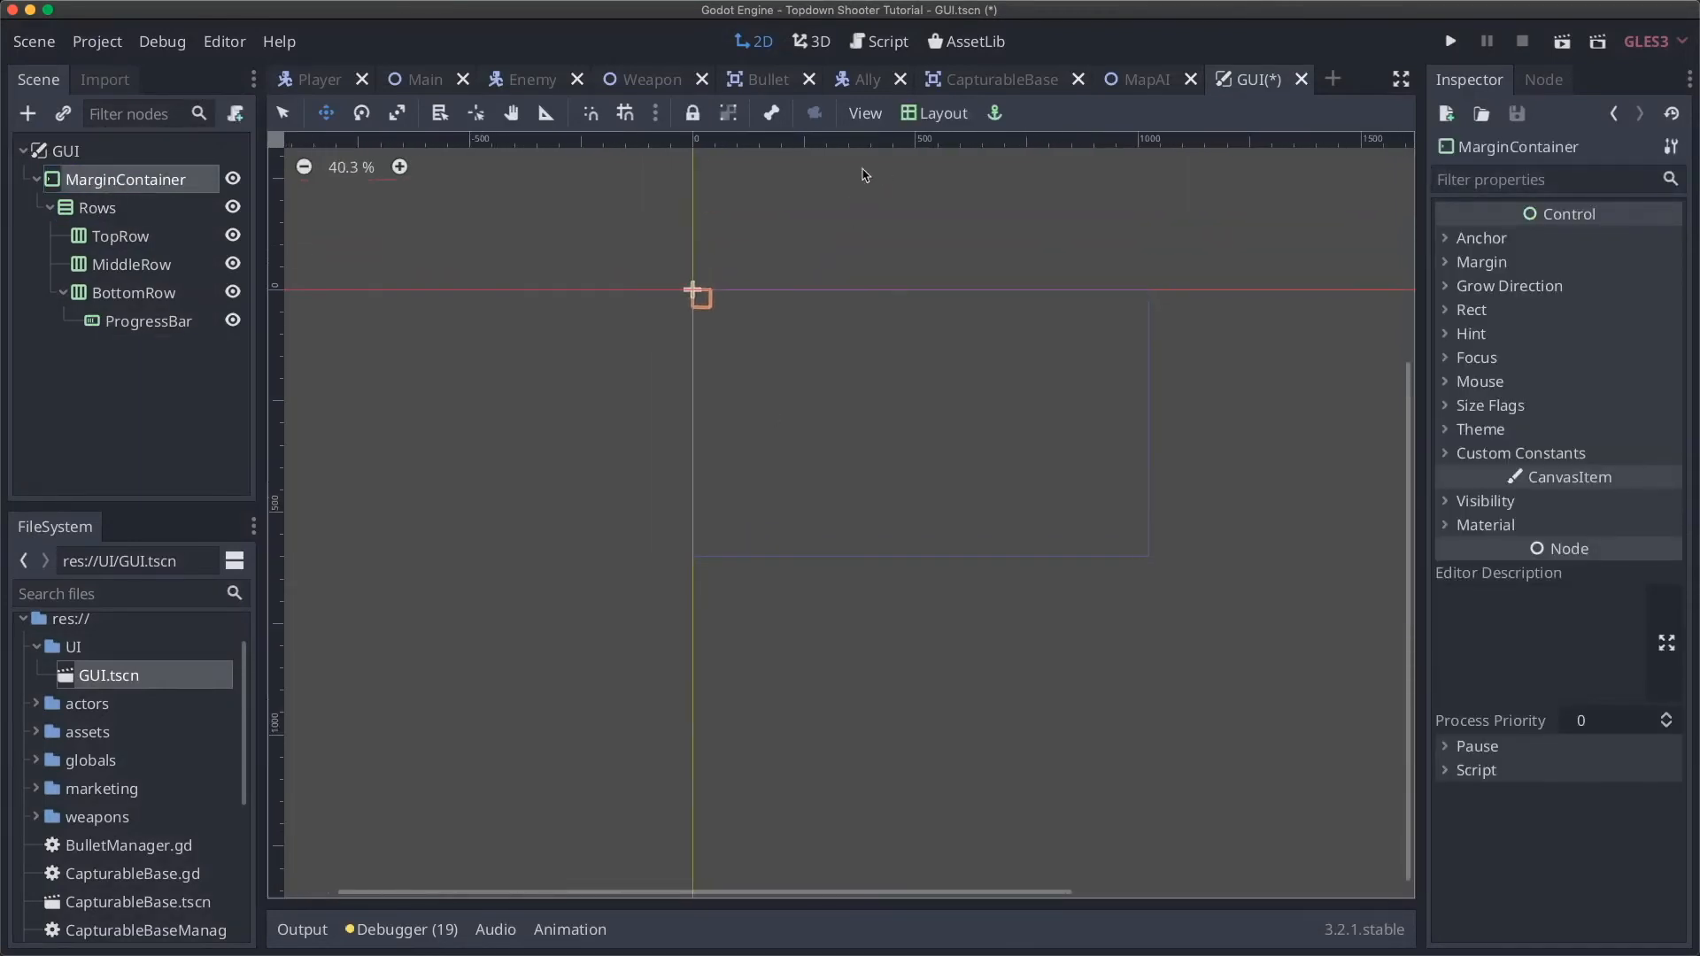
left_click(937, 114)
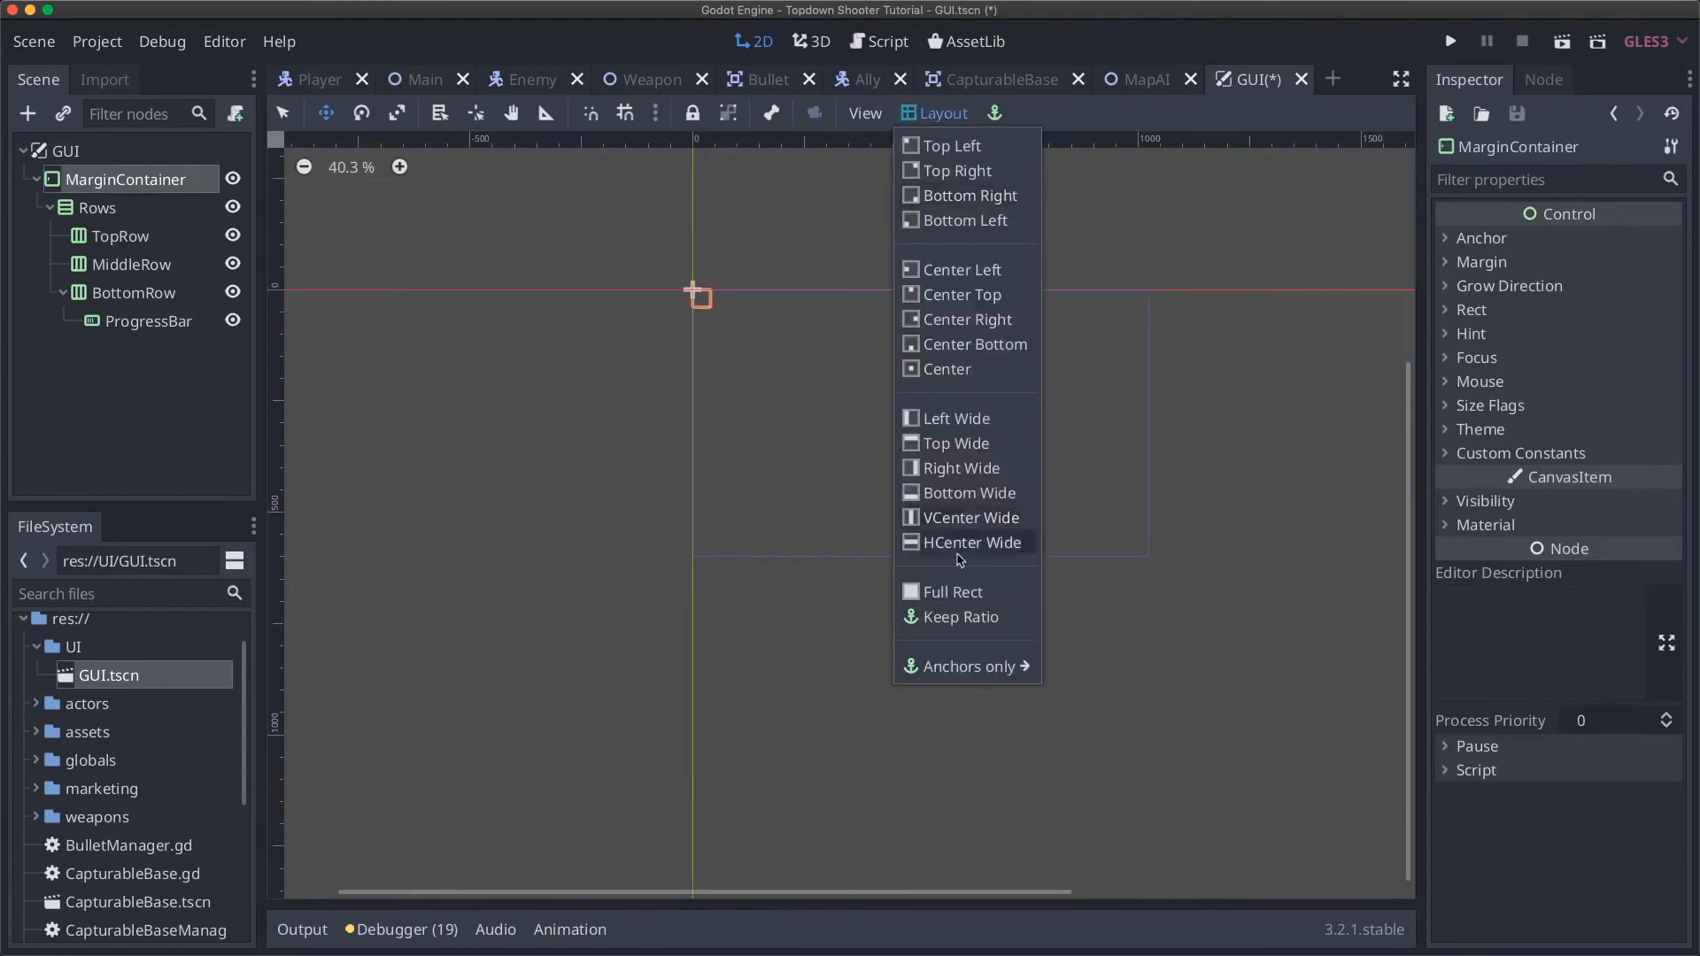
left_click(961, 591)
left_click(86, 211)
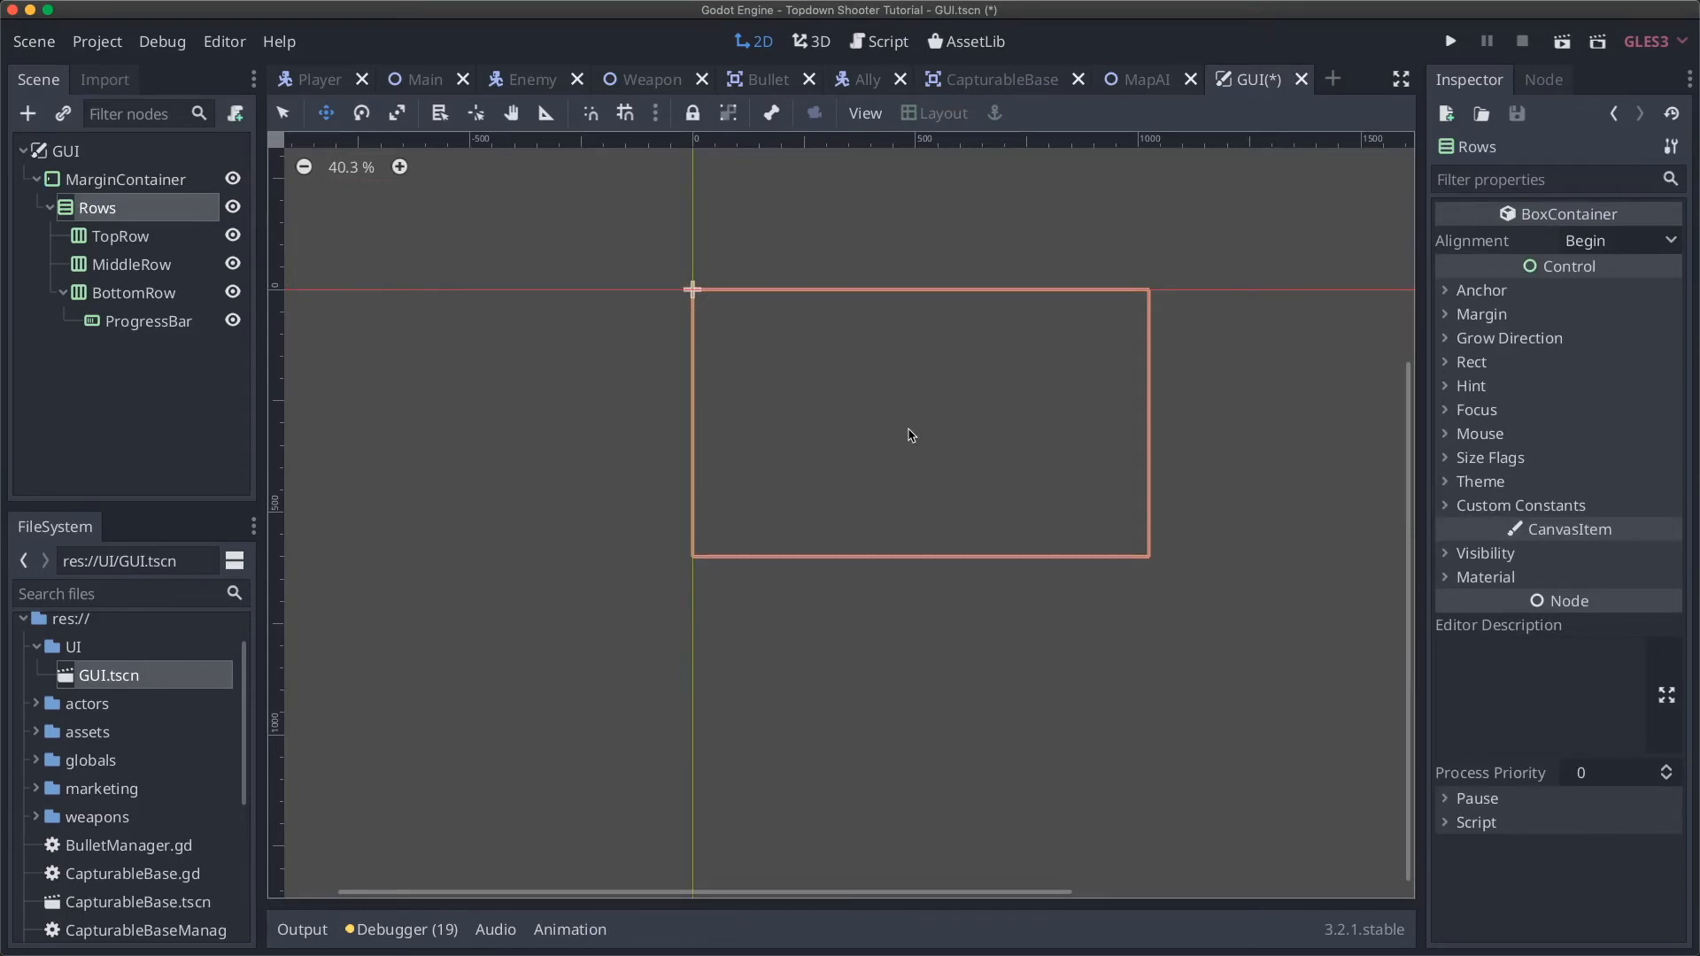
left_click(128, 181)
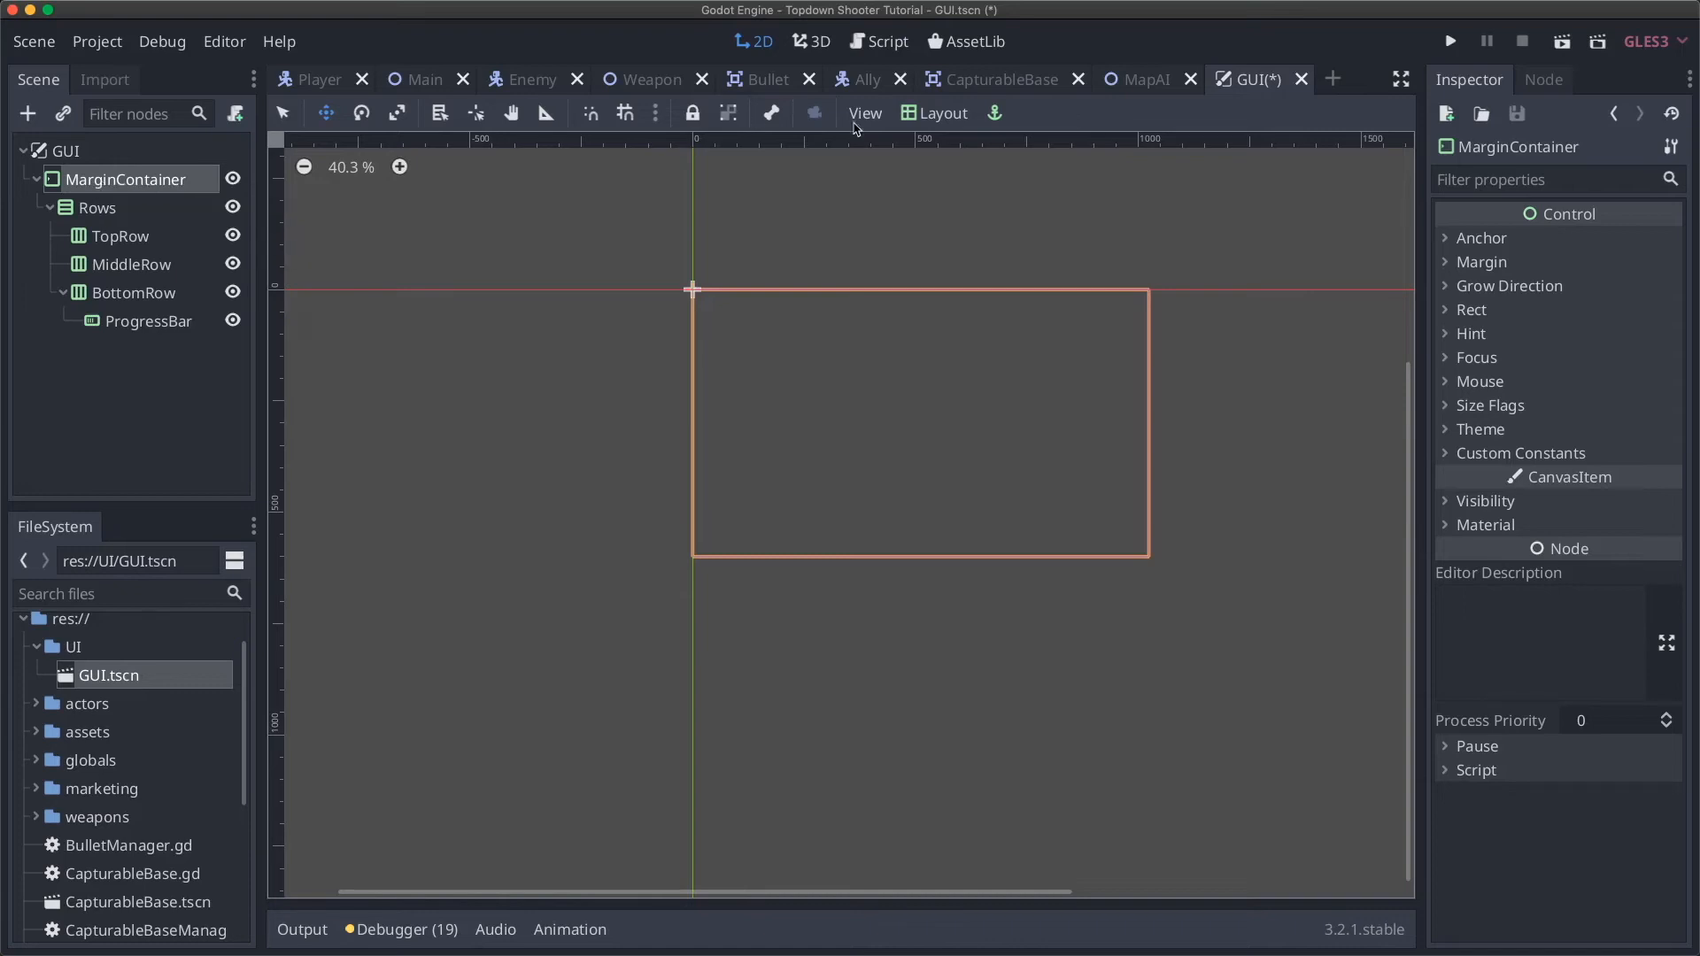
left_click(913, 123)
left_click(928, 124)
left_click(105, 208)
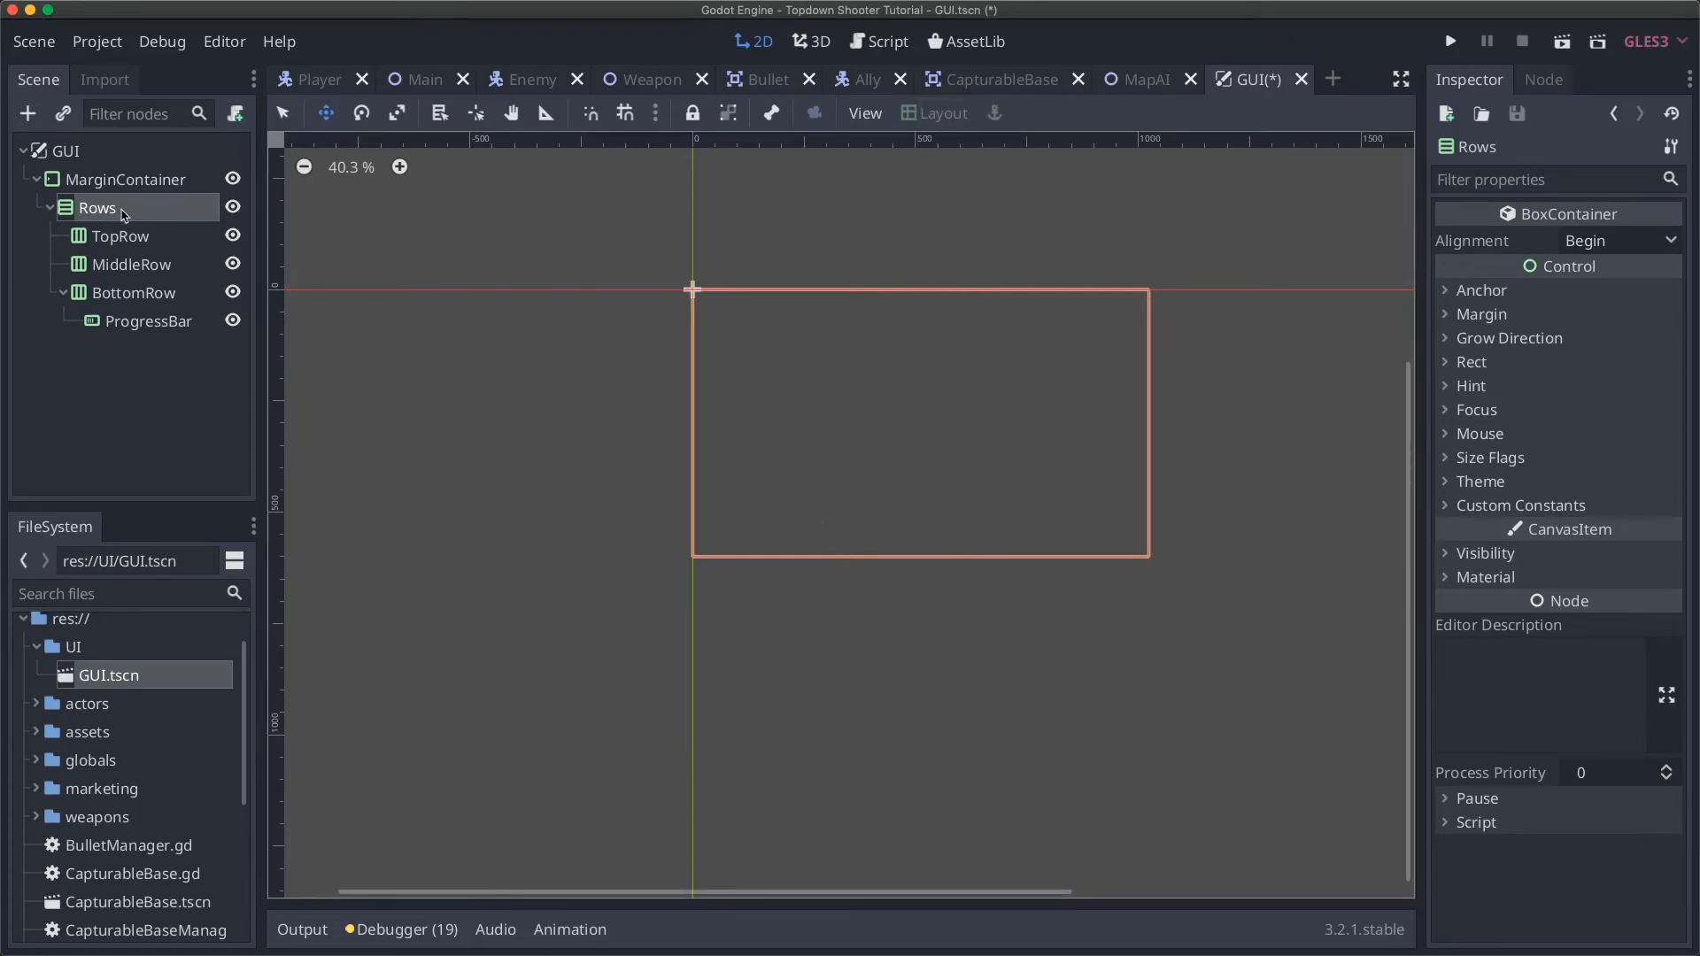
left_click(104, 183)
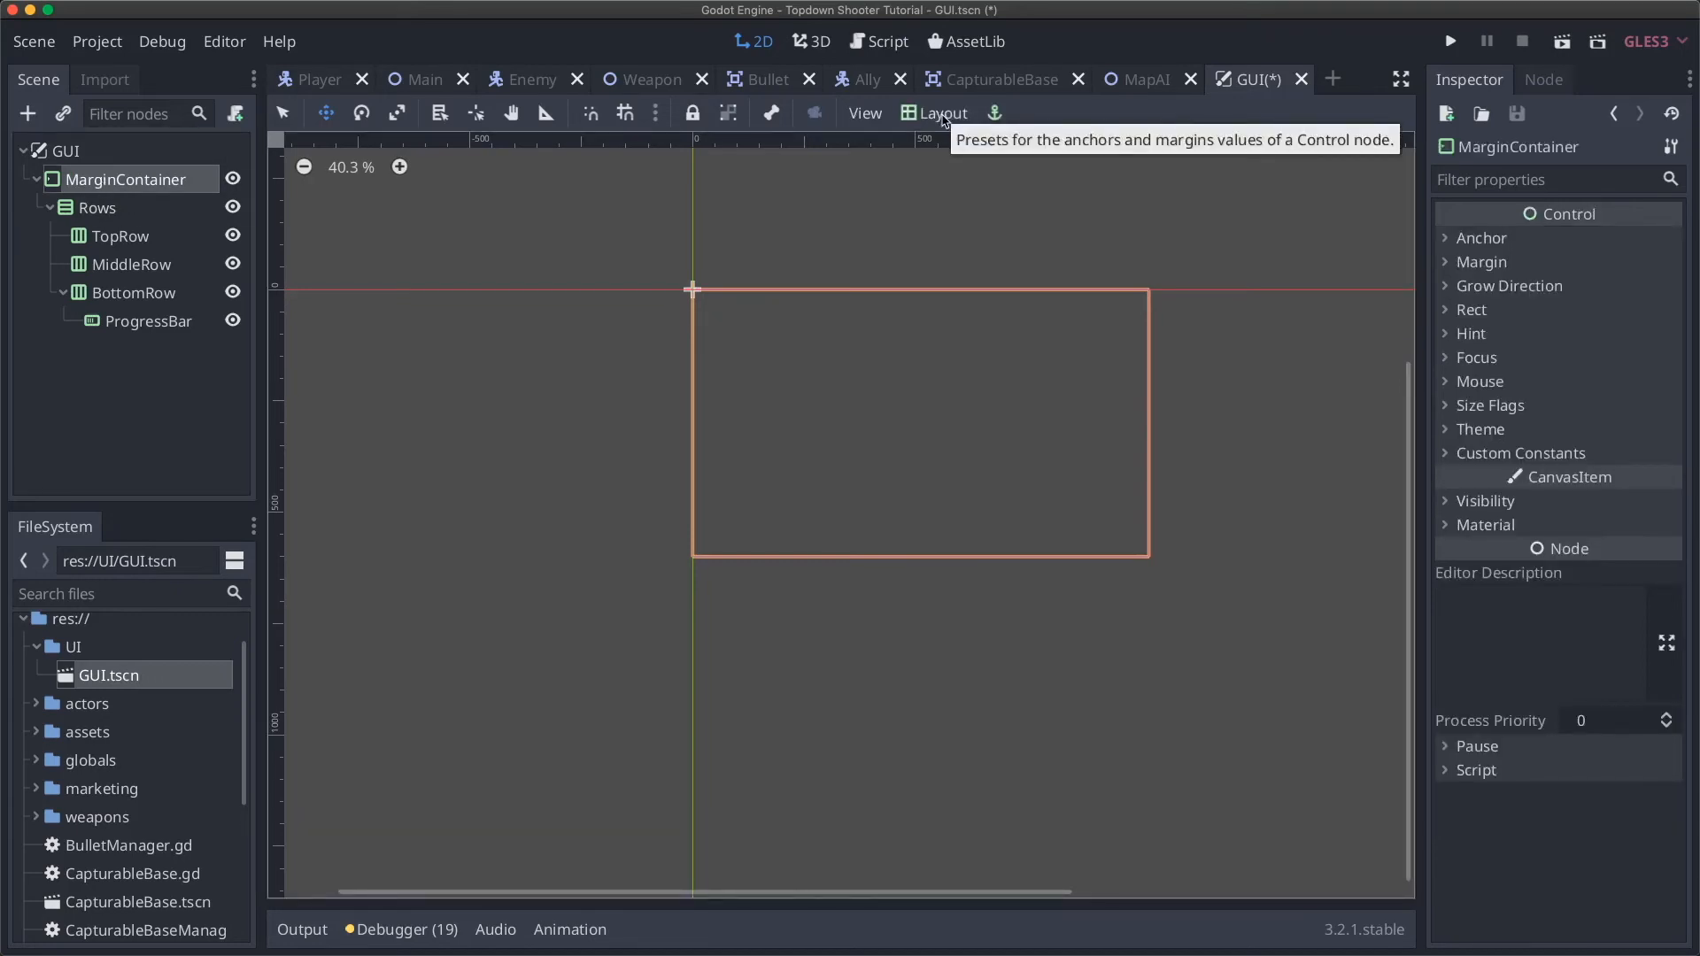
scroll(768, 335, "right", 2)
scroll(768, 335, "up", 2)
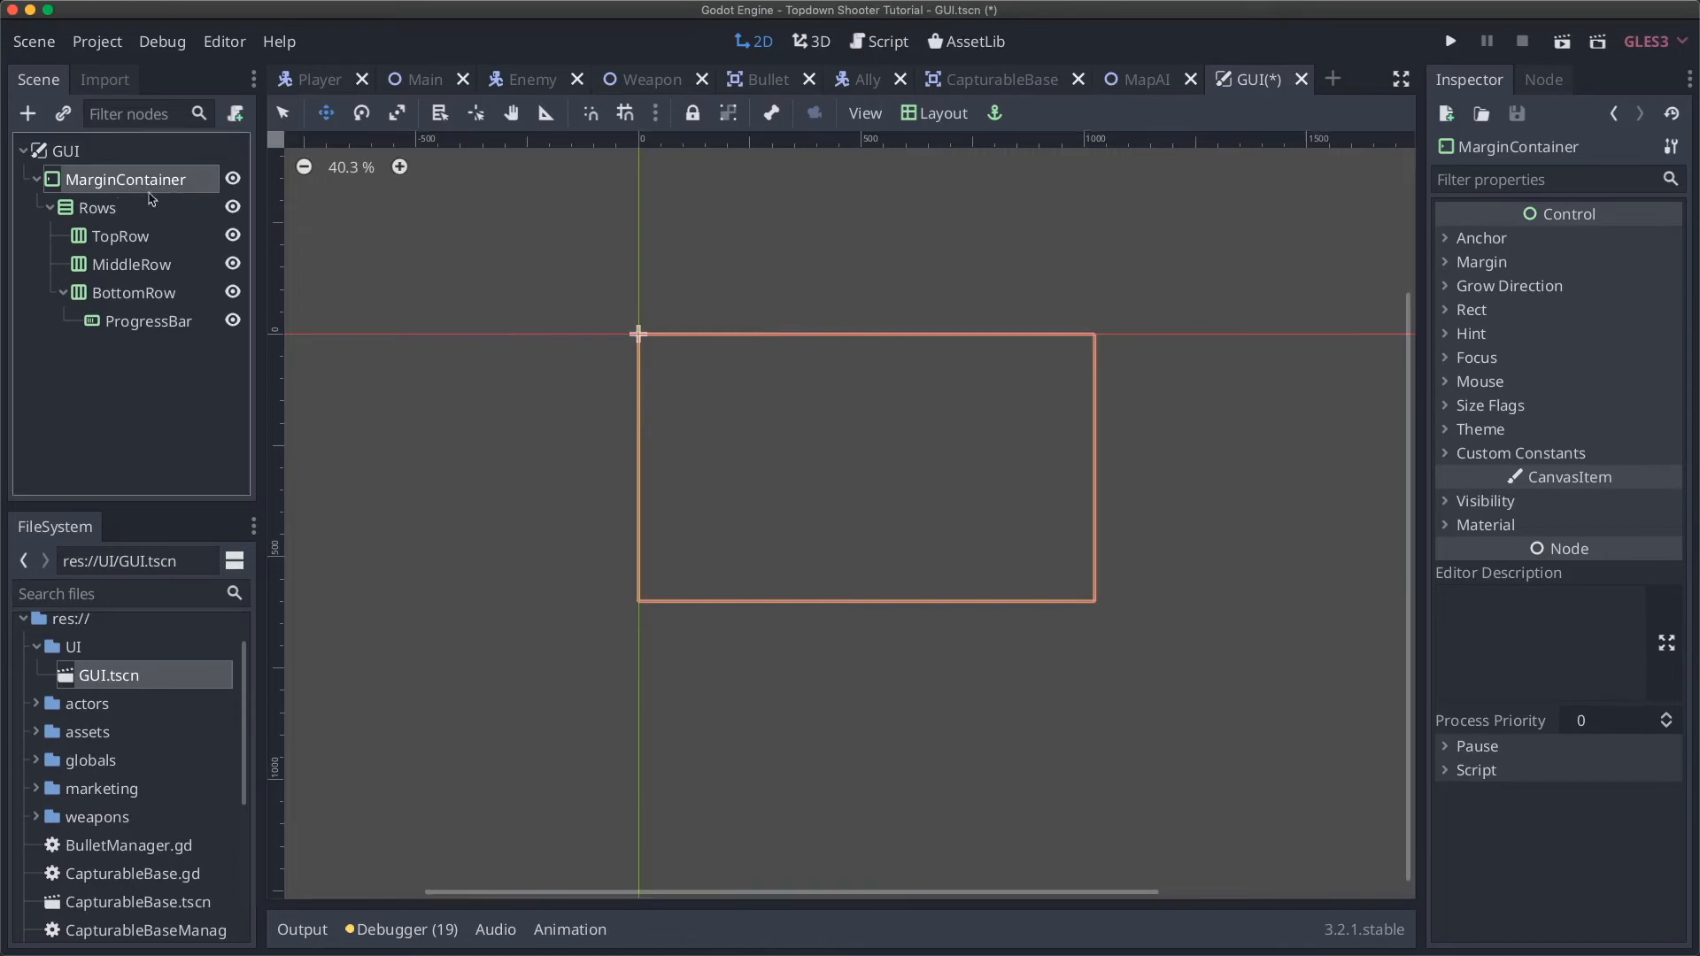
left_click(931, 113)
left_click(962, 589)
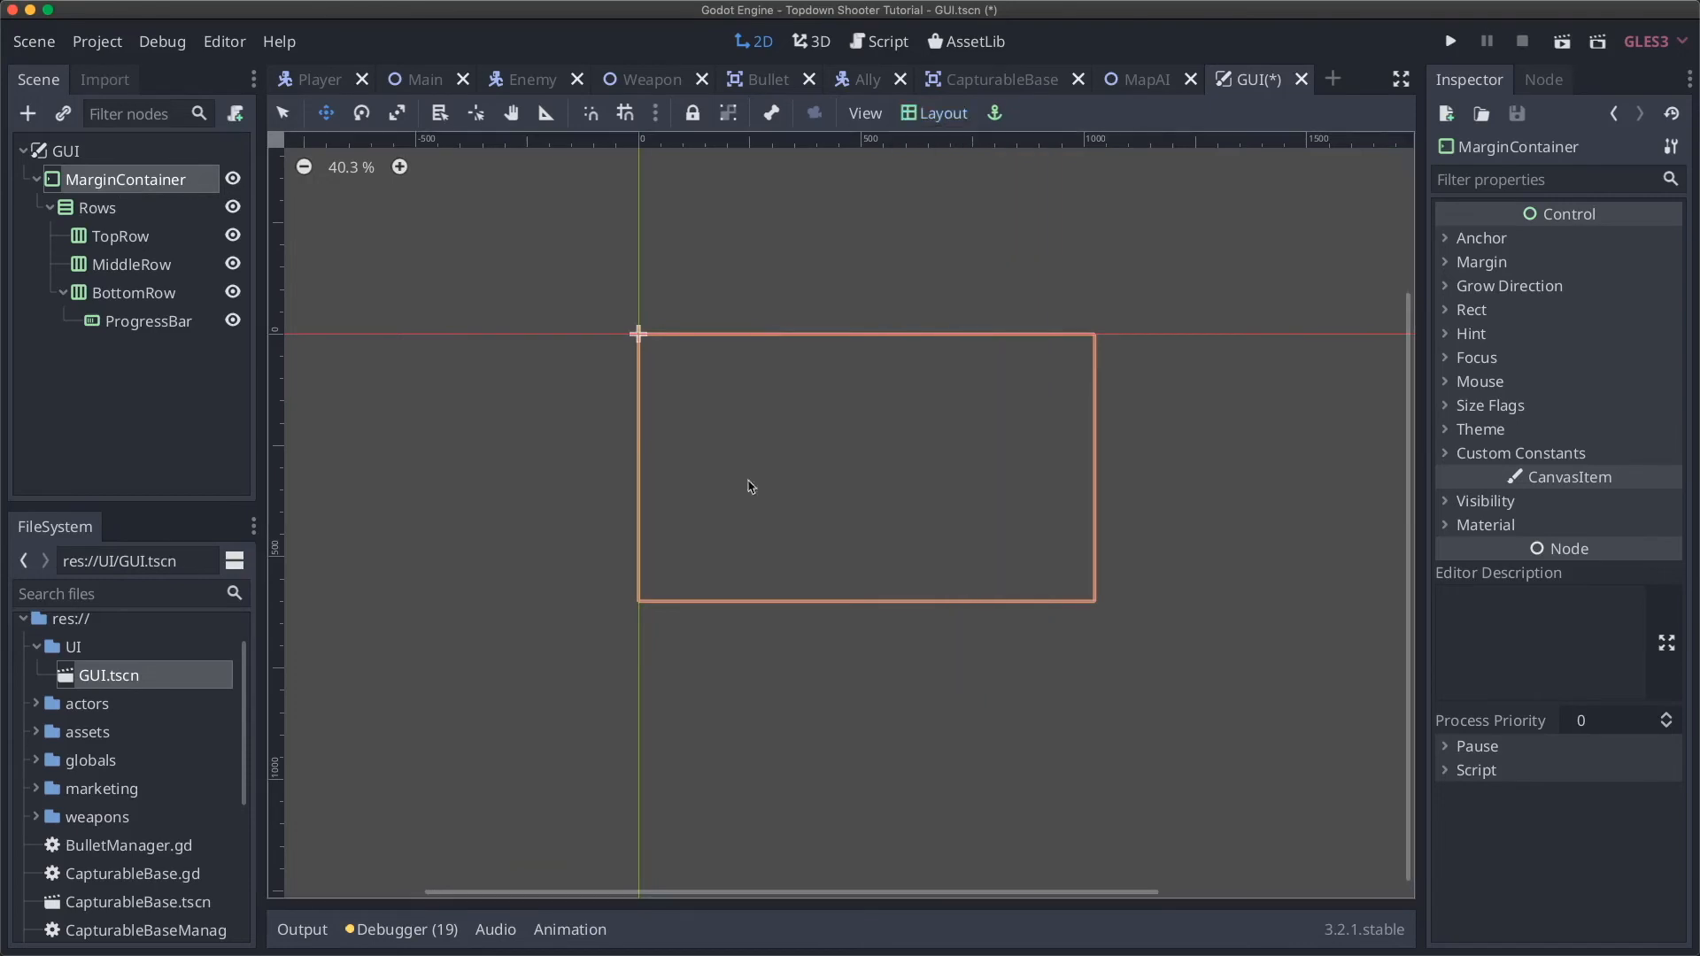
left_click(130, 207)
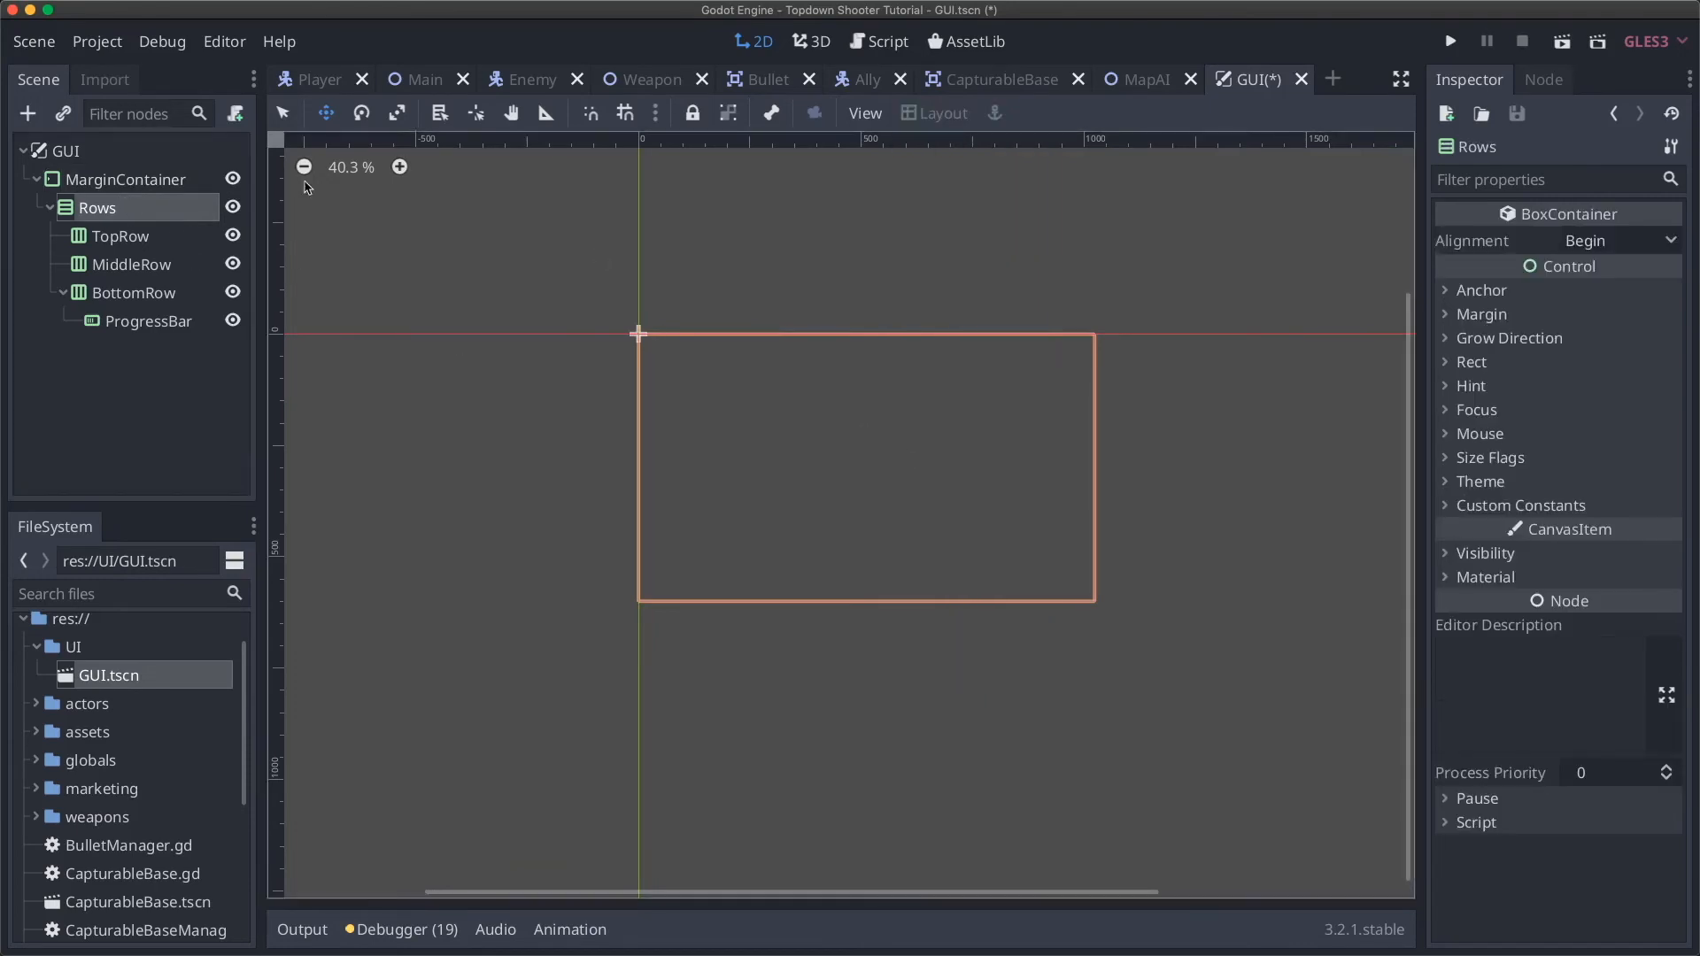
left_click(154, 237)
left_click(148, 266)
left_click(154, 294)
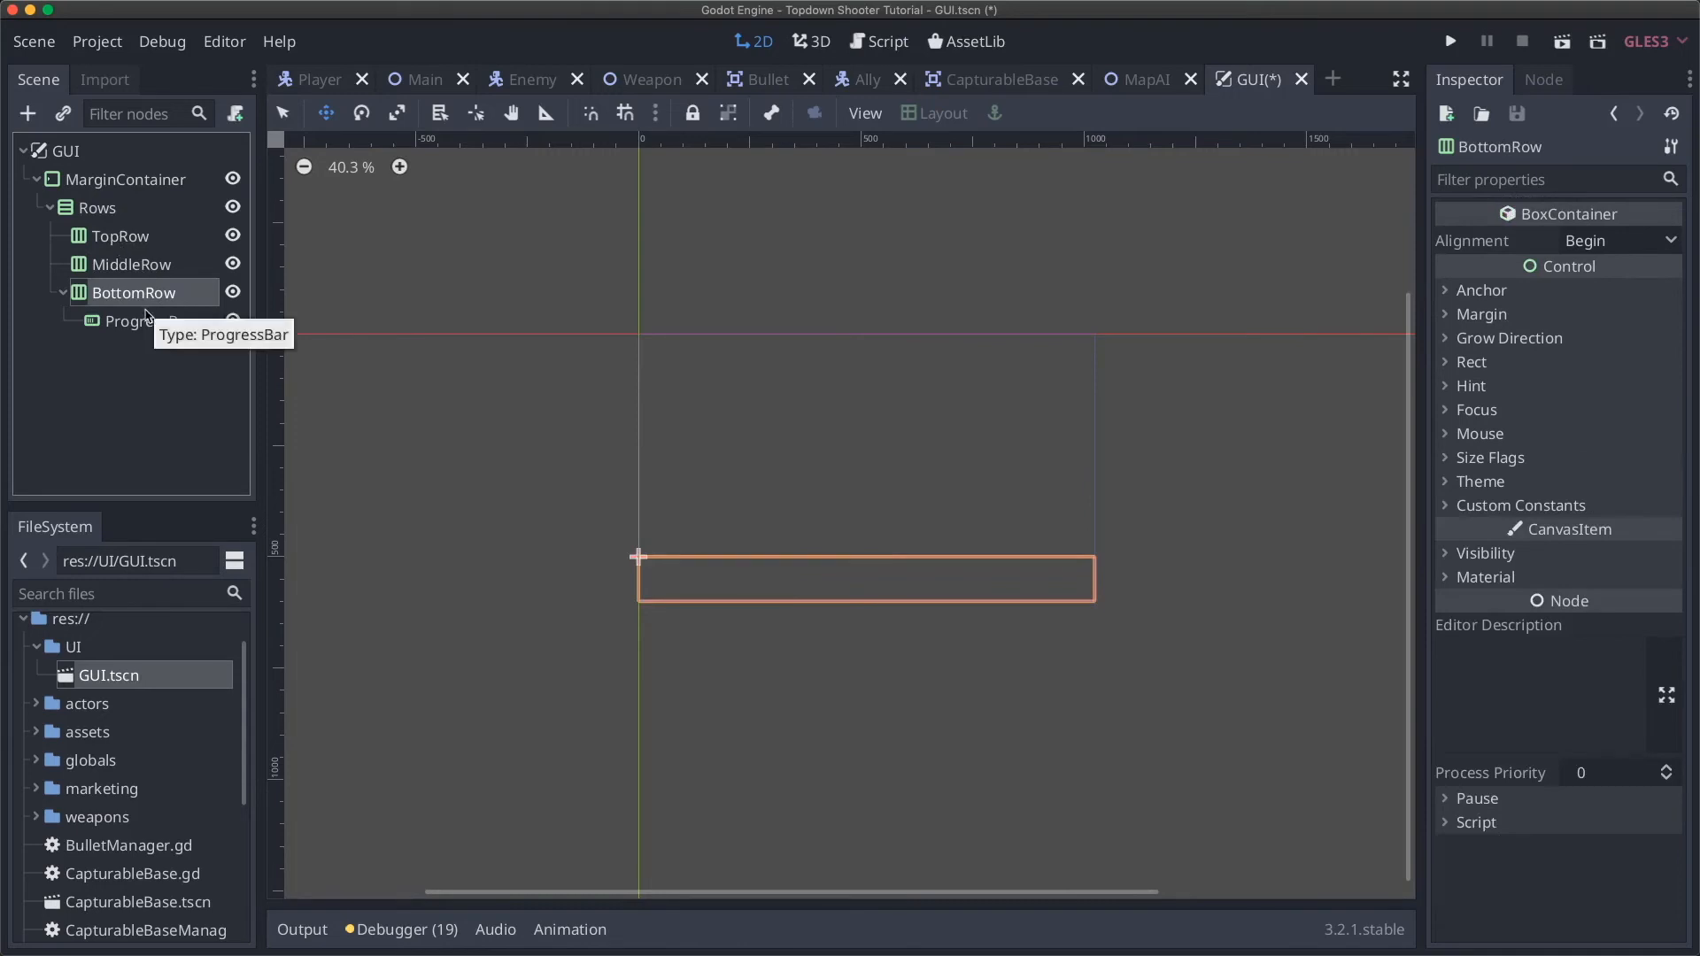
left_click(130, 182)
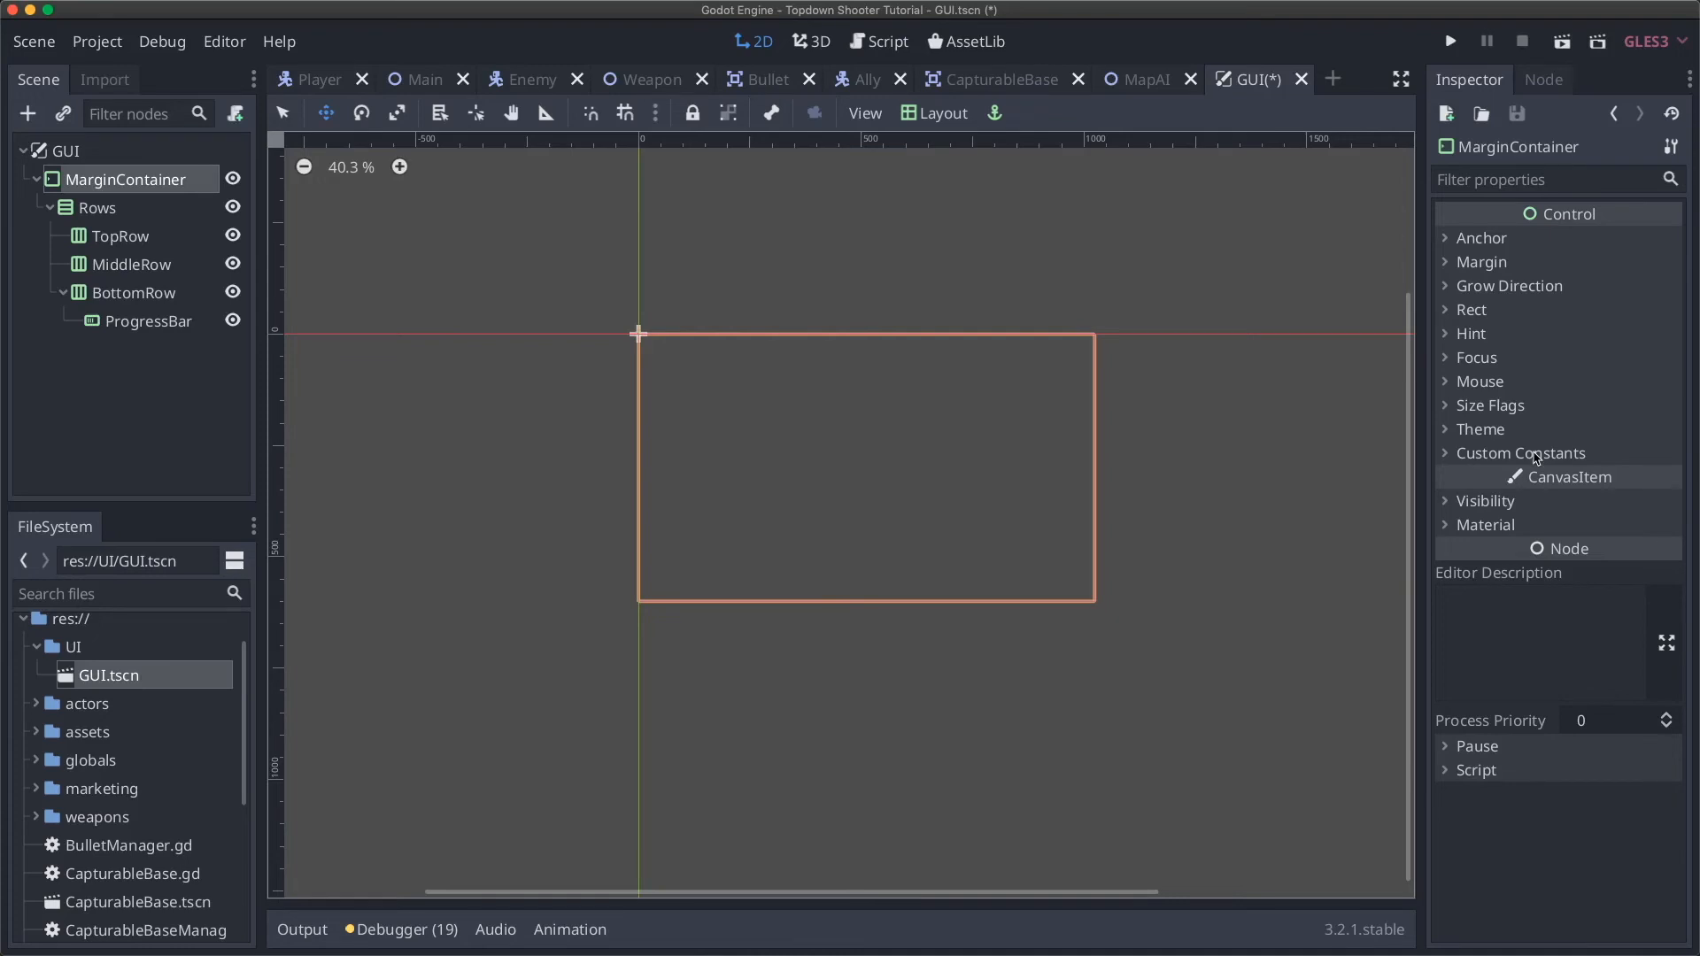
left_click(1536, 454)
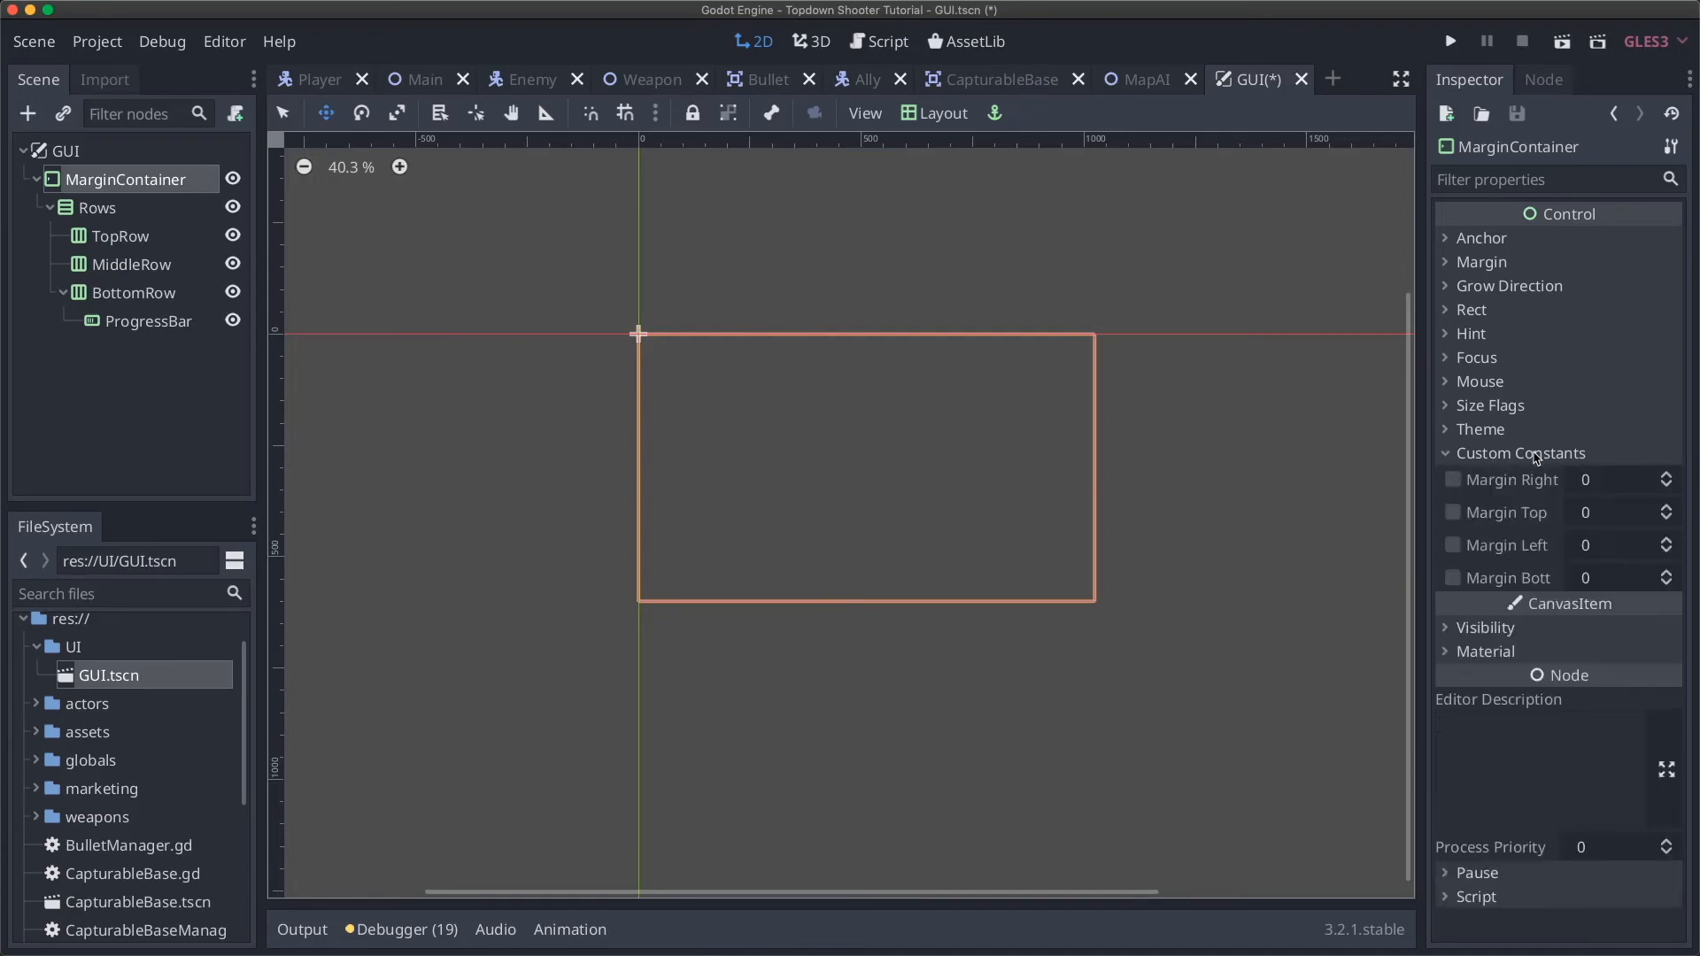
left_click(1594, 484)
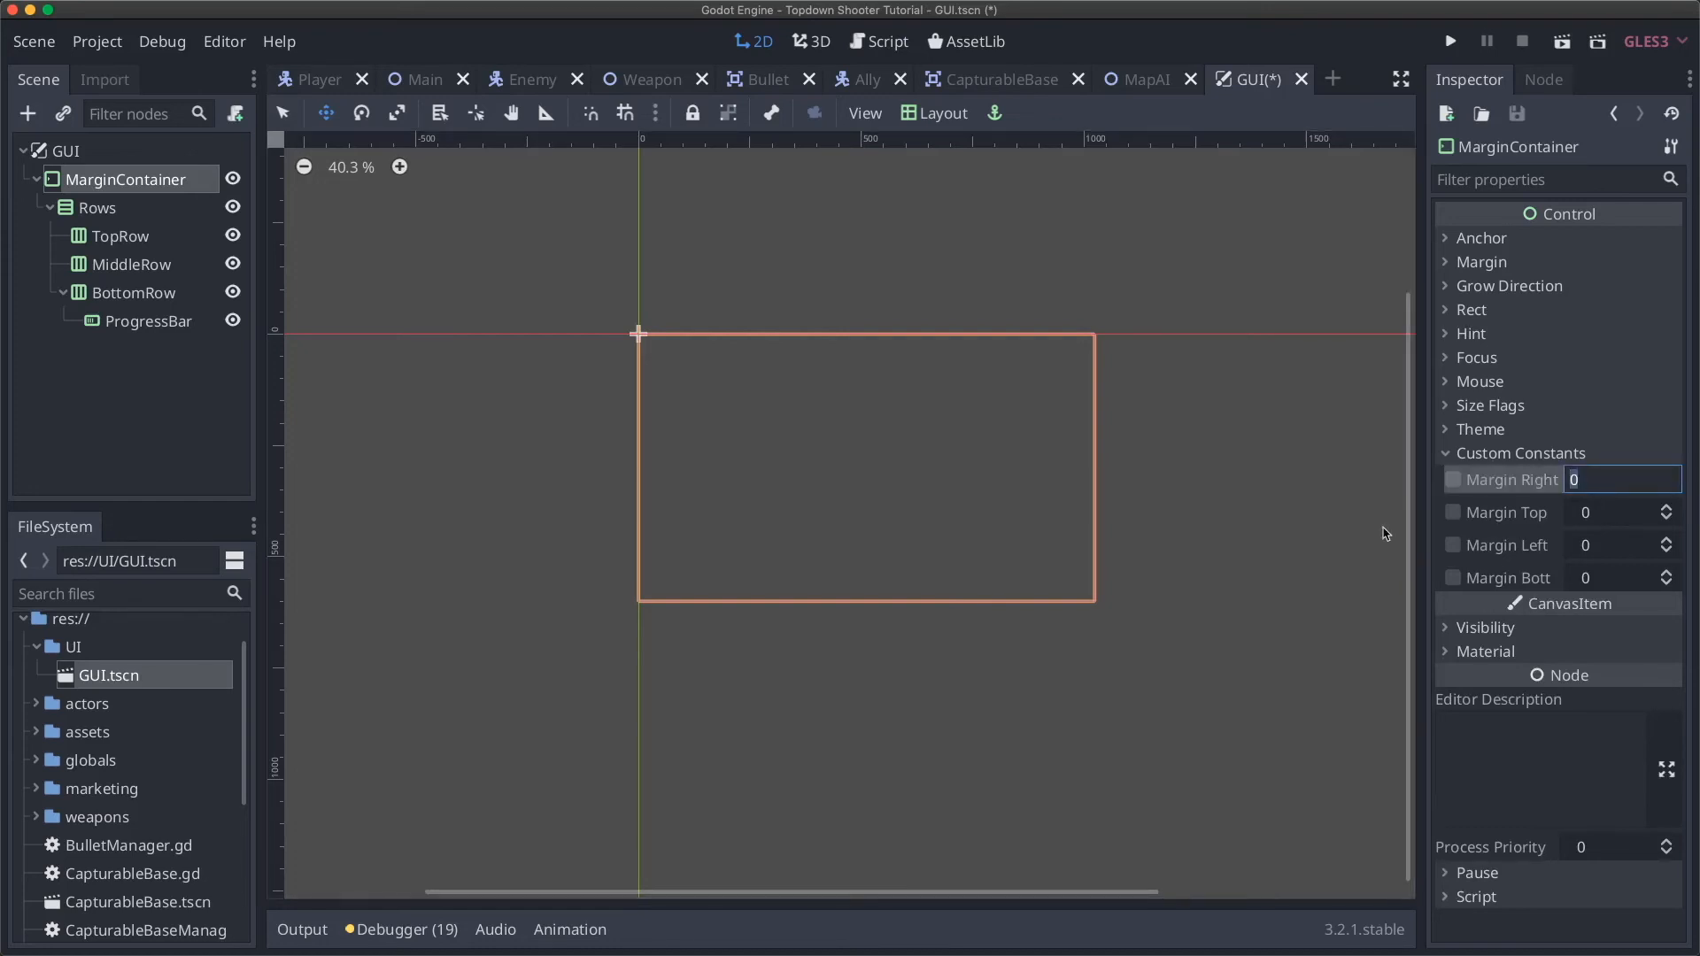
type("40")
key("Tab")
type("40")
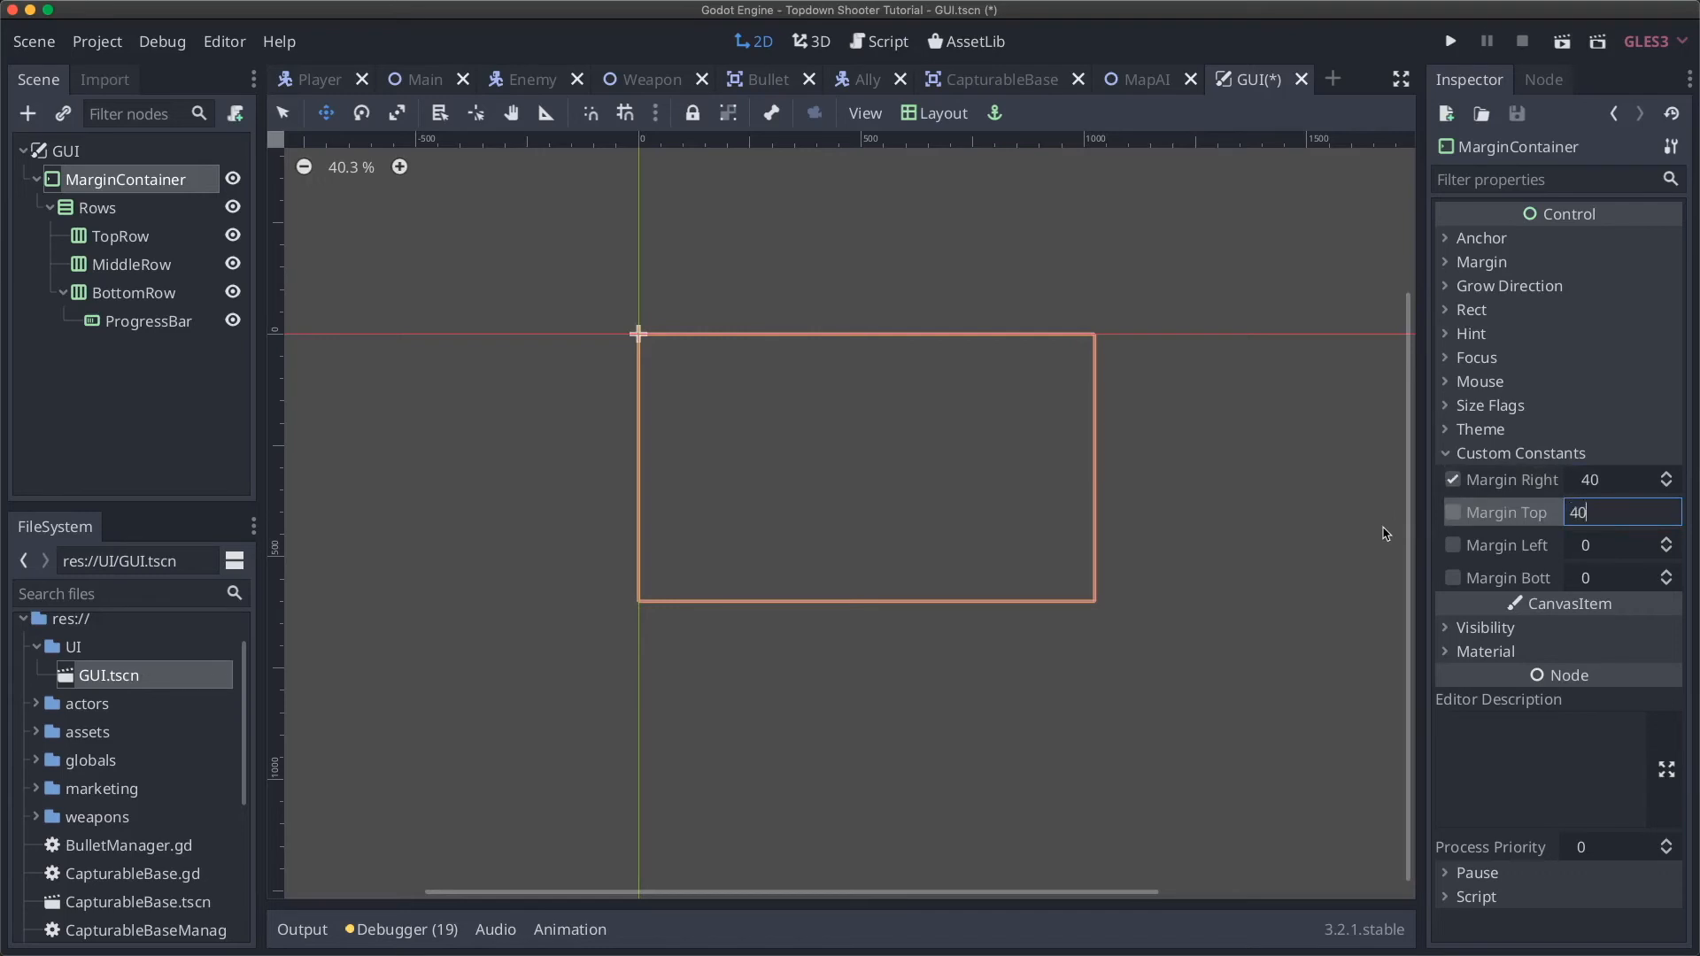
key("Tab")
type("40")
key("Tab")
type("40")
key("Return")
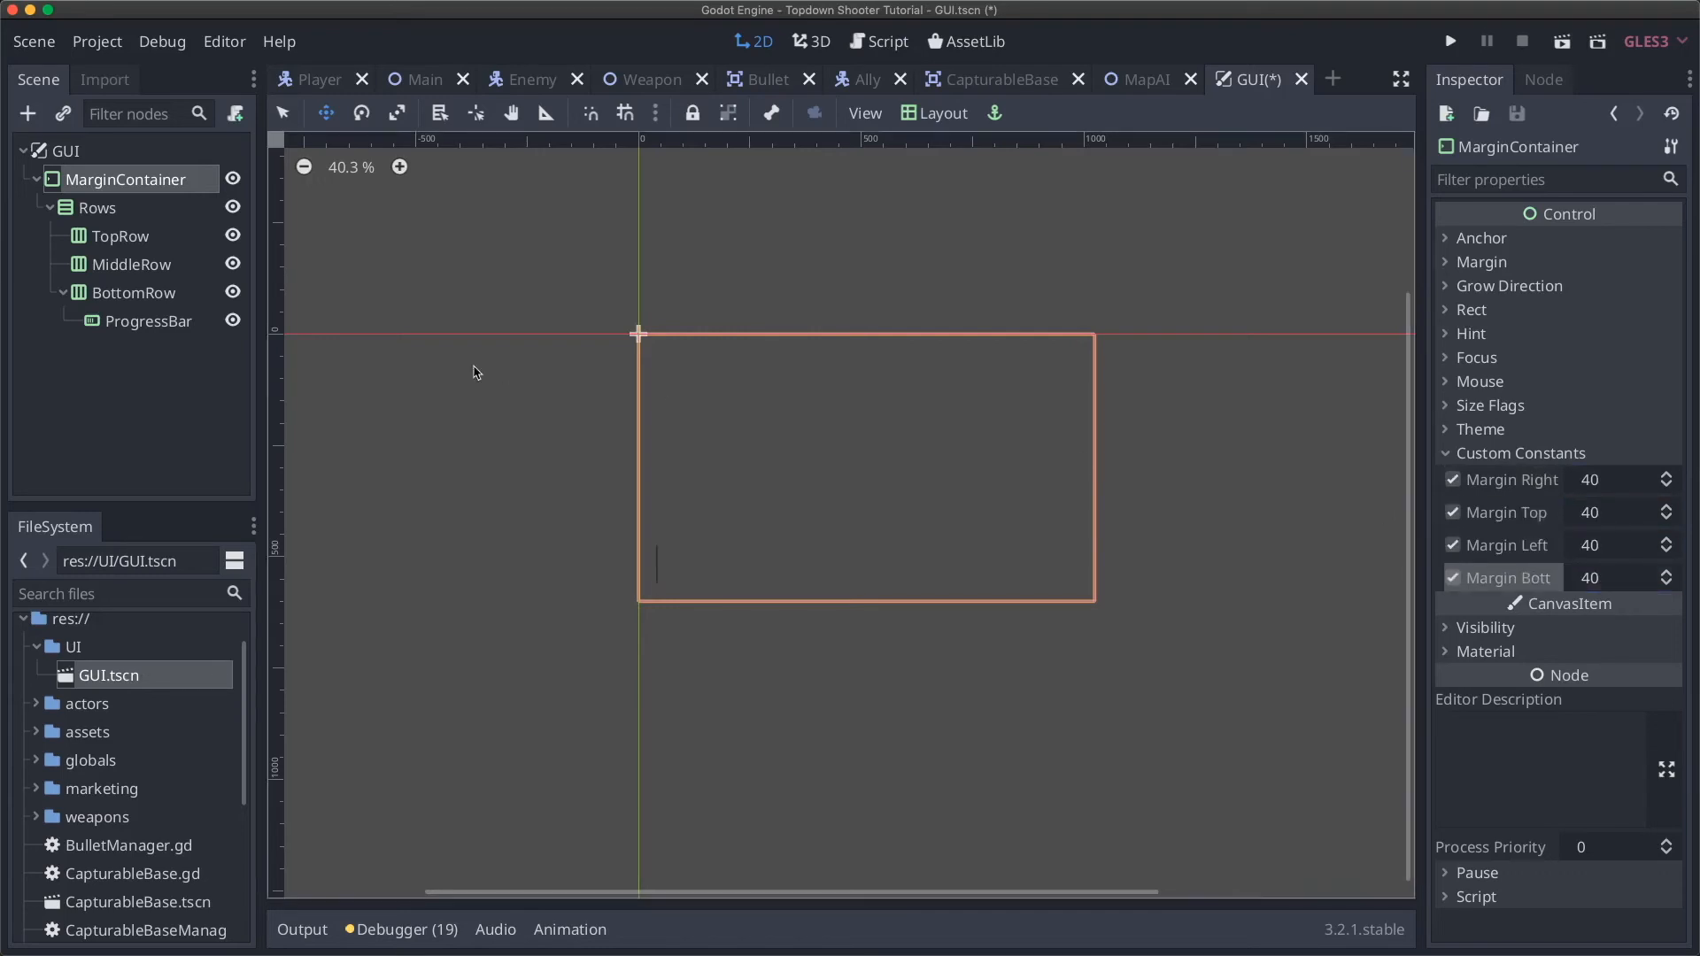
left_click(133, 191)
left_click(122, 209)
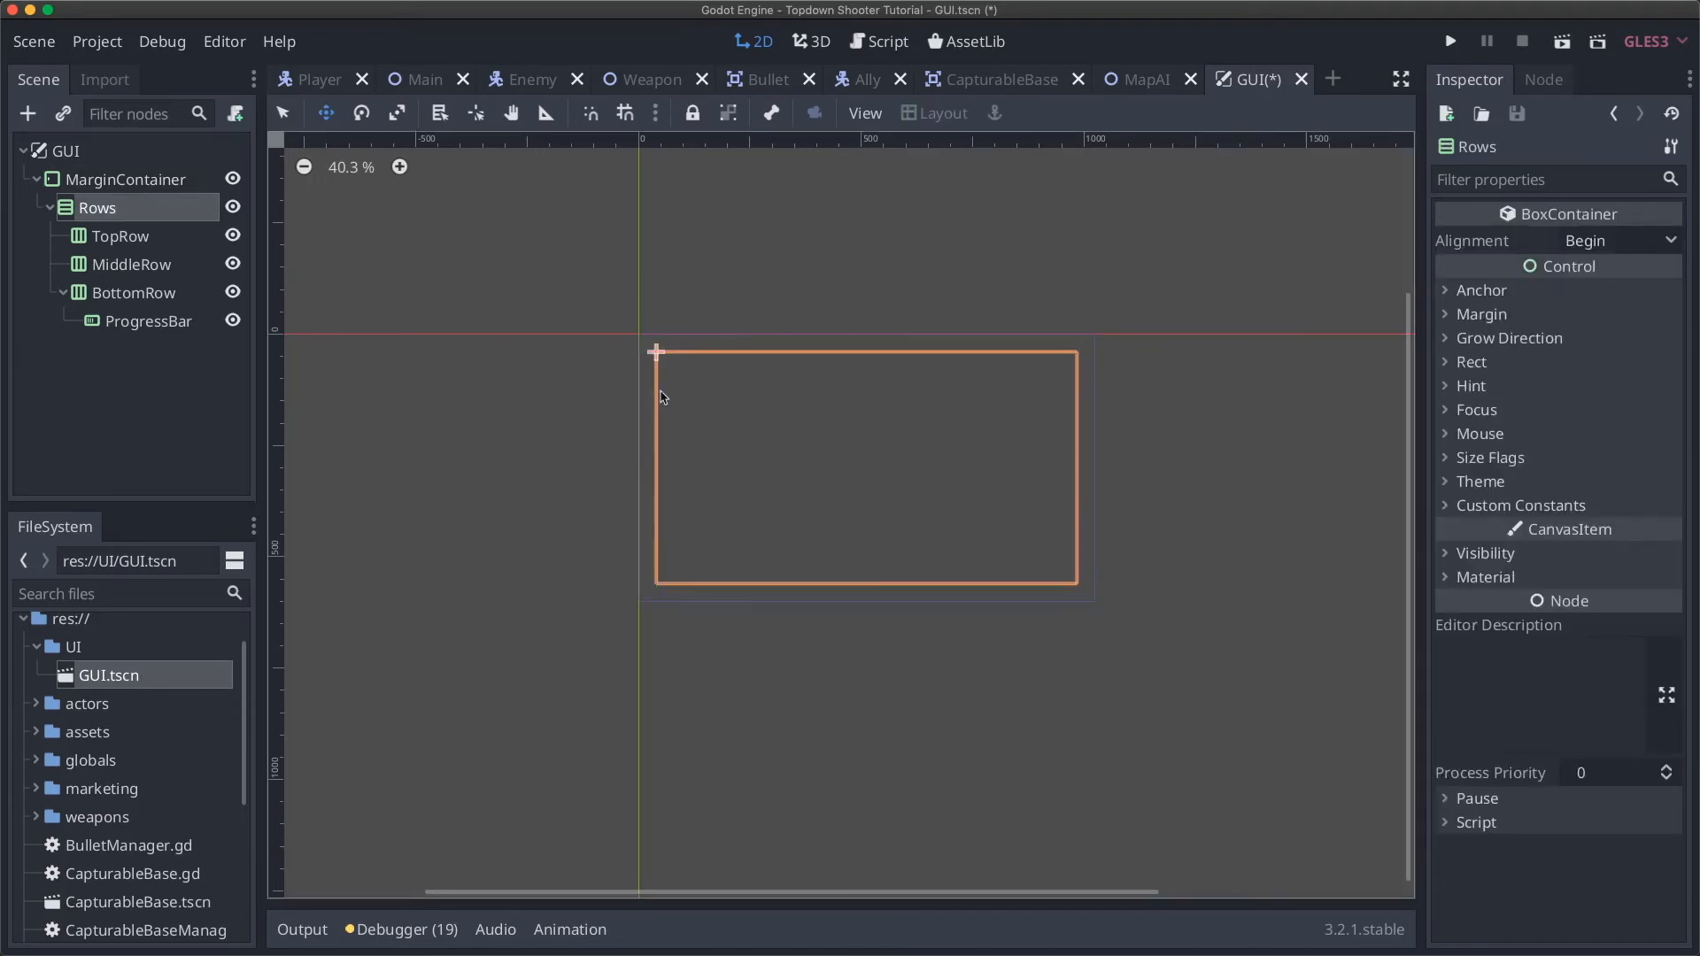
scroll(654, 393, "up", 4)
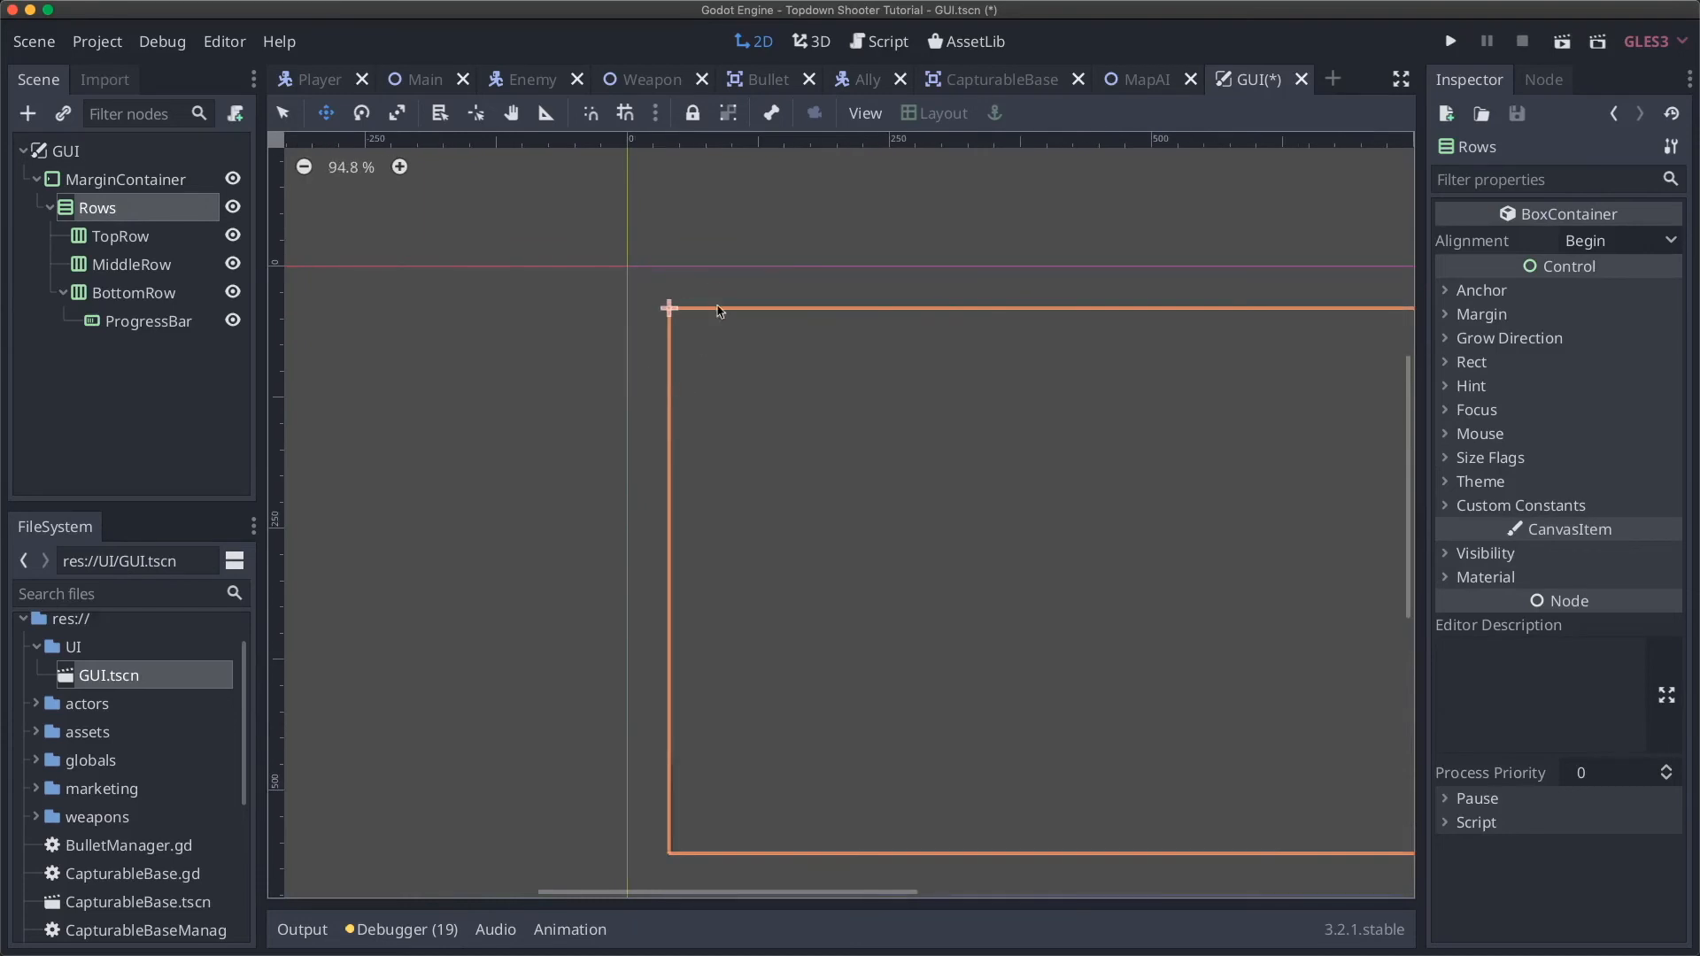
left_click(134, 186)
left_click(124, 208)
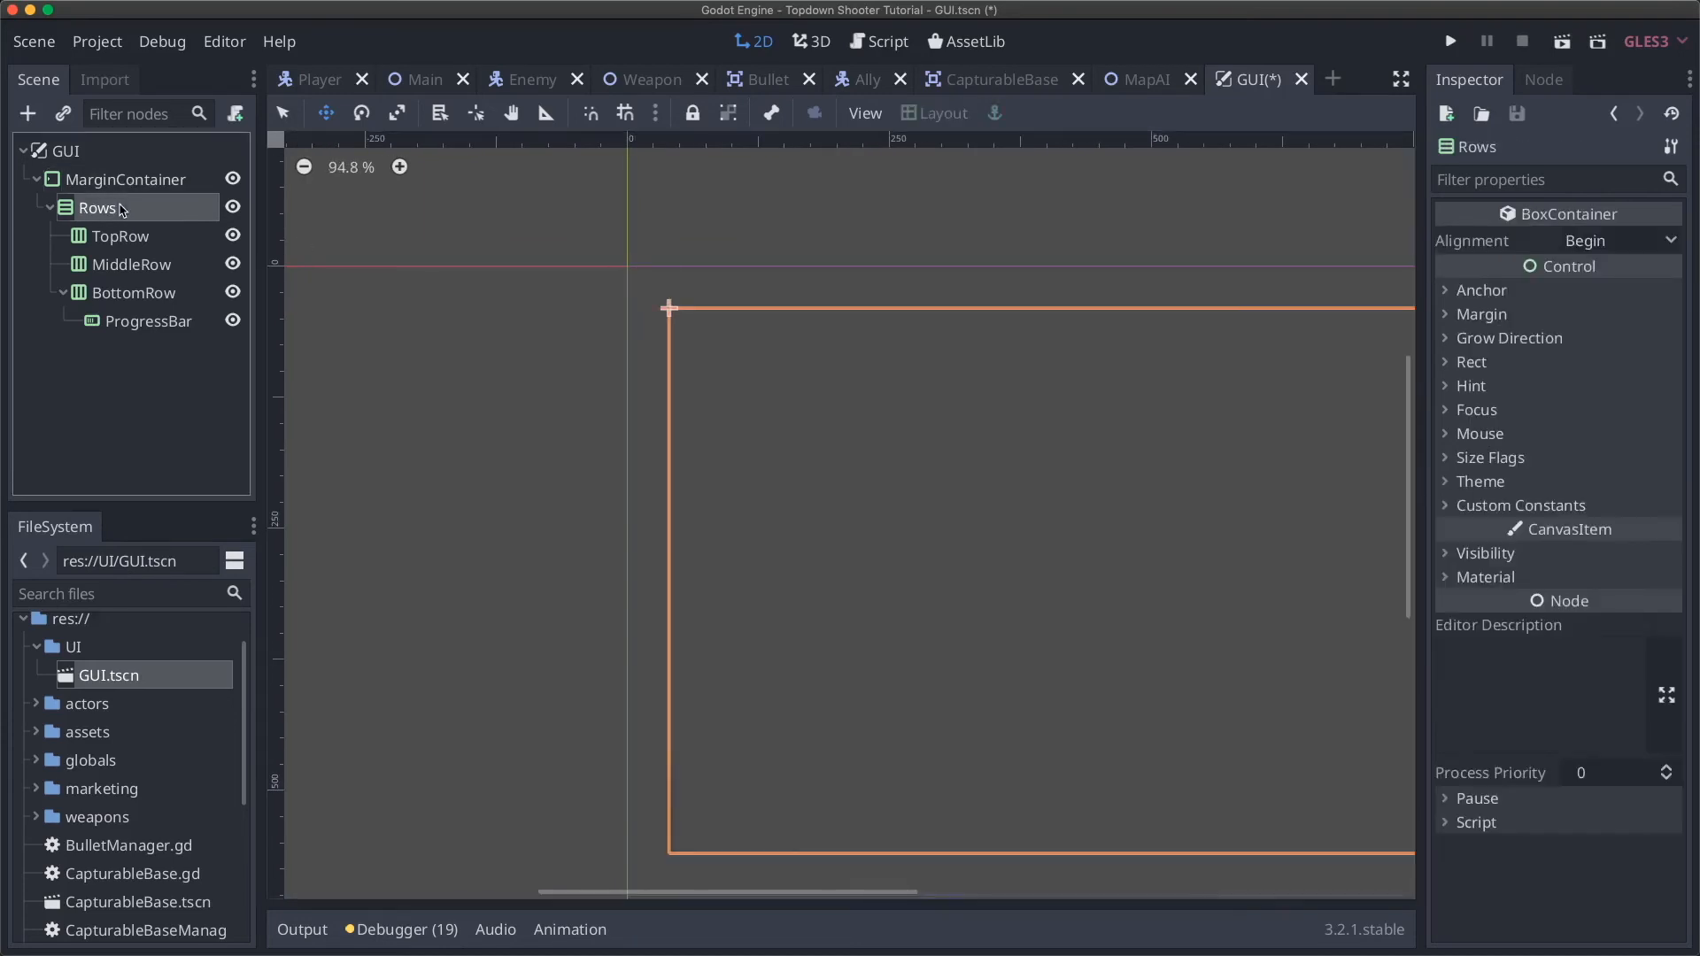
scroll(667, 459, "right", 5)
scroll(667, 458, "down", 2)
scroll(670, 458, "up", 1)
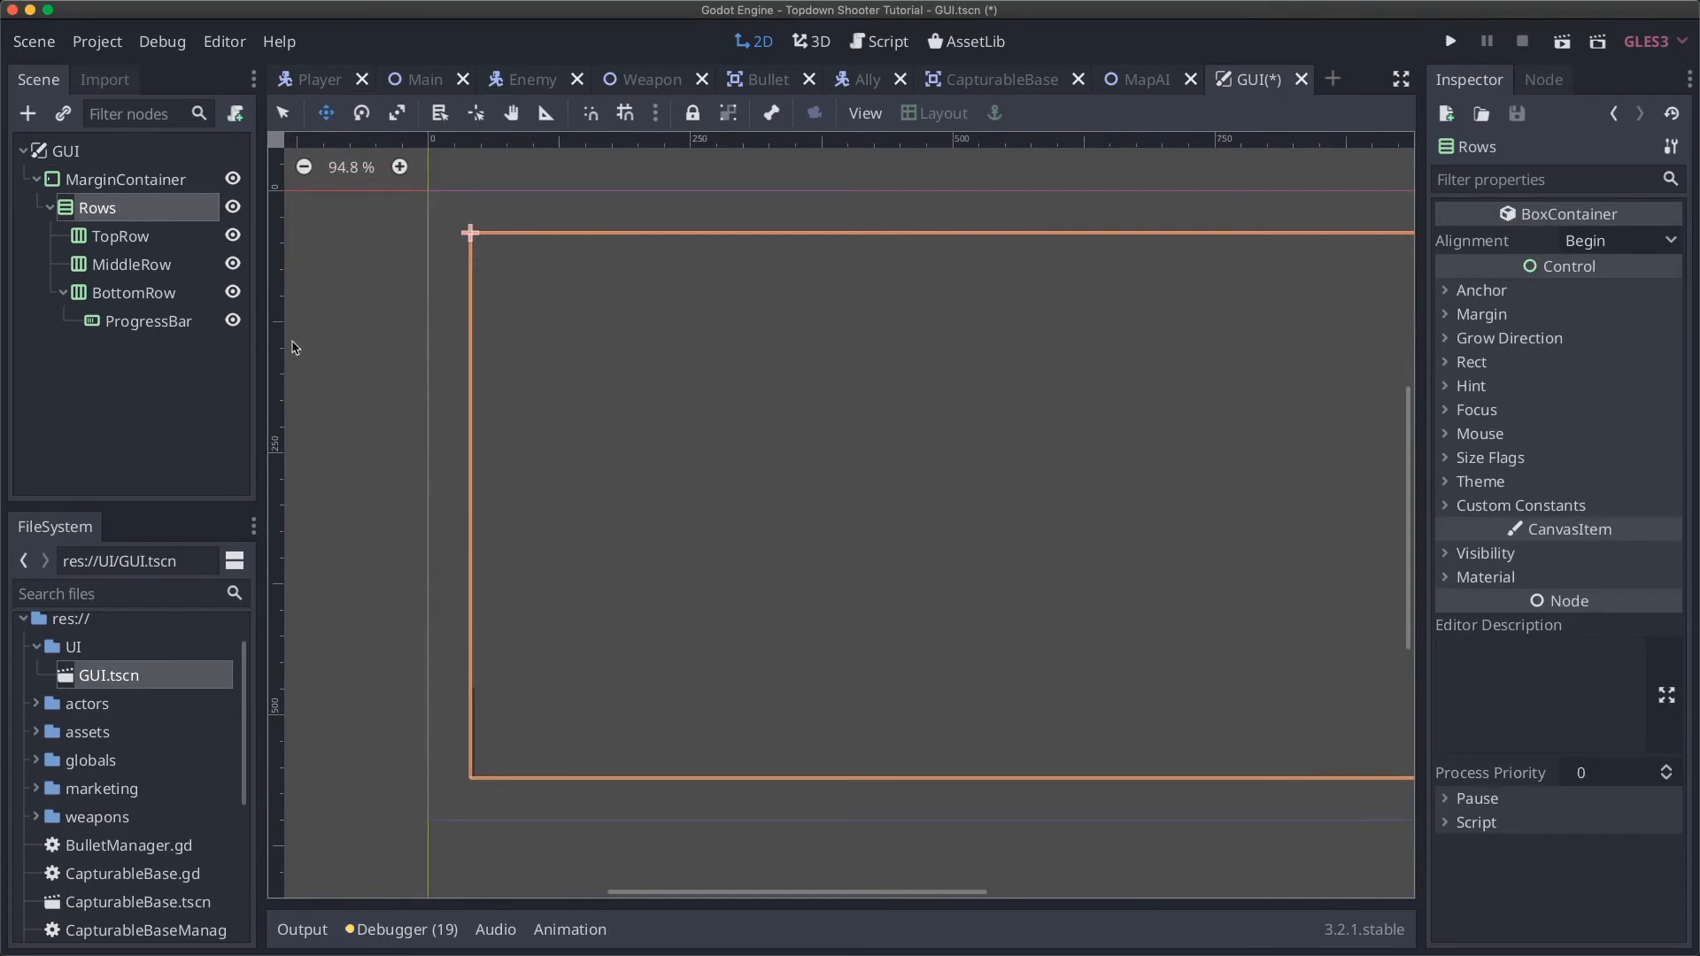
Step: Untick the ProgressBar's vertical Fill size flag
left_click(145, 323)
scroll(614, 644, "left", 1)
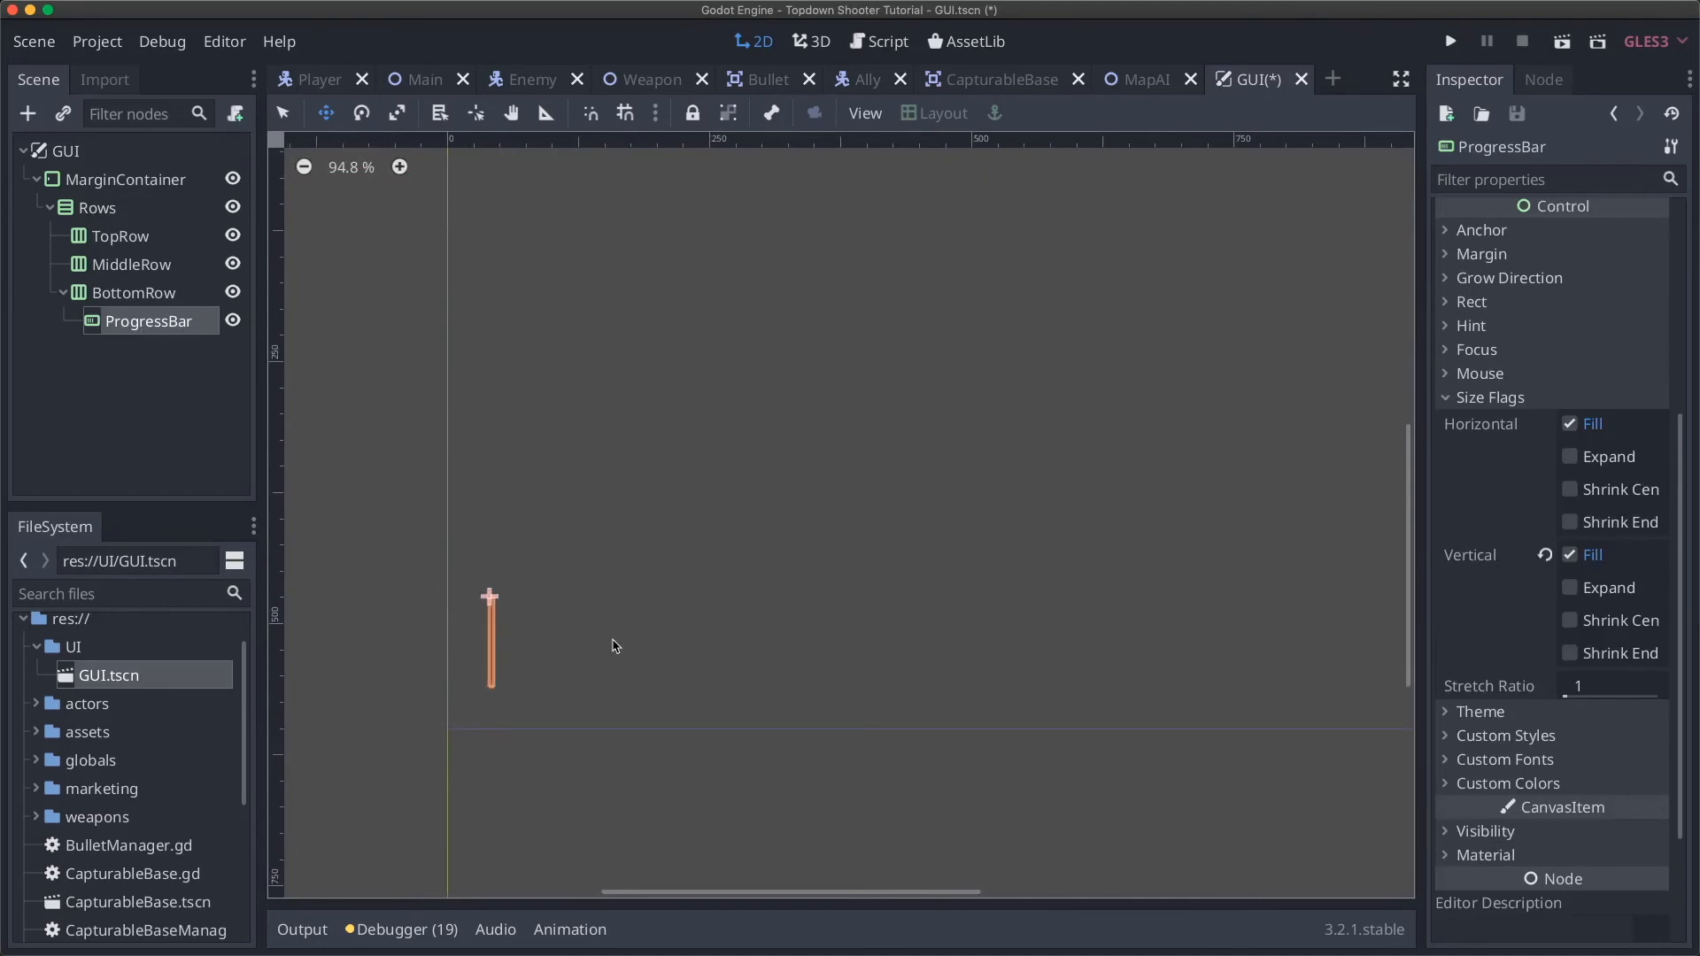
scroll(498, 655, "down", 6)
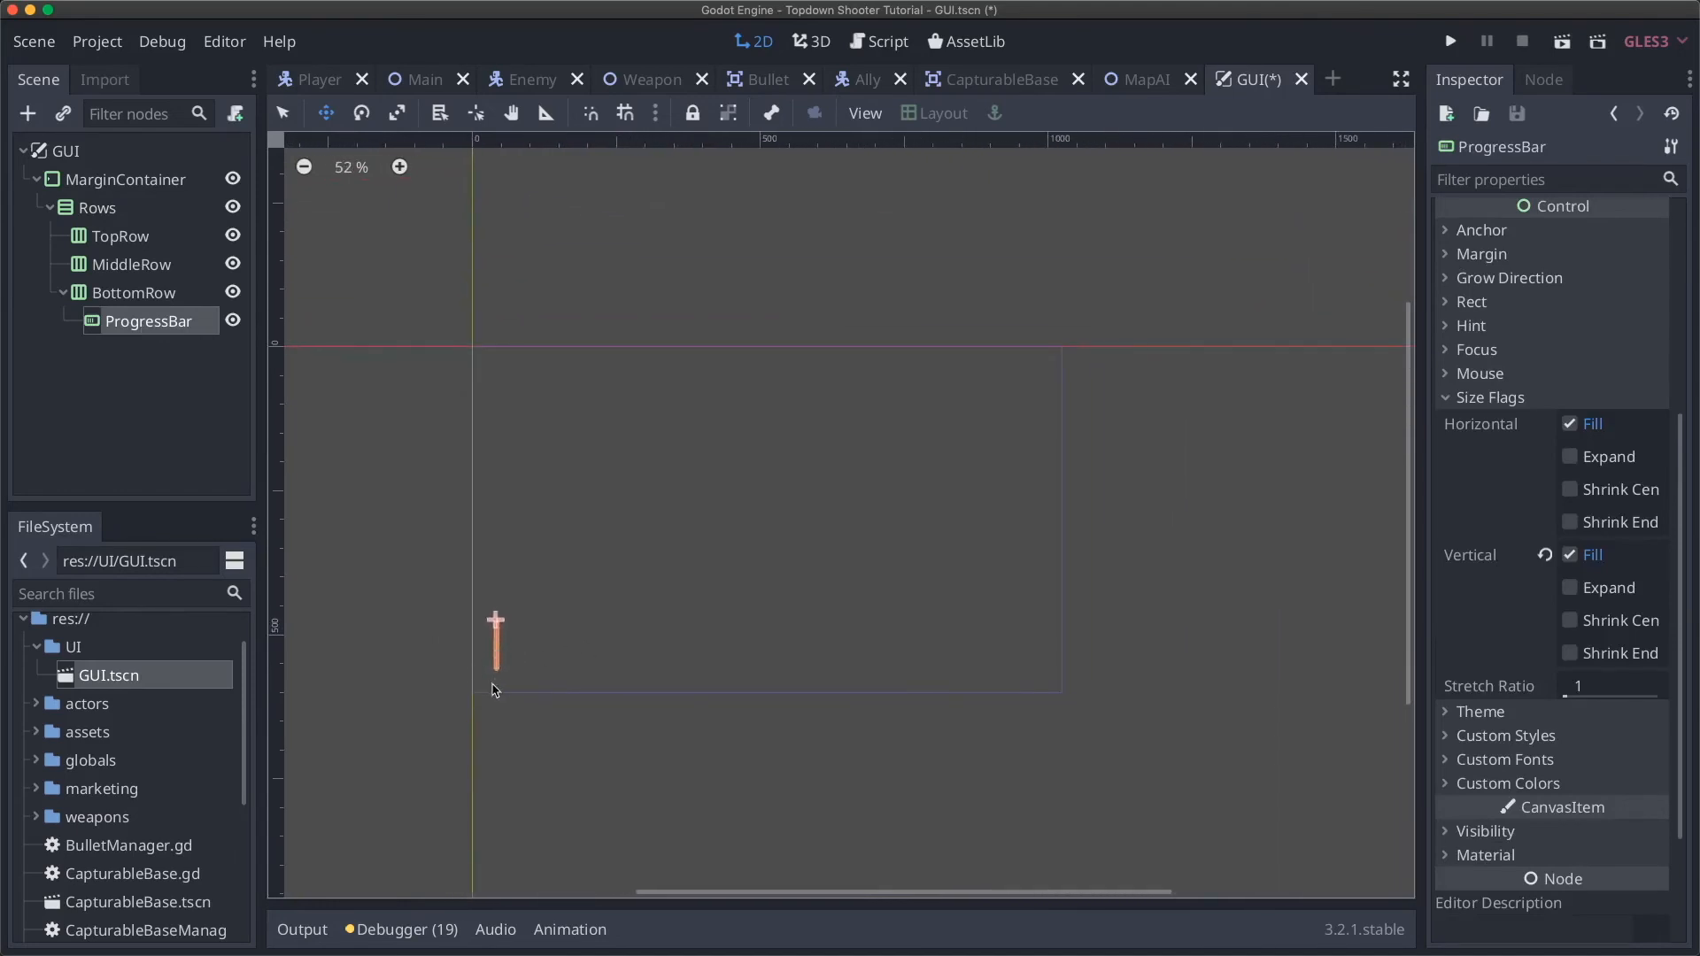
left_click(1570, 556)
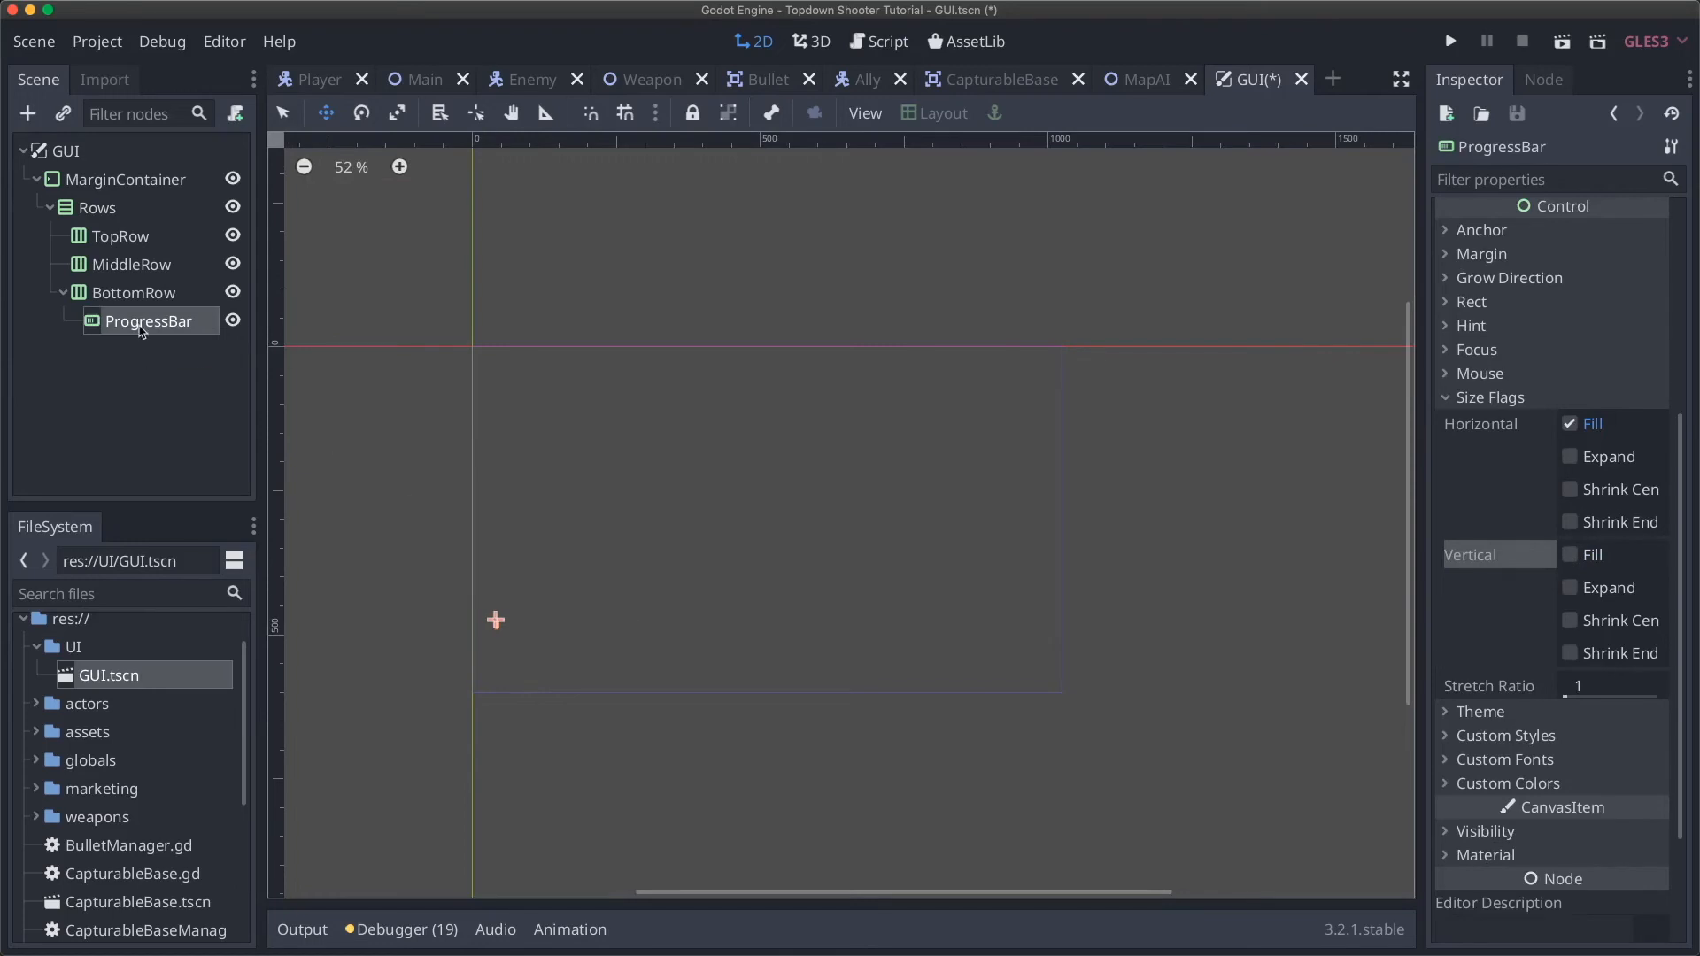
Step: Set the MarginContainer's right, top, left and bottom margins to 50 each
left_click(115, 186)
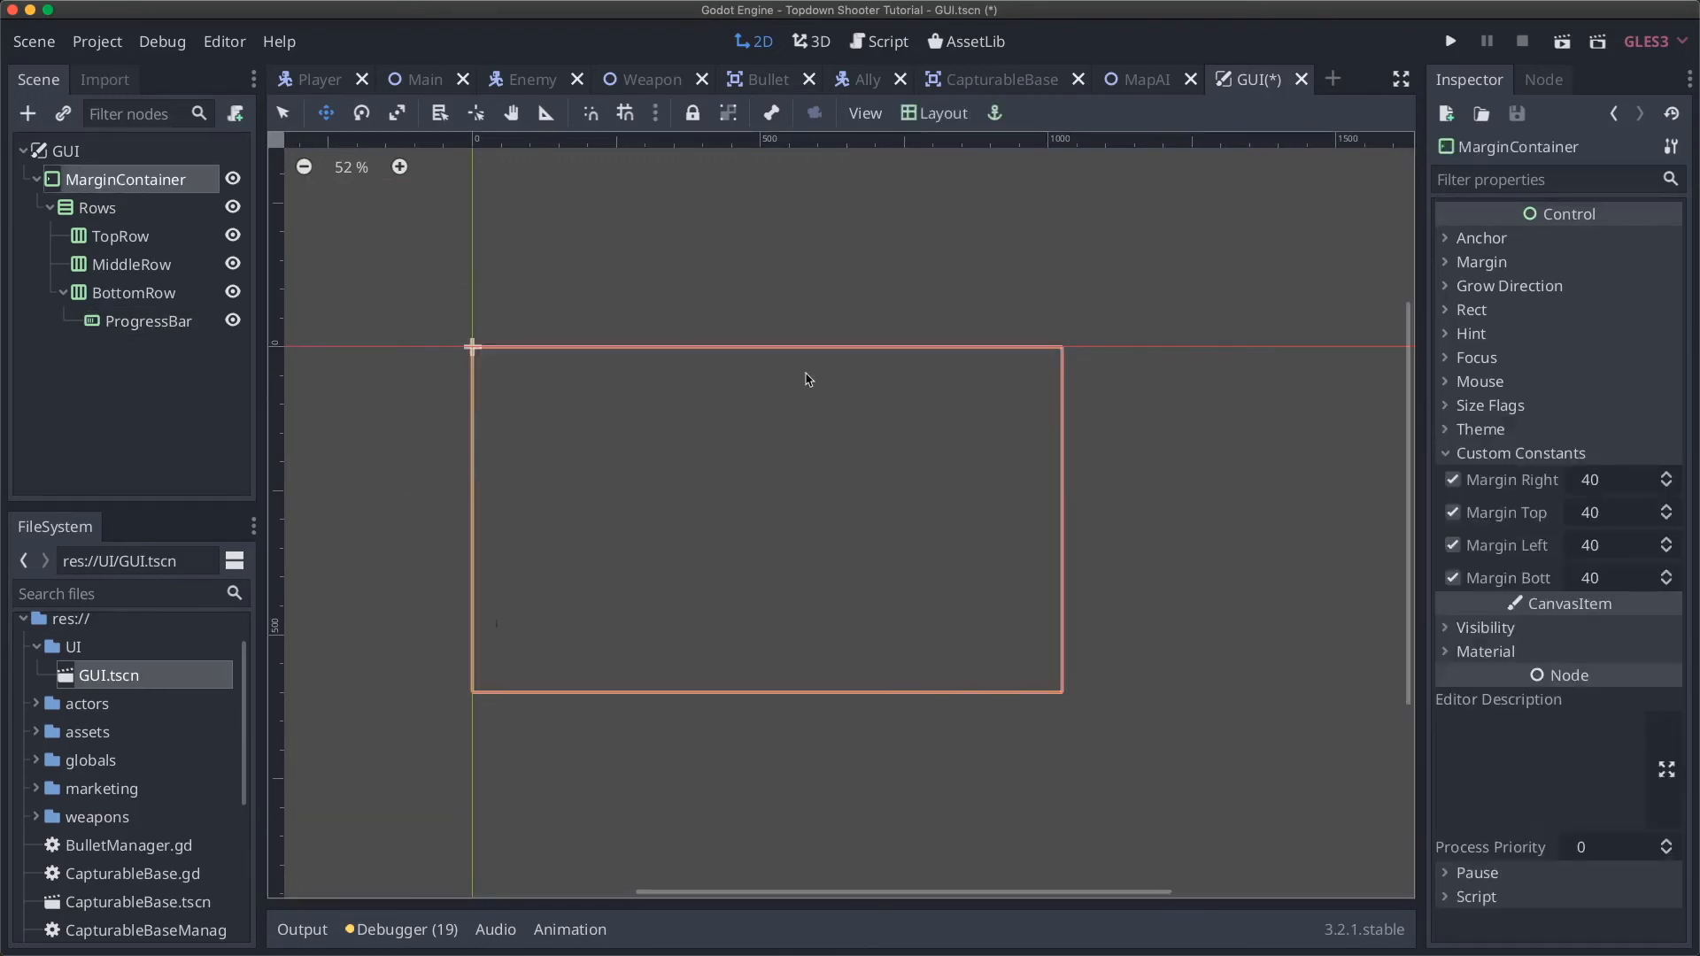
left_click(1620, 485)
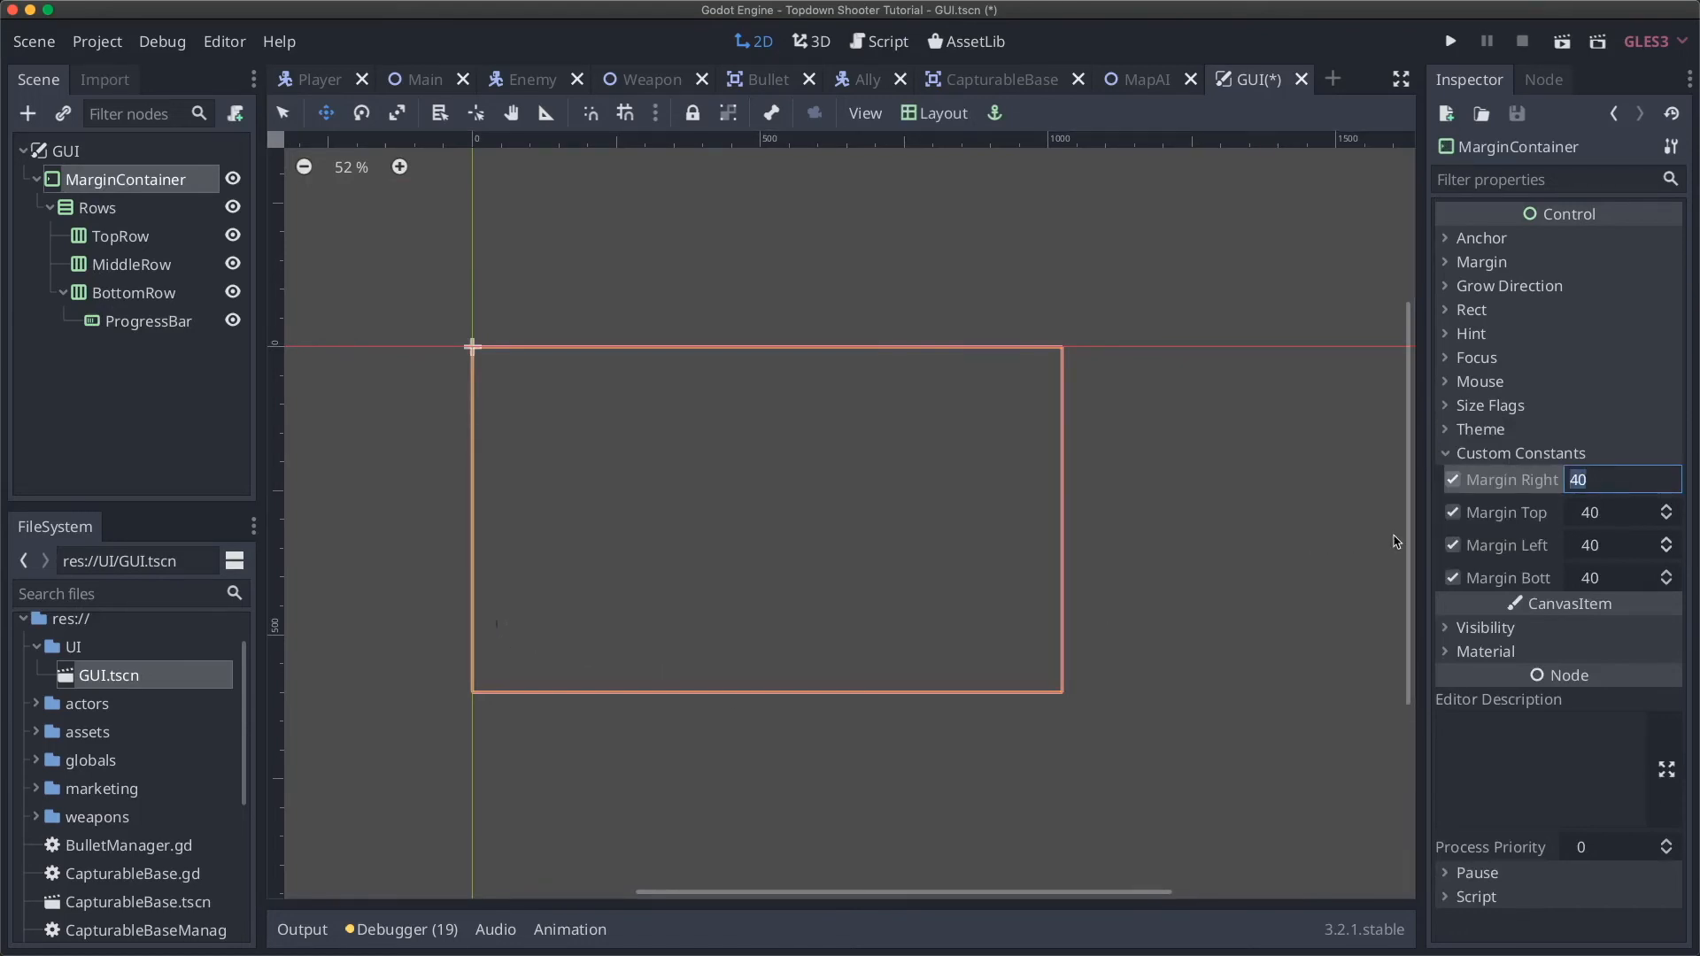
type("50")
key("Tab")
type("50")
key("Tab")
type("50")
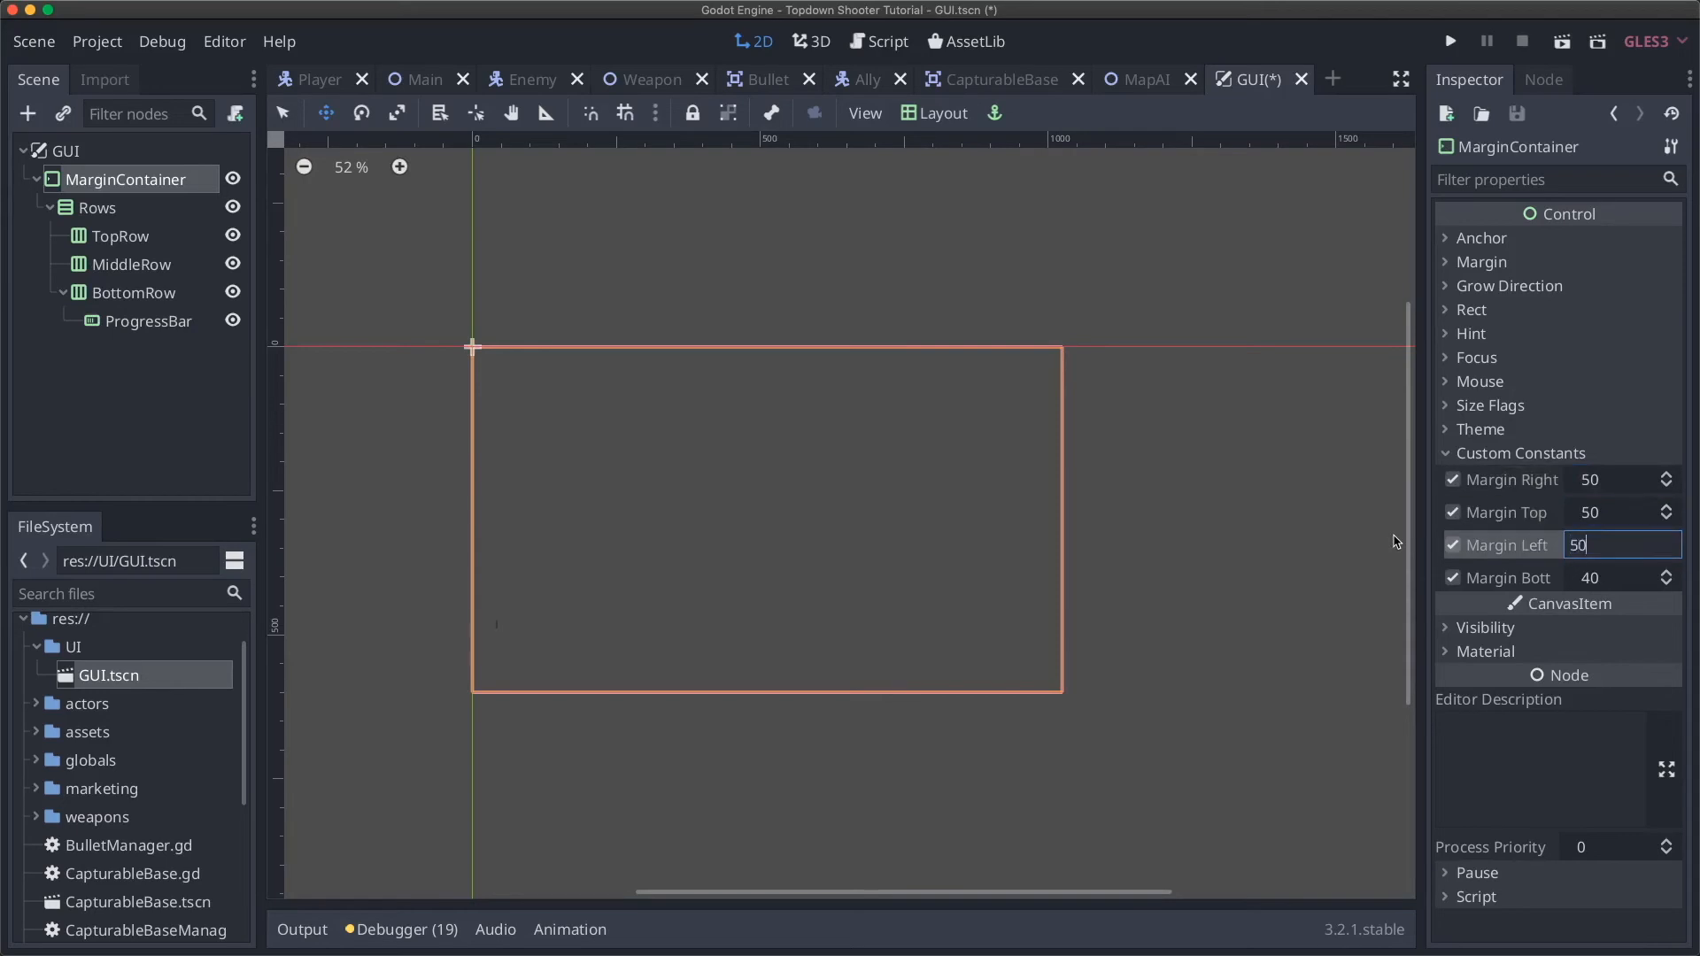
key("Tab")
type("50")
key("Return")
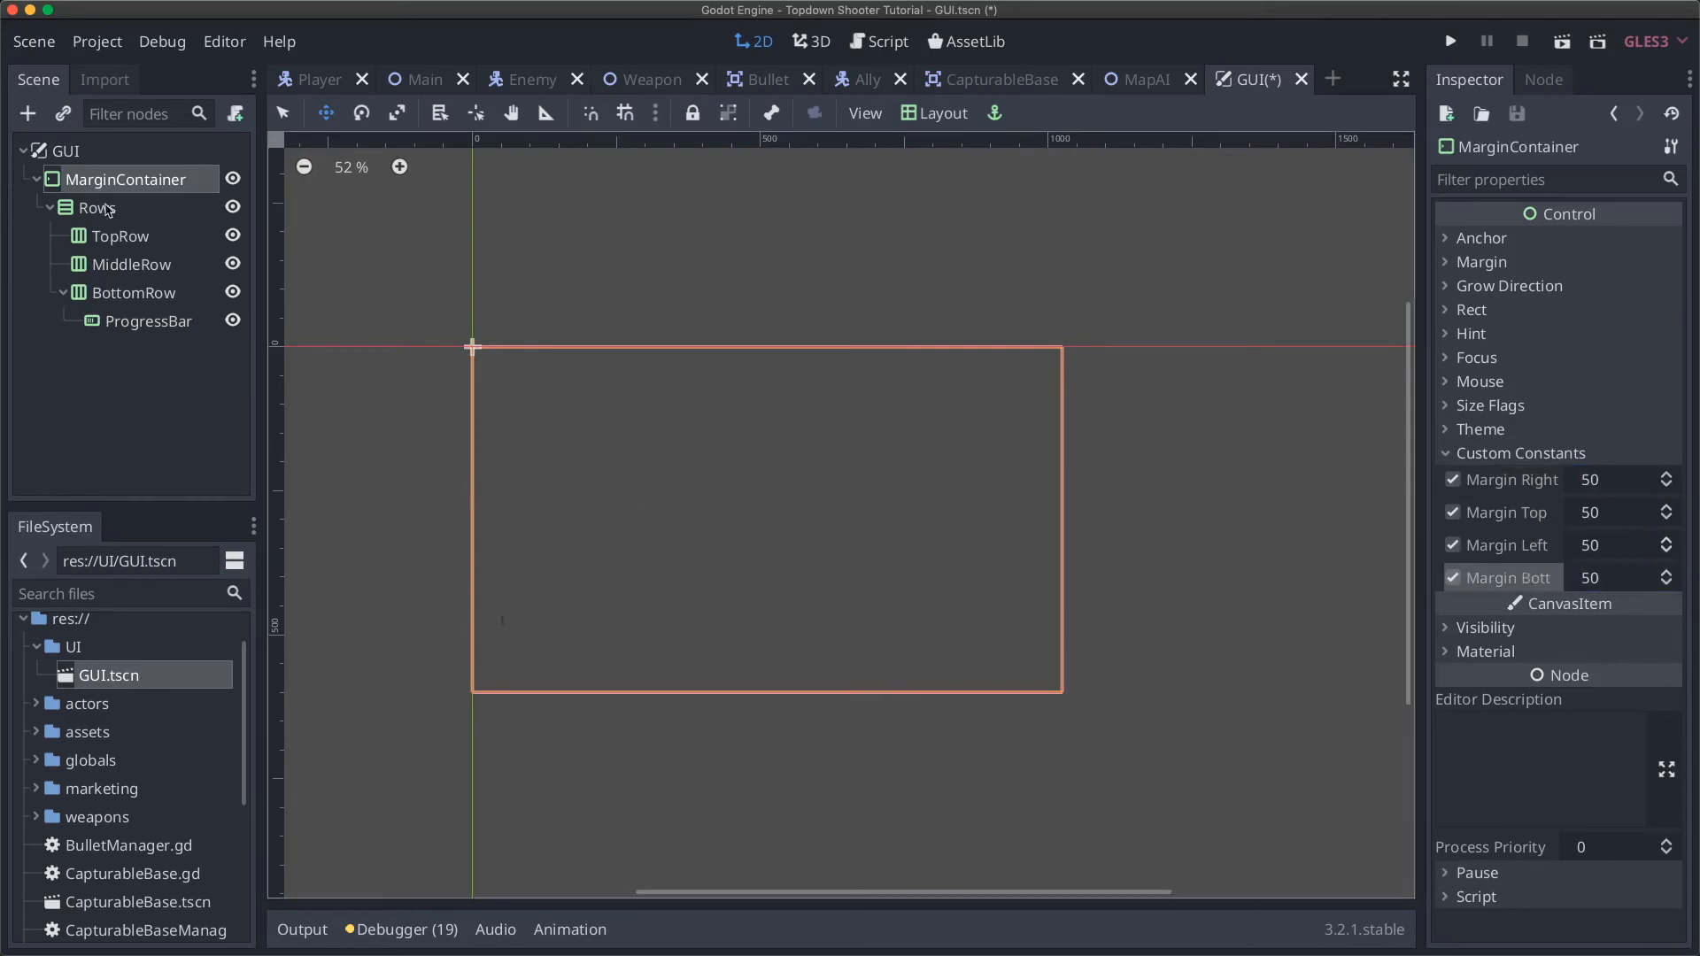
left_click(137, 295)
scroll(630, 592, "up", 4)
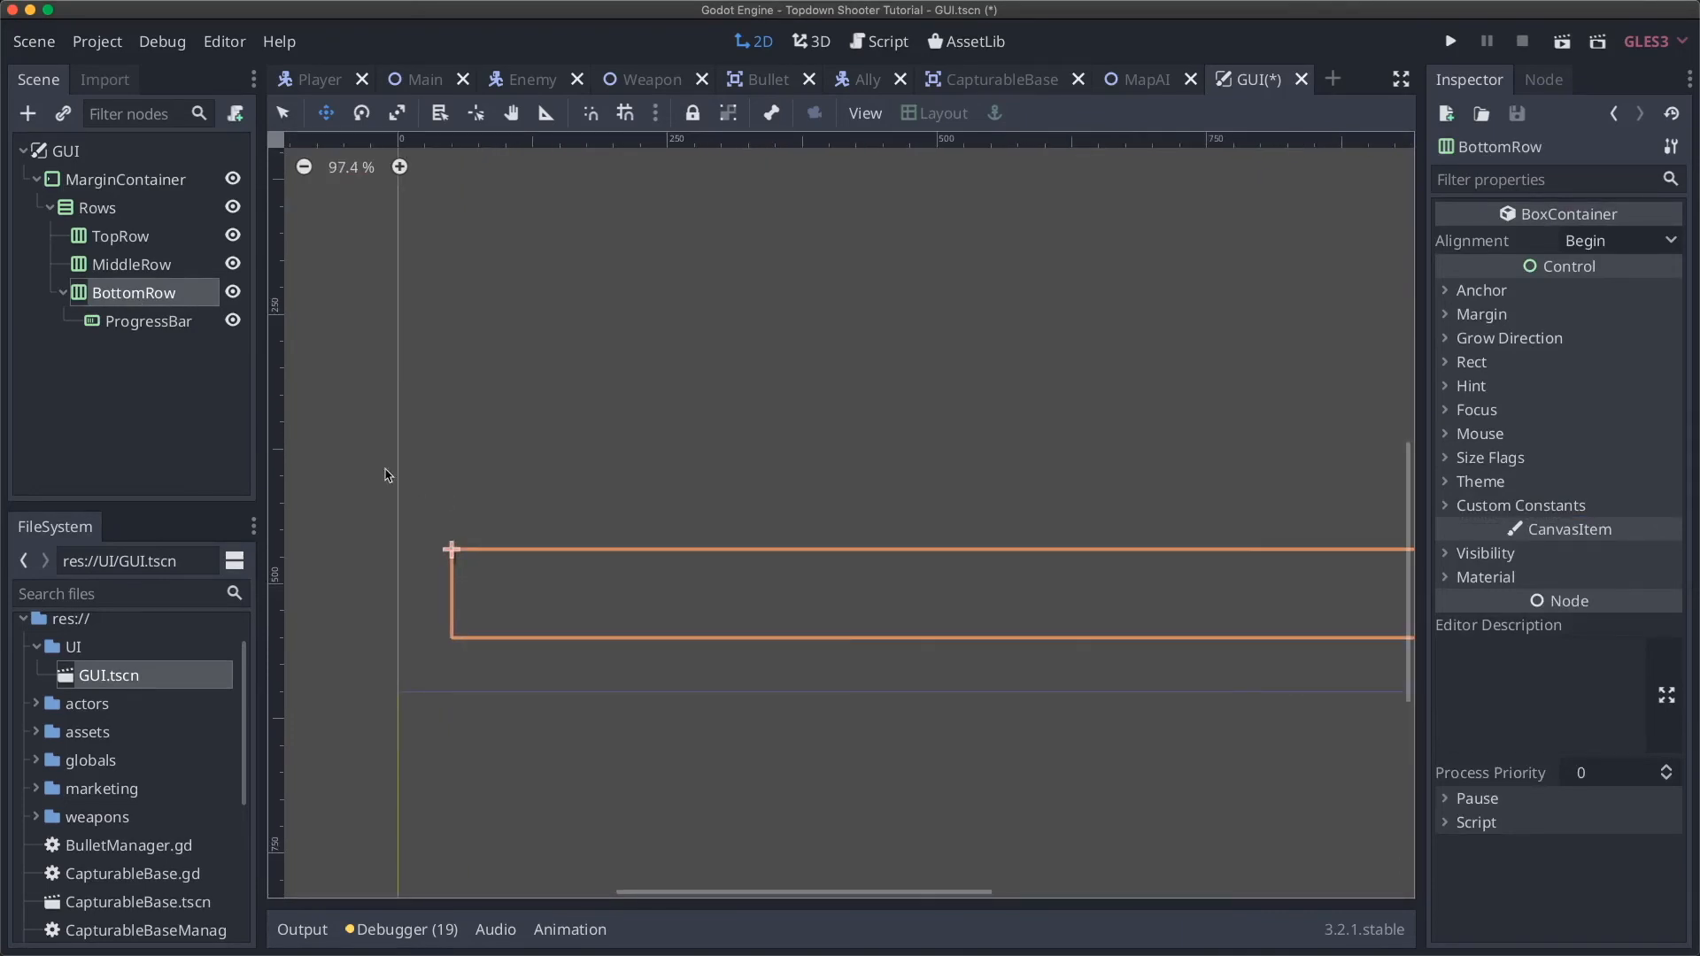
left_click(150, 323)
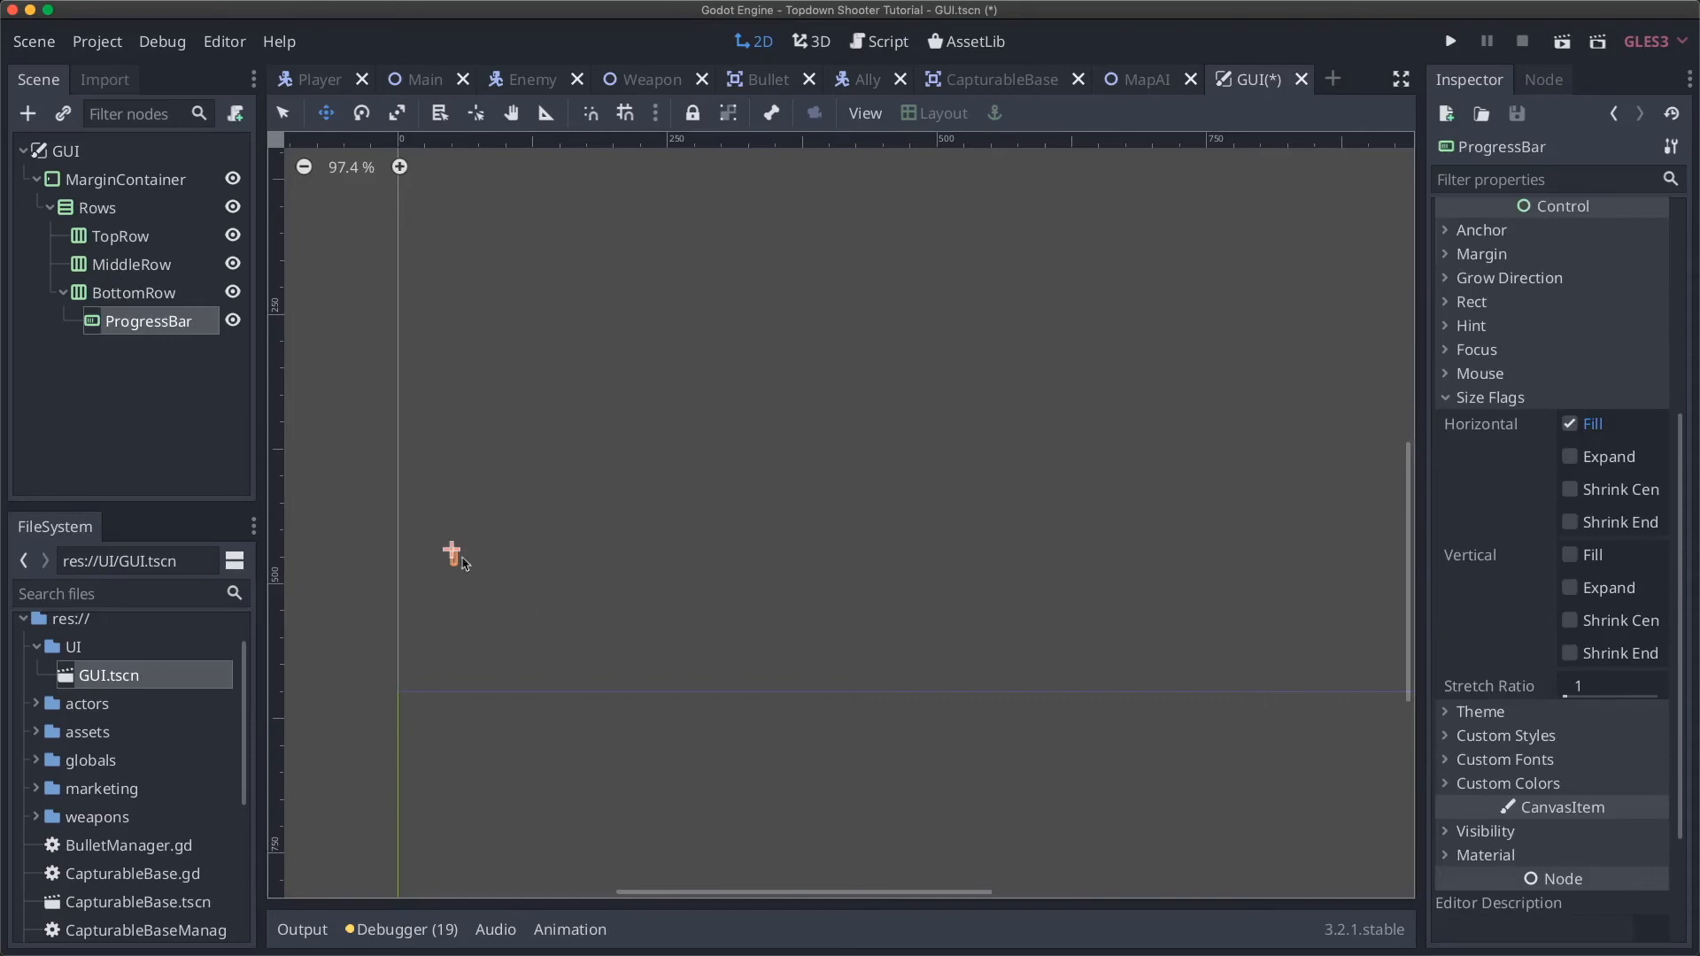
Step: Rename the ProgressBar node to HealthBar
double_click(147, 324)
type("H")
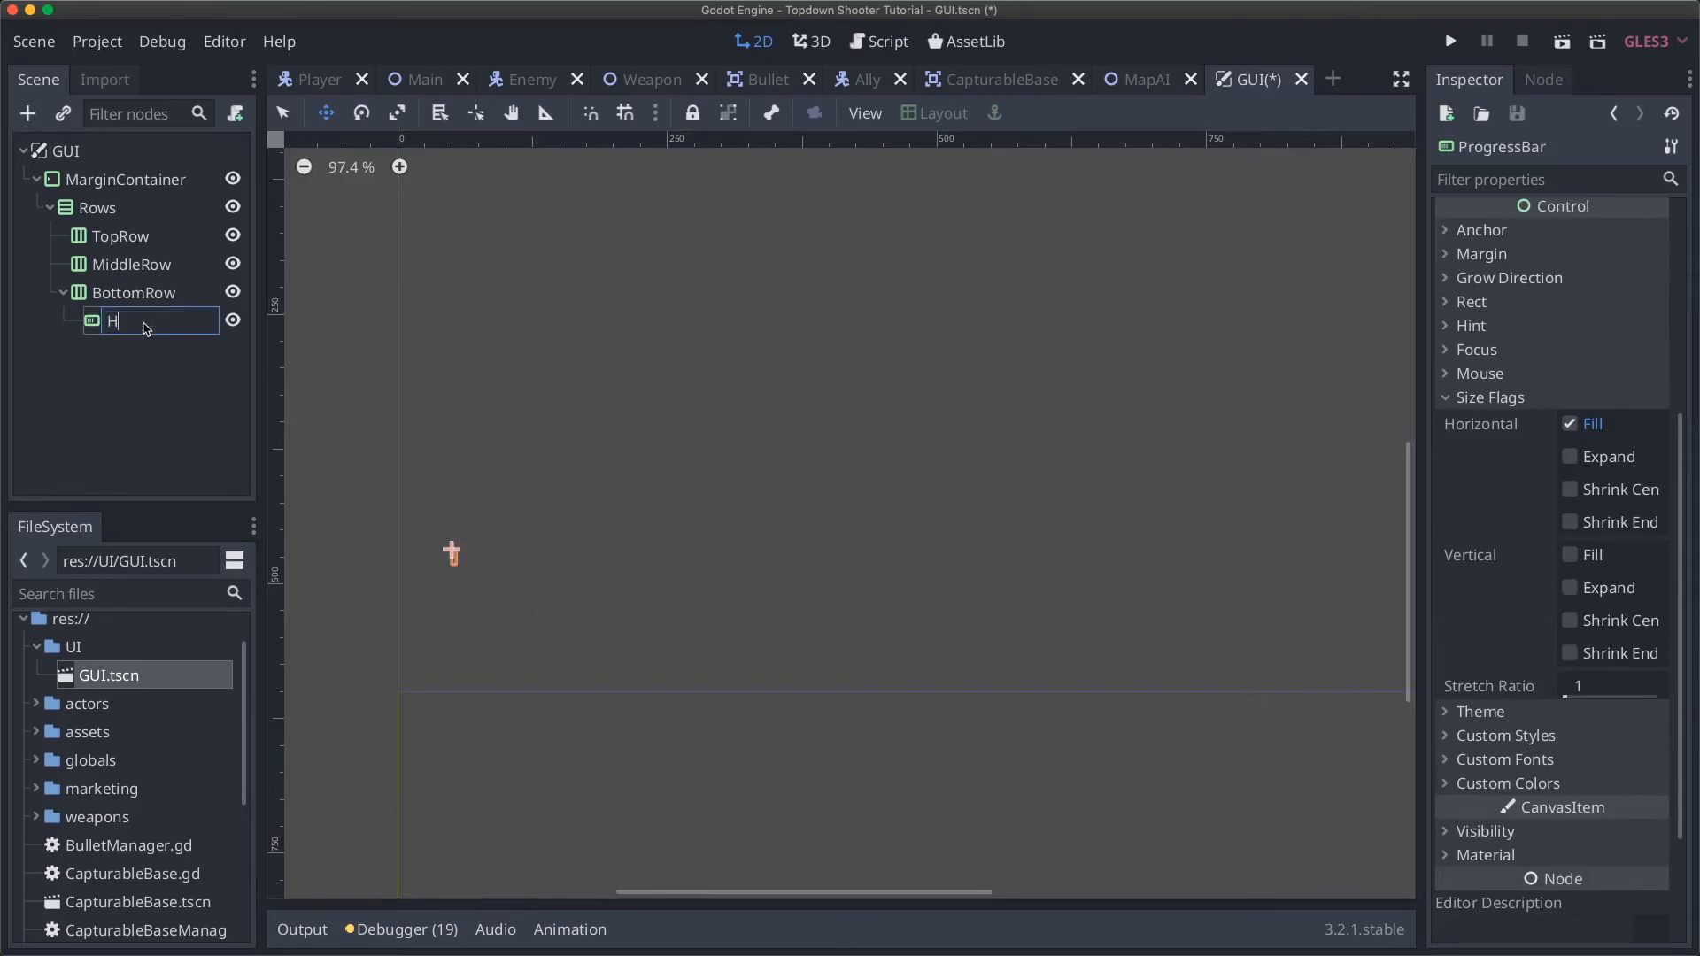
type("ealthBar")
key("Return")
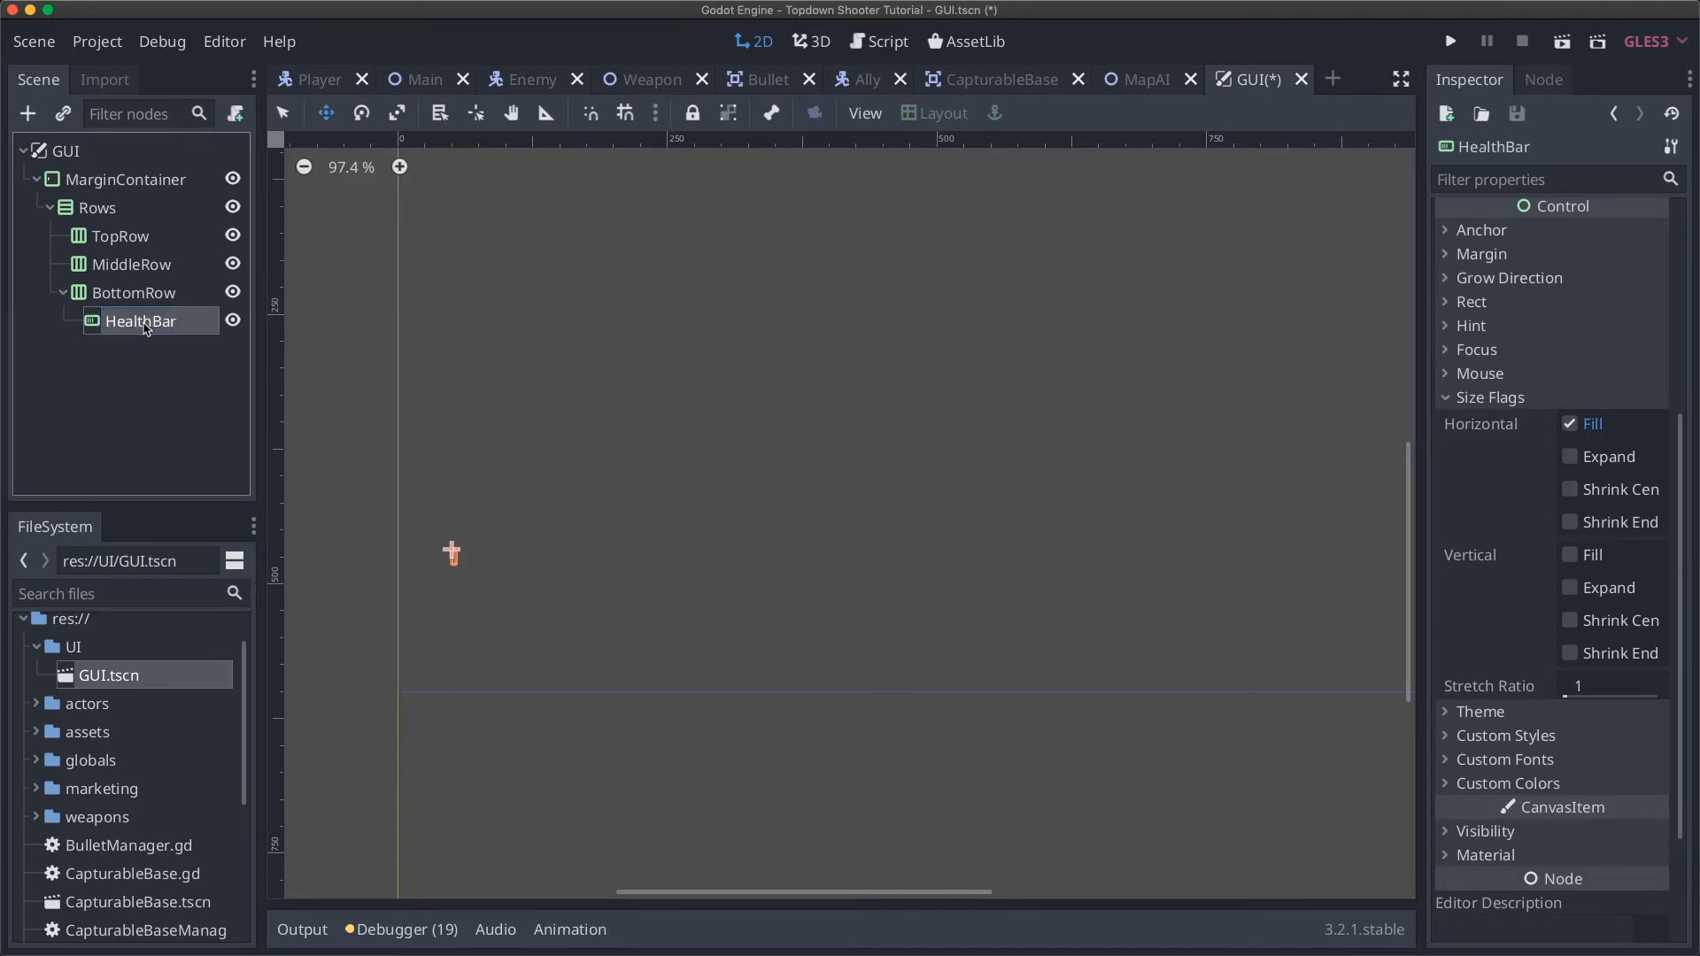
left_click(1506, 398)
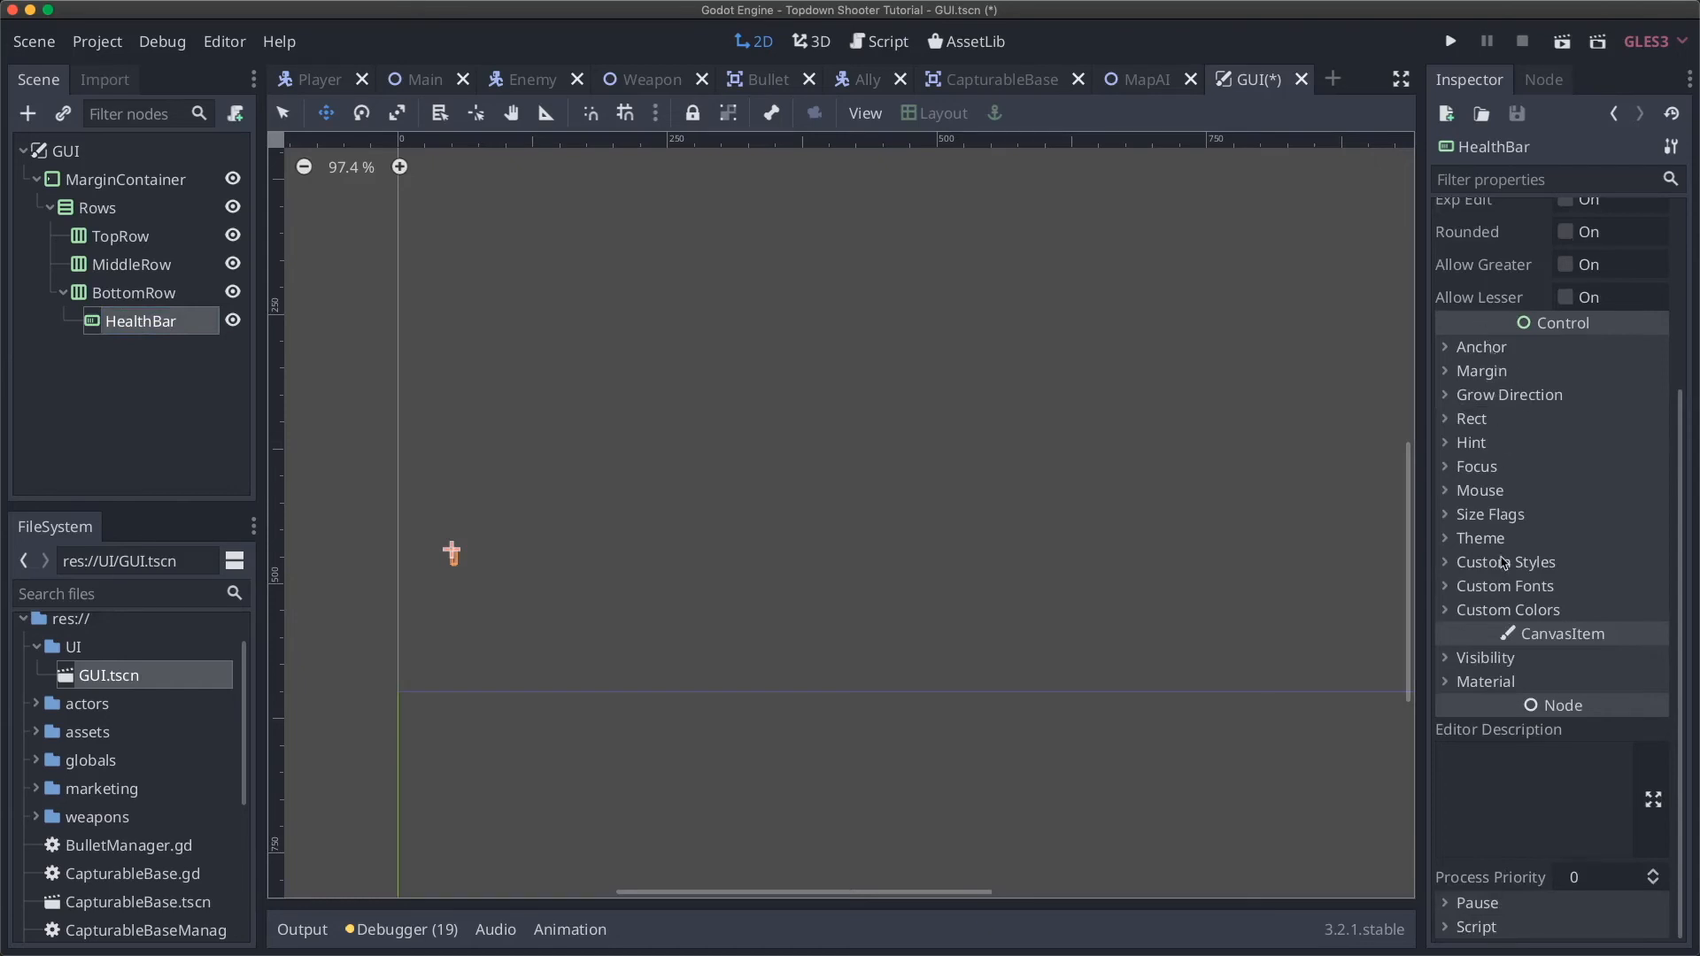
Step: Review HealthBar's Anchor and Margin sections without changing them
left_click(1489, 346)
left_click(1495, 352)
left_click(1510, 372)
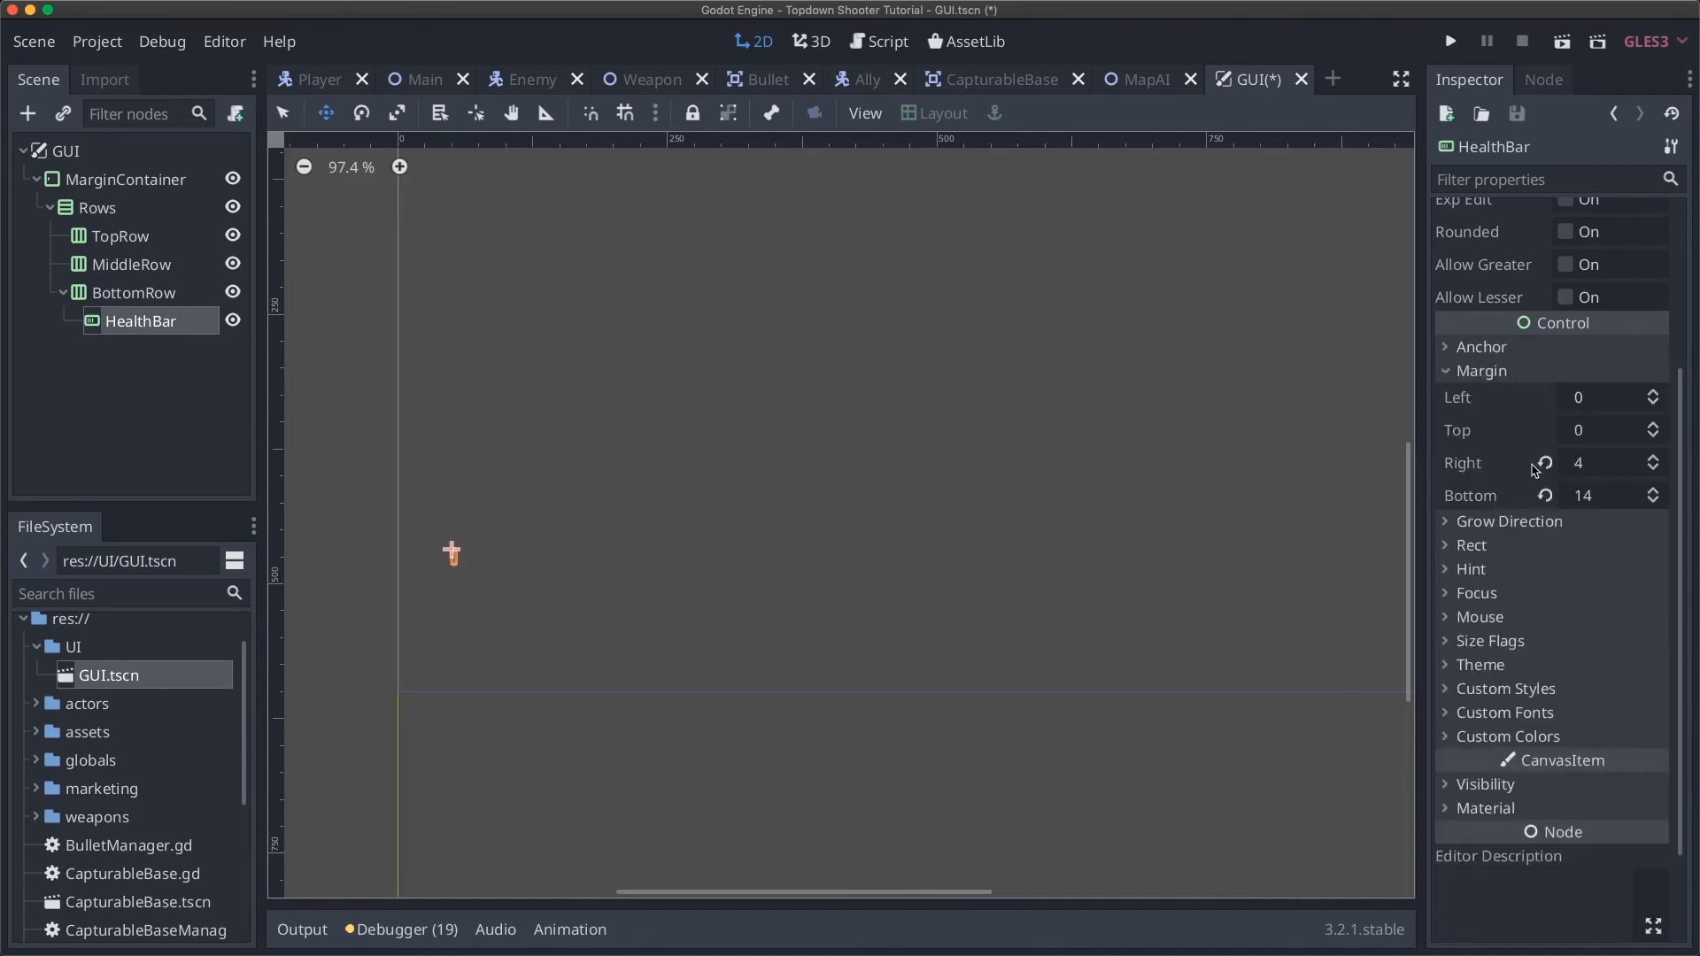
left_click(1518, 372)
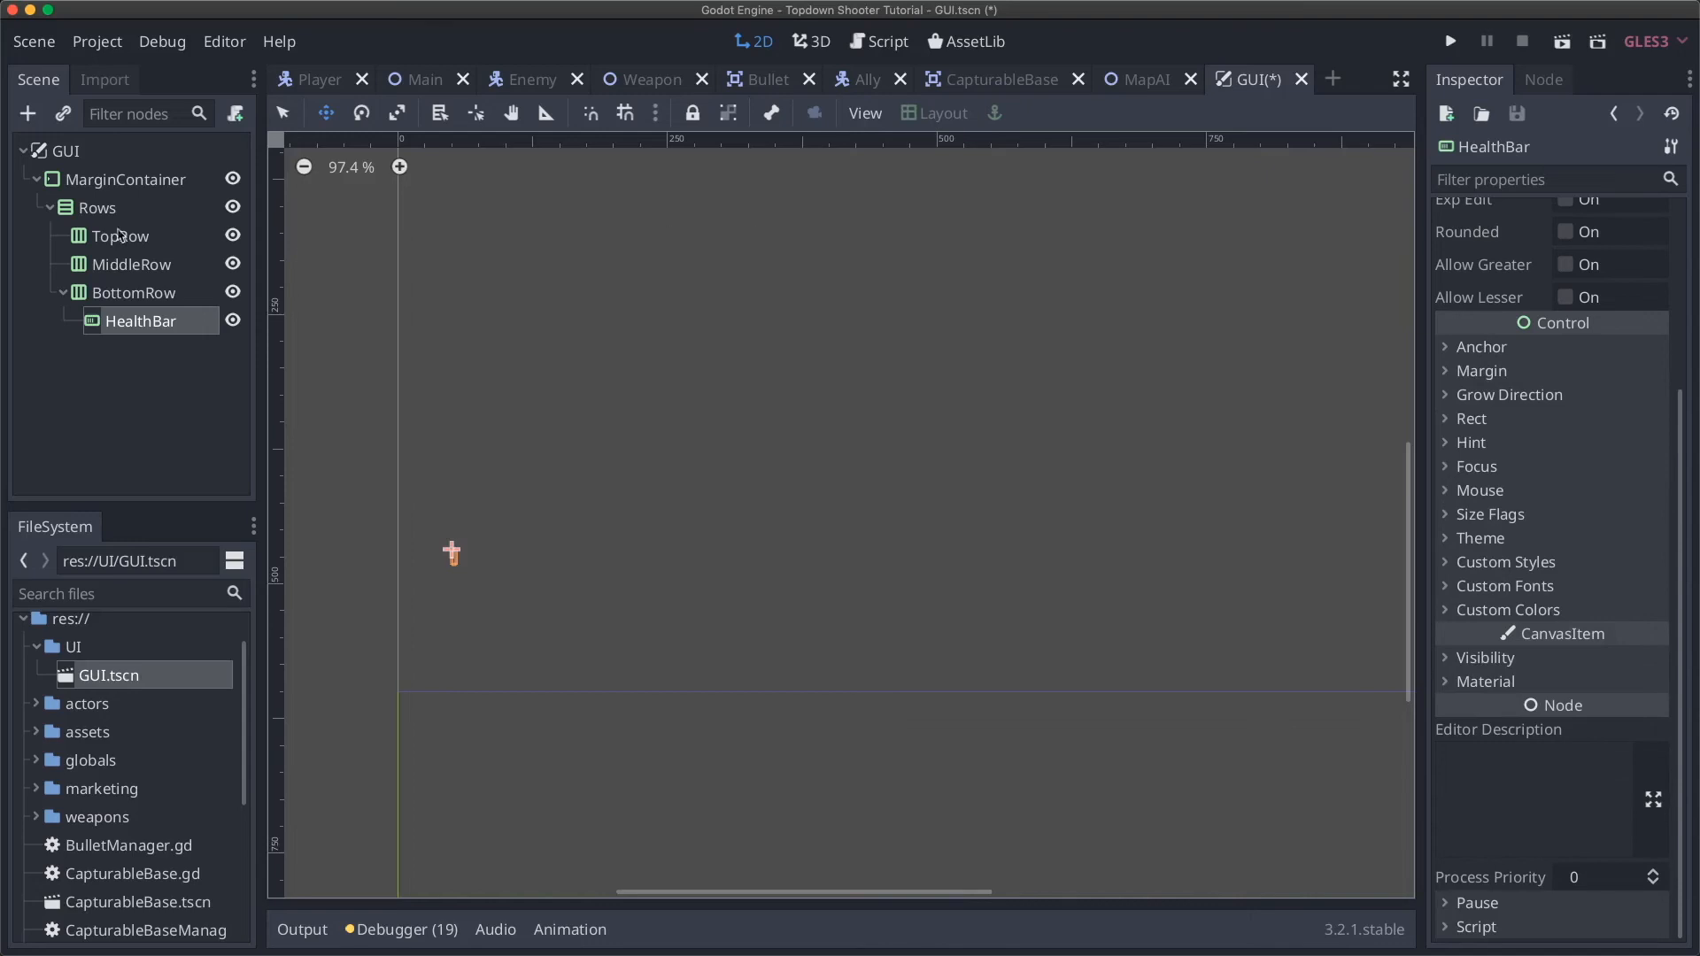
left_click(1501, 349)
left_click(1503, 351)
Step: Check Grow Direction, leaving horizontal at End, then expand the Rect section
left_click(1516, 397)
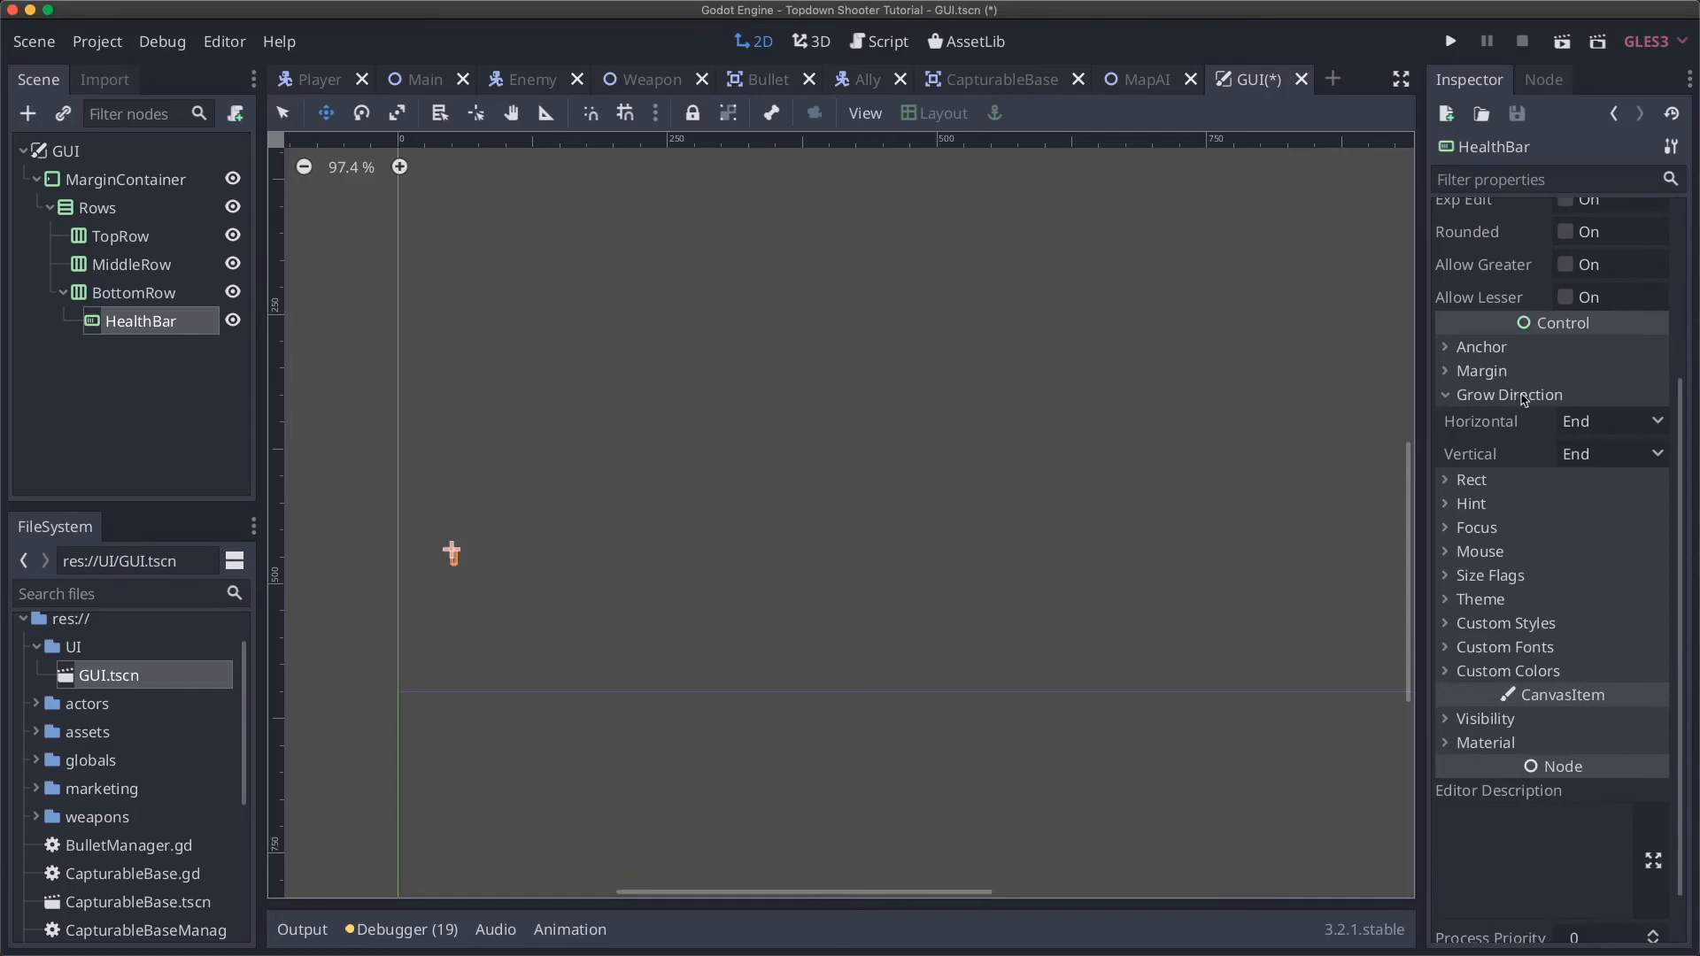
left_click(1585, 424)
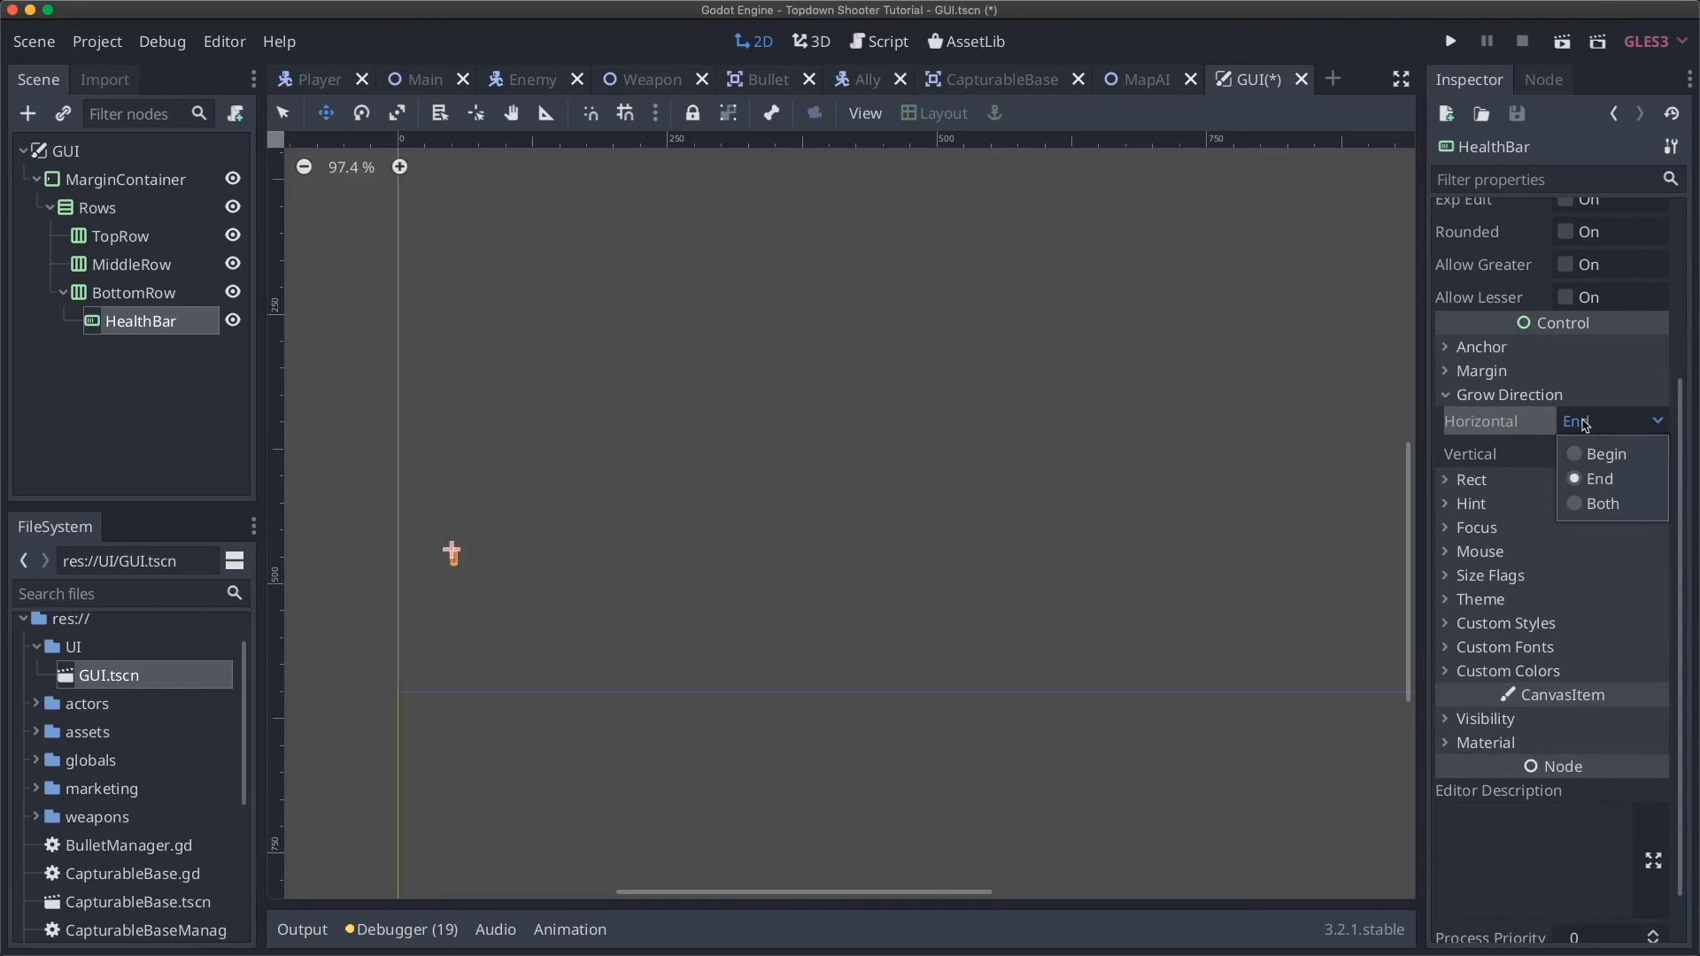
left_click(1545, 395)
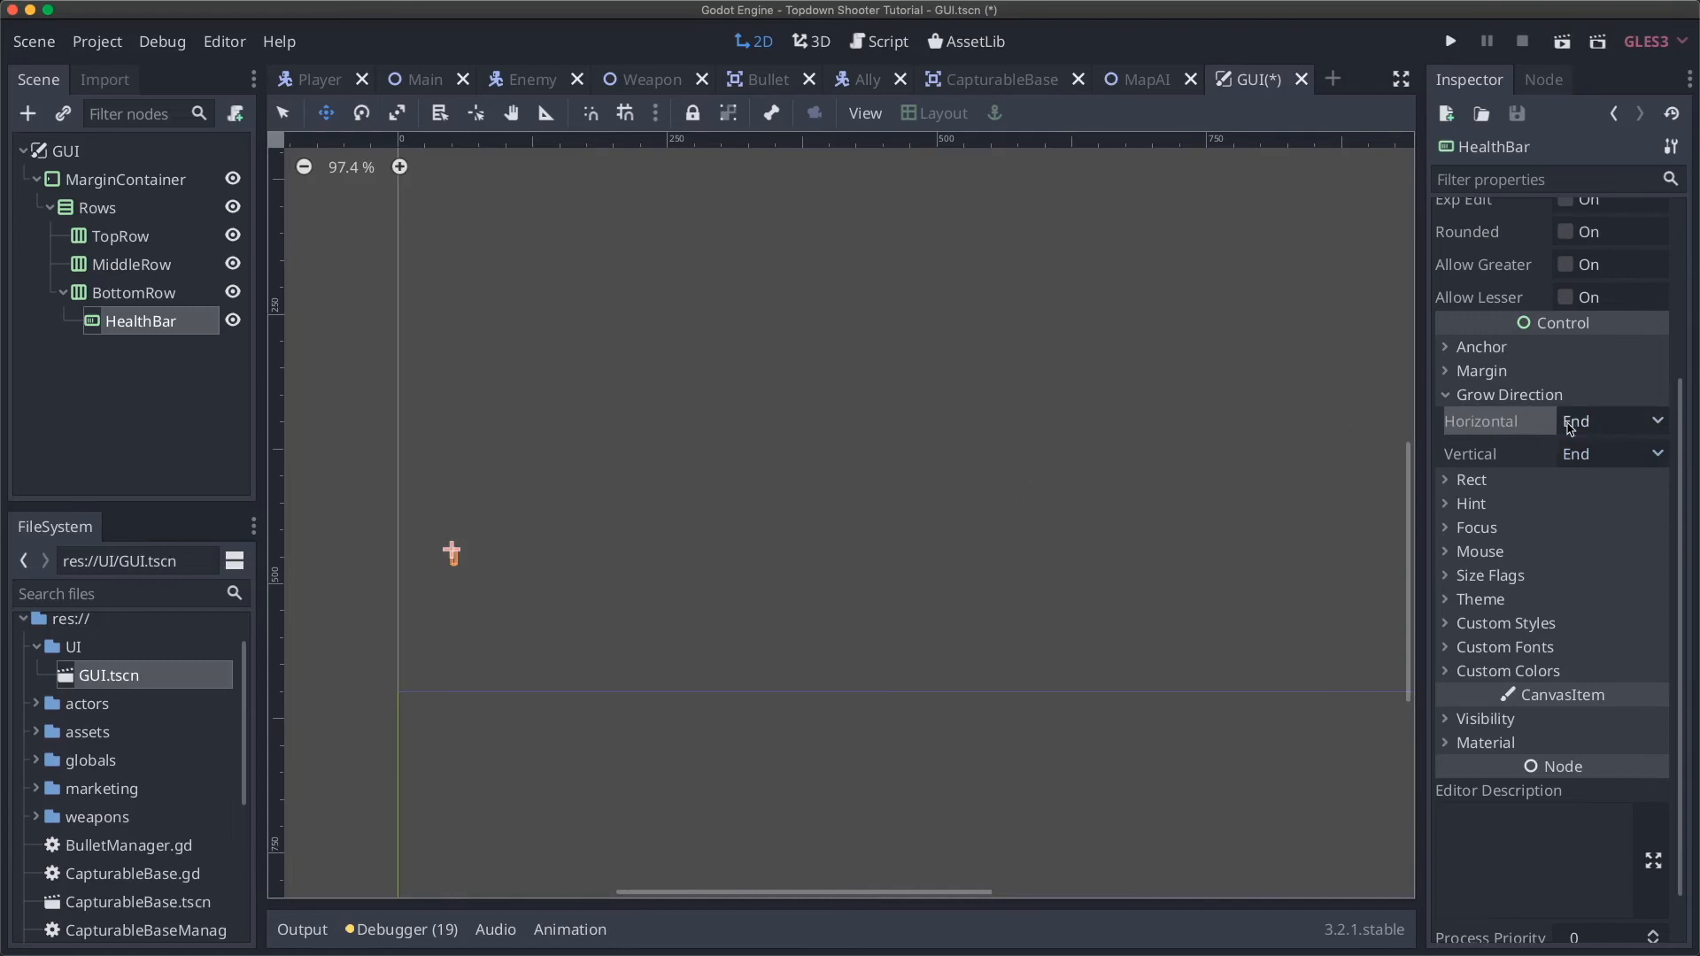
scroll(498, 563, "up", 6)
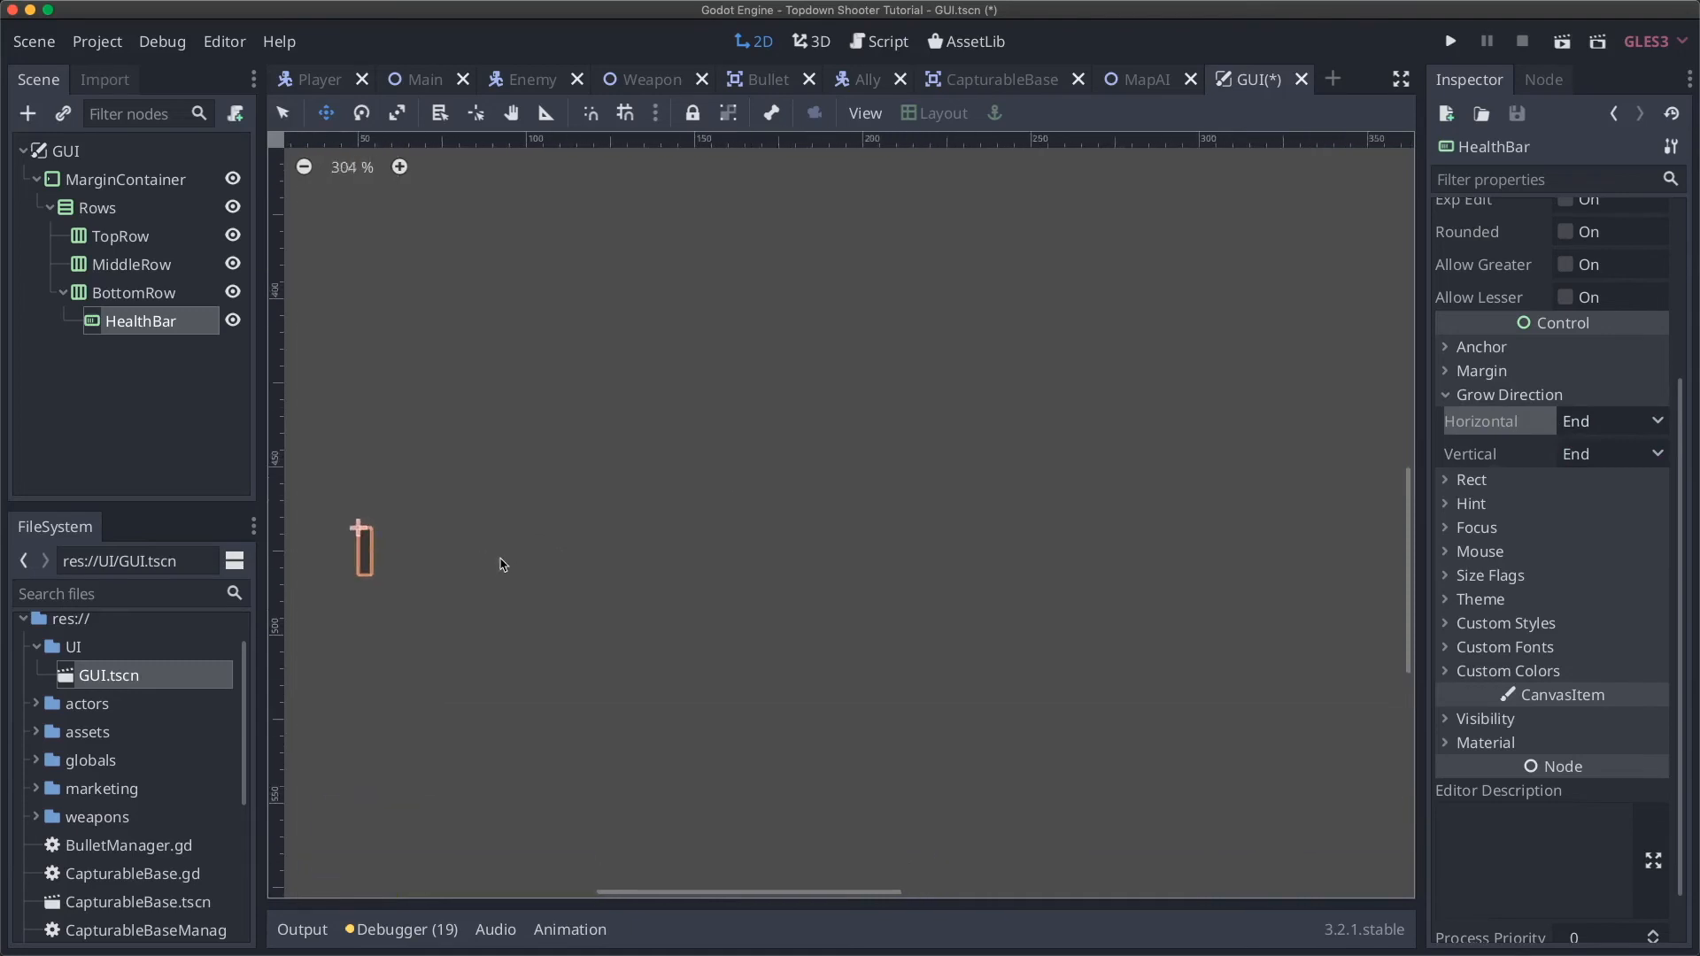
scroll(502, 564, "left", 5)
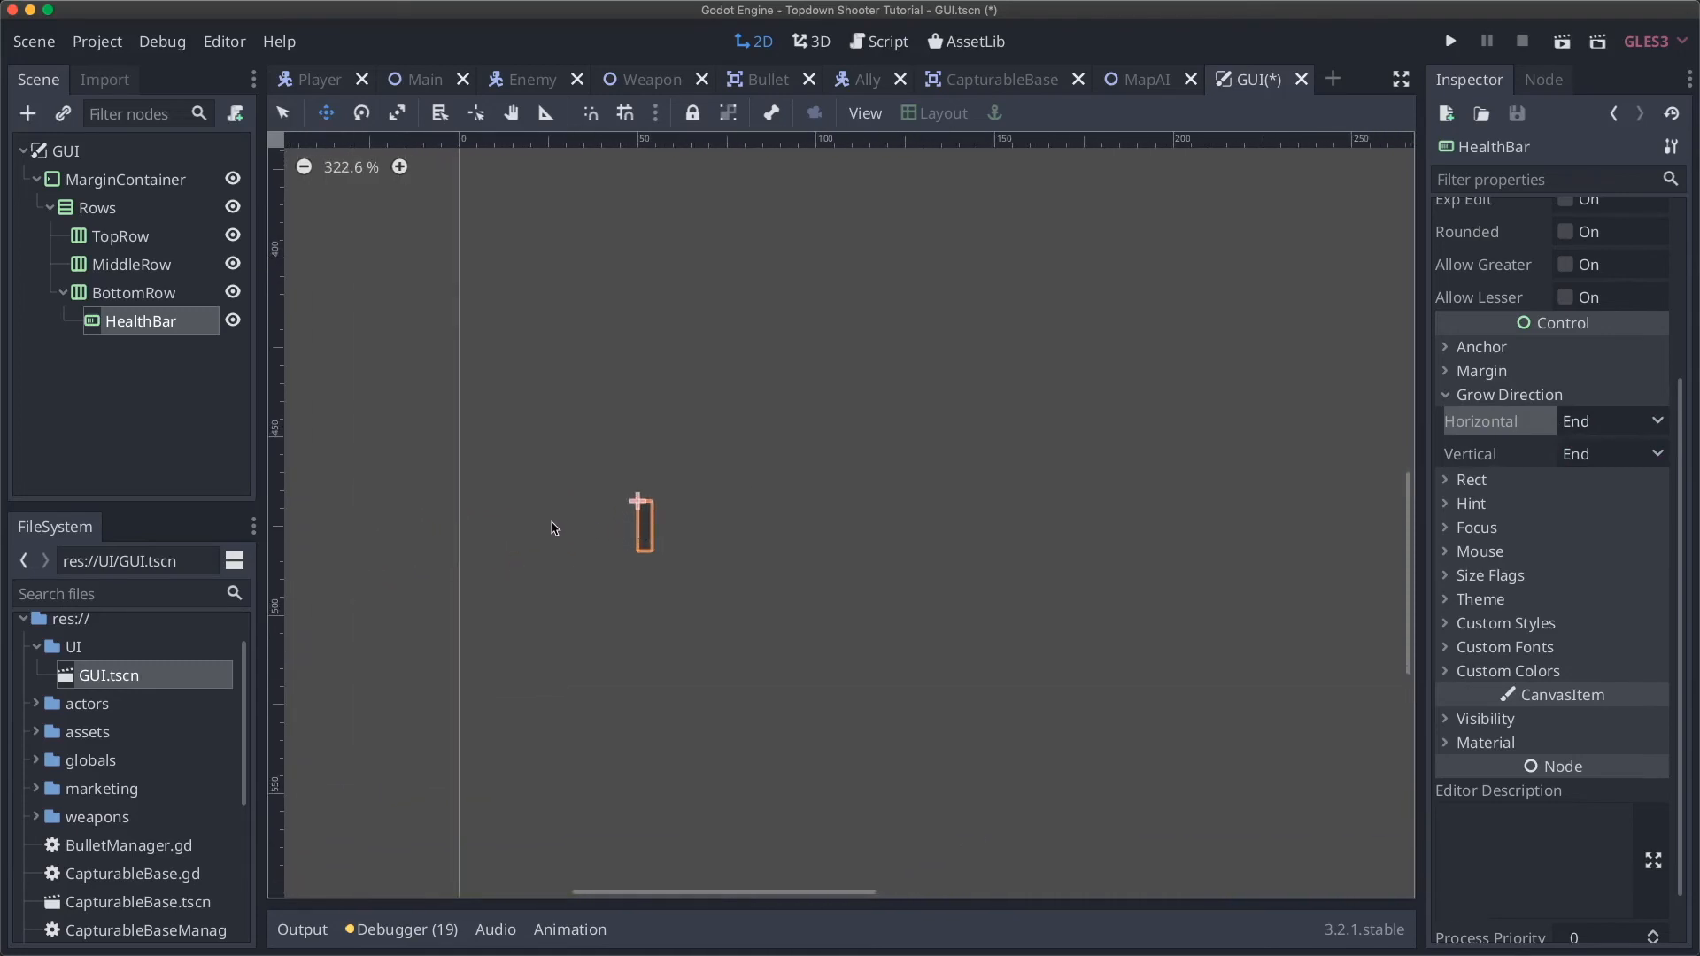
left_click(1539, 401)
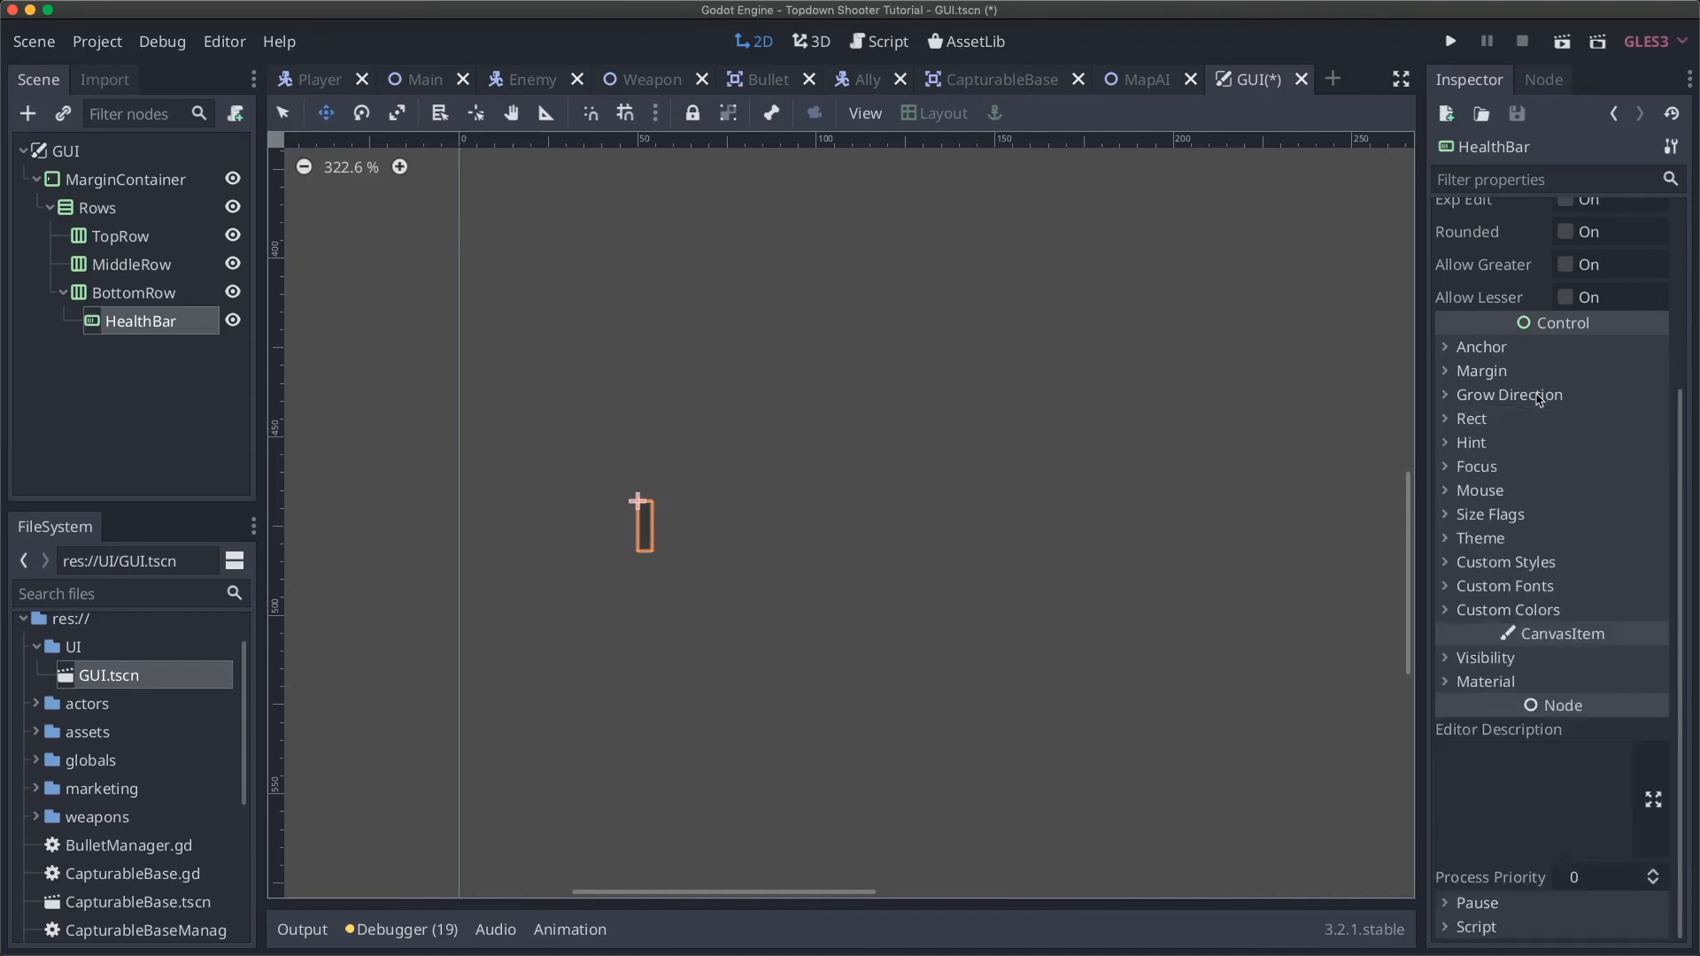
left_click(1485, 425)
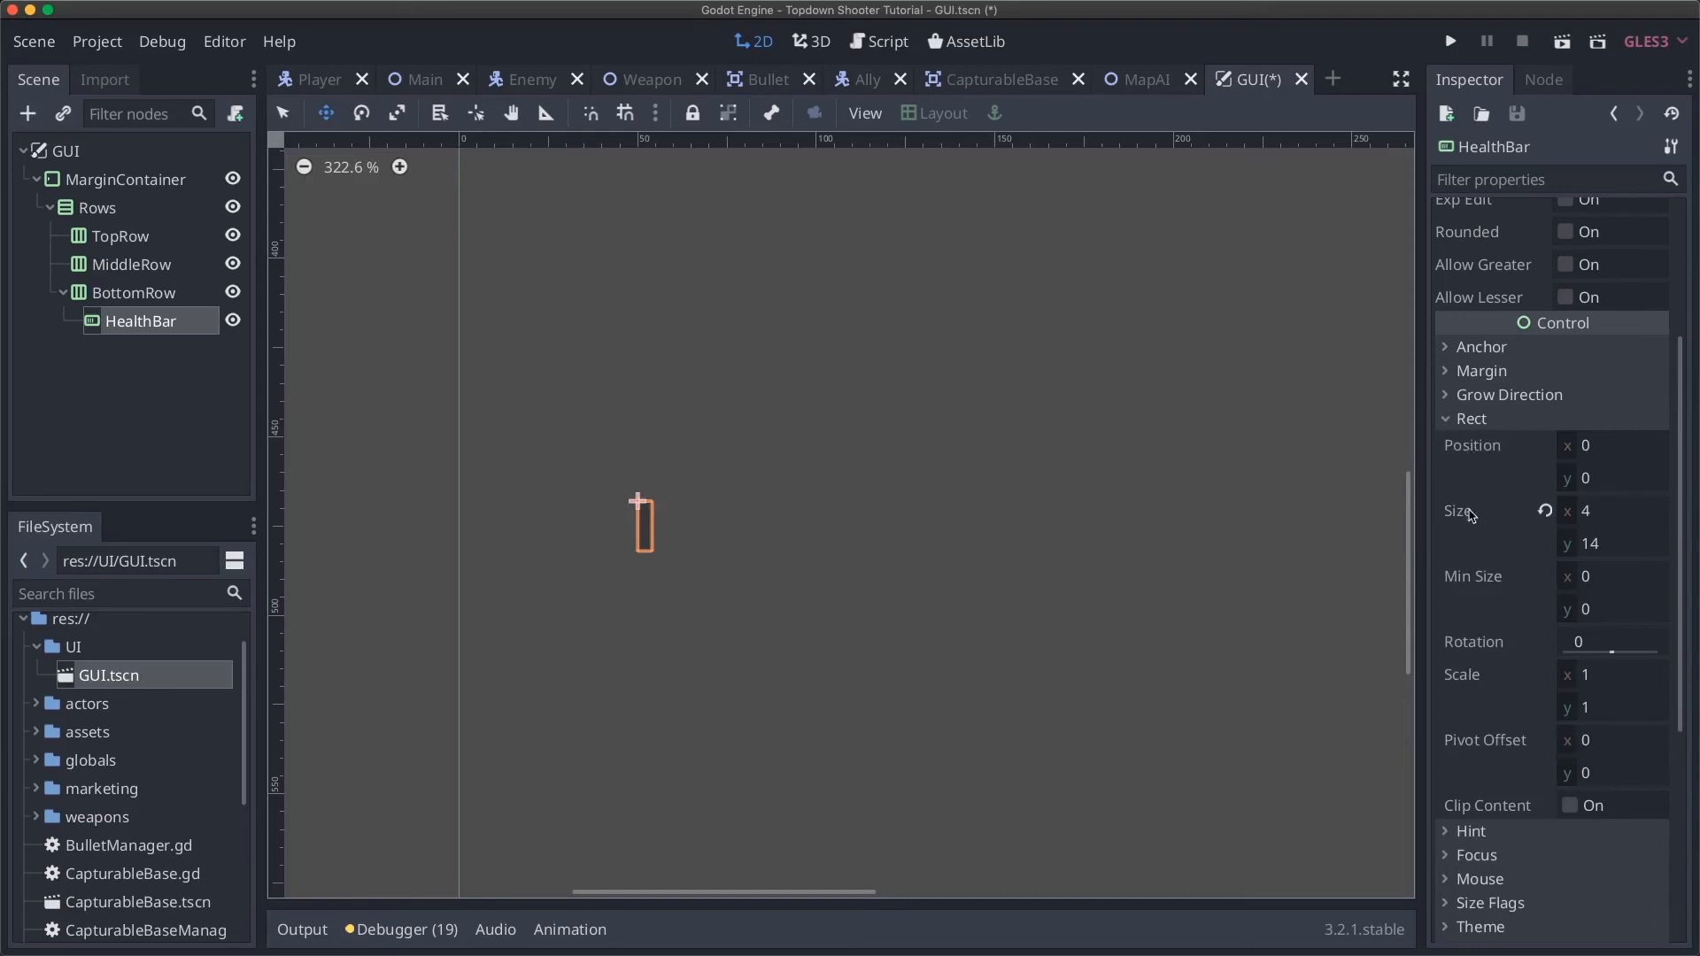
mouse_move(1471, 515)
left_click(1623, 513)
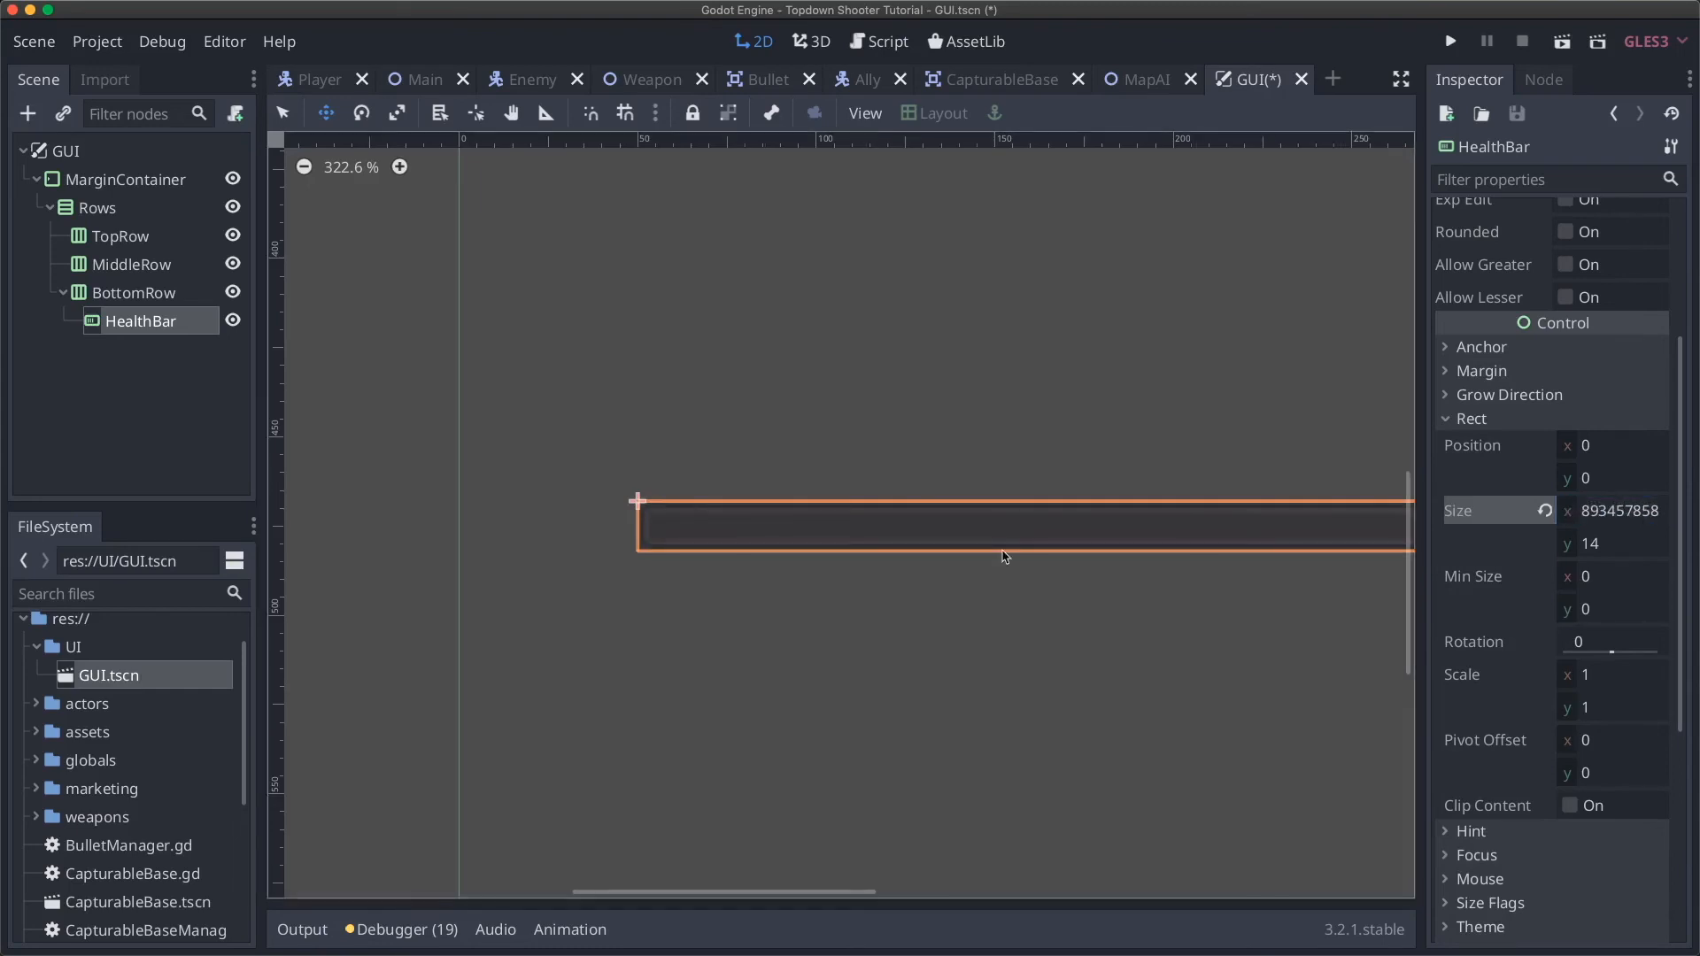
scroll(1006, 560, "down", 10)
scroll(1006, 560, "right", 8)
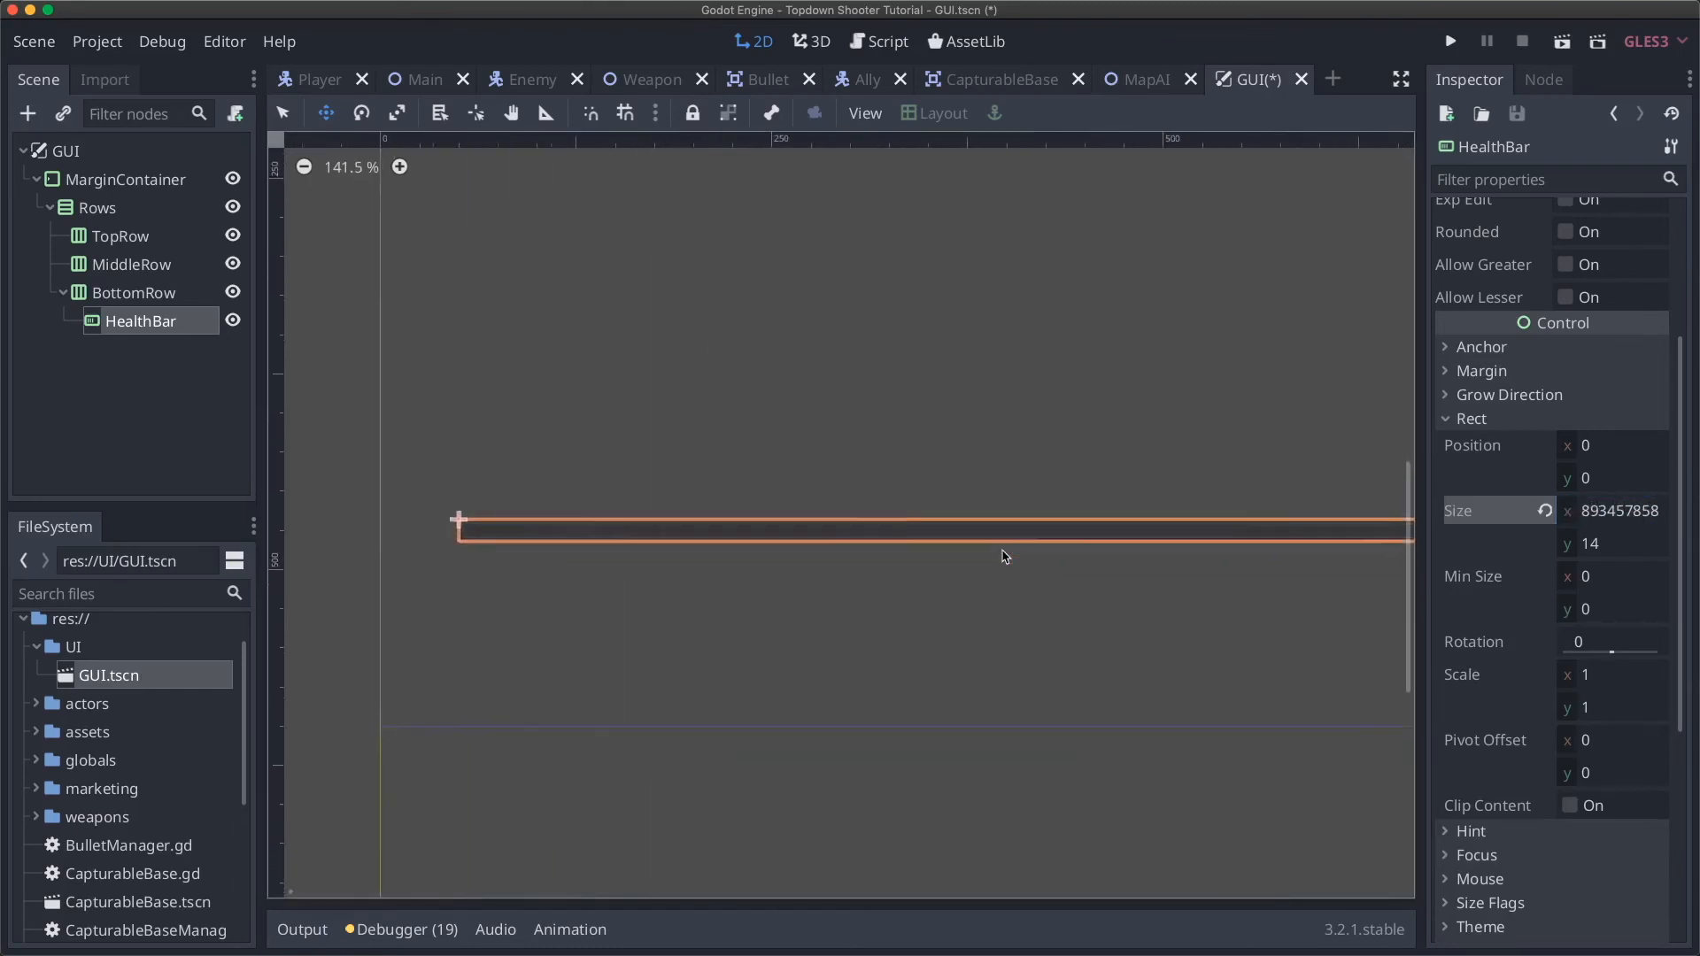
left_click(233, 294)
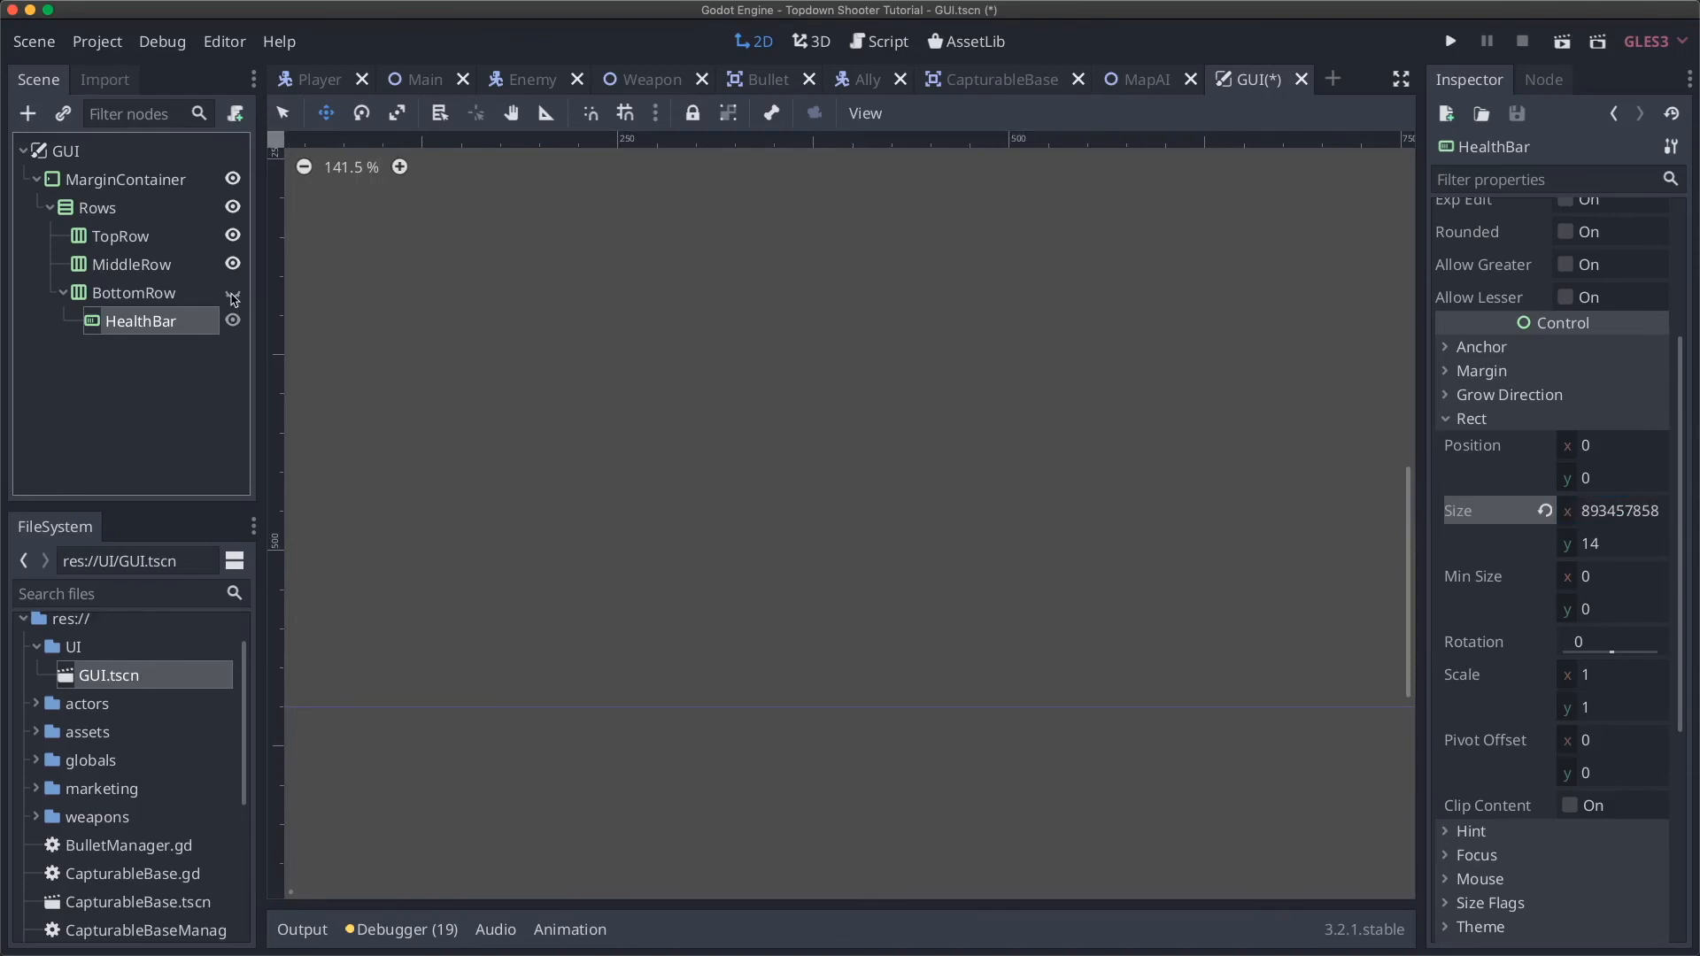
left_click(233, 295)
scroll(489, 369, "left", 5)
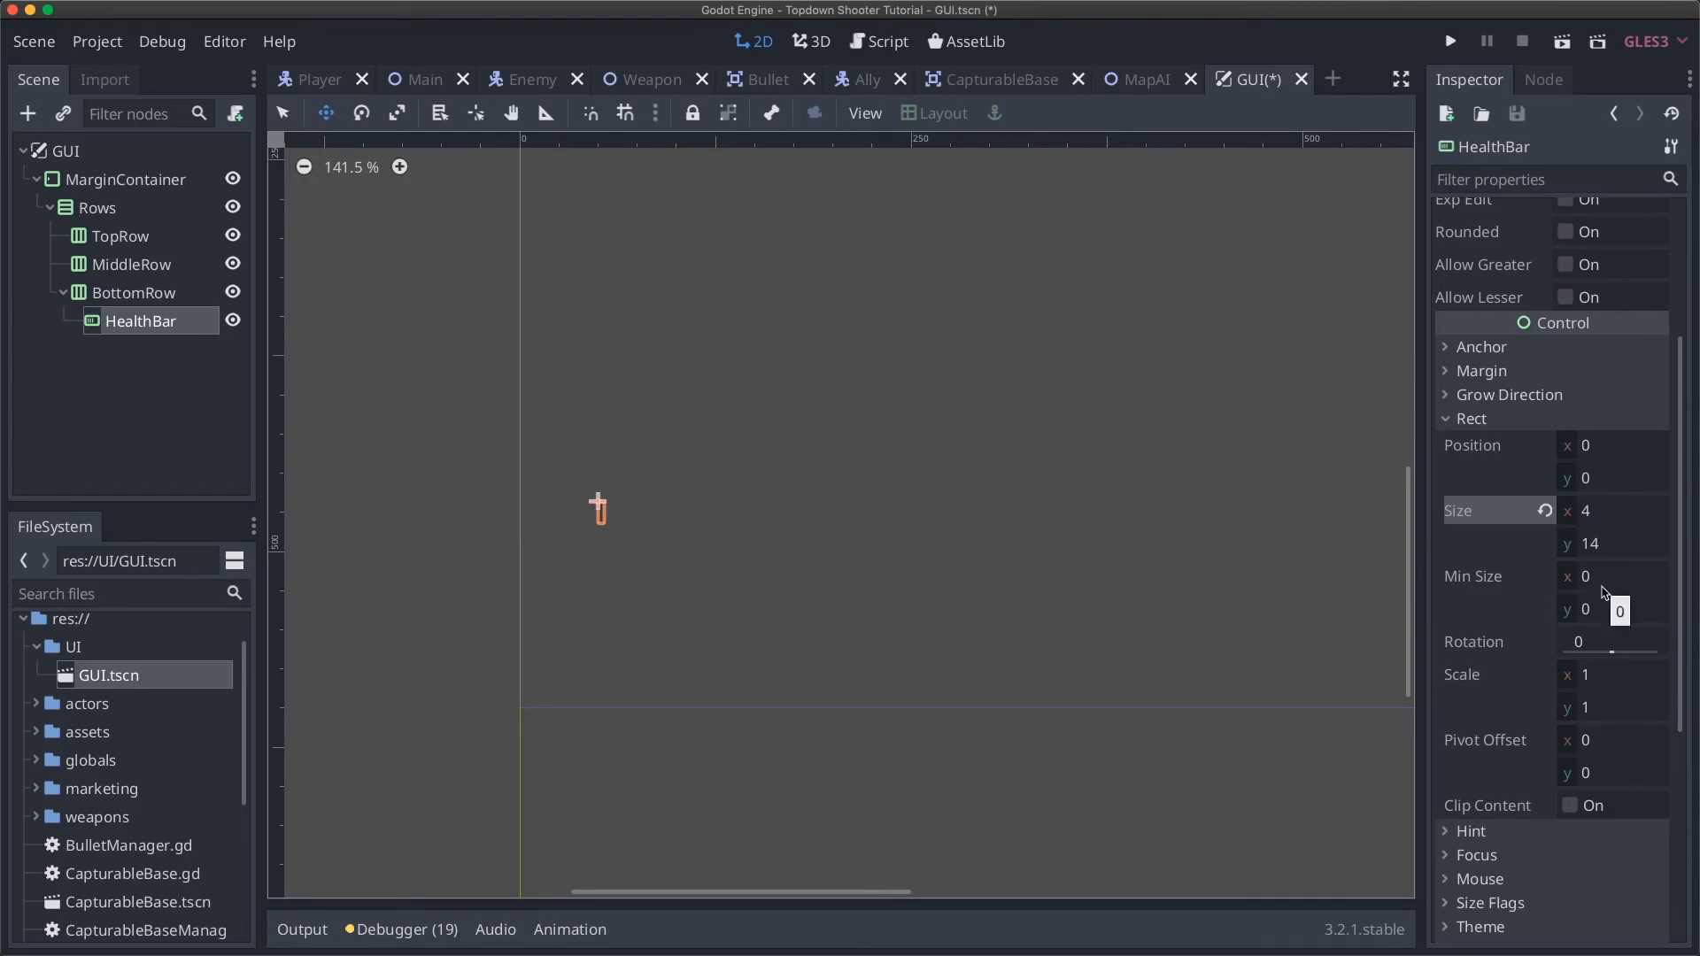
Step: Set HealthBar's minimum width to 200
left_click(1603, 584)
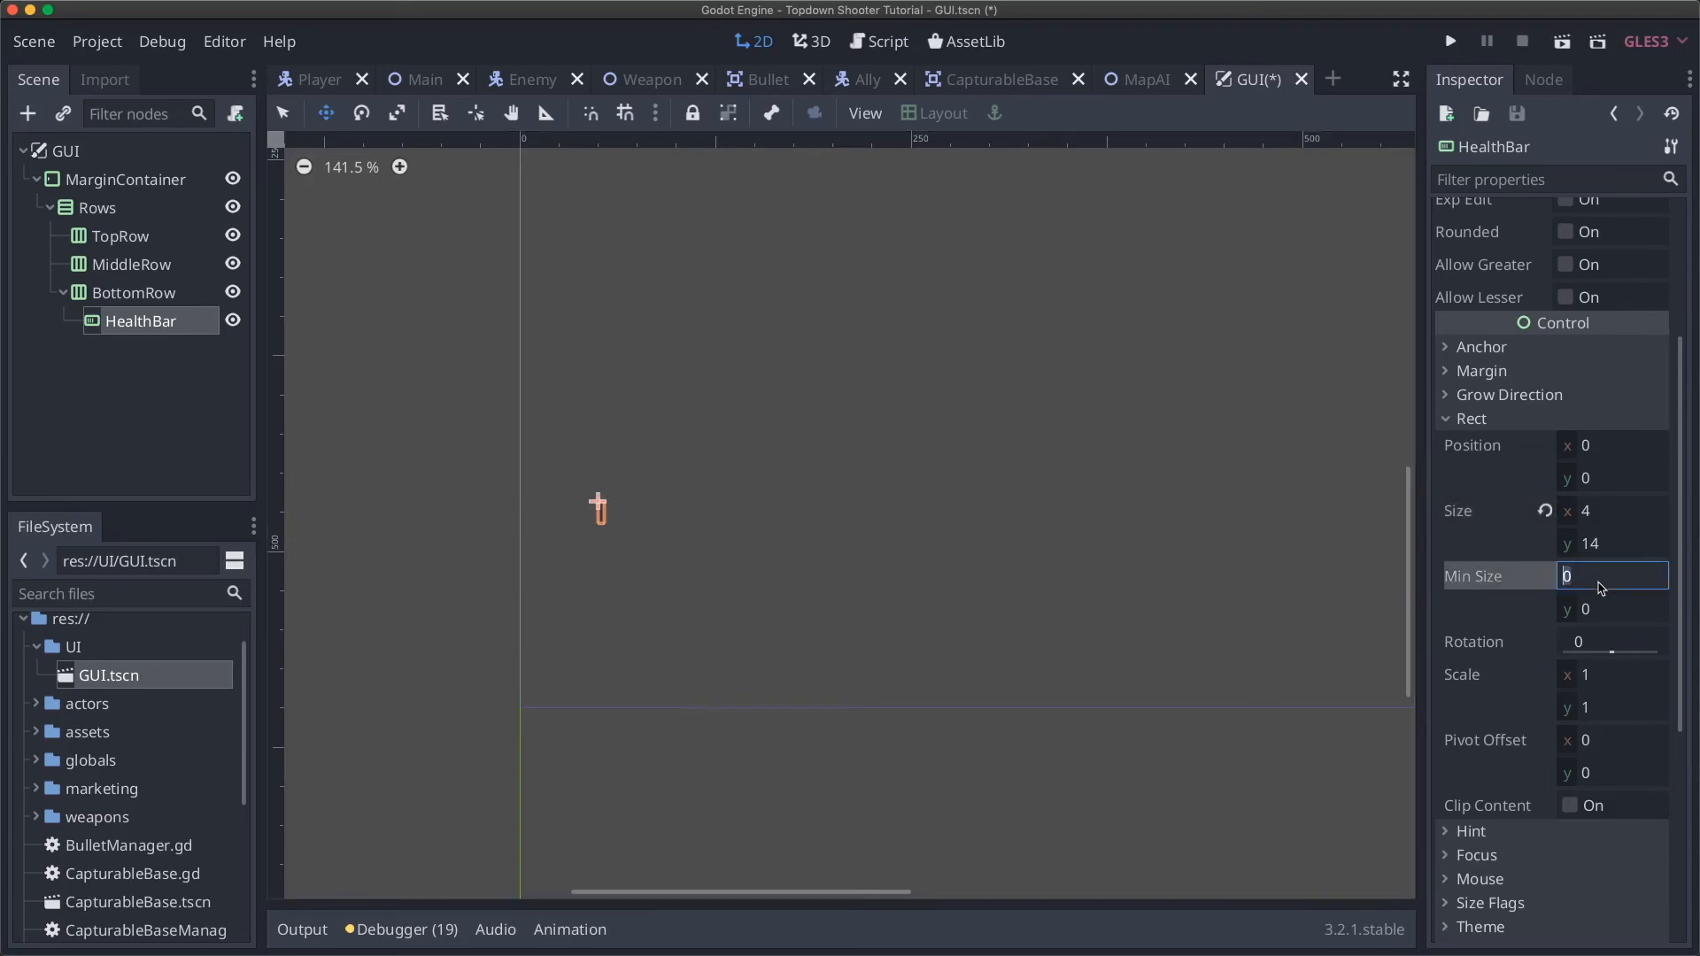
type("200")
key("Return")
scroll(918, 588, "down", 10)
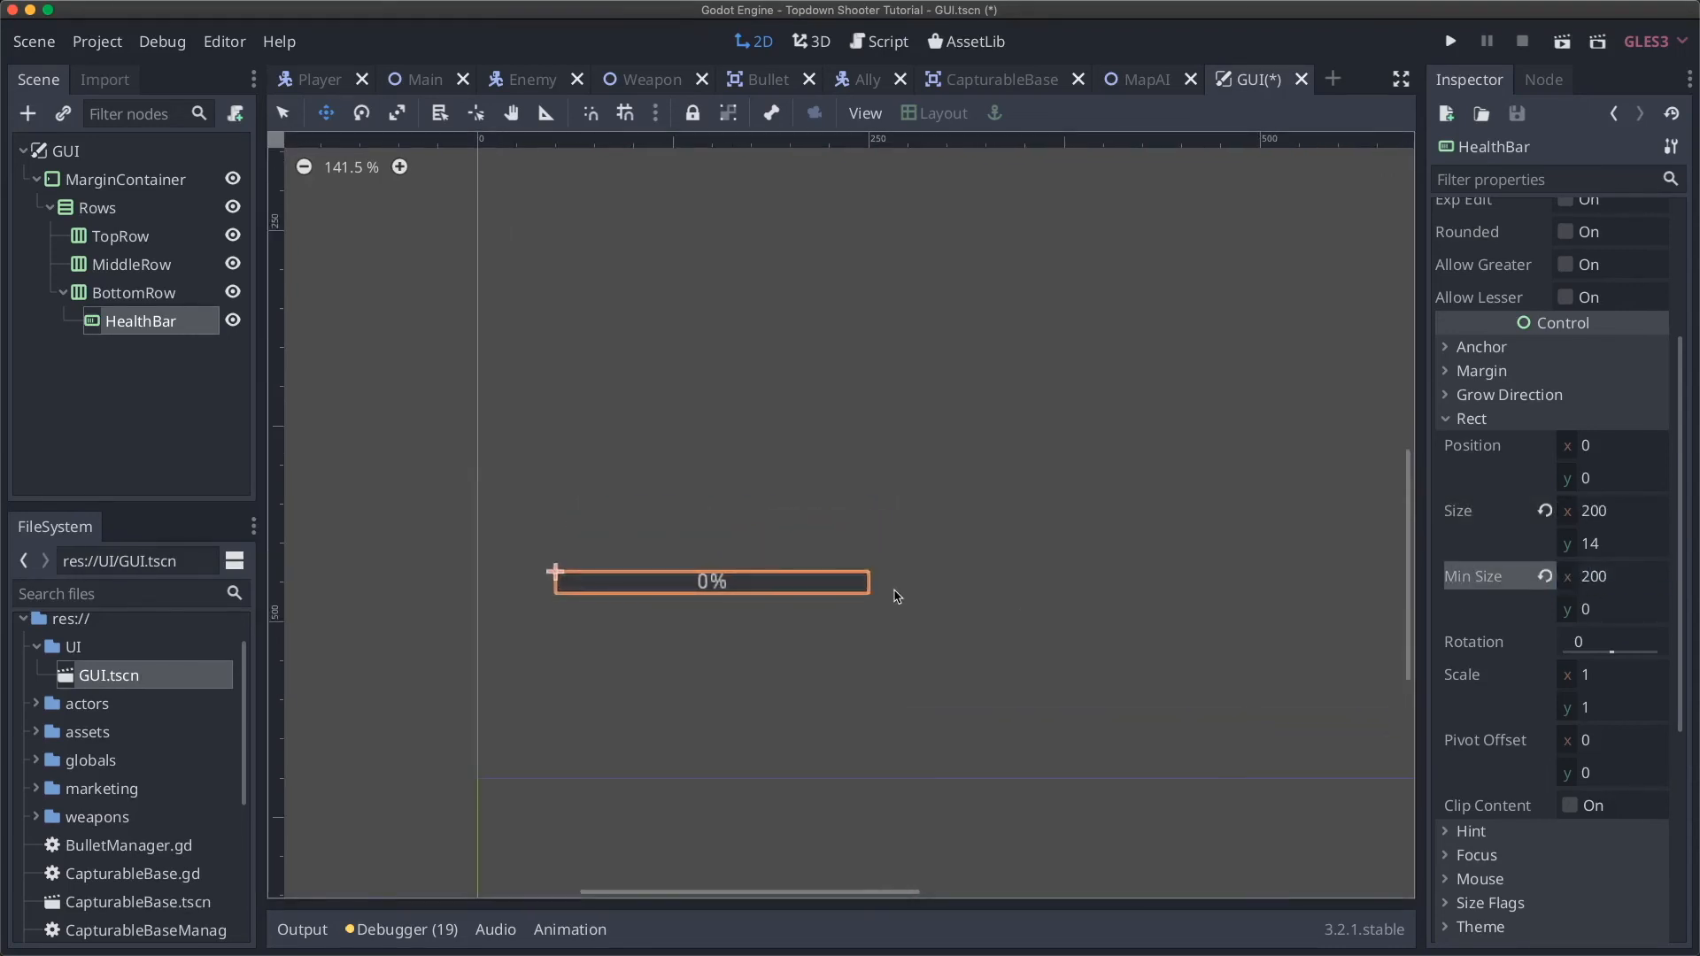
scroll(897, 595, "up", 6)
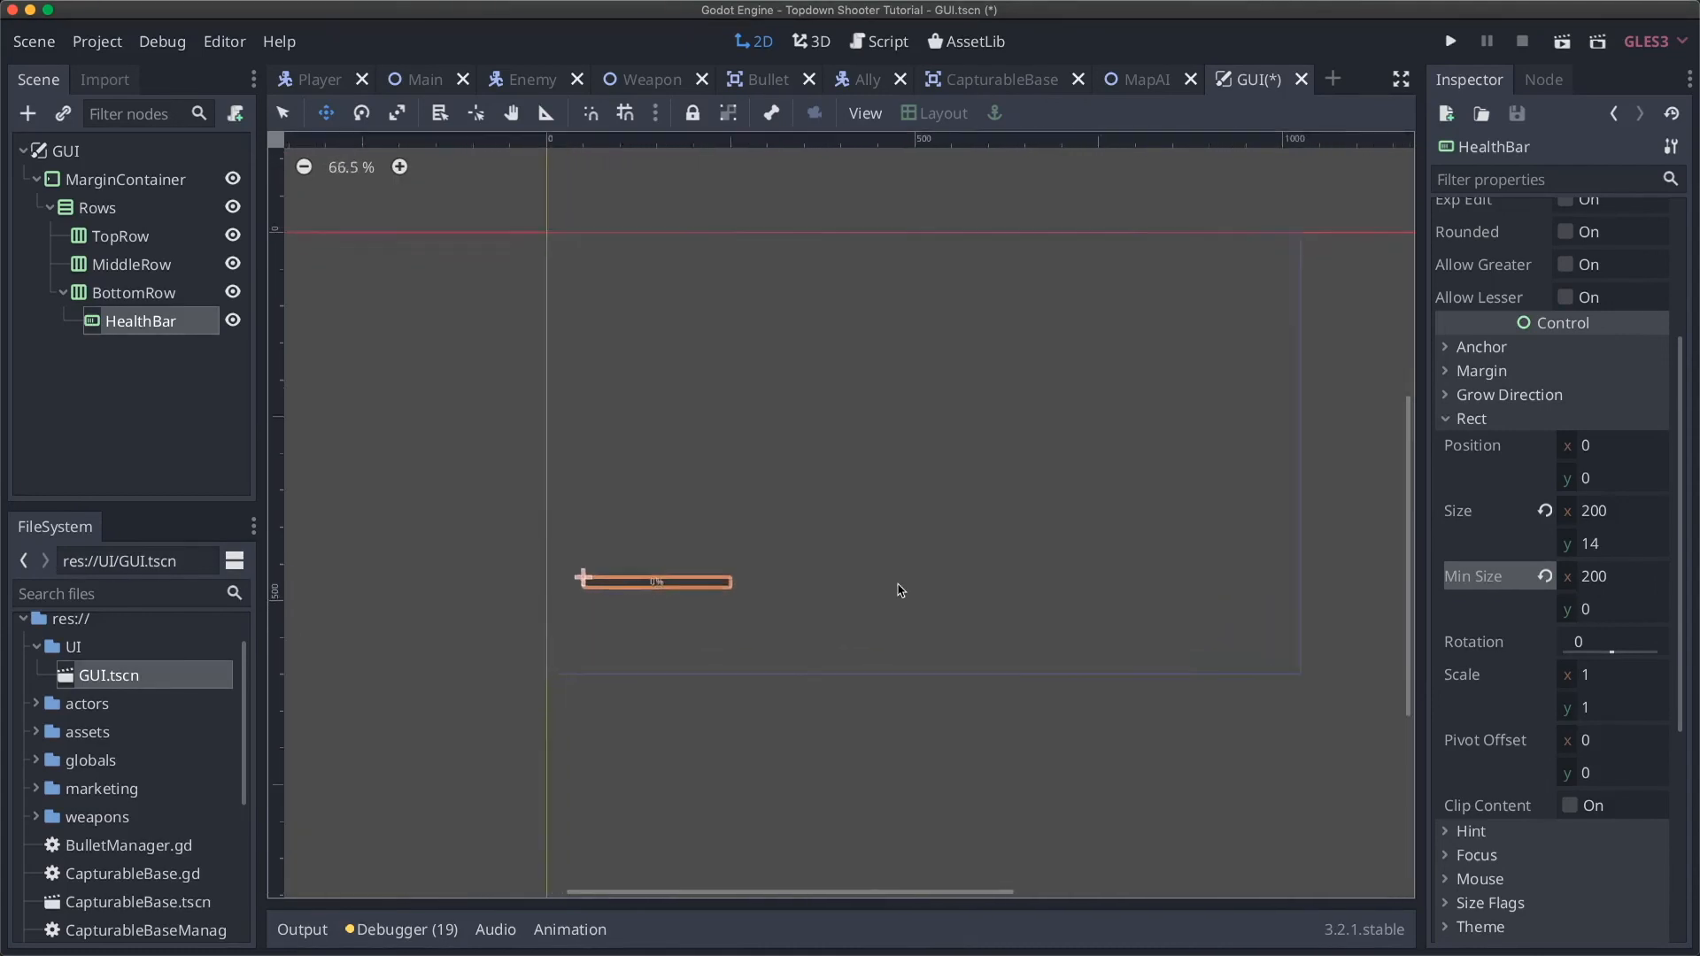
scroll(900, 590, "left", 6)
Step: Set HealthBar's minimum height to 30, then hide BottomRow
left_click(1602, 607)
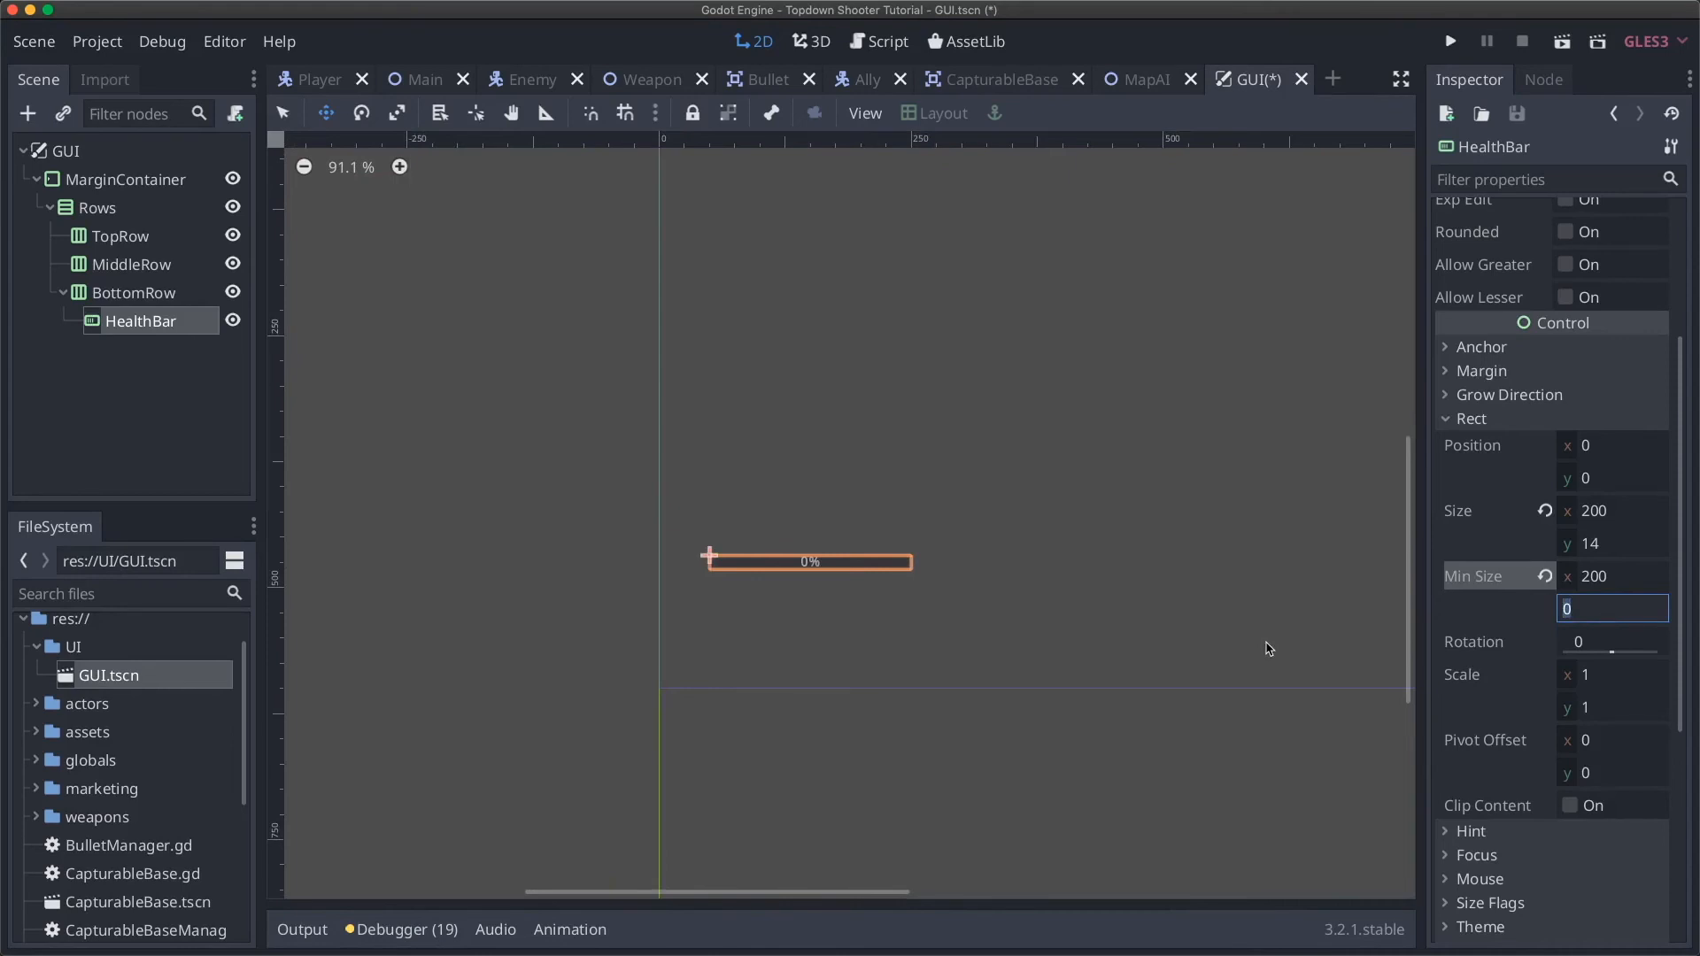
type("50")
key("Return")
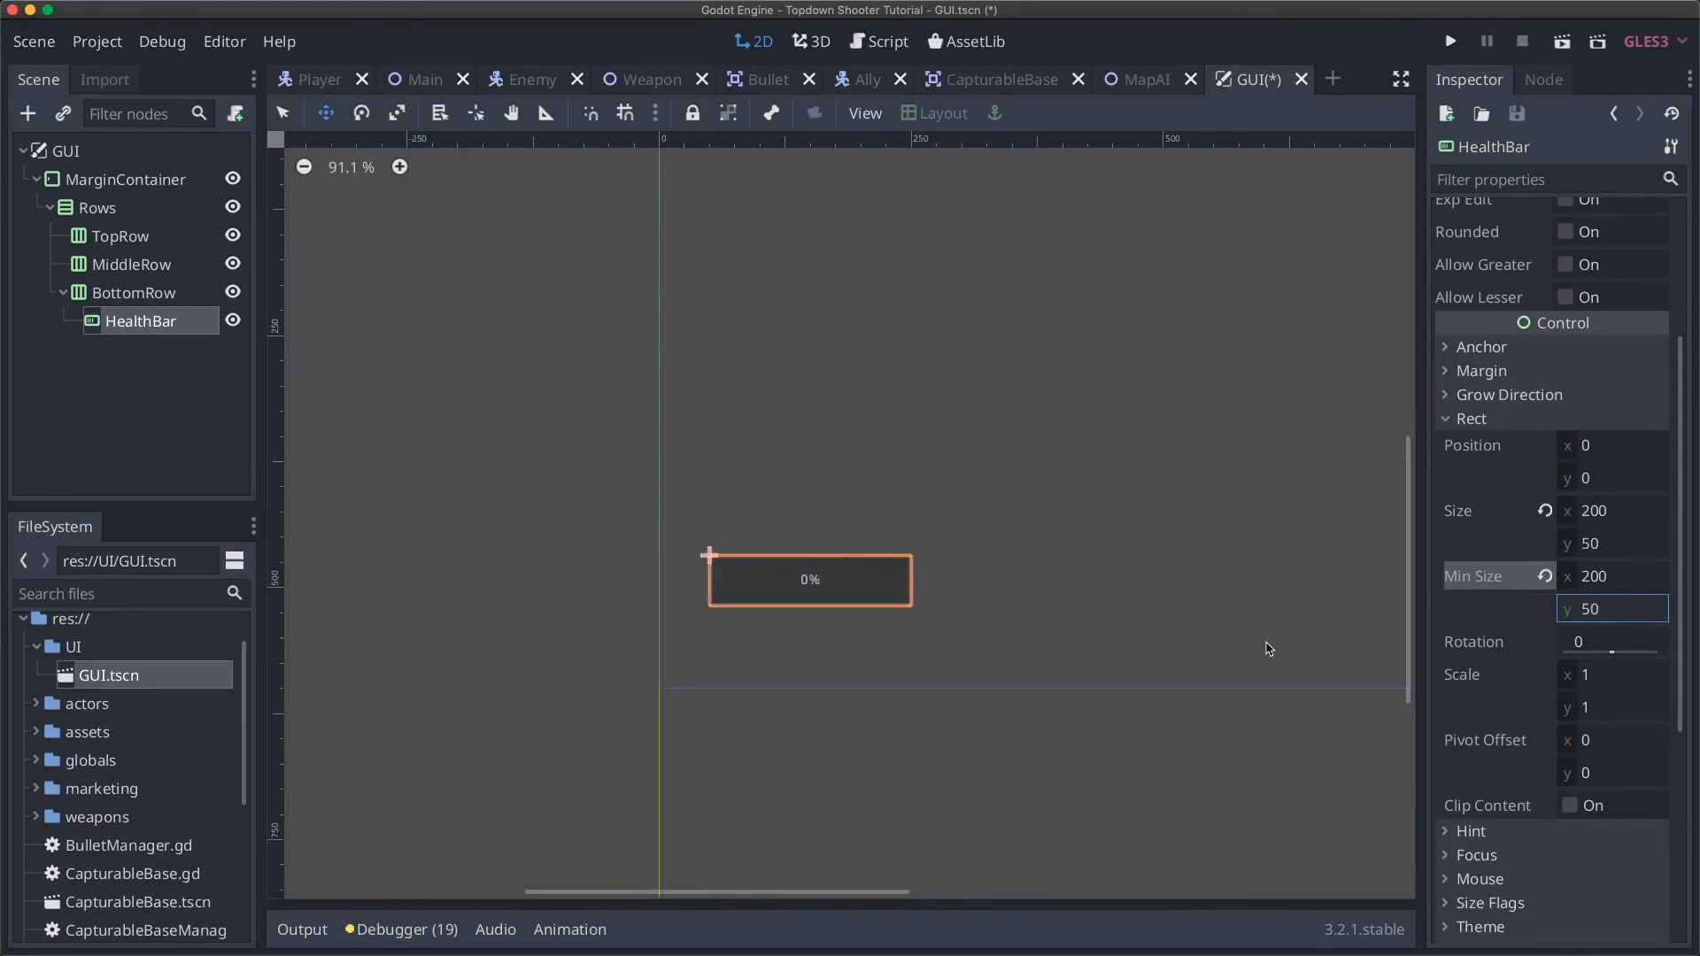
left_click(1620, 611)
type("30")
key("Return")
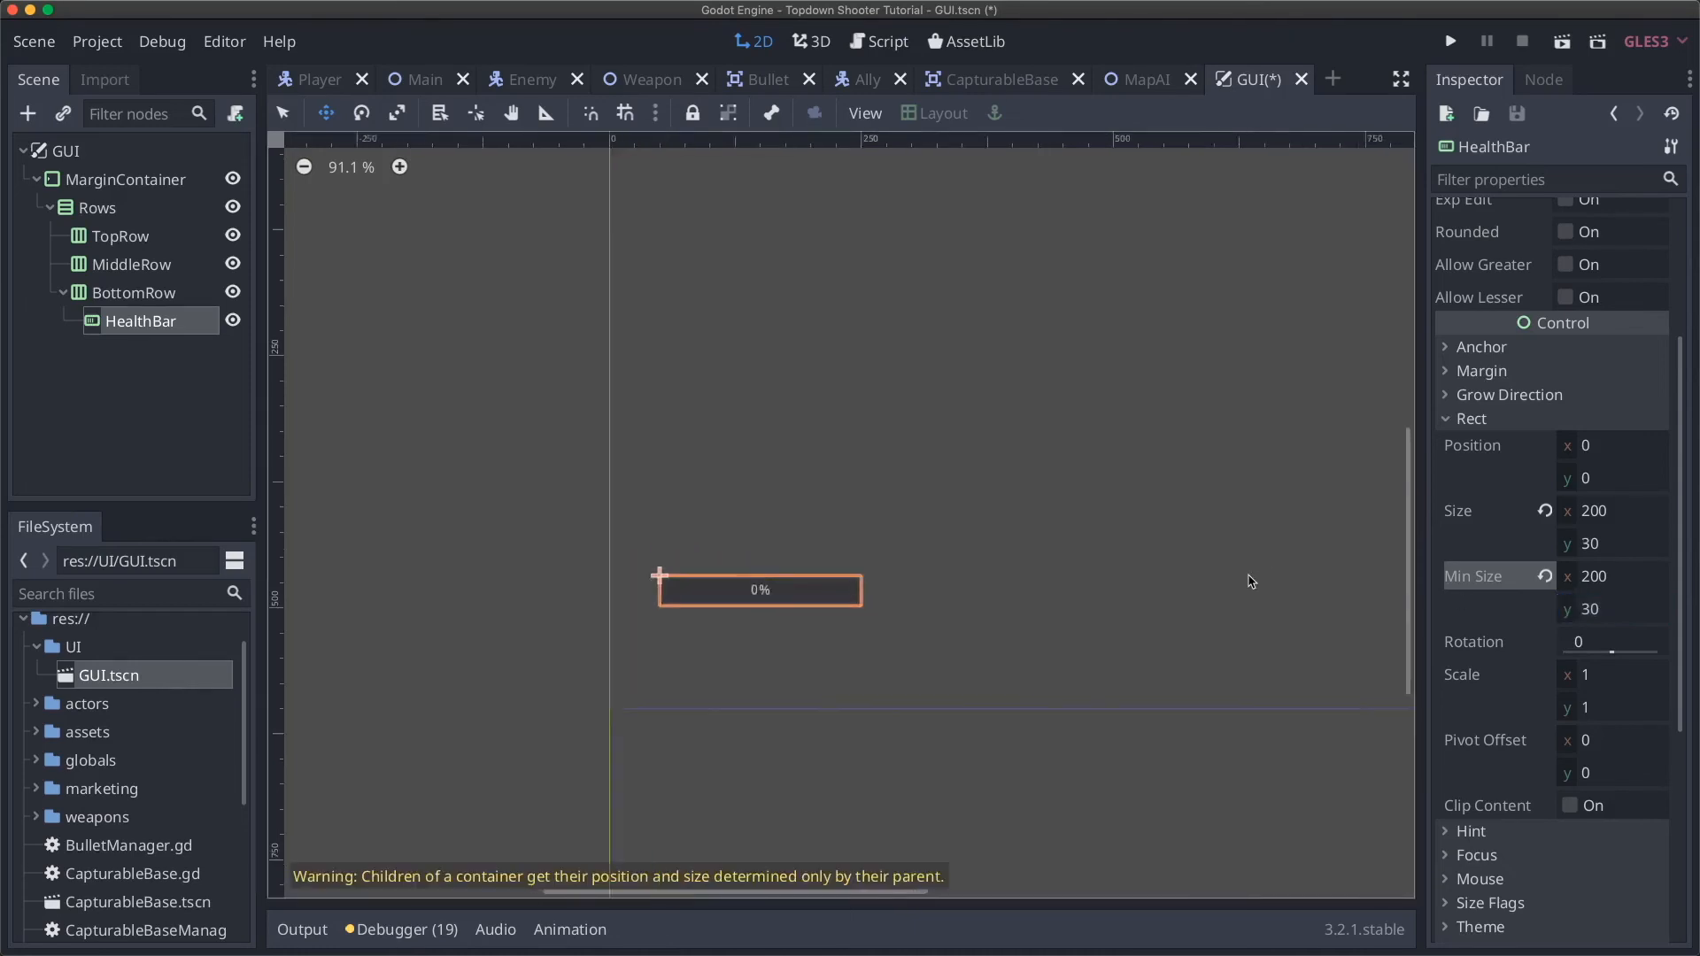
scroll(1240, 584, "down", 10)
scroll(1173, 554, "up", 10)
scroll(676, 563, "left", 8)
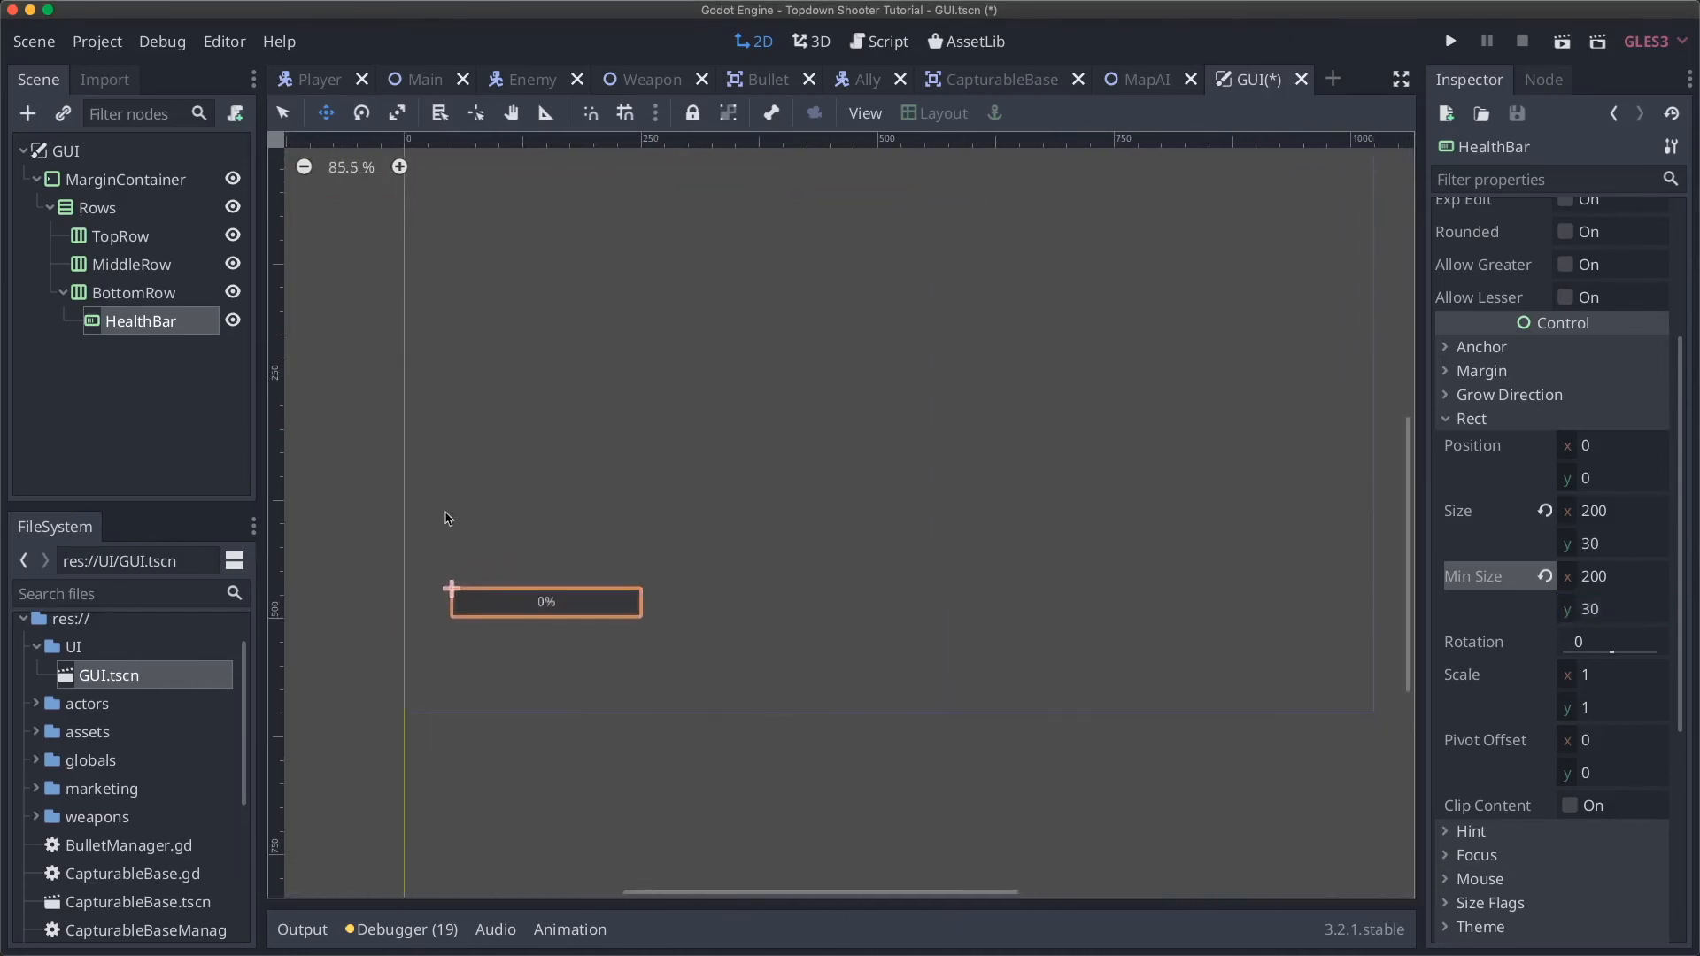
left_click(234, 293)
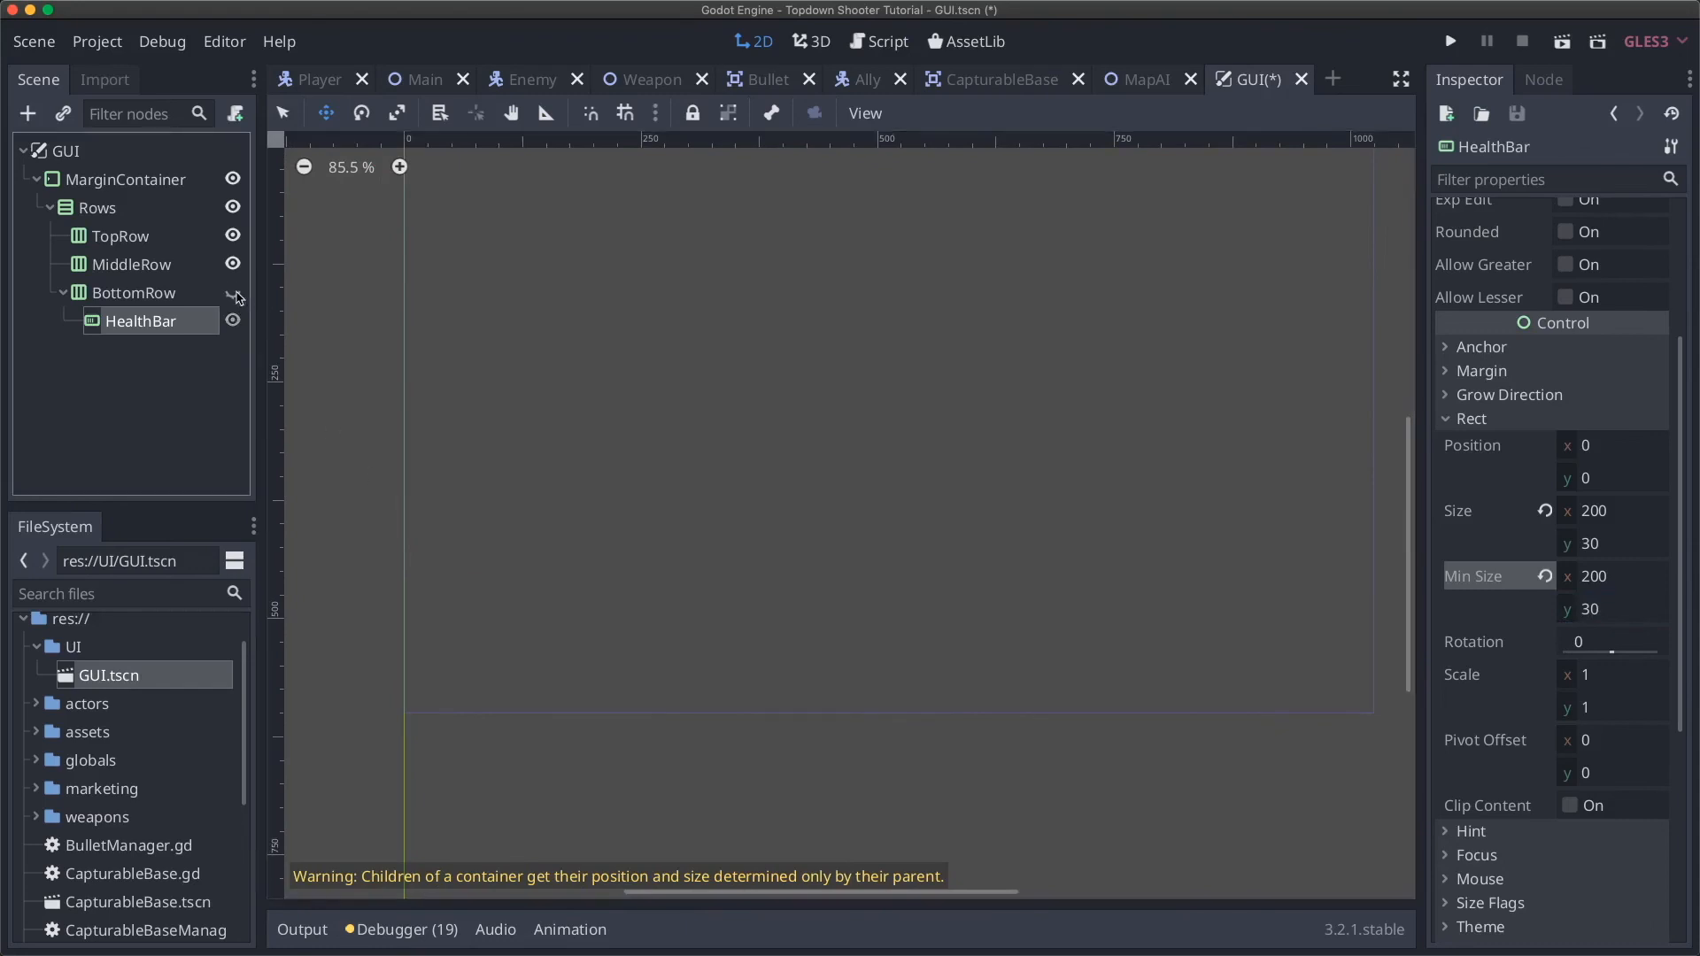
left_click(233, 293)
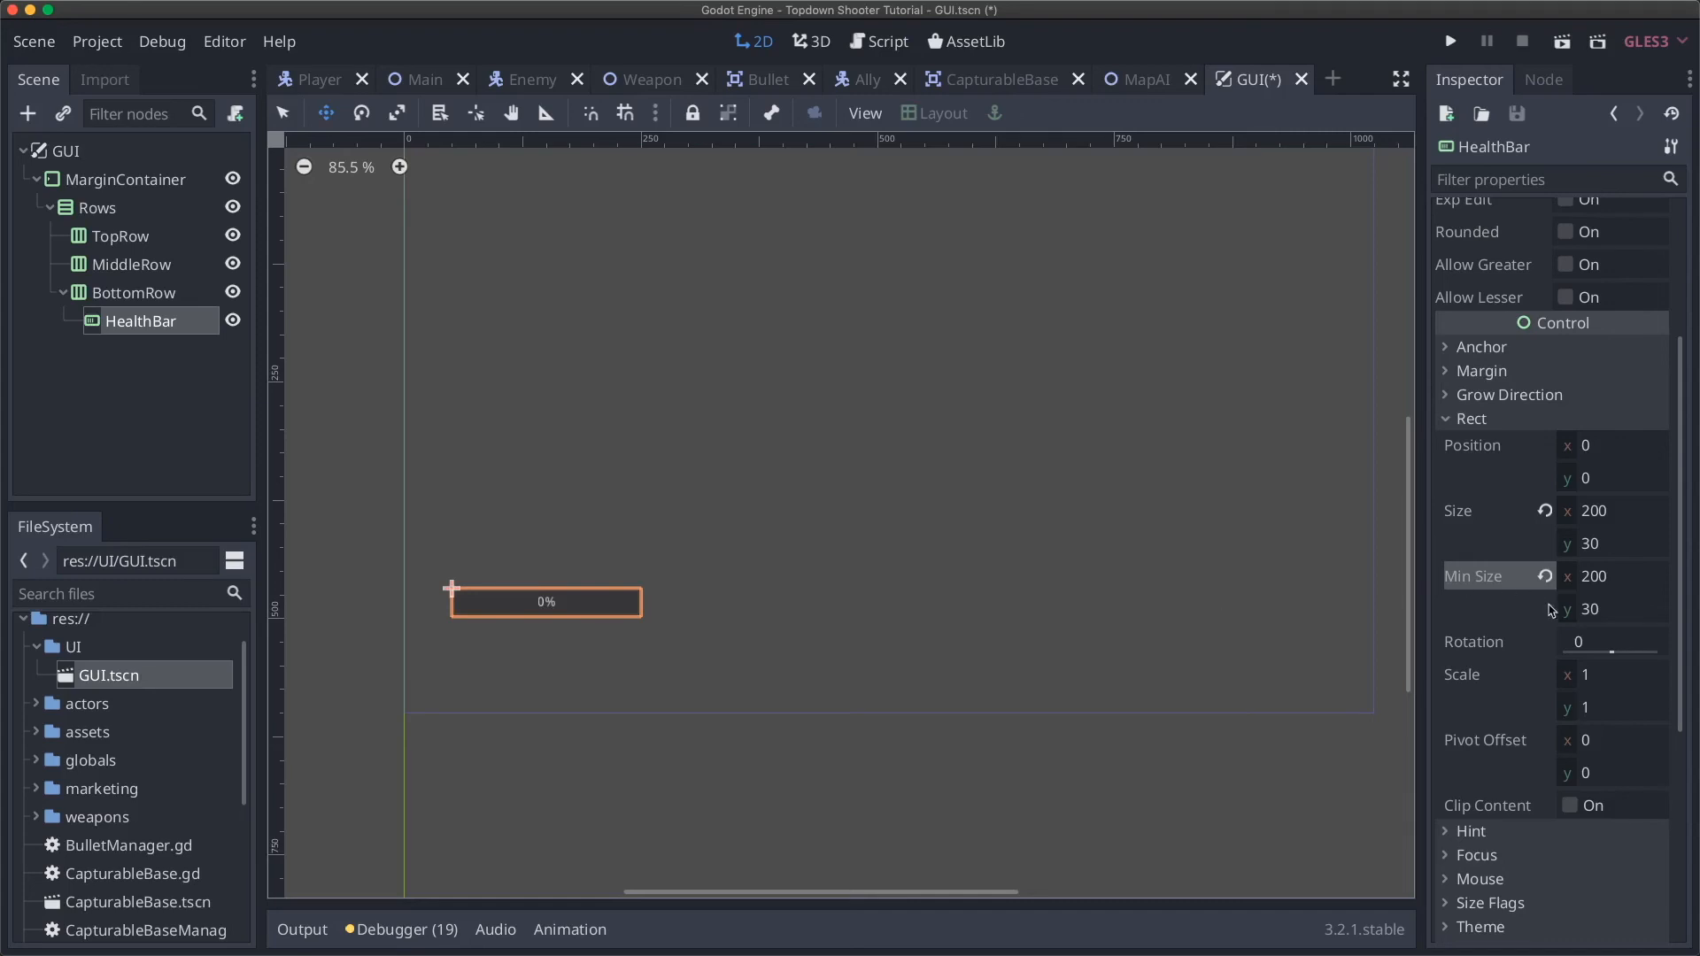
mouse_move(1488, 591)
scroll(1470, 678, "down", 5)
scroll(1484, 684, "up", 3)
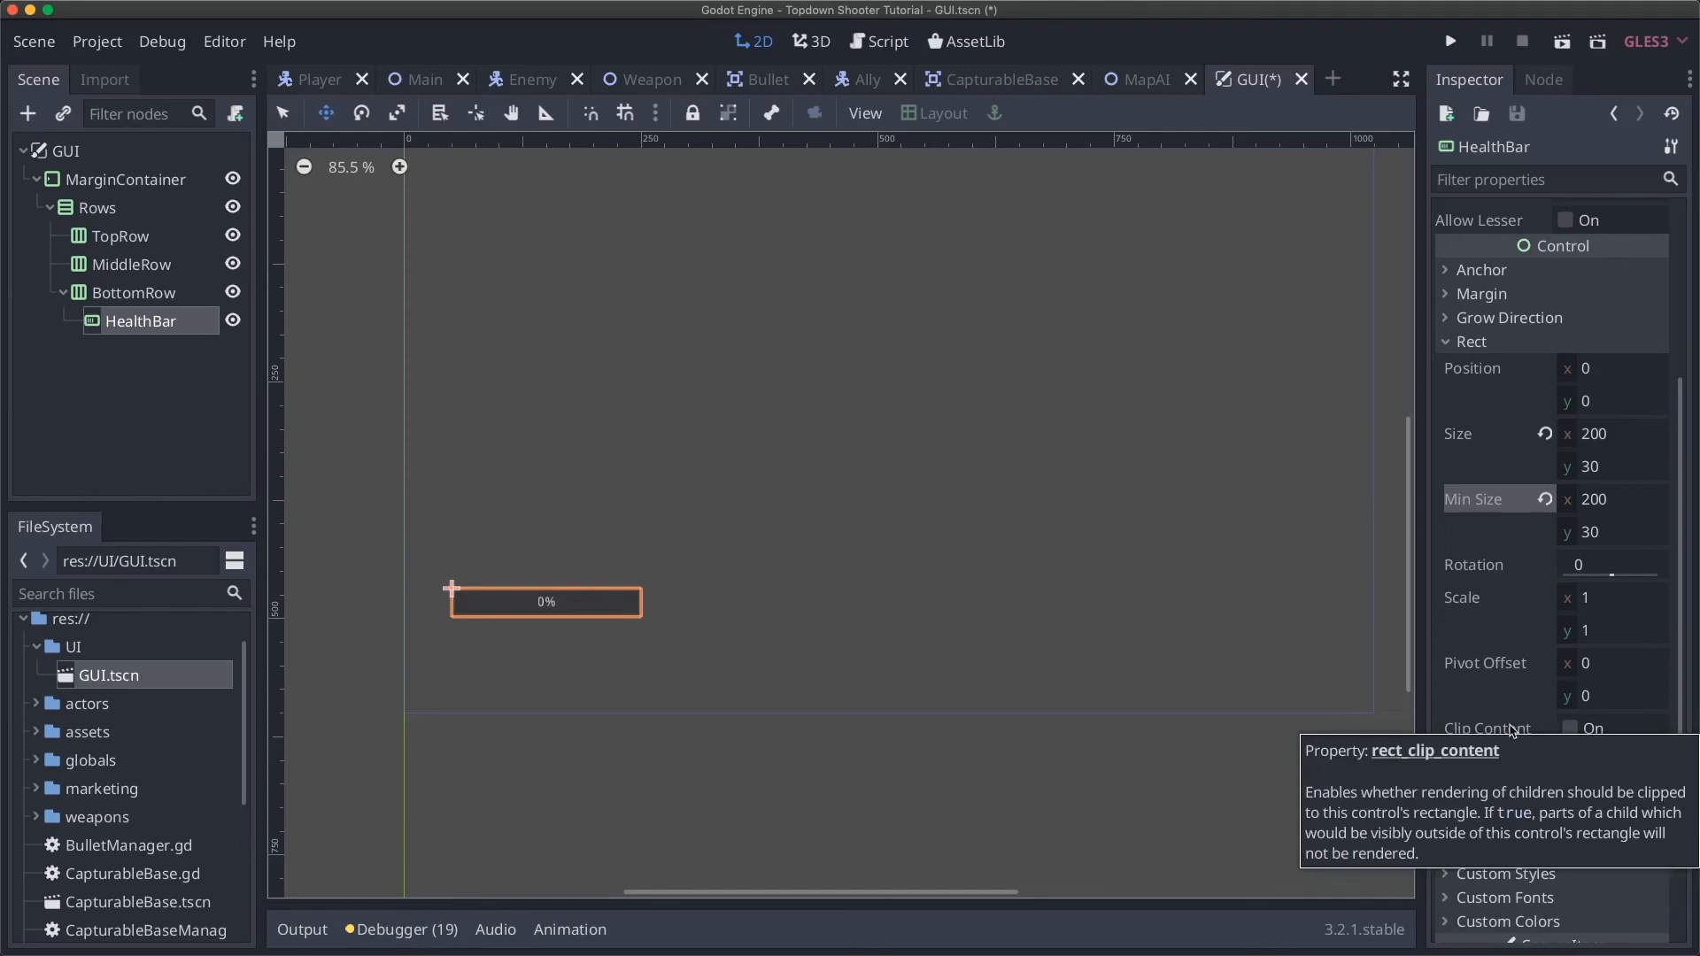
scroll(1512, 730, "down", 2)
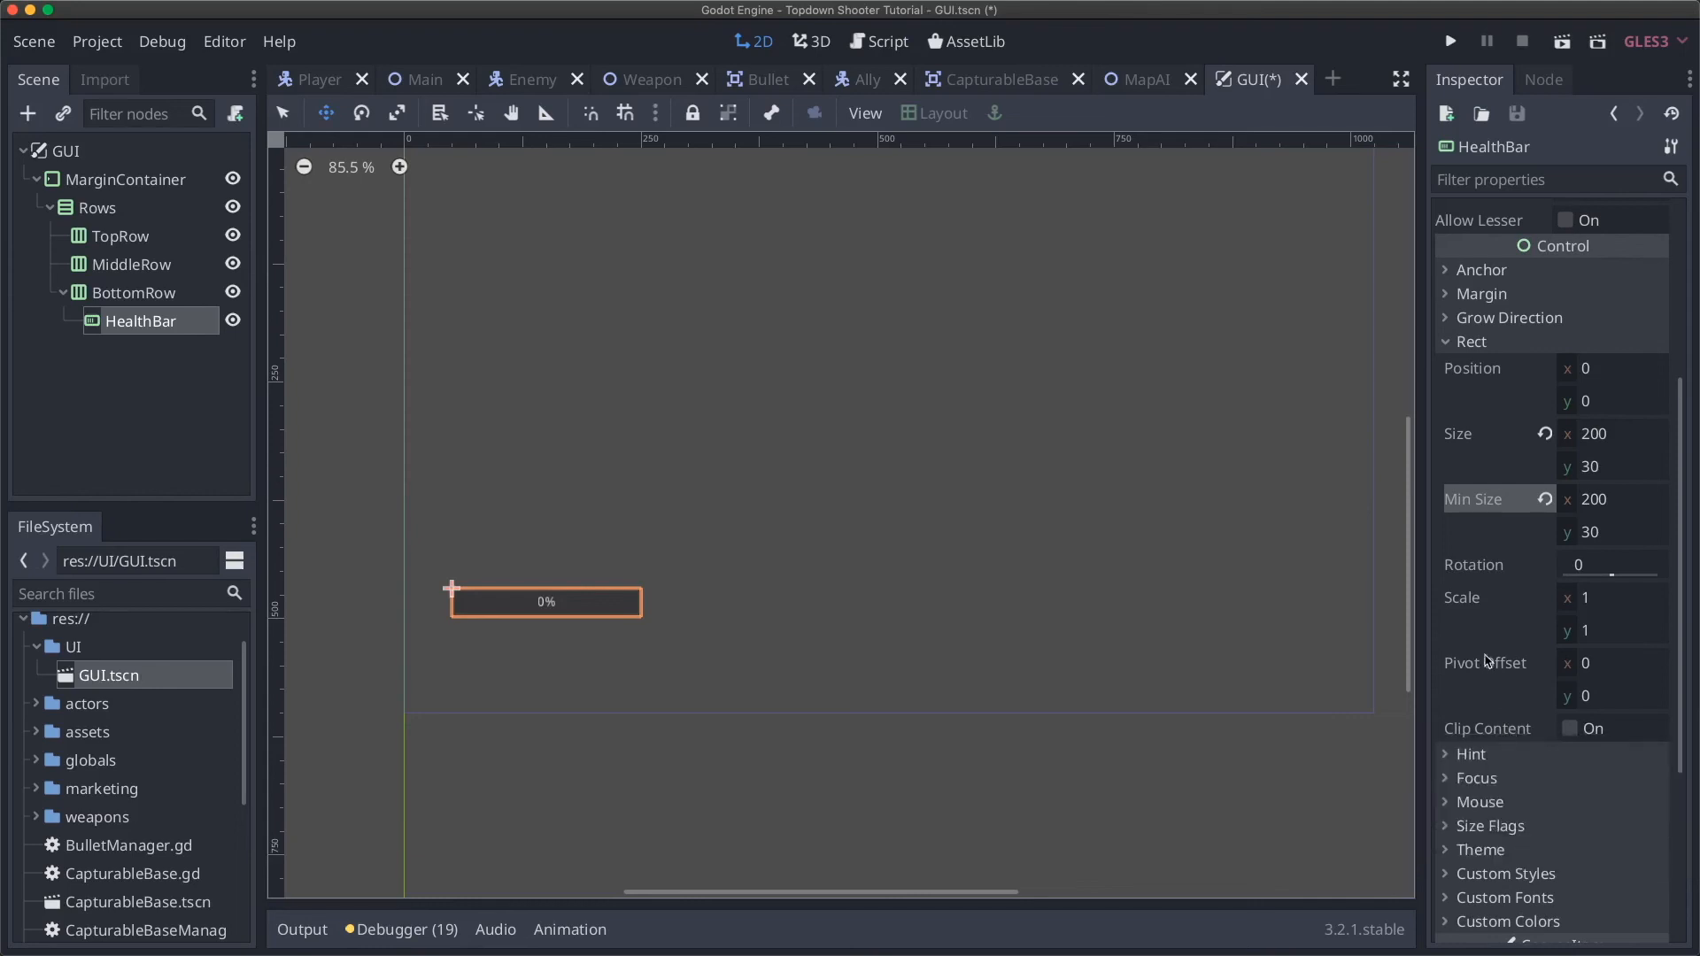
scroll(1487, 660, "down", 5)
scroll(1481, 544, "up", 10)
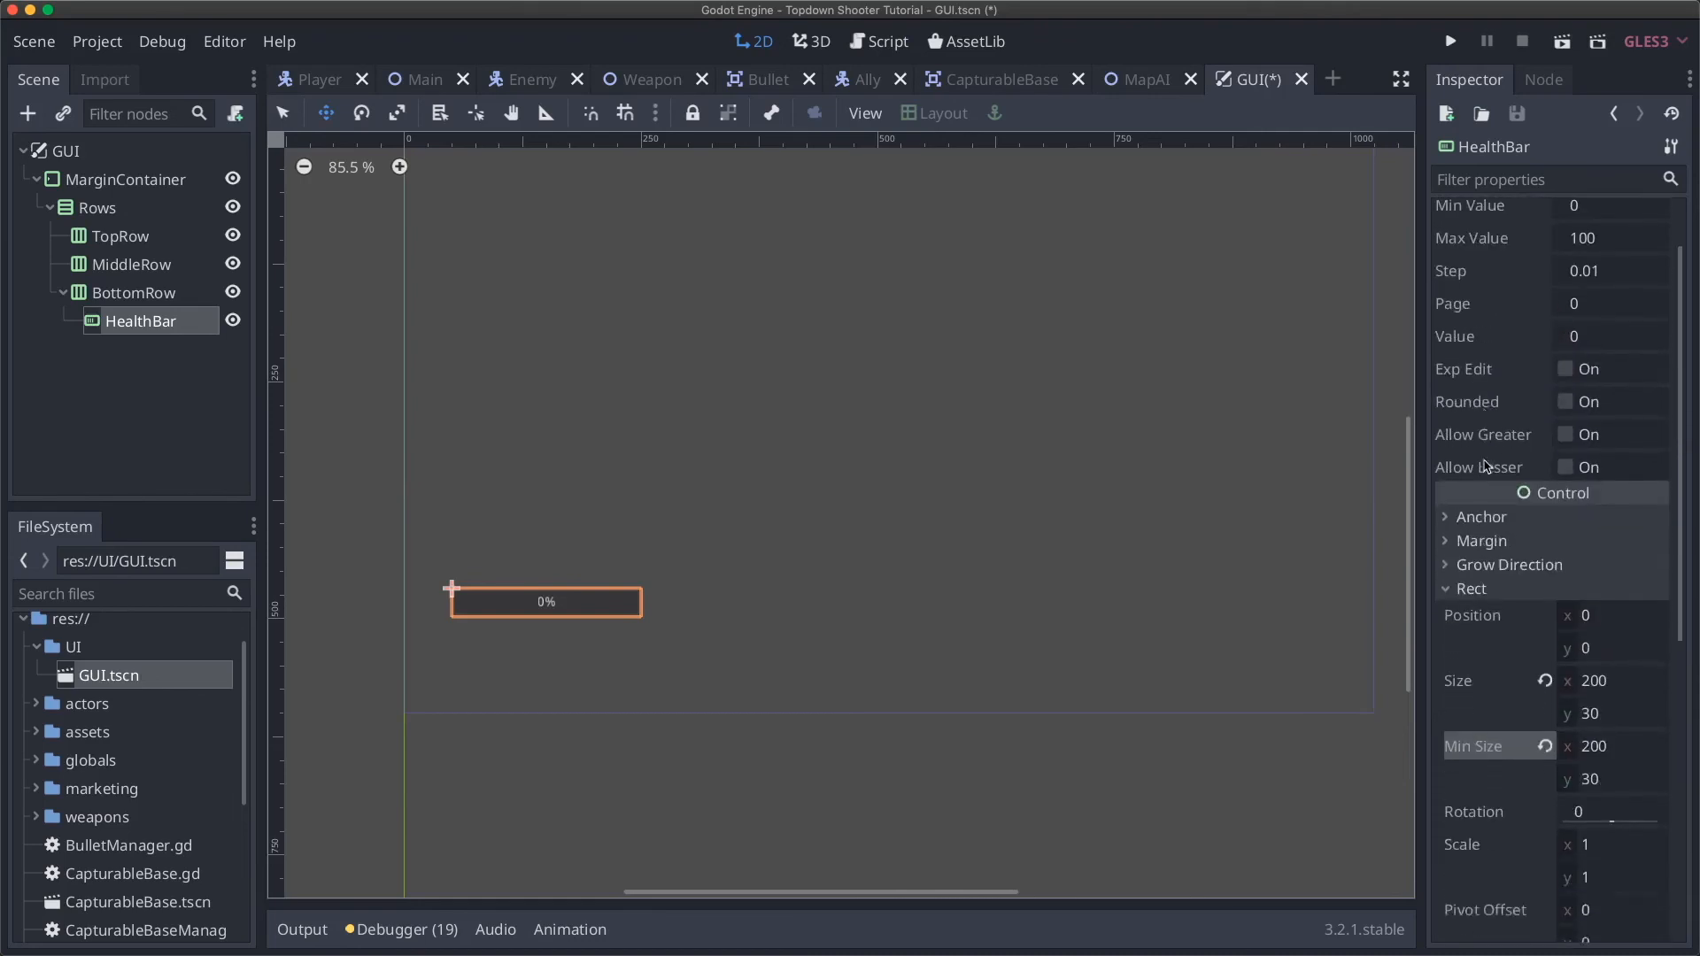
scroll(1486, 464, "down", 4)
left_click(1477, 418)
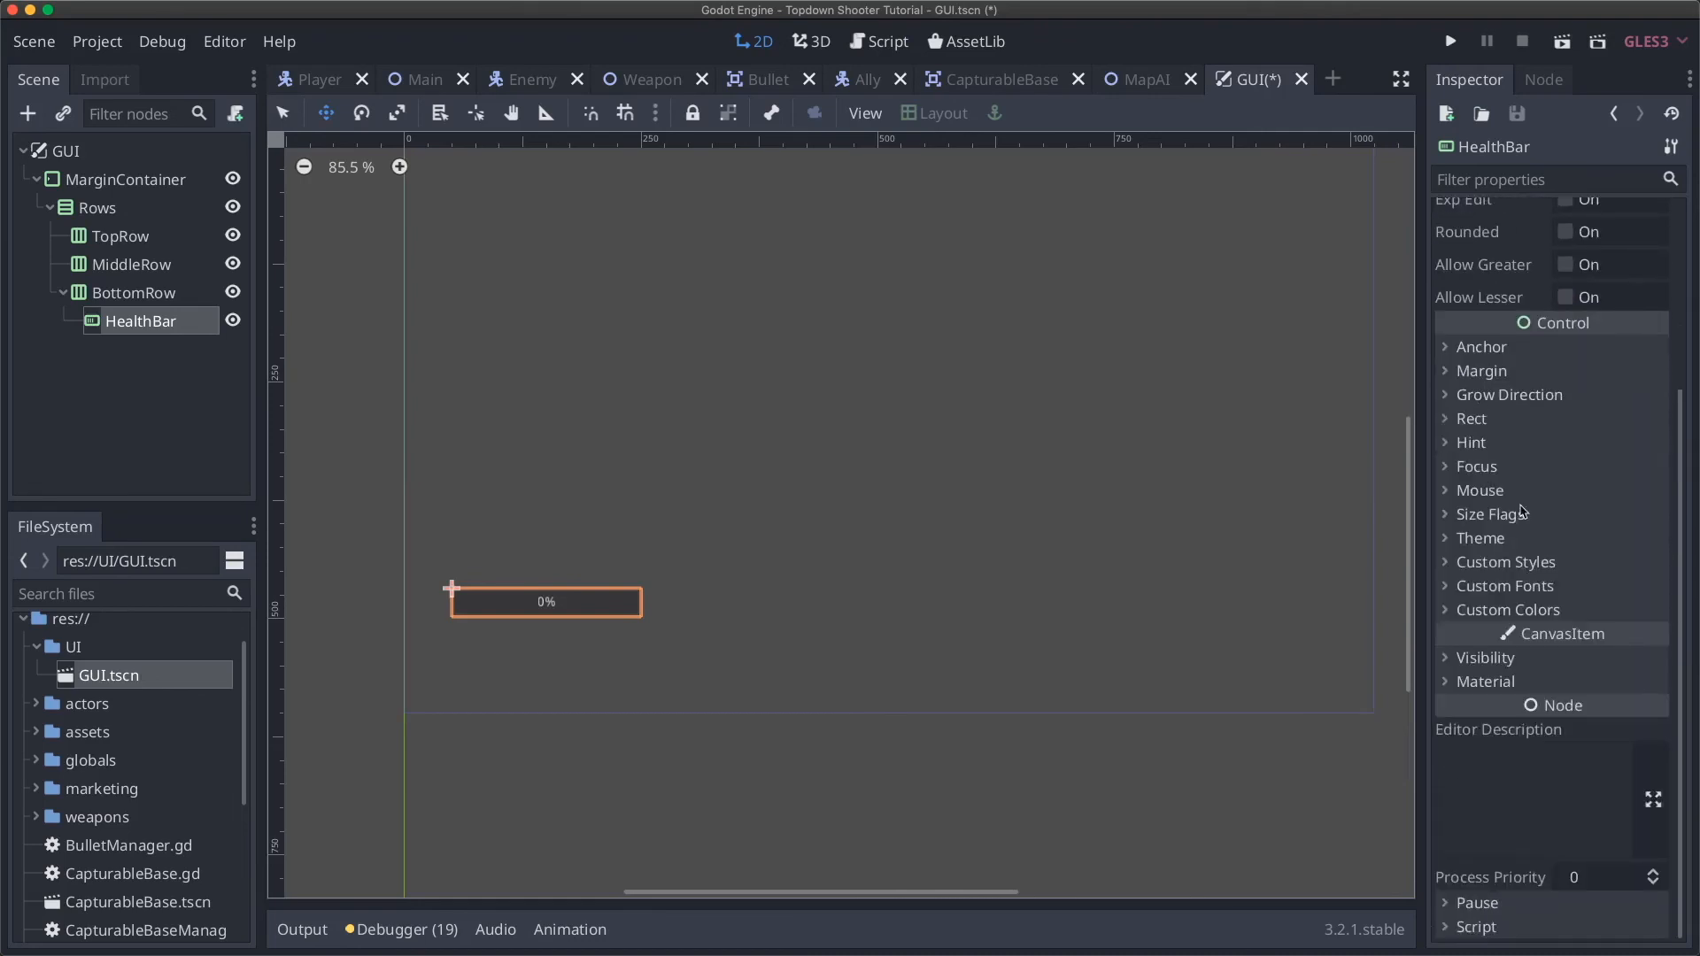
left_click(1472, 443)
left_click(1474, 444)
left_click(1483, 468)
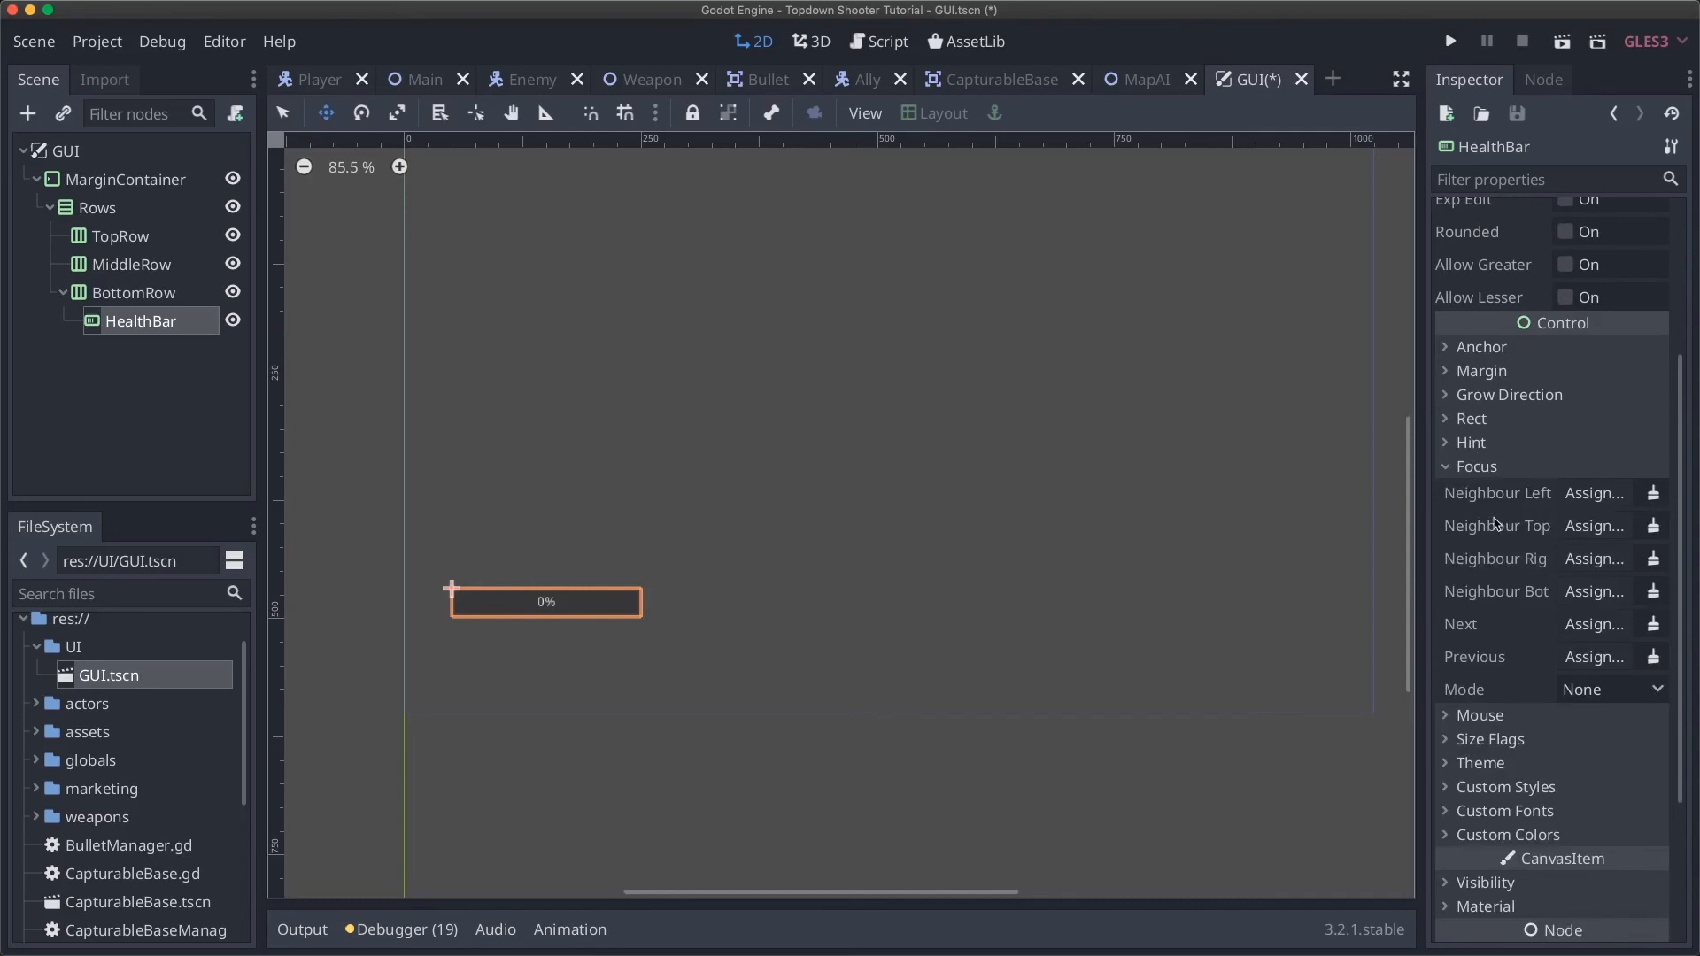
mouse_move(1495, 523)
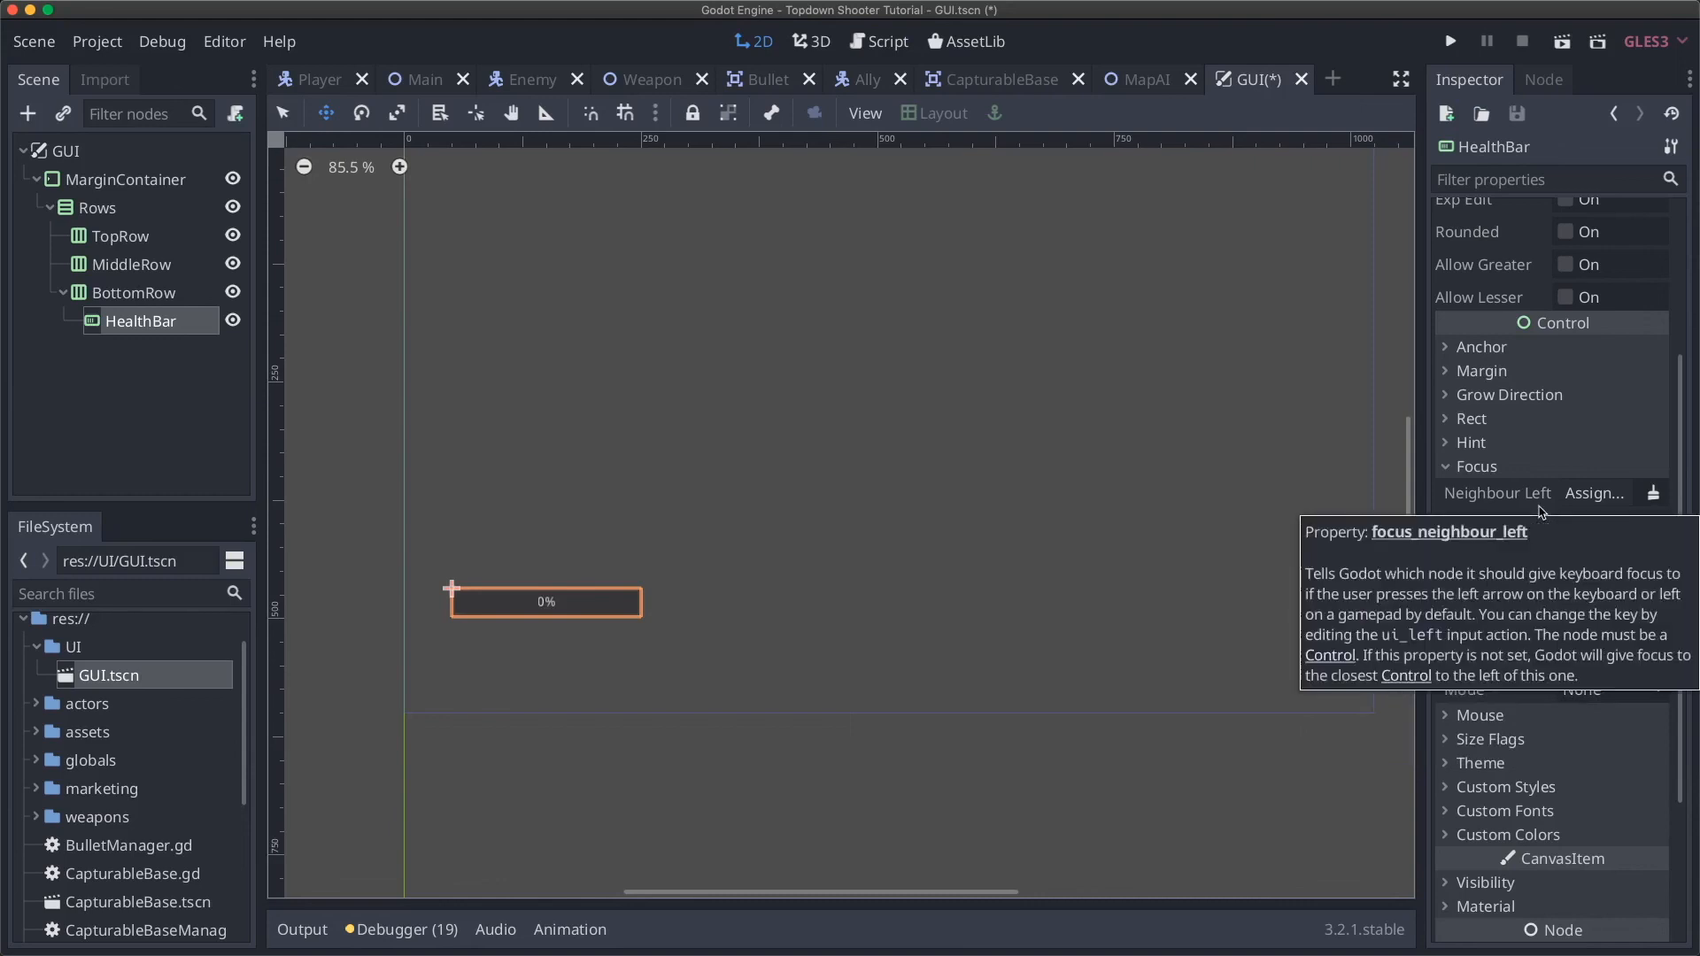
left_click(1477, 467)
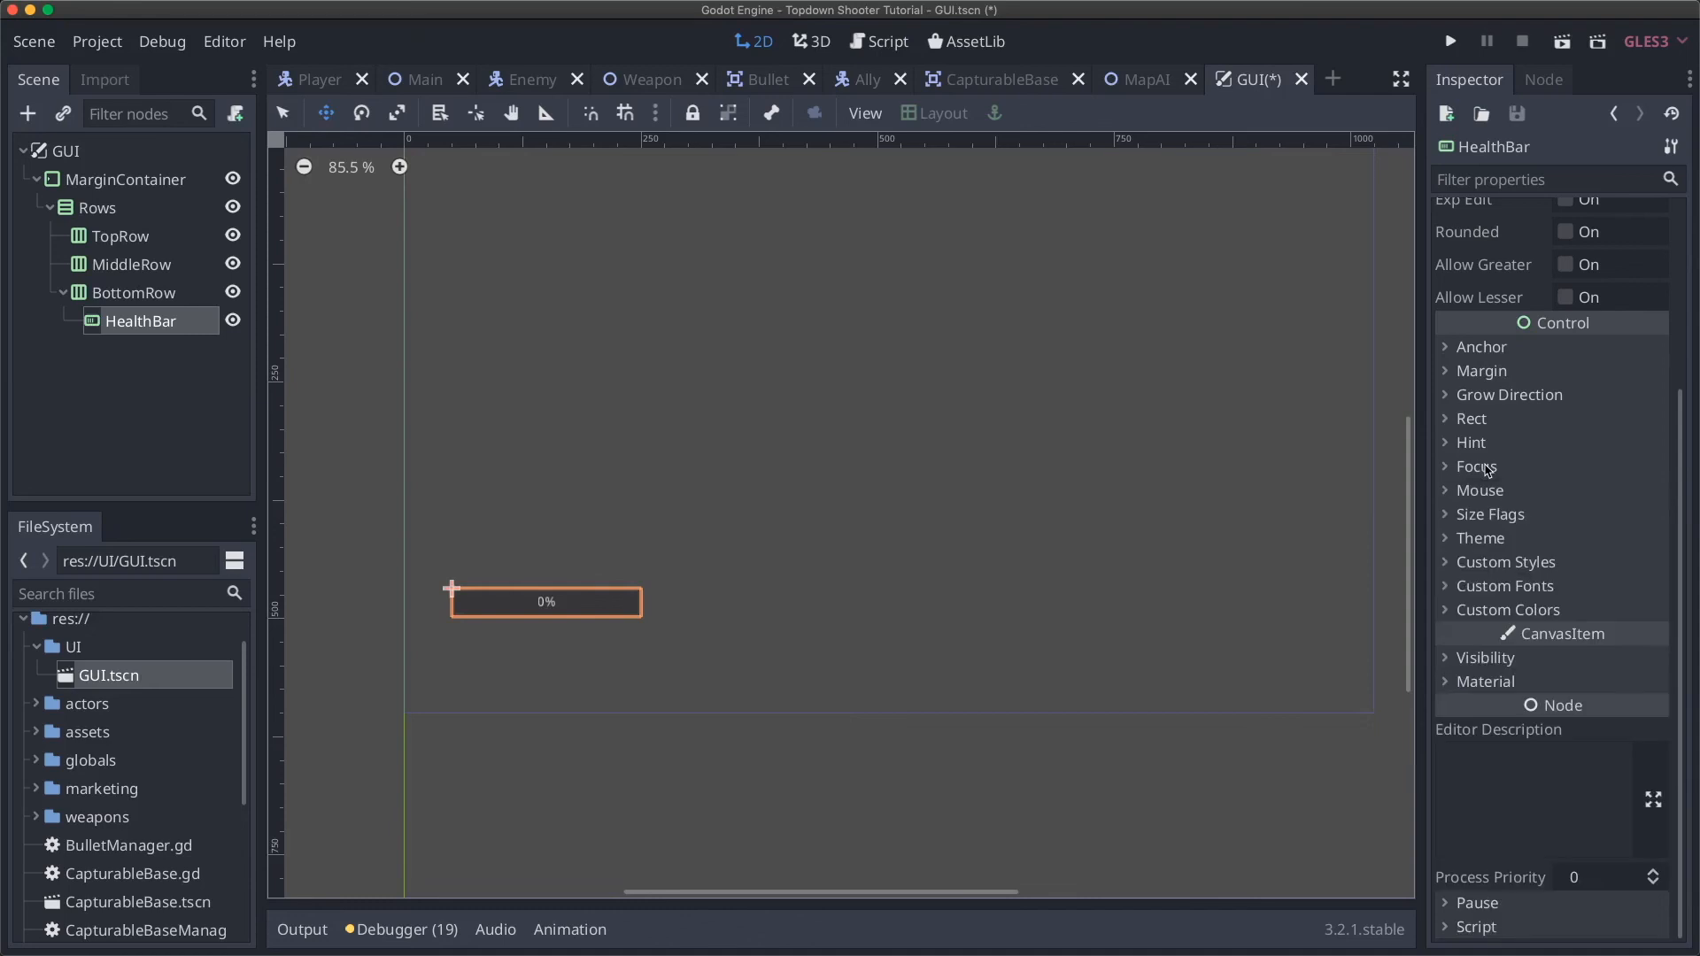
left_click(1496, 494)
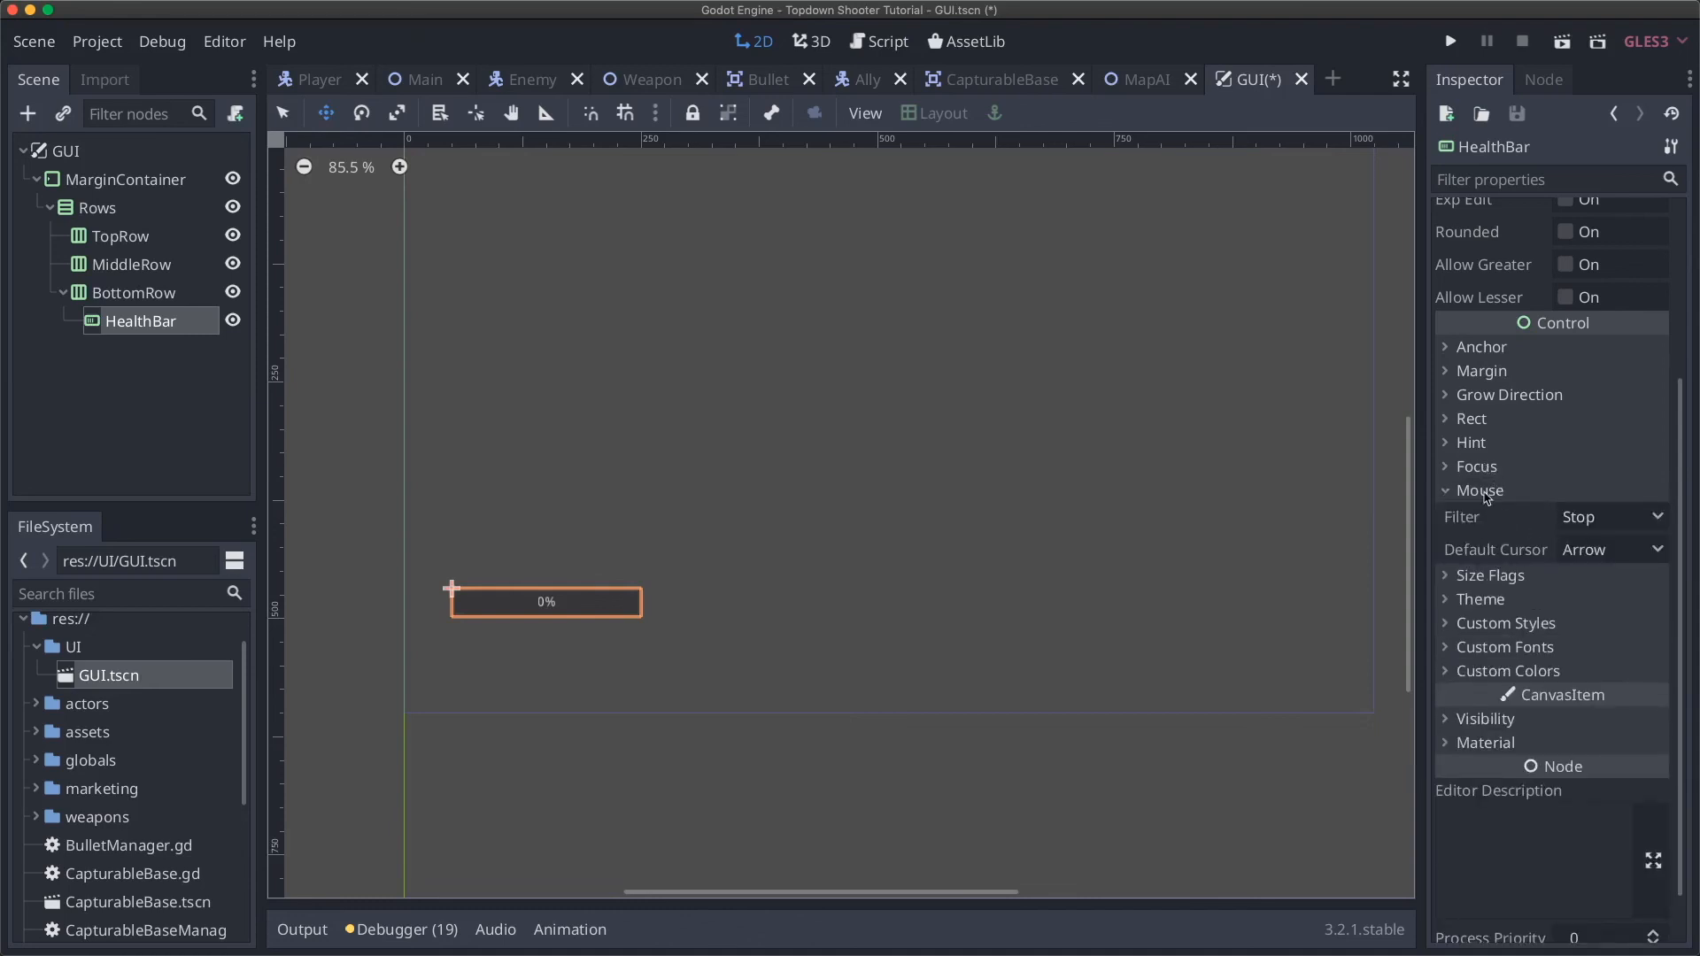
left_click(1487, 494)
left_click(1506, 516)
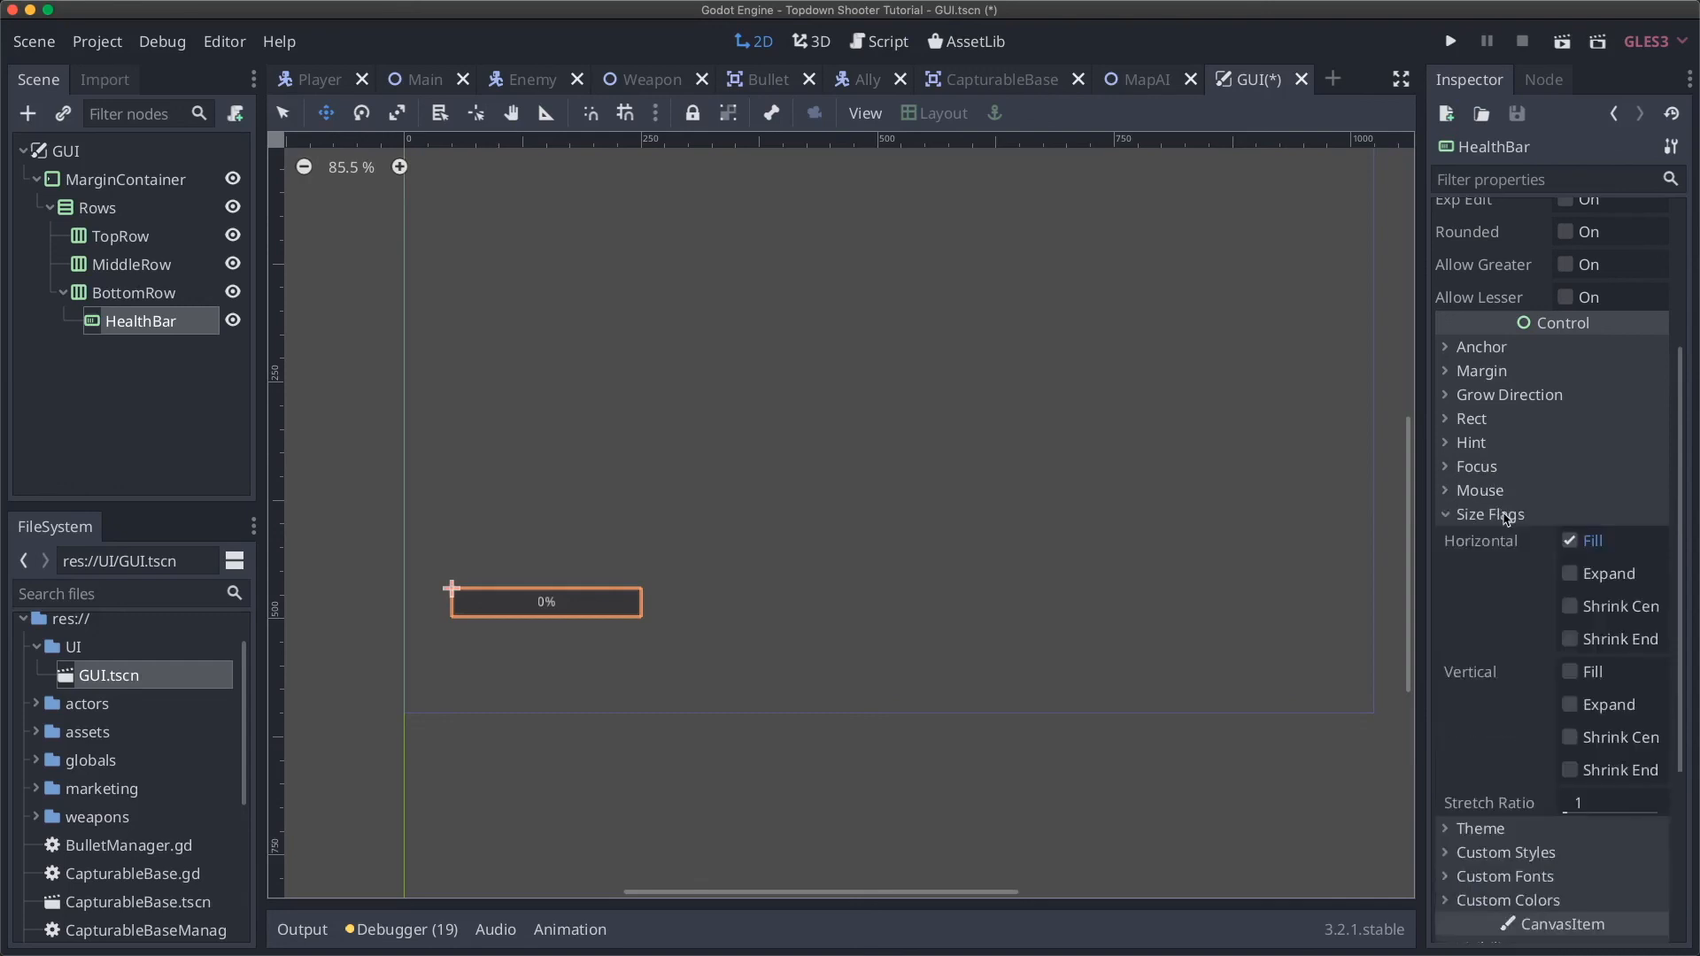
left_click(1506, 516)
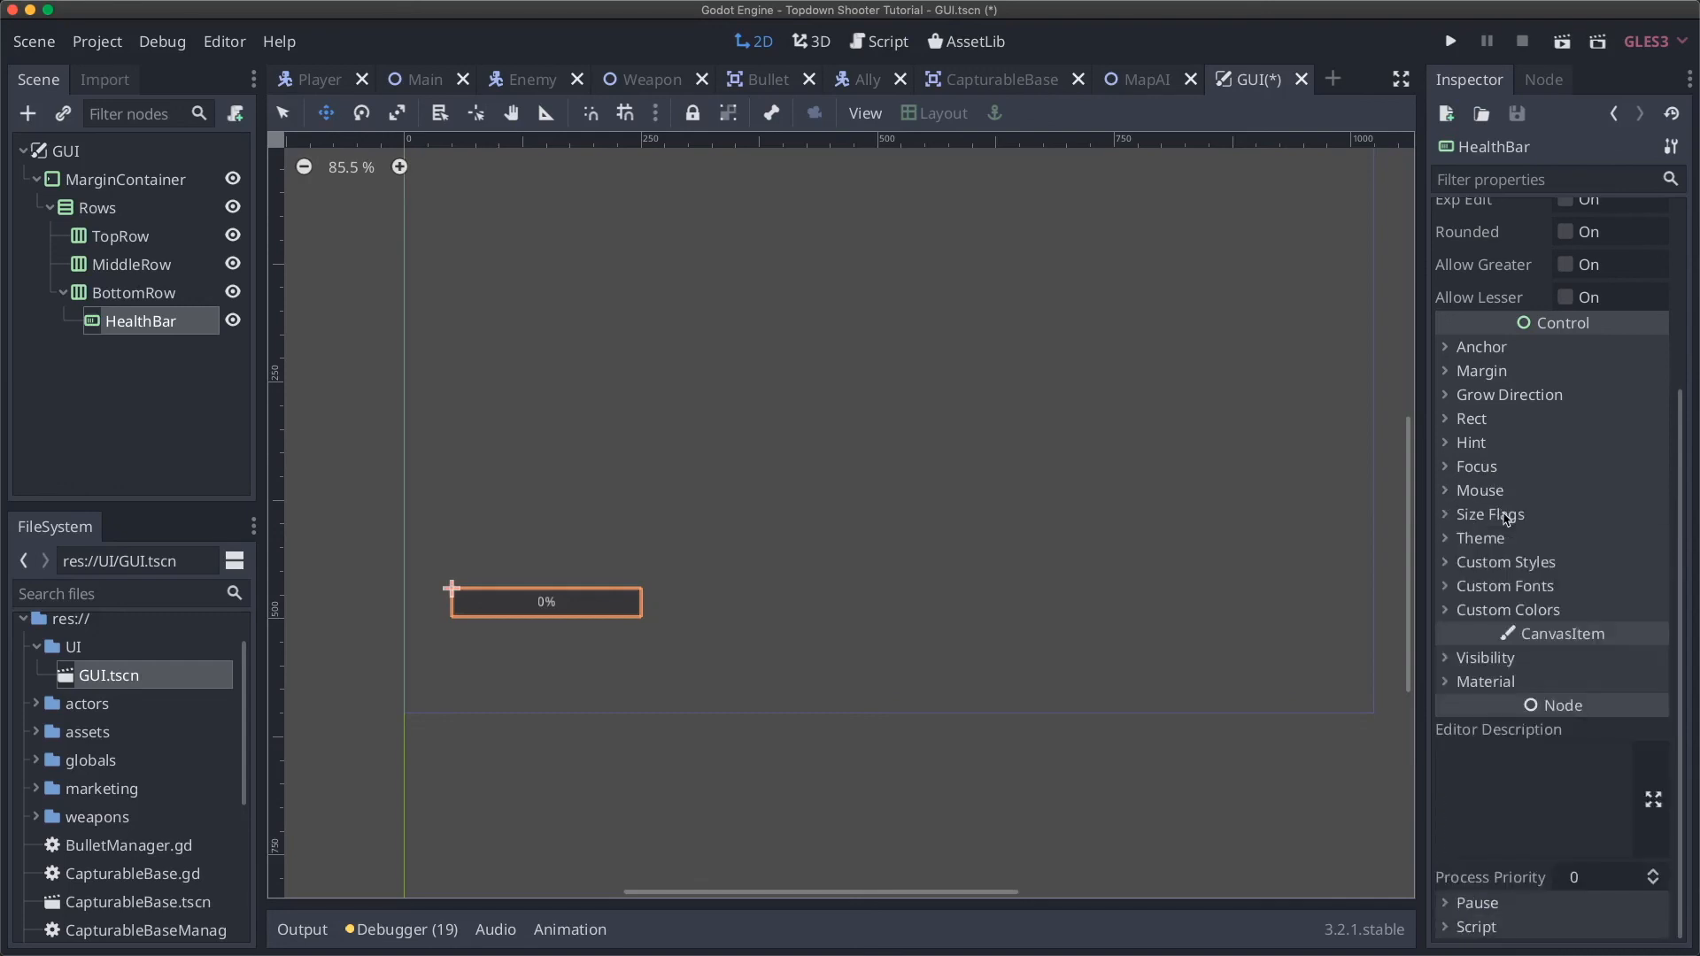
left_click(1531, 566)
left_click(1533, 566)
left_click(1484, 541)
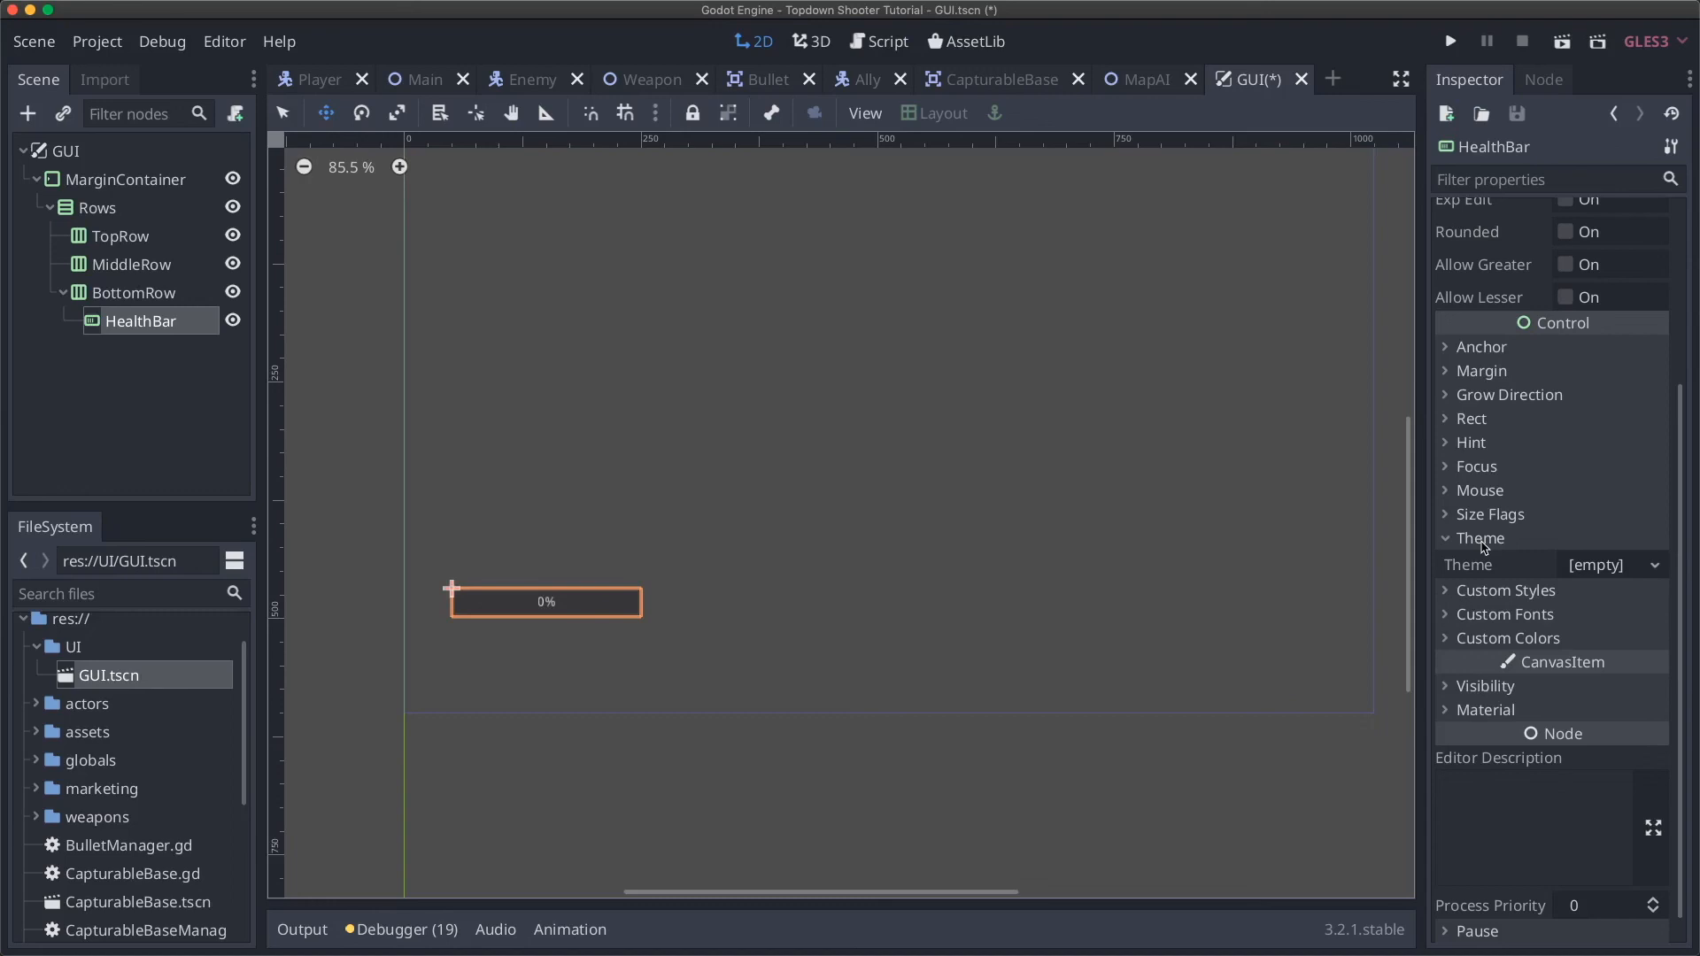
Step: Select MarginContainer, confirm its four 50 margins, and collapse Theme and Custom Constants
left_click(131, 179)
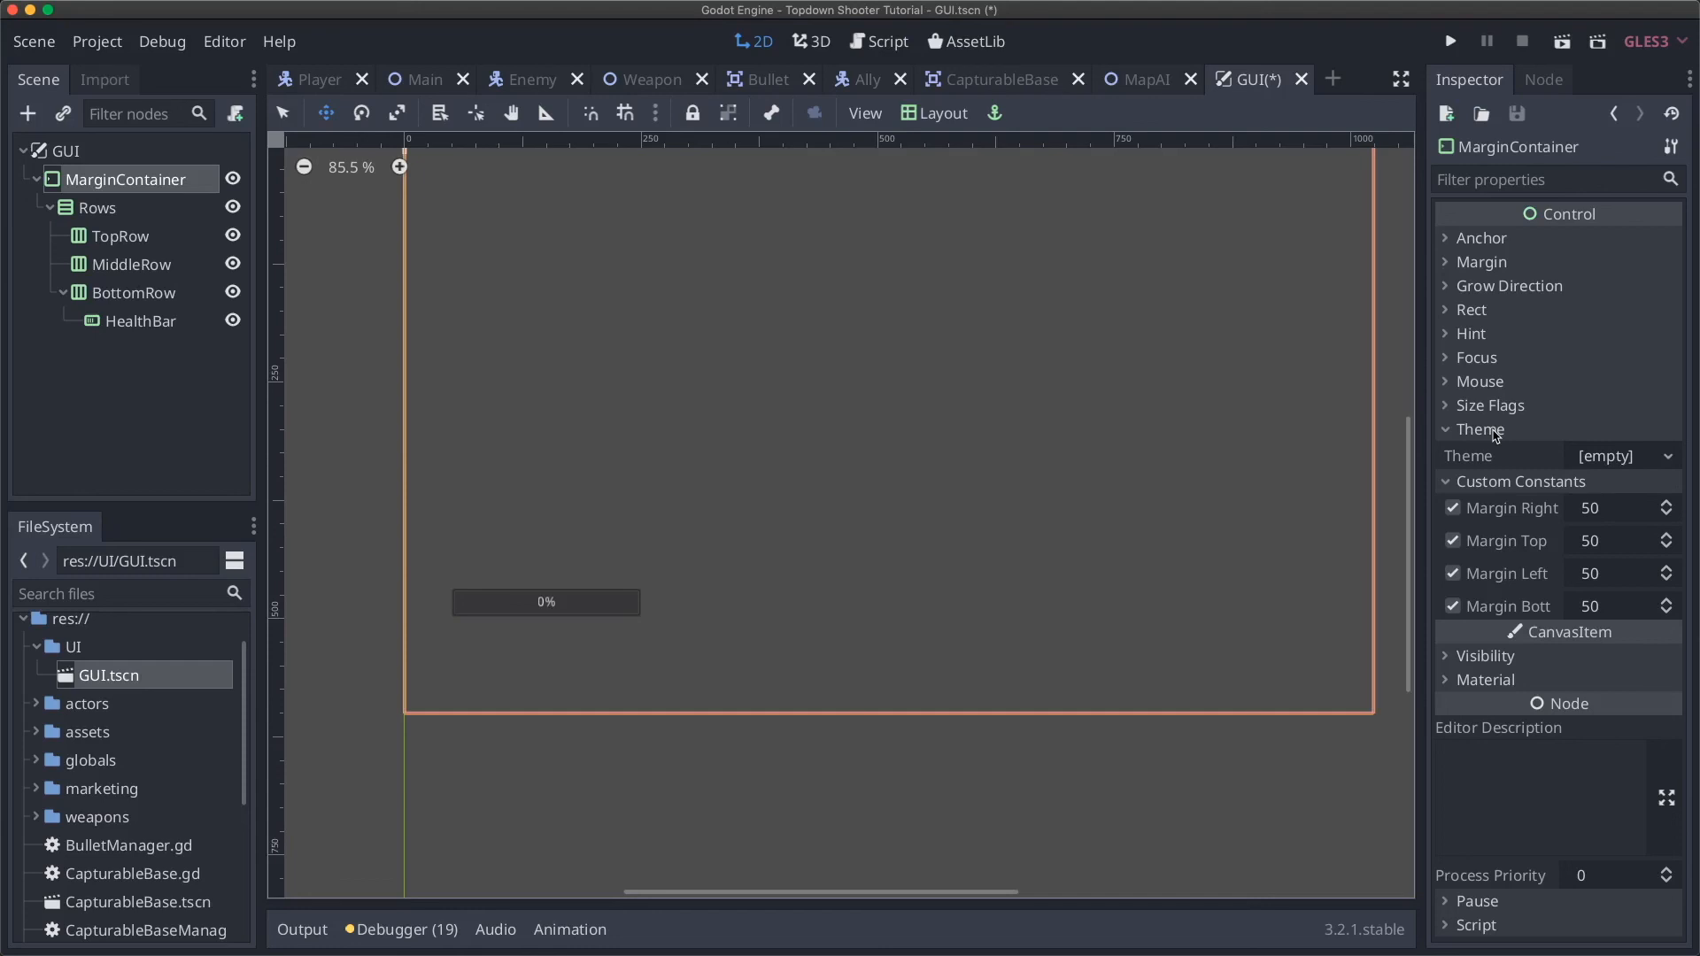
left_click(1495, 432)
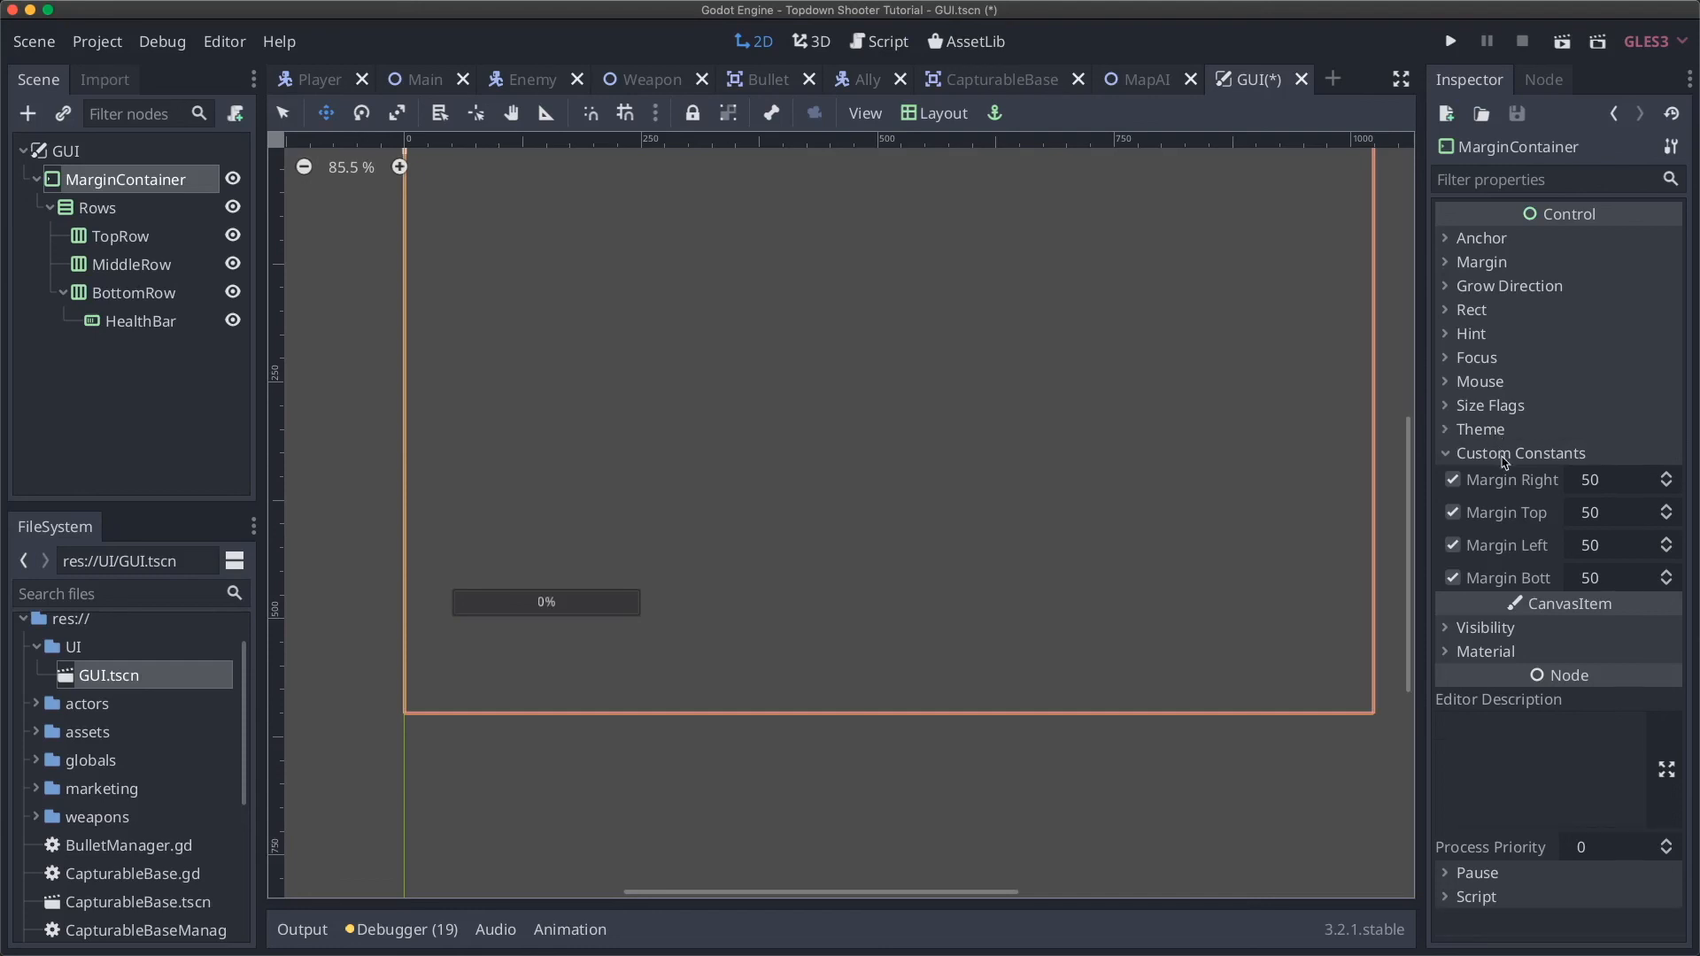
left_click(1495, 453)
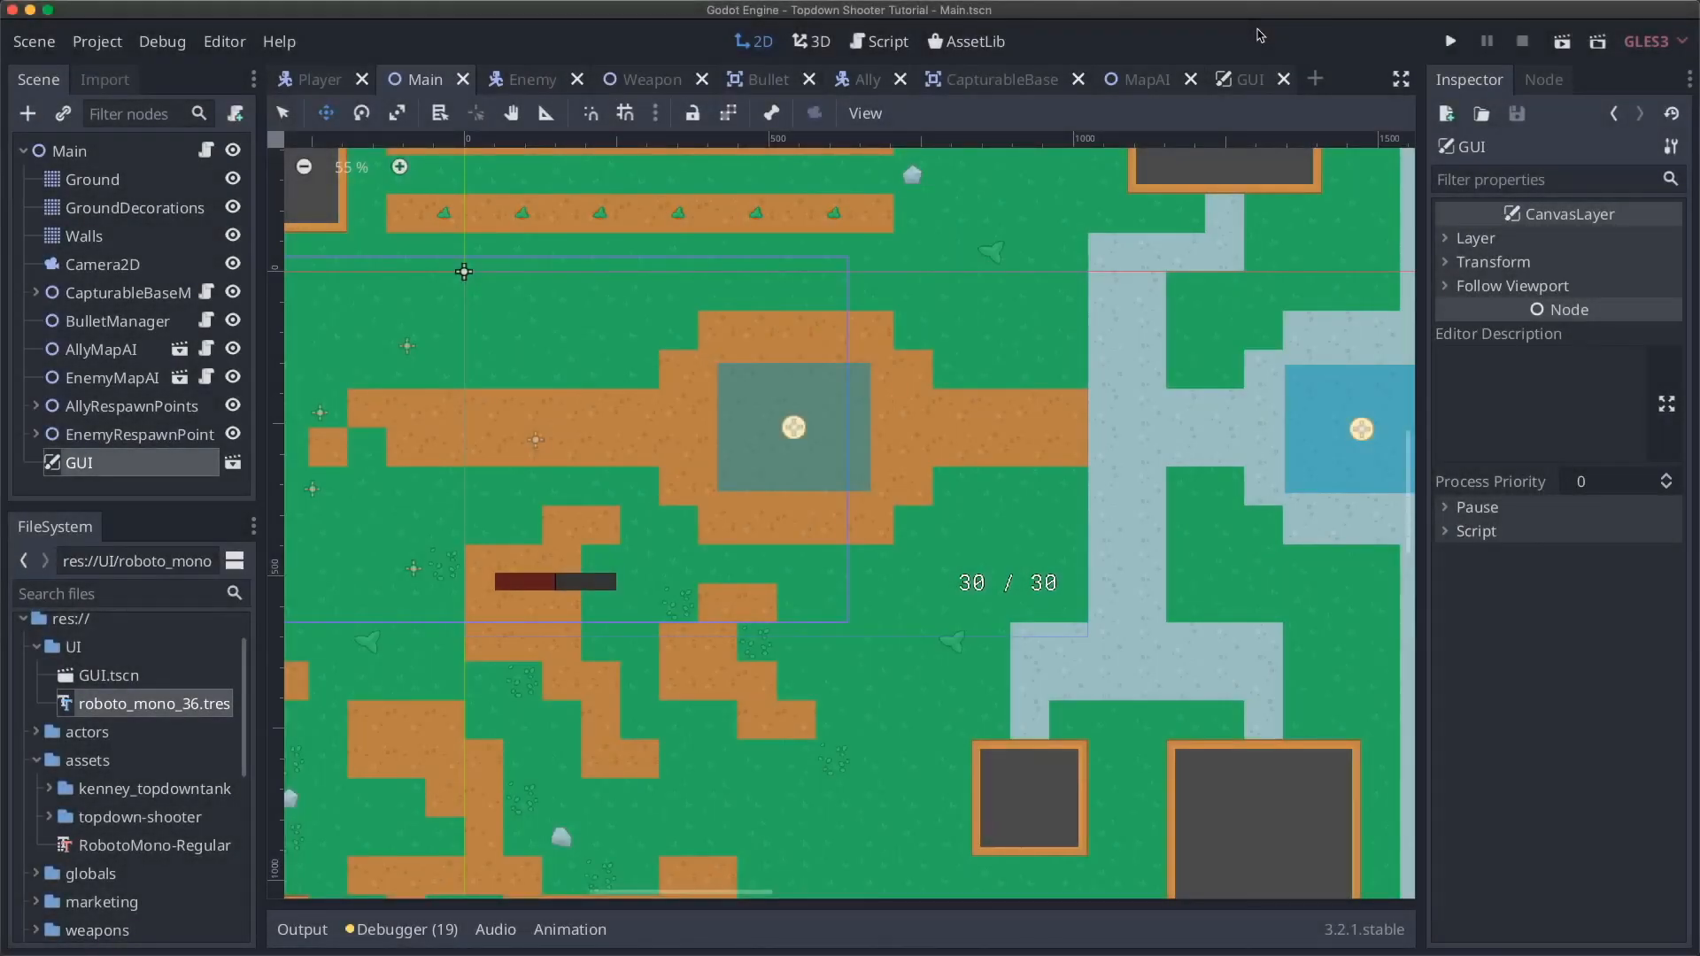
Step: Run the project with F5 to save the Main scene and test the GUI
key("F5")
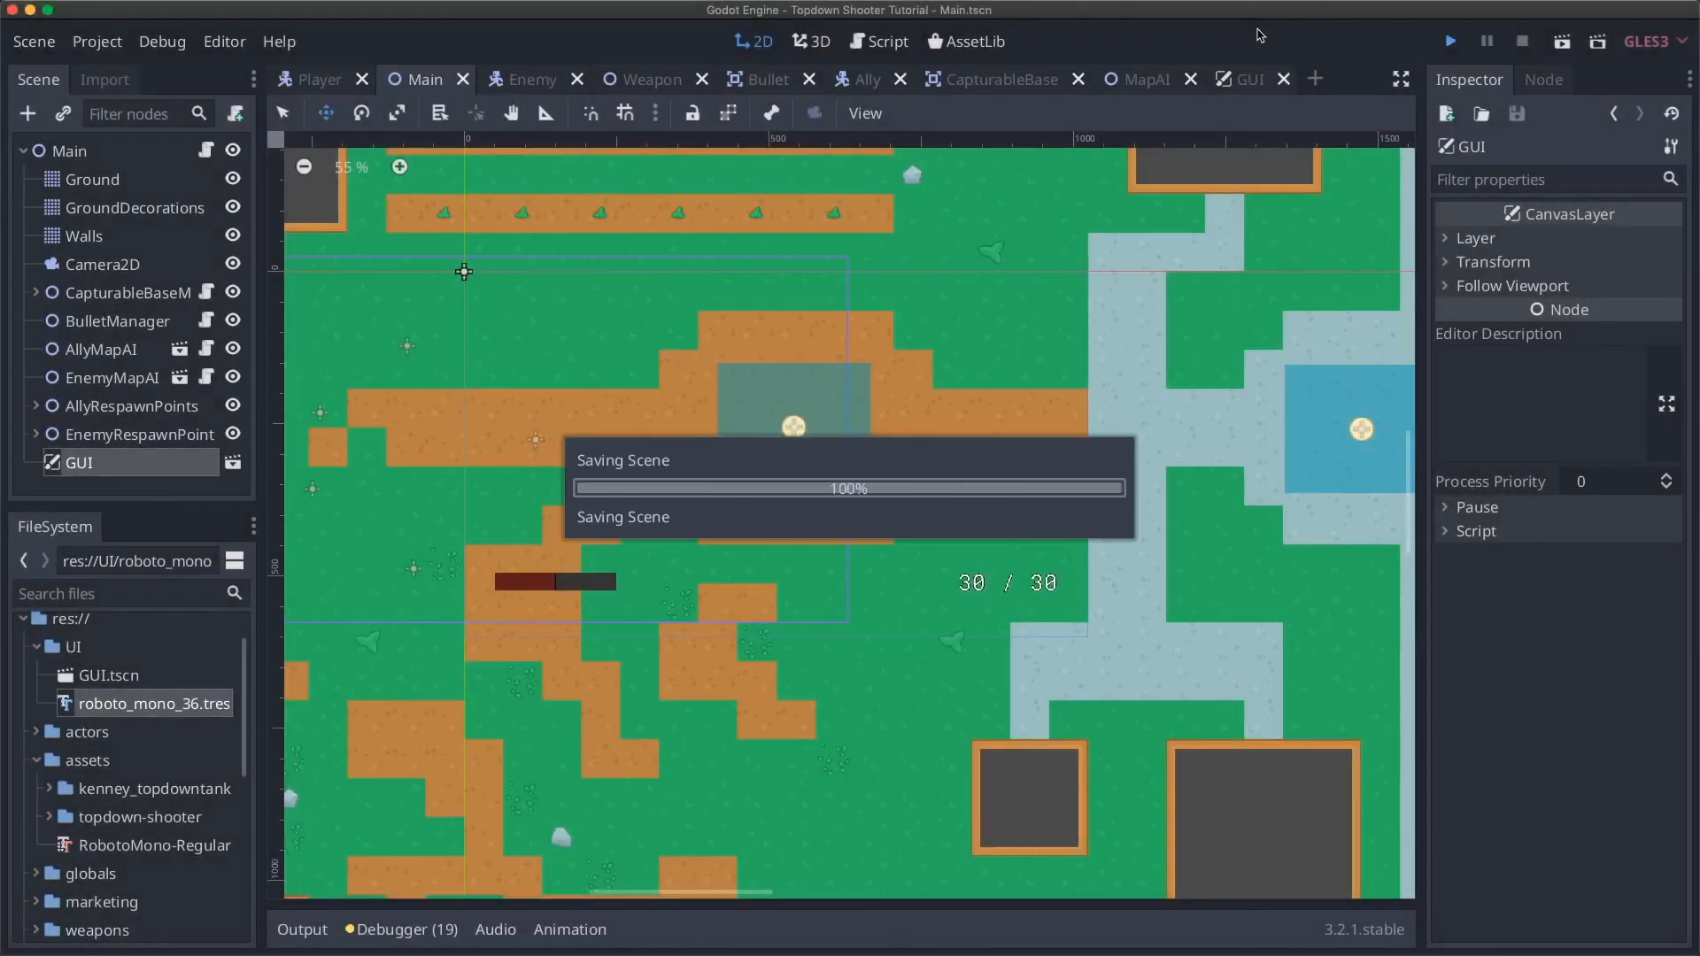